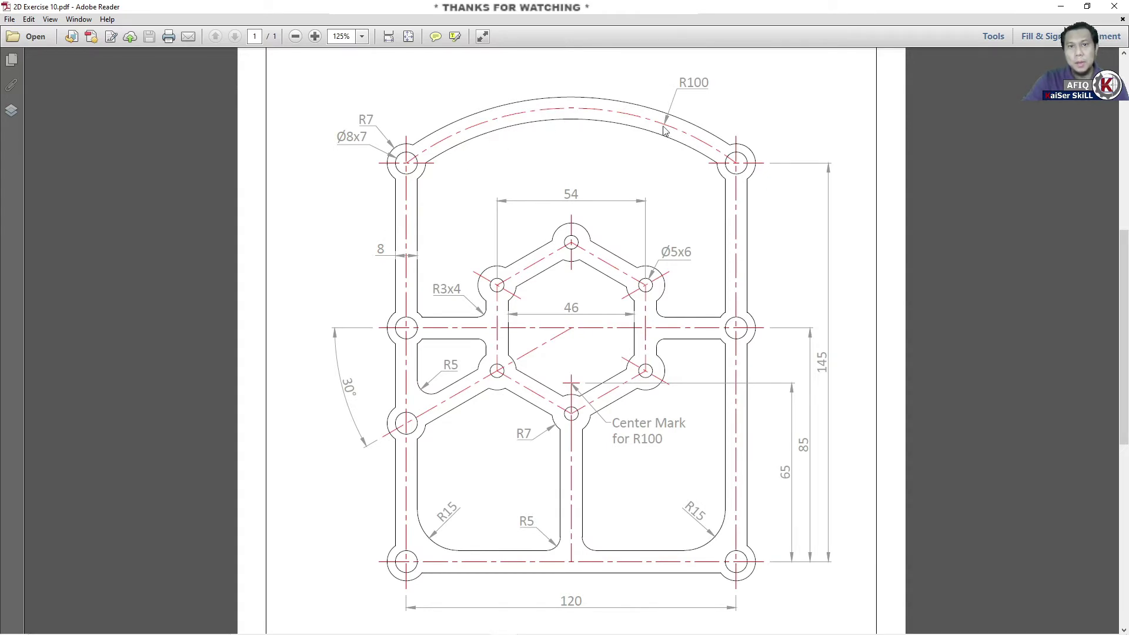
Draw the open outline with a 145 right side, 120 base and left side up to the top
left_click(1060, 5)
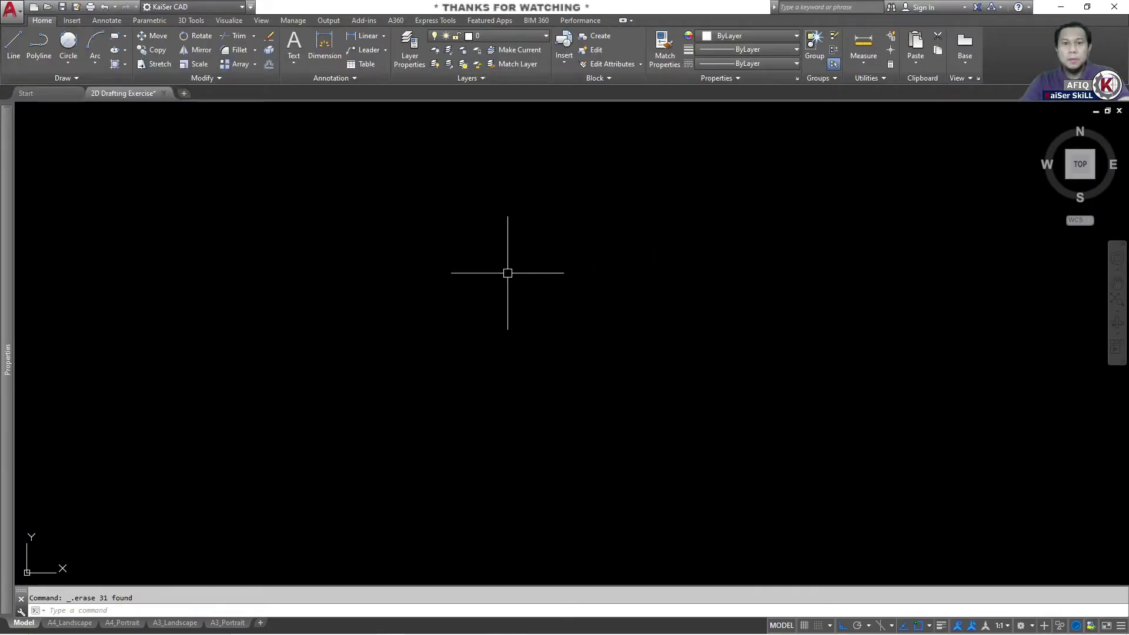
key("Escape")
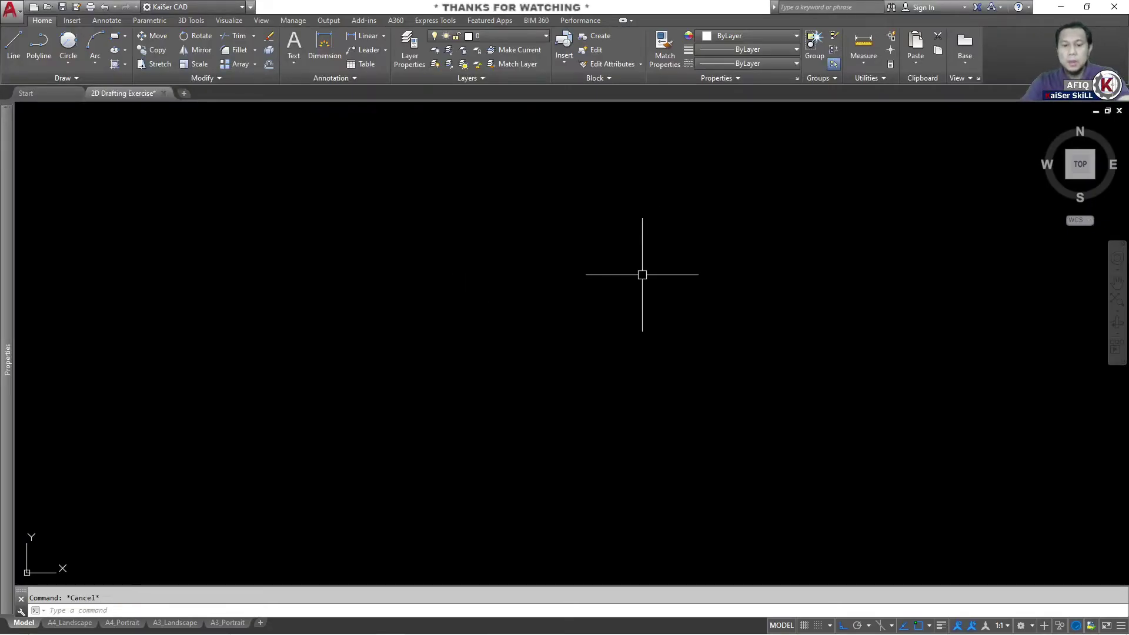
type("l")
key("Return")
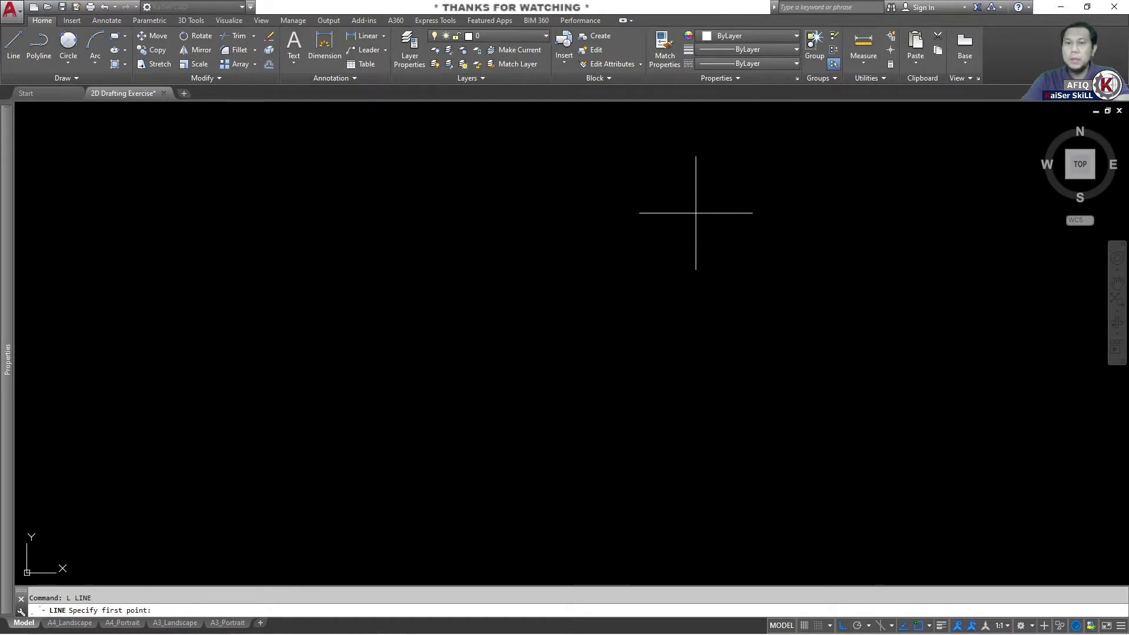
left_click(695, 204)
type("145")
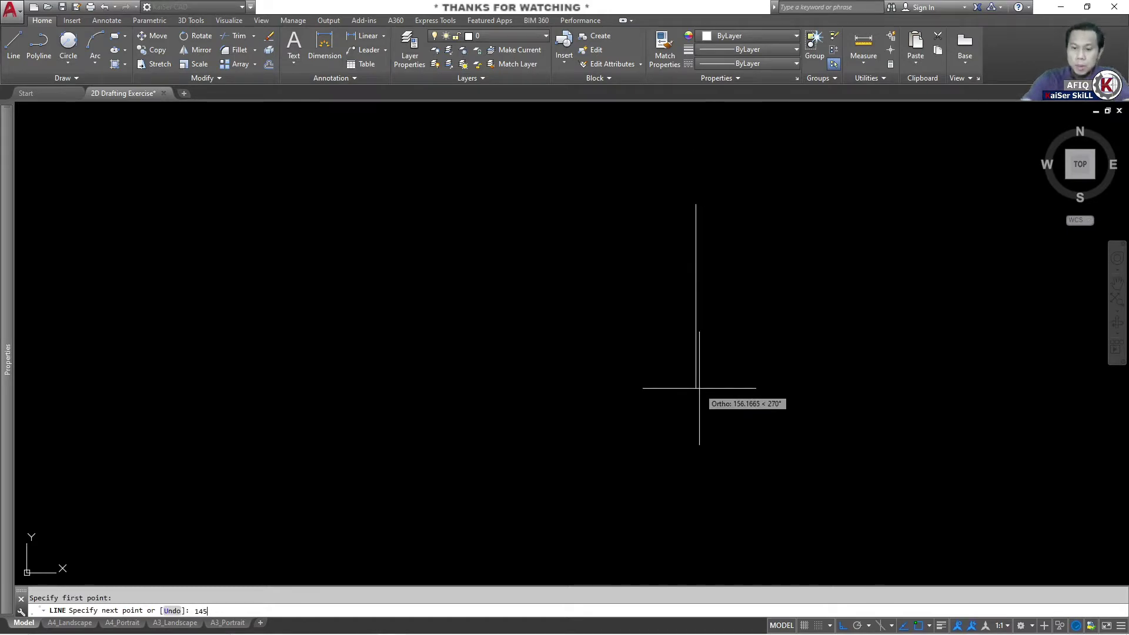
key("Return")
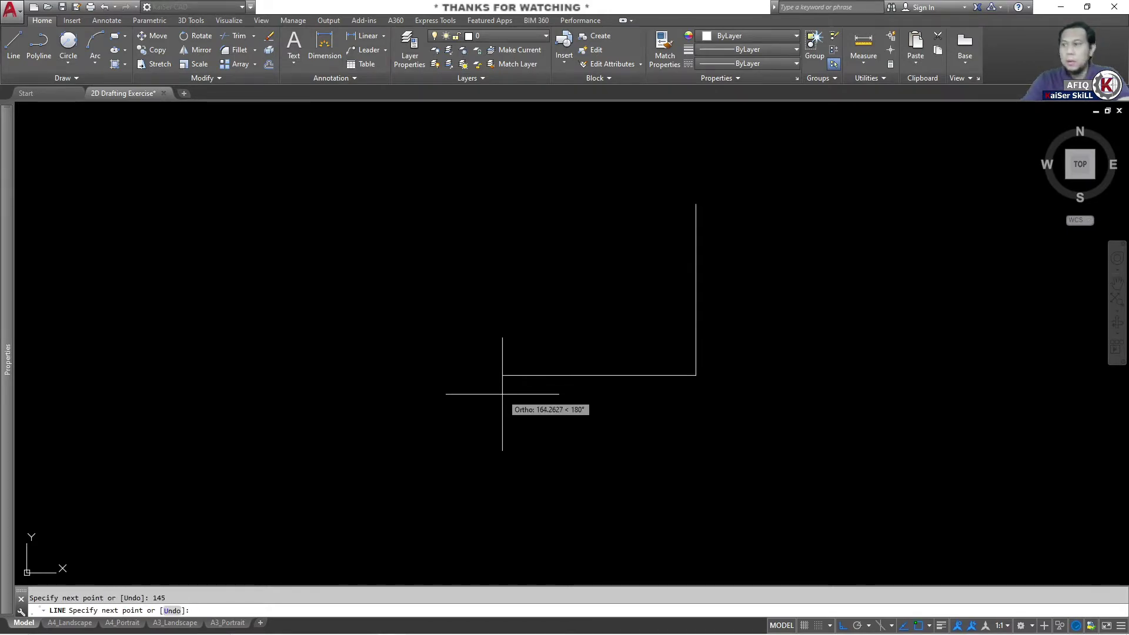
type("120")
key("Return")
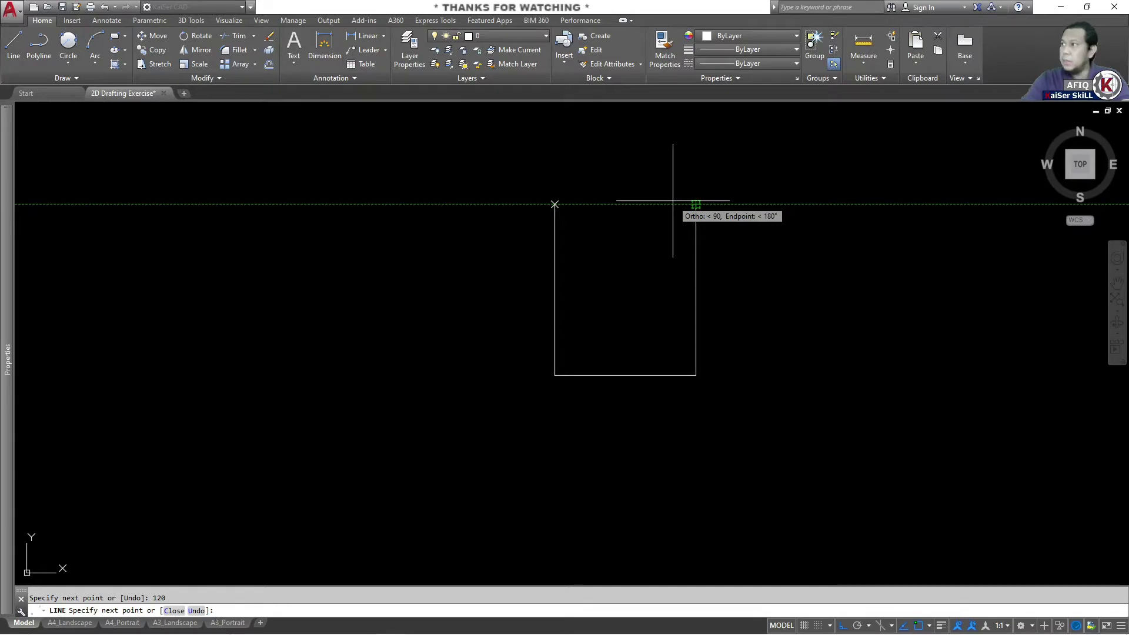
left_click(673, 200)
key("Escape")
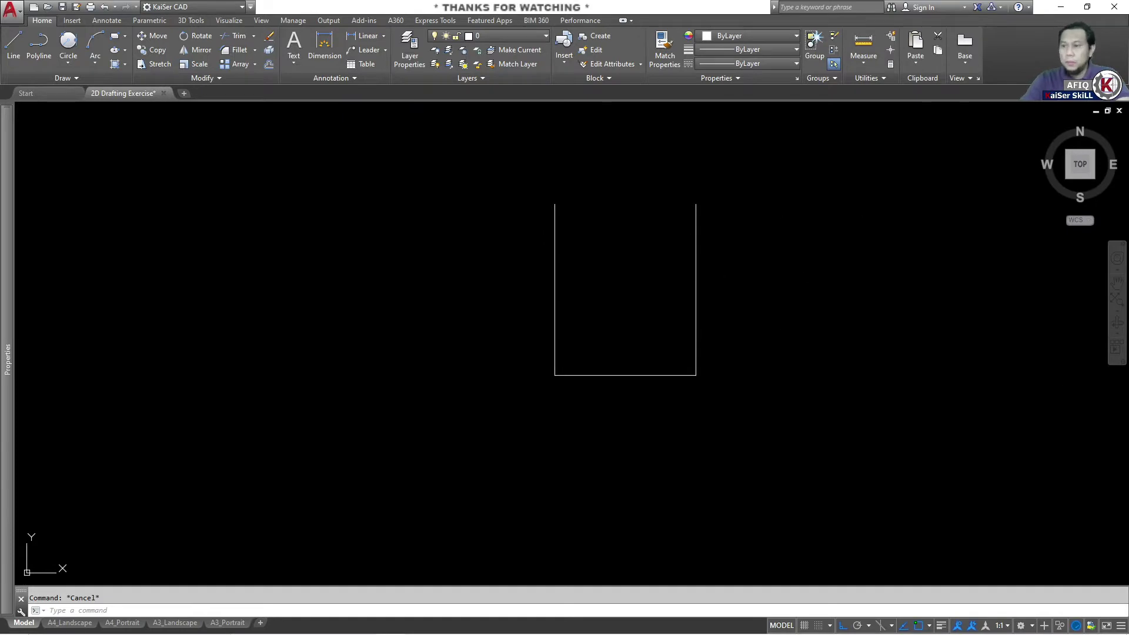
key("alt+Tab")
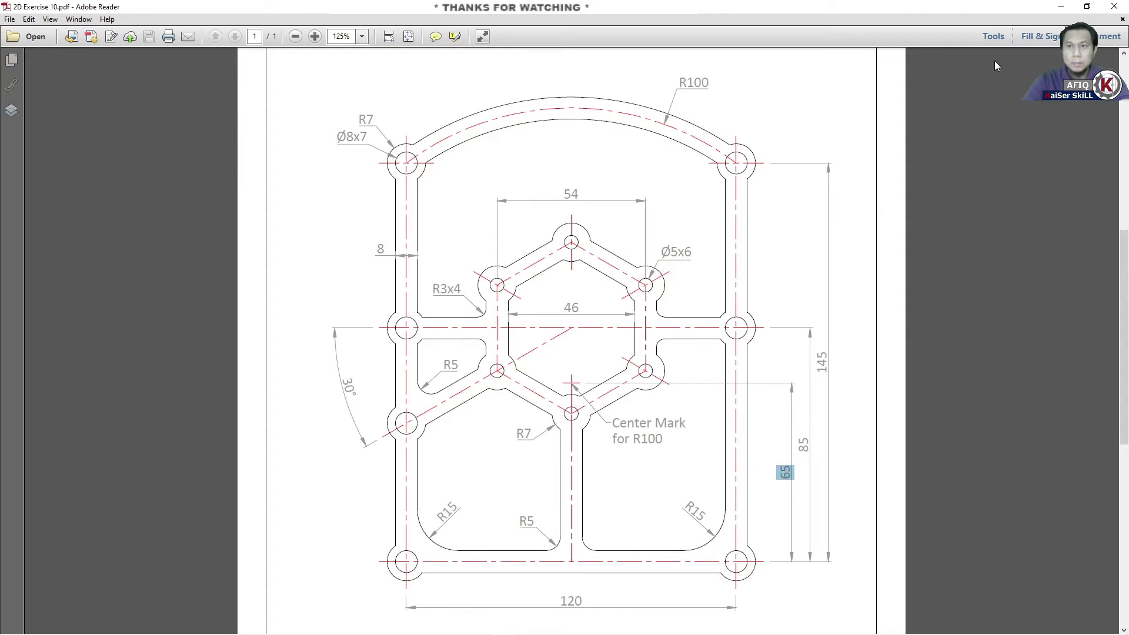
Offset the base line 85 upward to create the horizontal crossing line
left_click(1060, 7)
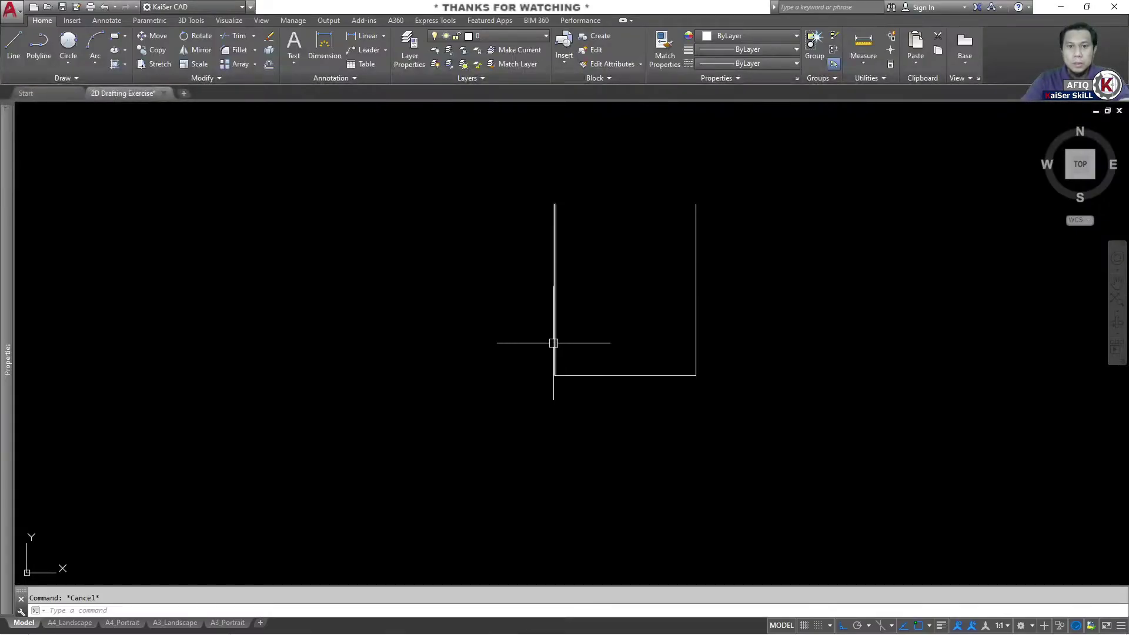
type("o")
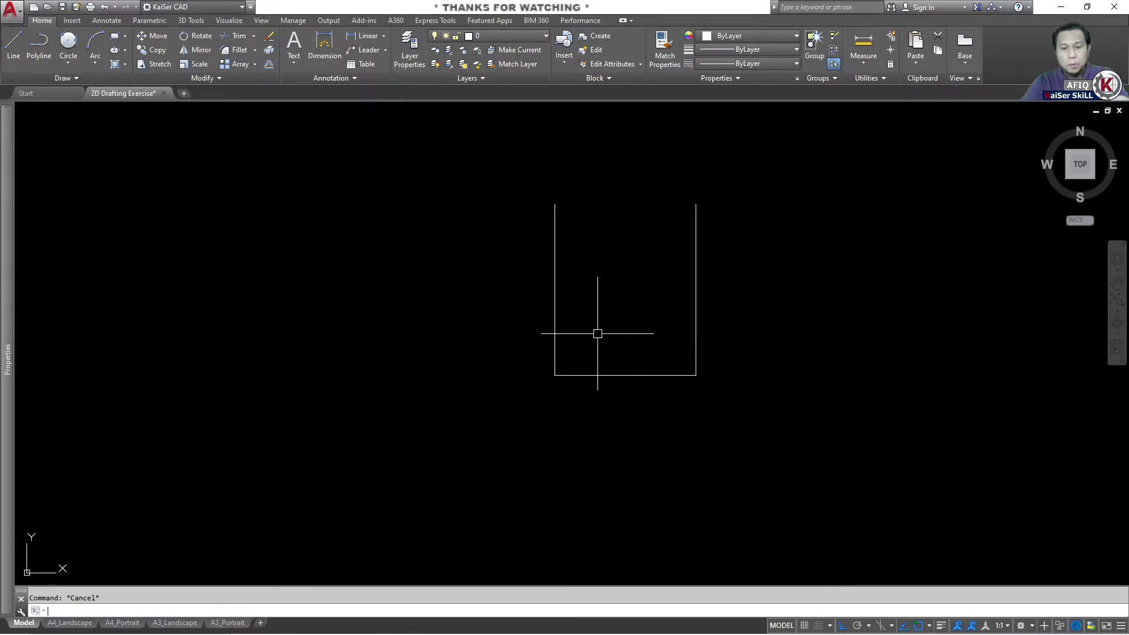
key("Return")
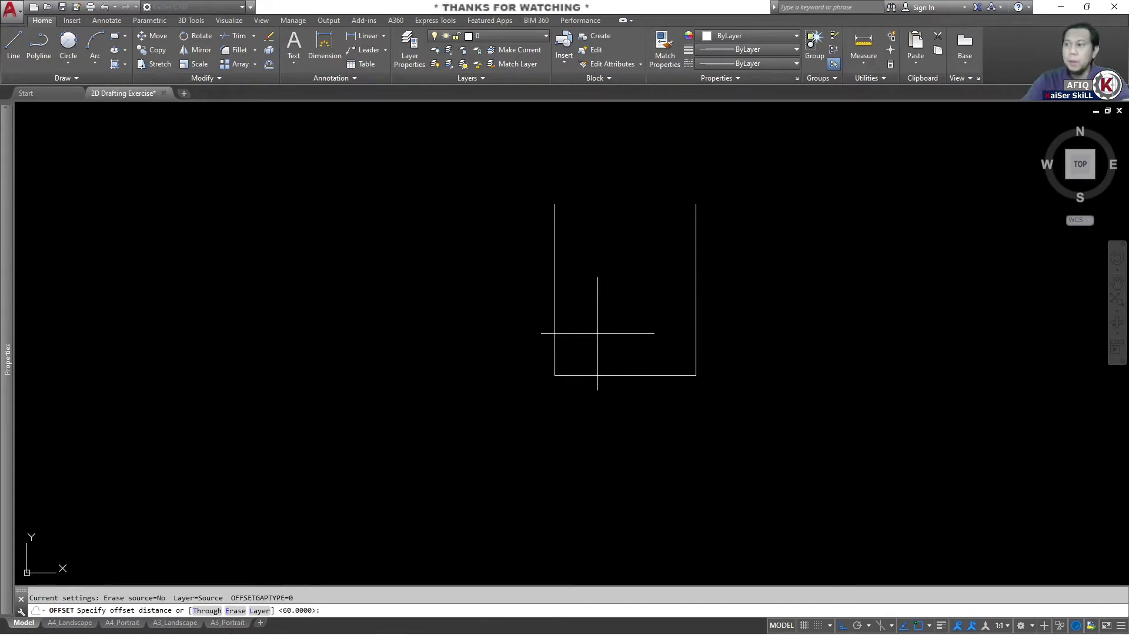
type("85")
key("Return")
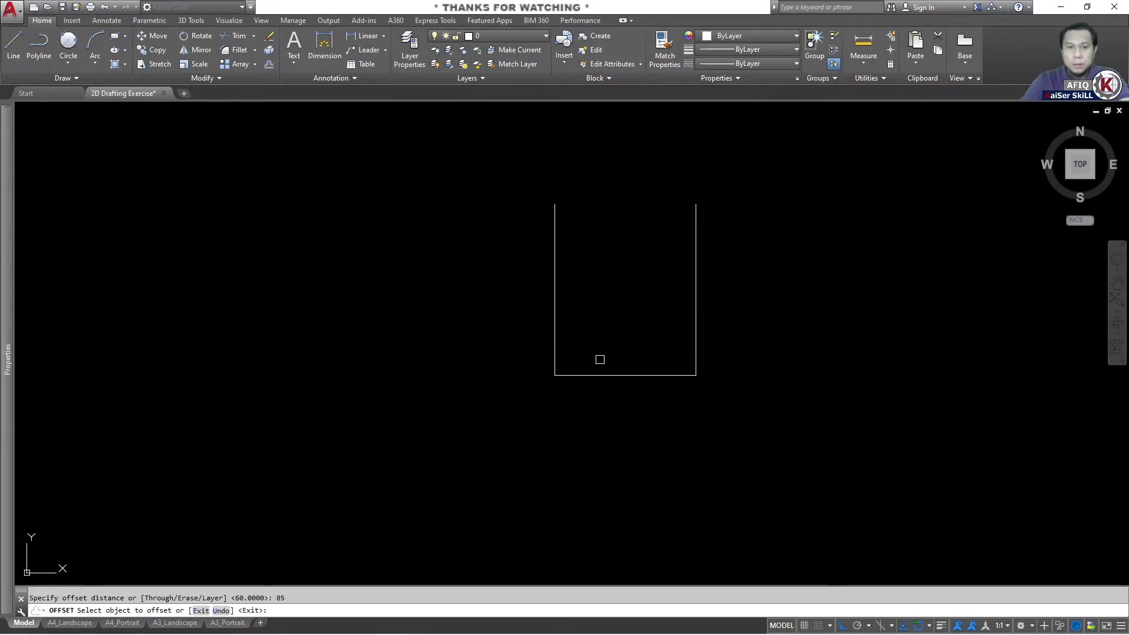
left_click(603, 377)
left_click(608, 288)
key("Escape")
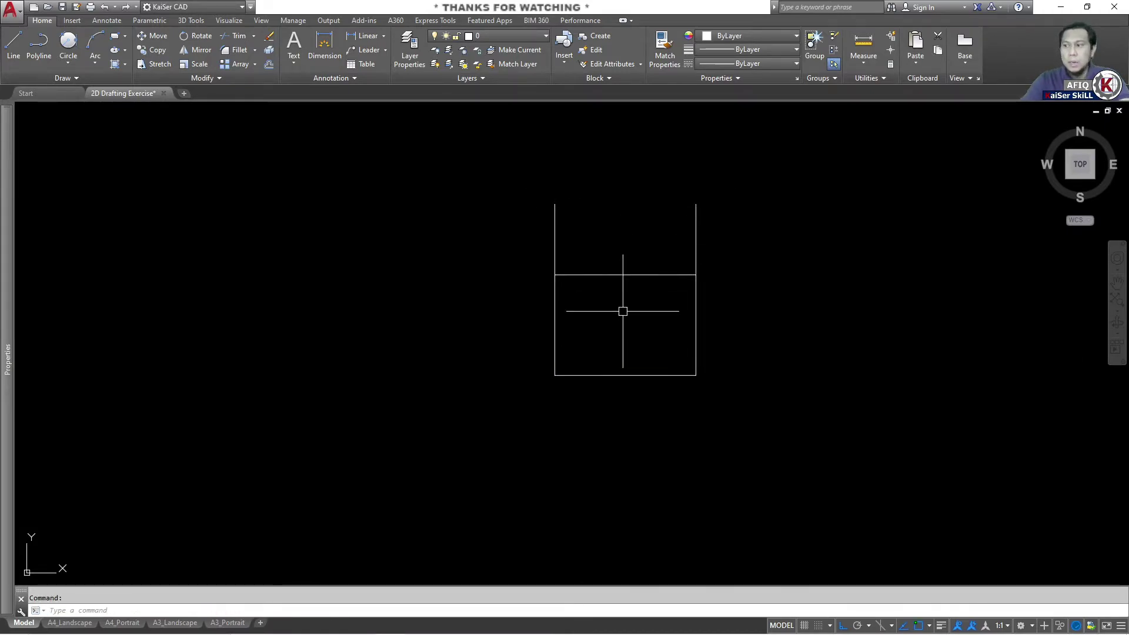
Draw a radius-100 circle centred 65 above the base midpoint
type("c")
key("Return")
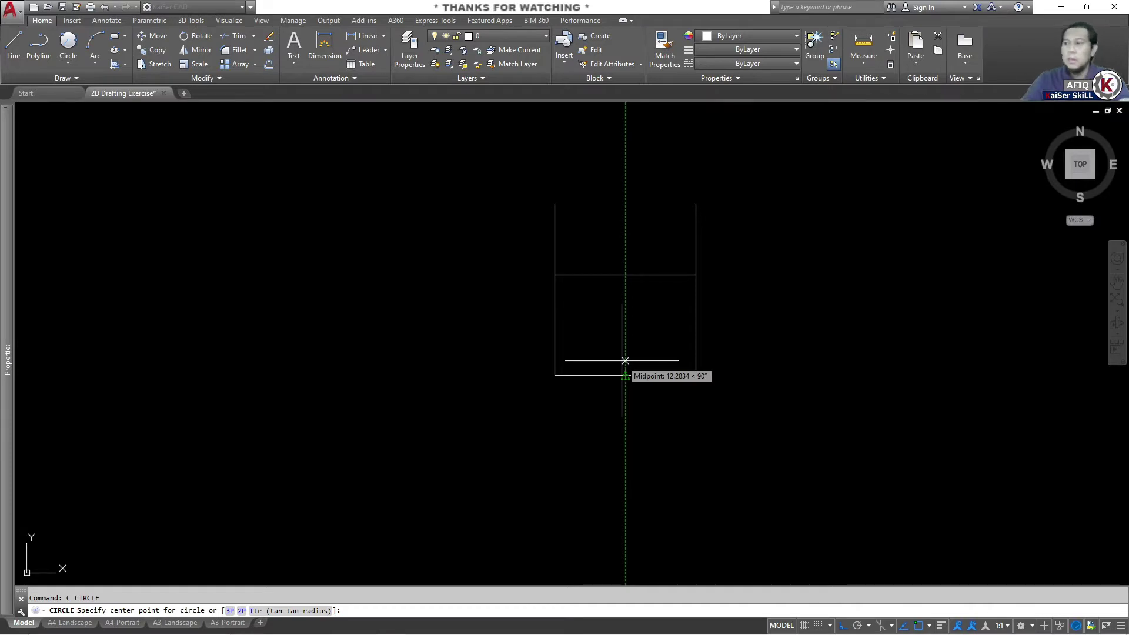
type("5")
key("Return")
type("100")
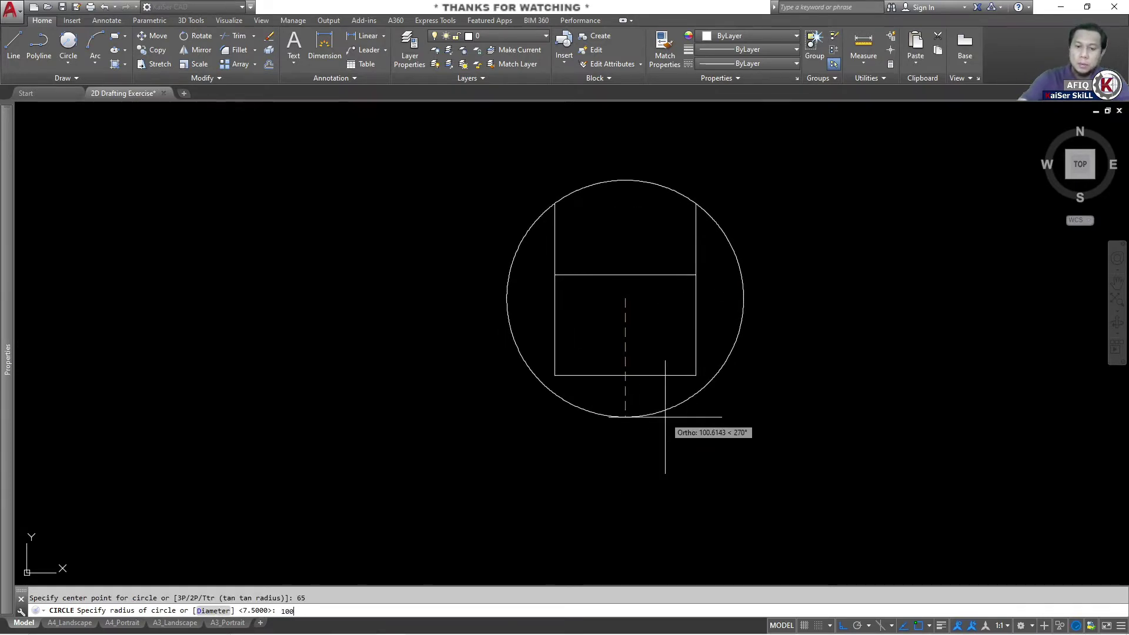
key("Return")
Trim the circle down to its top arc and check the reference PDF
type("tr")
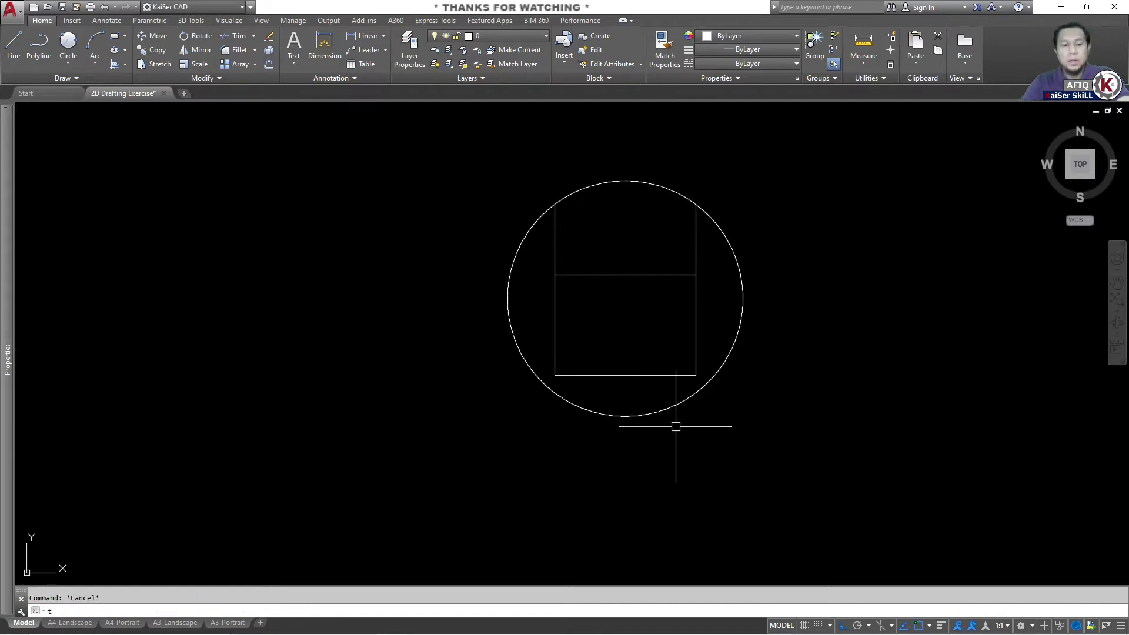
key("Return")
key("Return")
left_click_drag(676, 430, 657, 408)
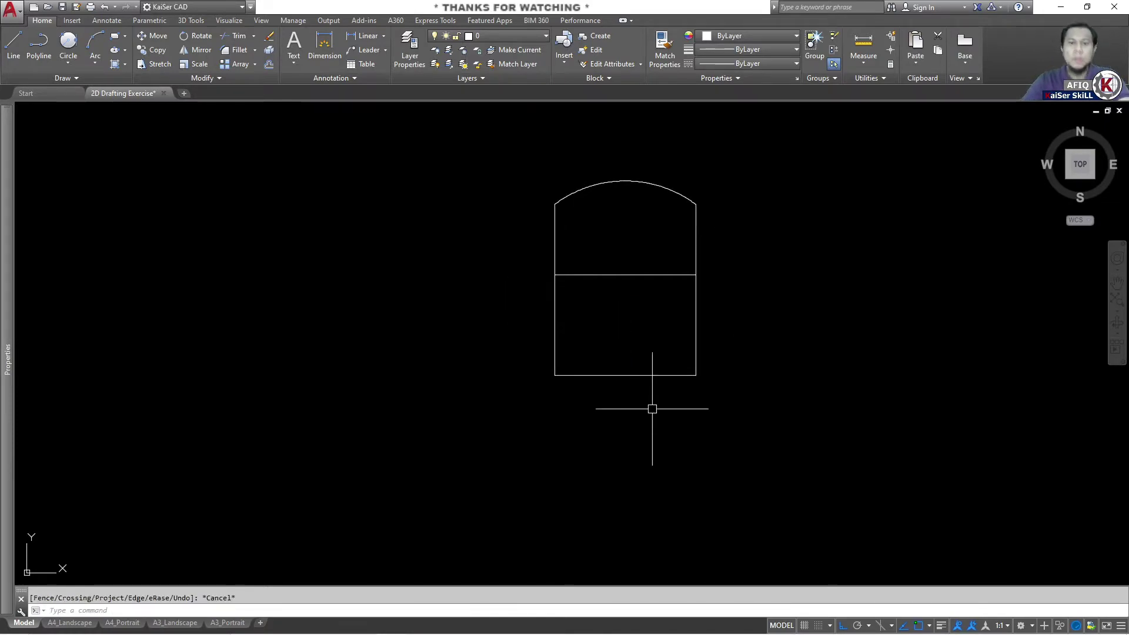
key("Escape")
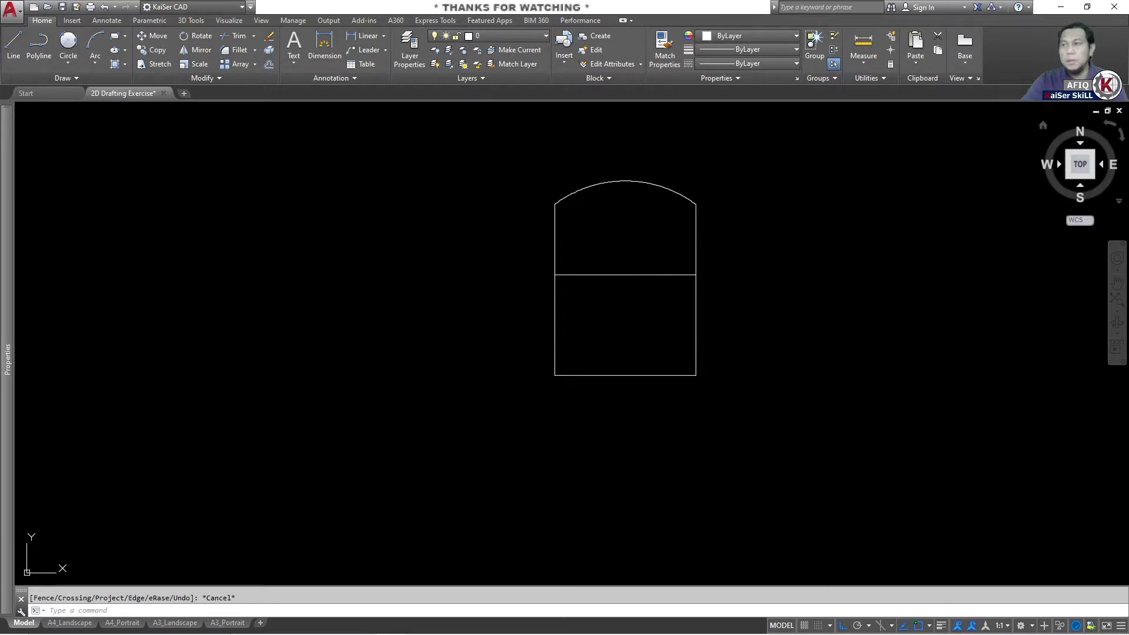
mouse_move(1080, 164)
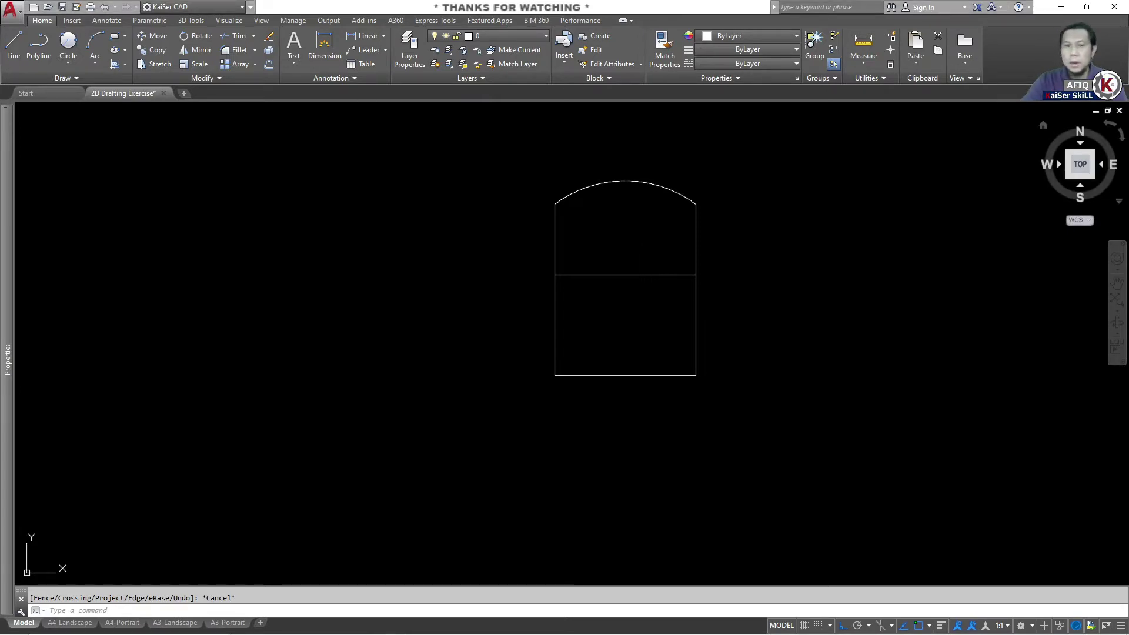
key("alt+Tab")
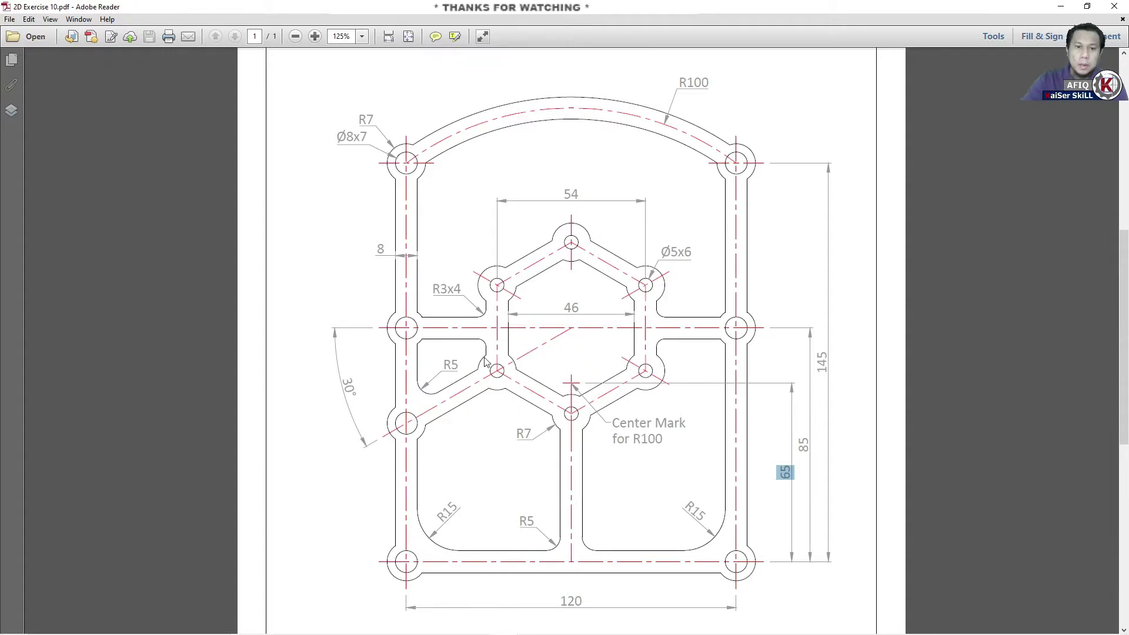
left_click(1062, 7)
Draw a vertical centre line from the horizontal line's midpoint down to the base
key("Escape")
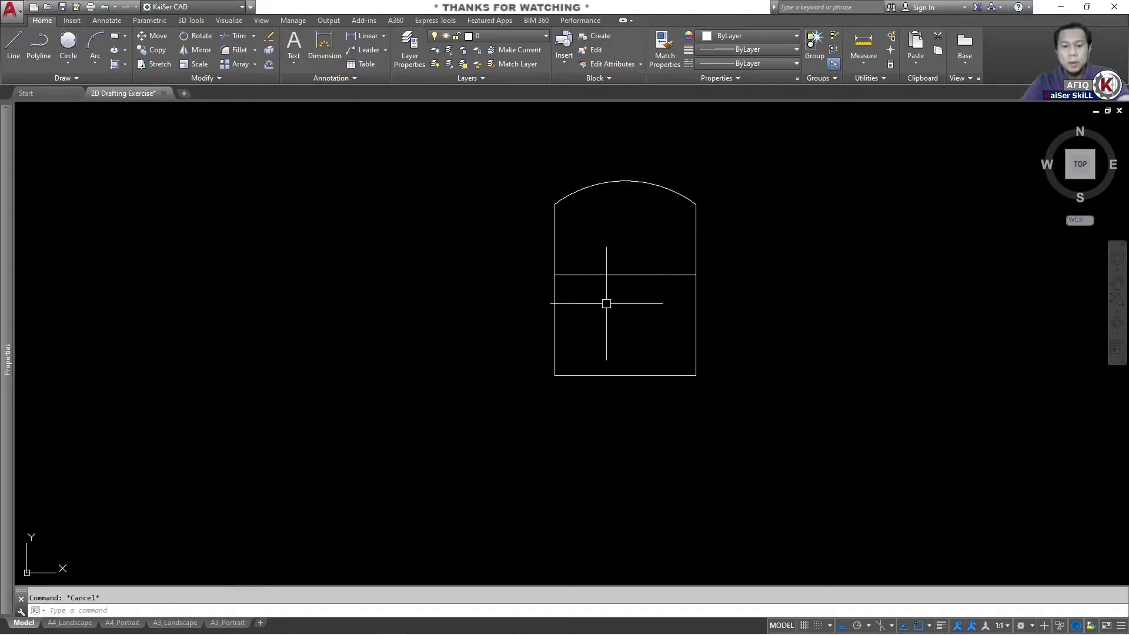
type("l")
key("Return")
left_click(626, 275)
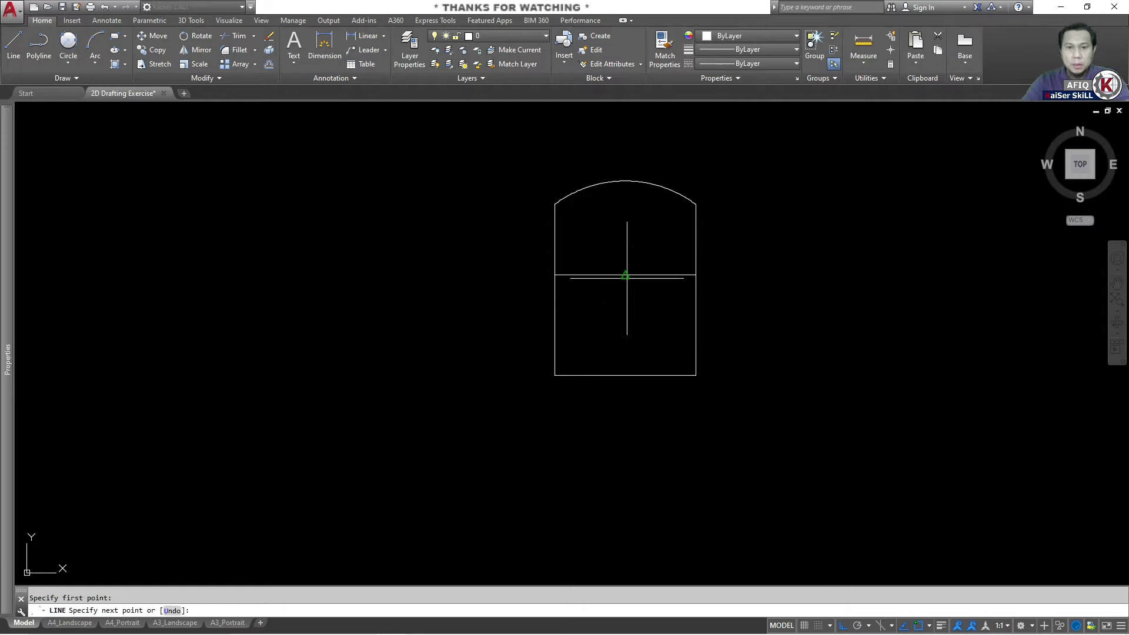
left_click(625, 375)
key("Escape")
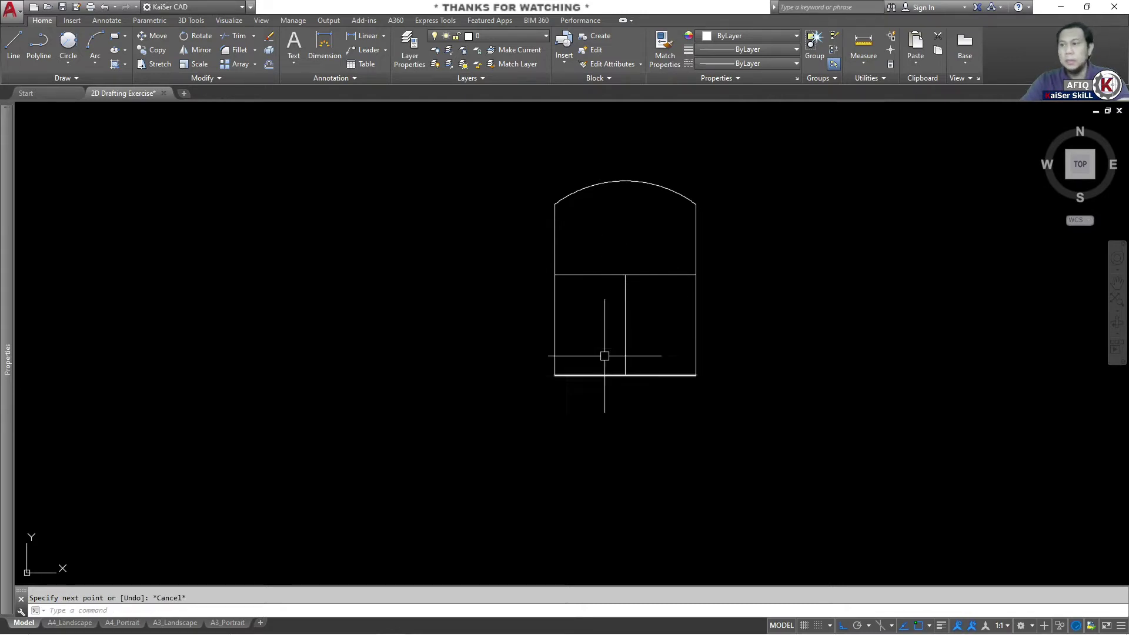
Rotate a copy of the horizontal line 30 degrees about the centre intersection
scroll(612, 272, "up", 4)
type("ro")
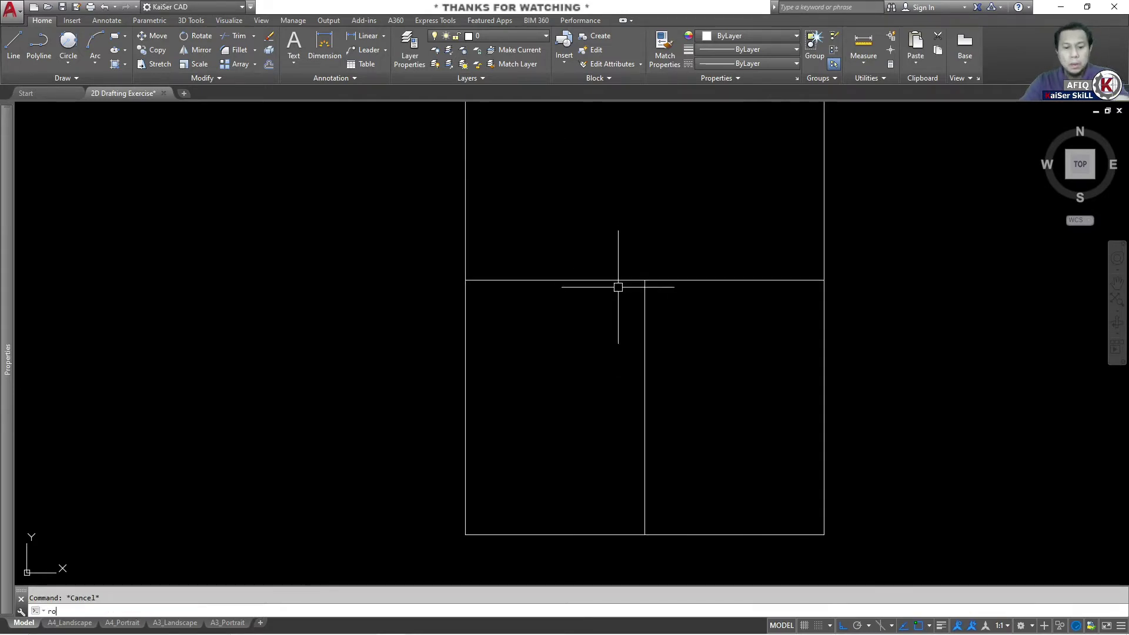
key("Return")
left_click(616, 280)
key("Return")
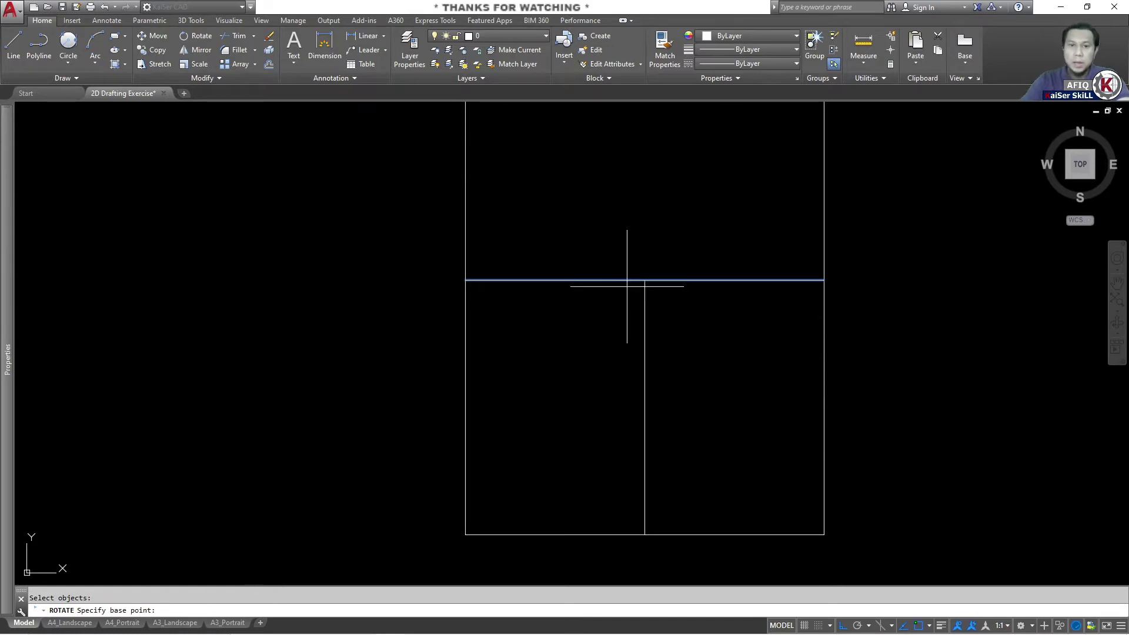
left_click(645, 281)
type("c")
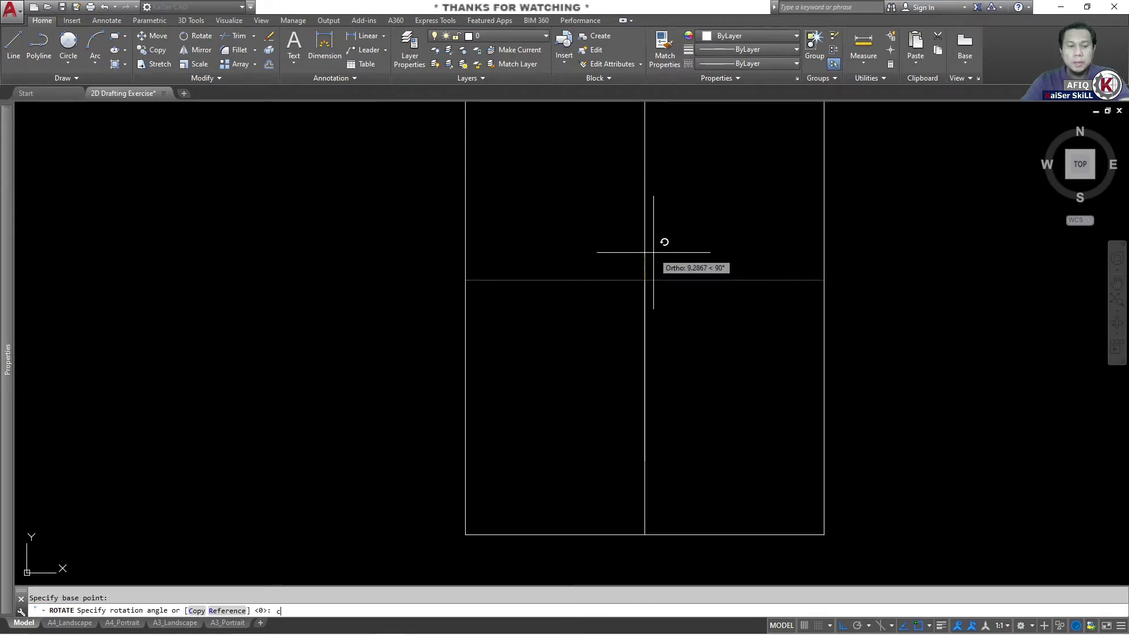
key("Return")
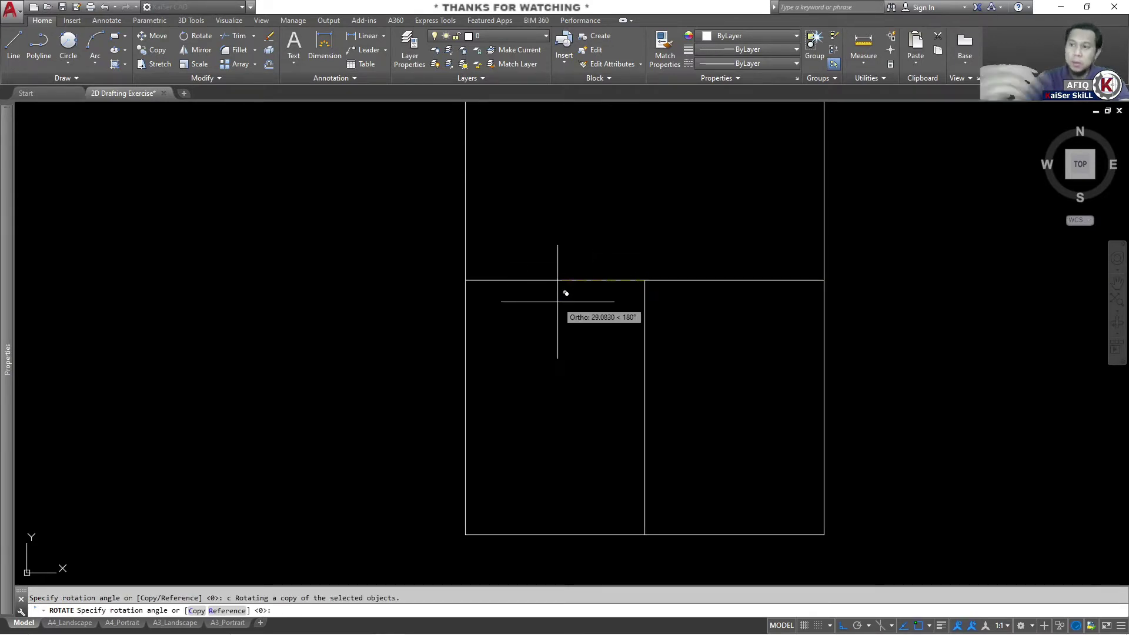
type("30")
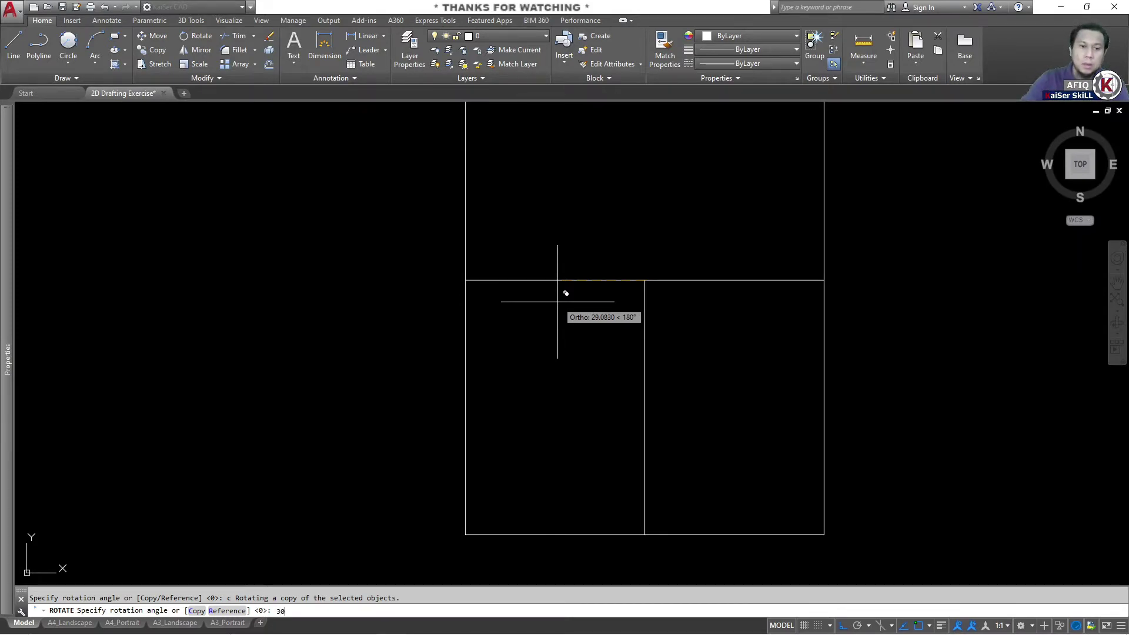
key("Return")
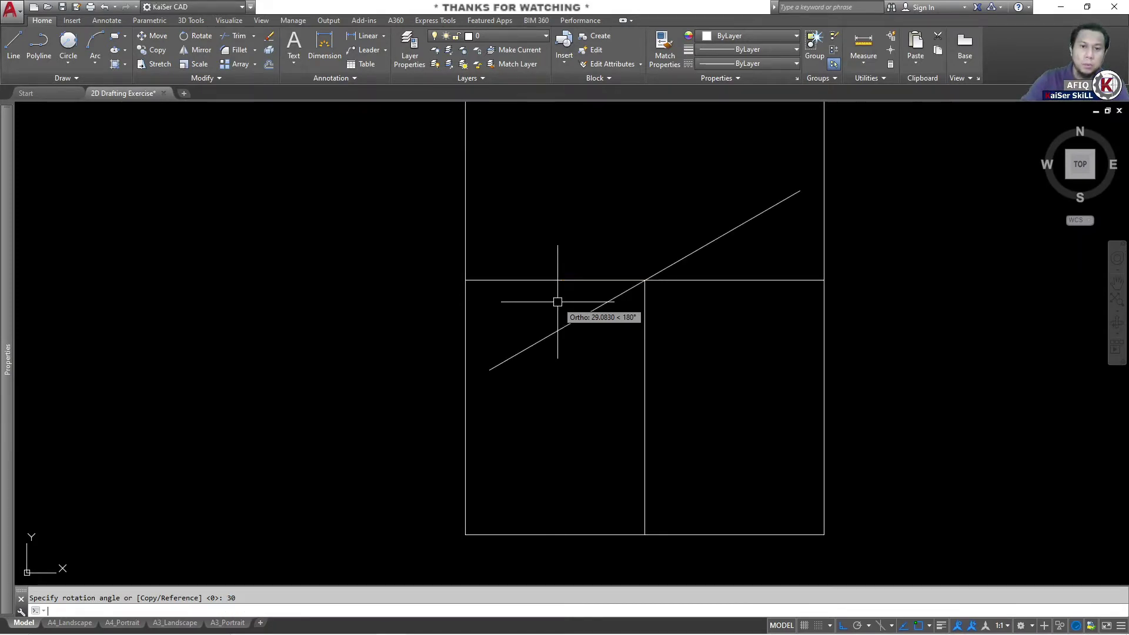
Extend the sloped line to the left edge and trim its top, then undo the trim
type("ex")
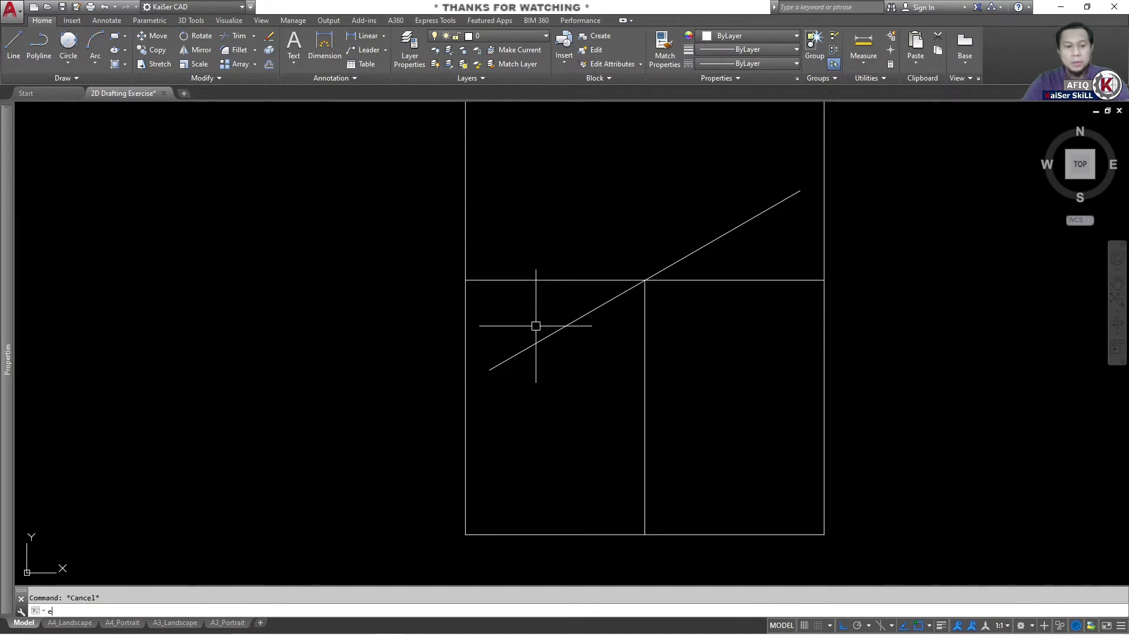
key("Return")
left_click(535, 325)
key("Return")
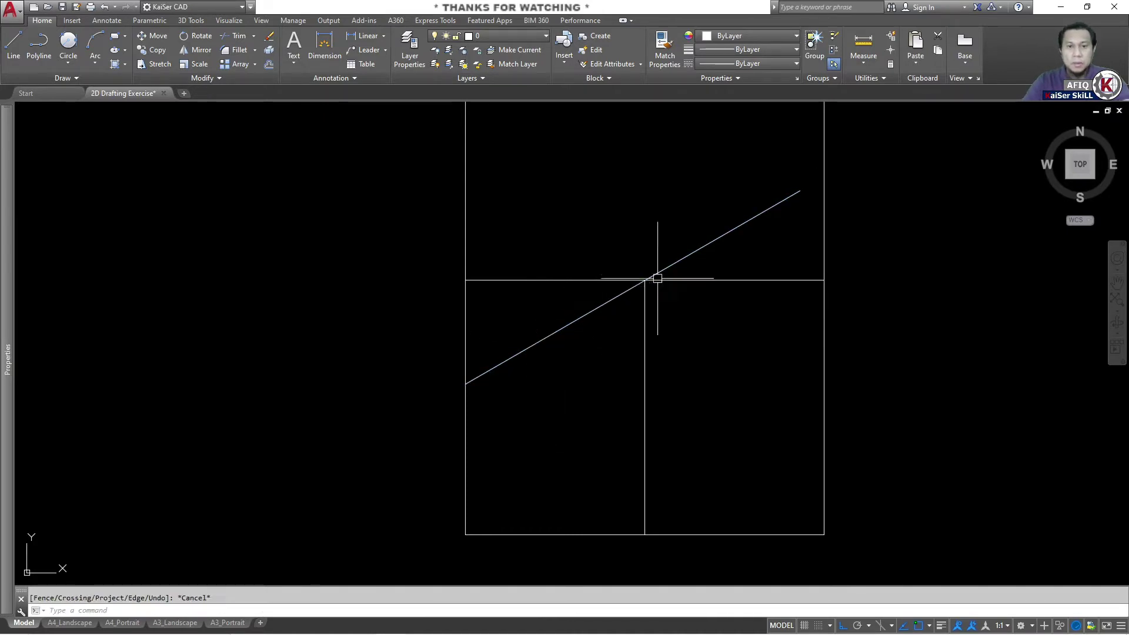
key("Return")
key("Escape")
type("tr")
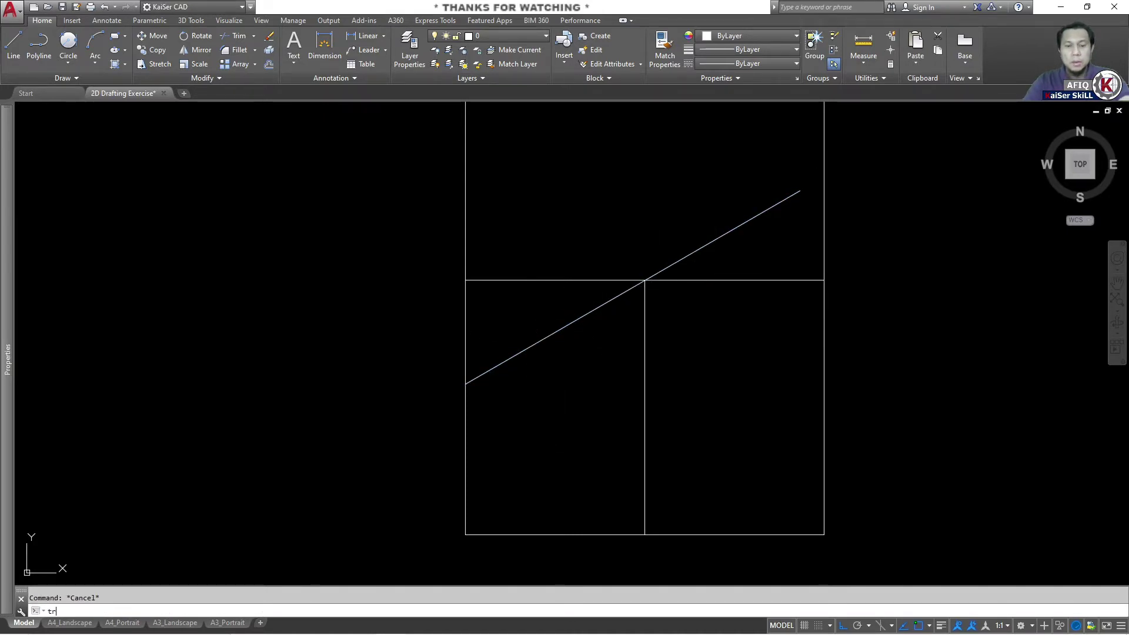
key("Return")
left_click(714, 241)
key("Escape")
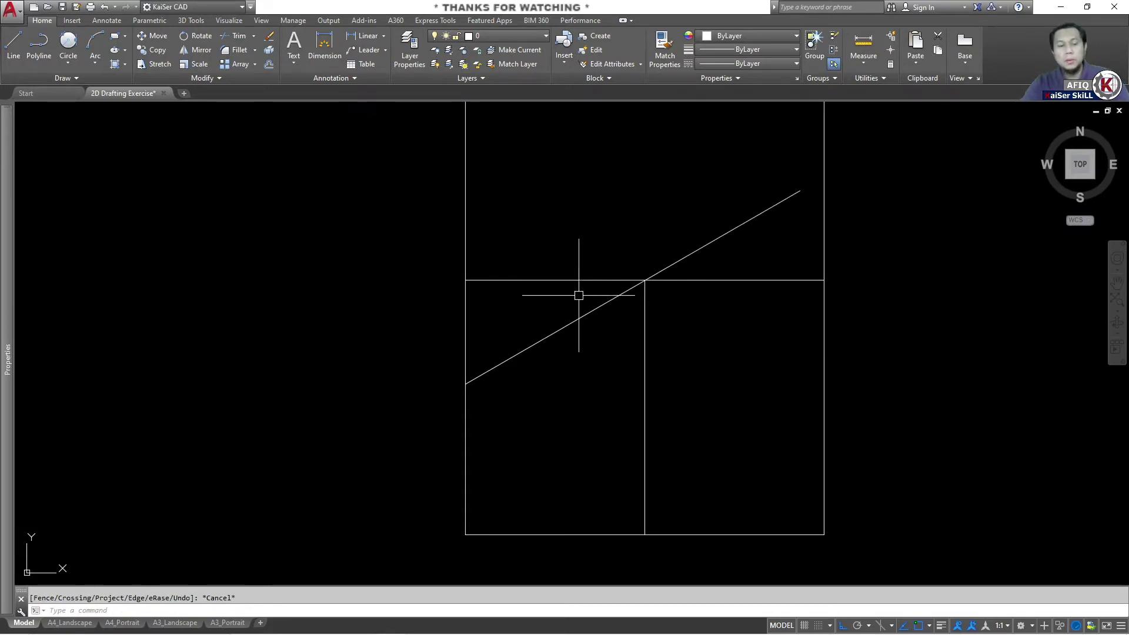
key("ctrl+z")
key("Escape")
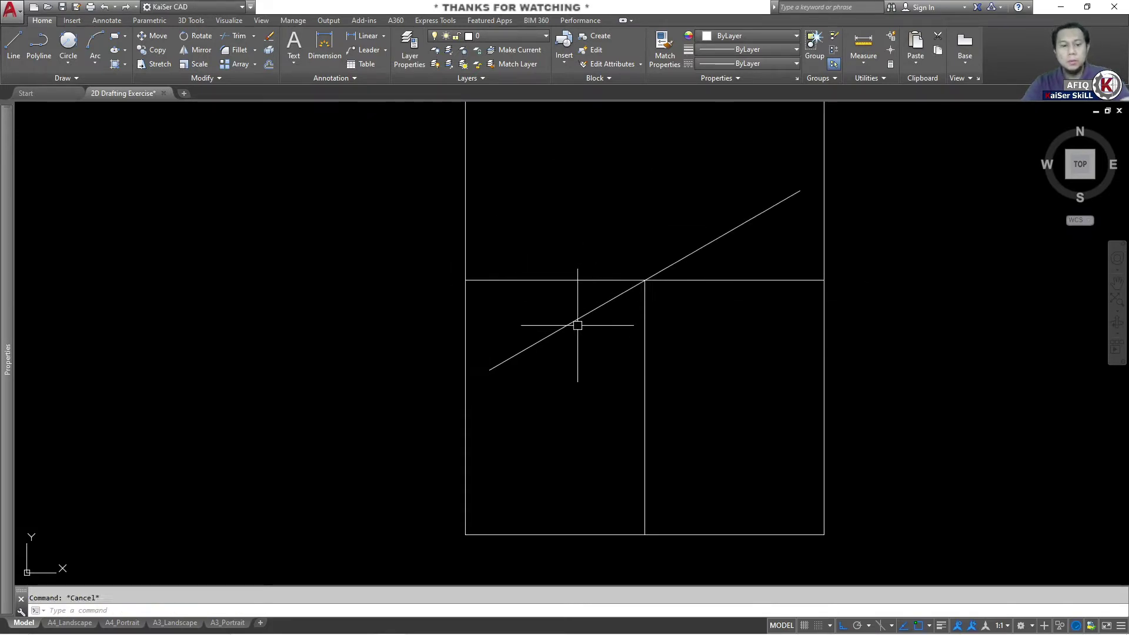
Re-extend the sloped line to the left edge and trim its part above the horizontal line
type("ex")
key("Return")
left_click(566, 358)
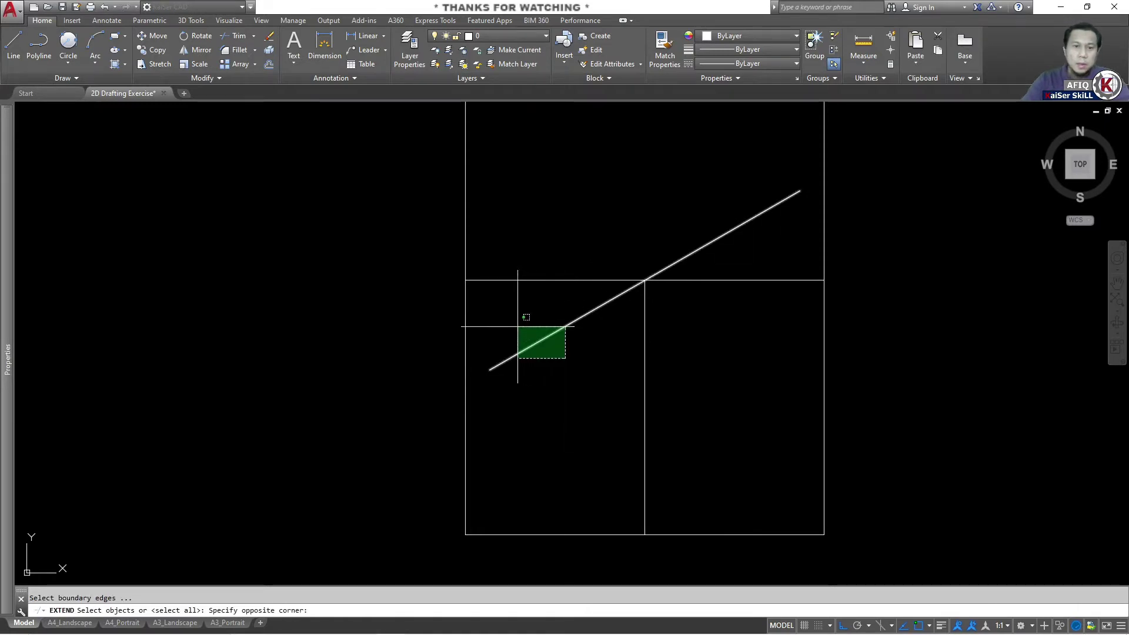
left_click(518, 327)
key("Return")
left_click(551, 362)
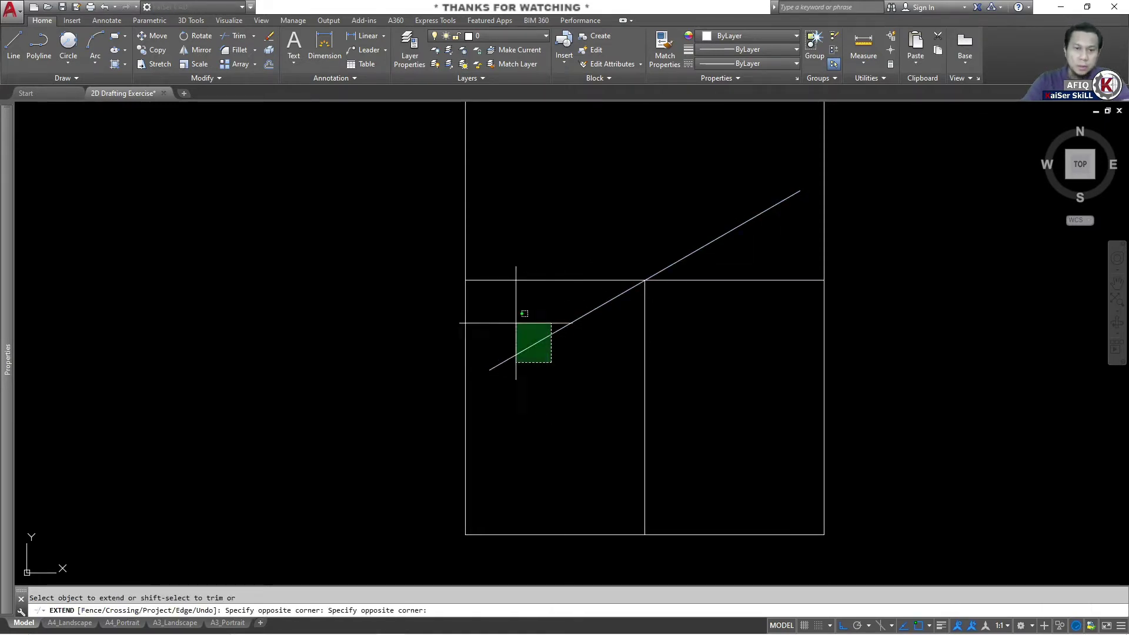
left_click(516, 323)
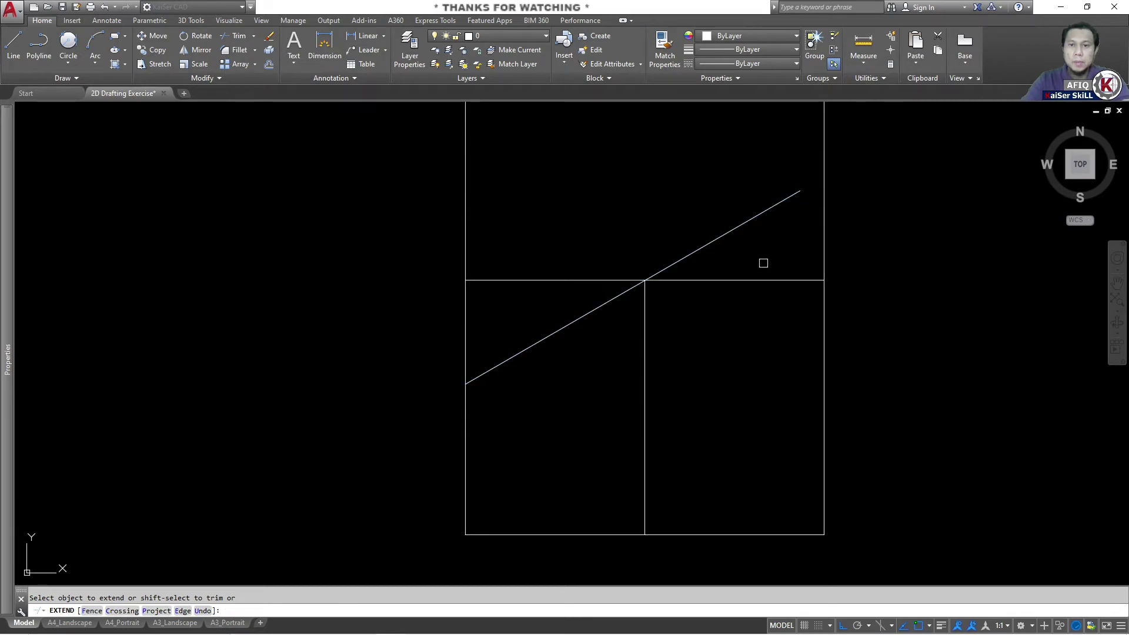
left_click(752, 234, "shift")
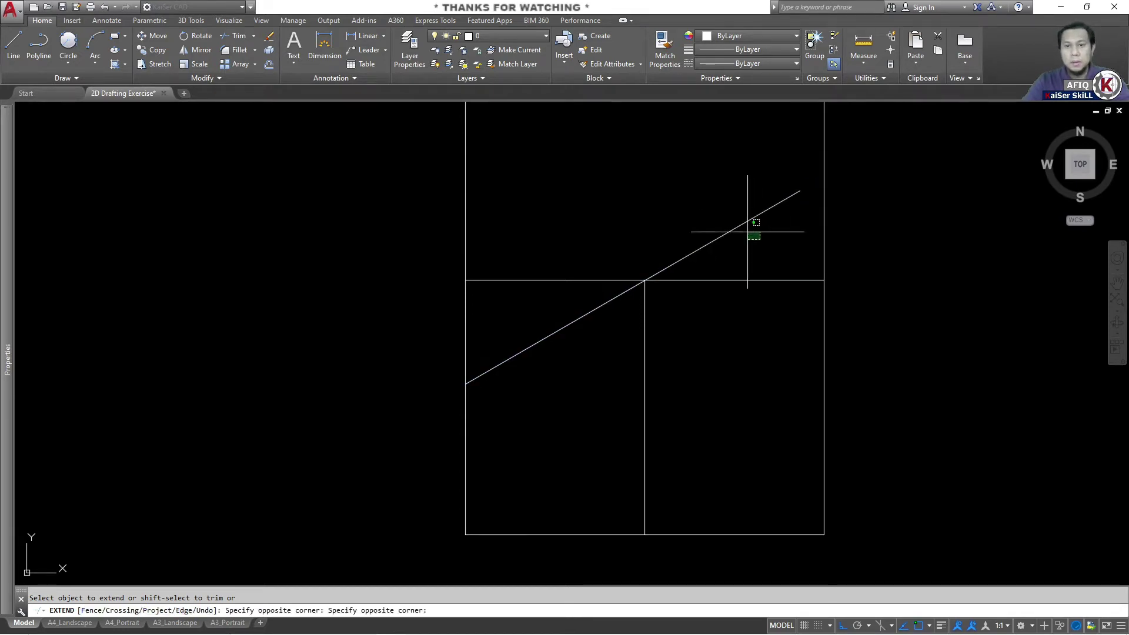
left_click(581, 180, "shift")
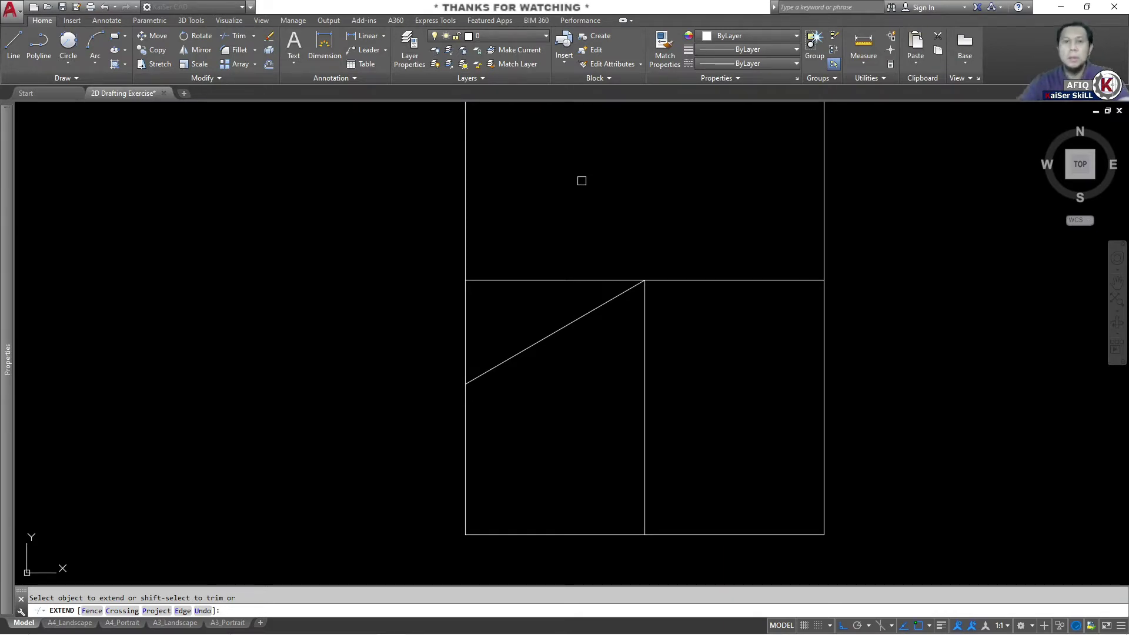
key("Escape")
scroll(622, 244, "down", 2)
scroll(623, 244, "down", 2)
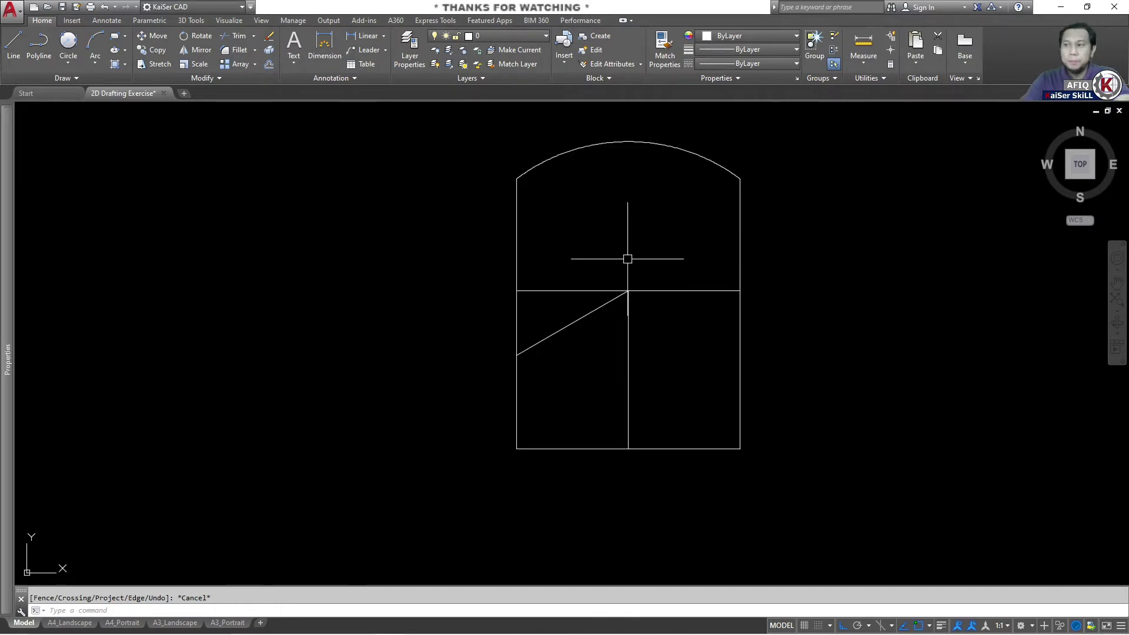
Draw a Ø54 helper circle centred on the plate's middle line intersection
key("Escape")
scroll(619, 280, "up", 8)
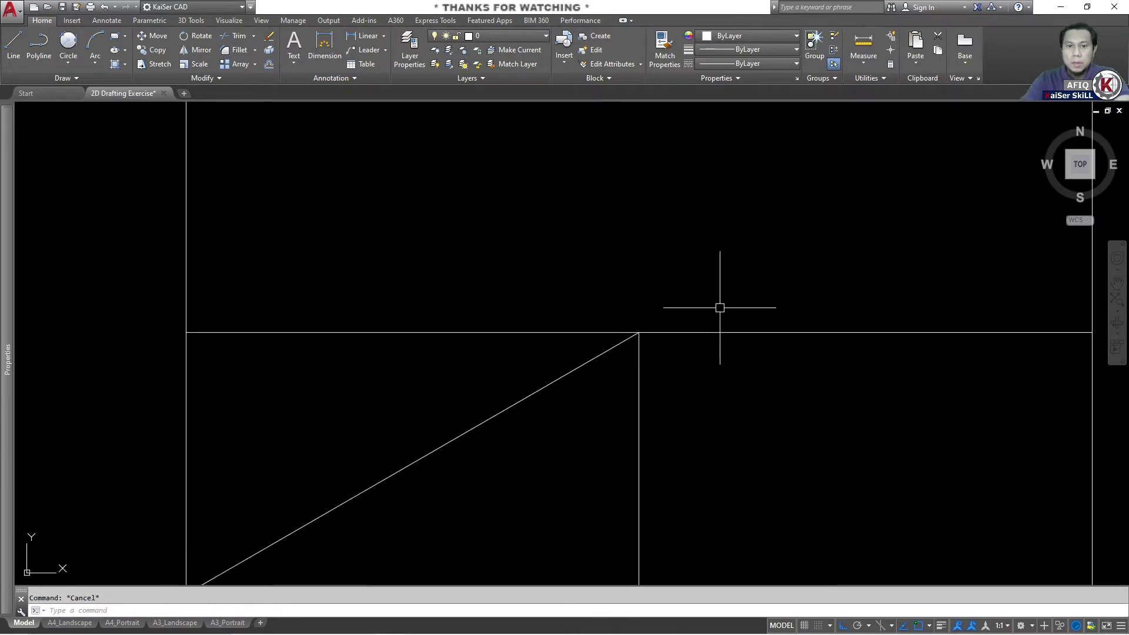
mouse_move(1080, 164)
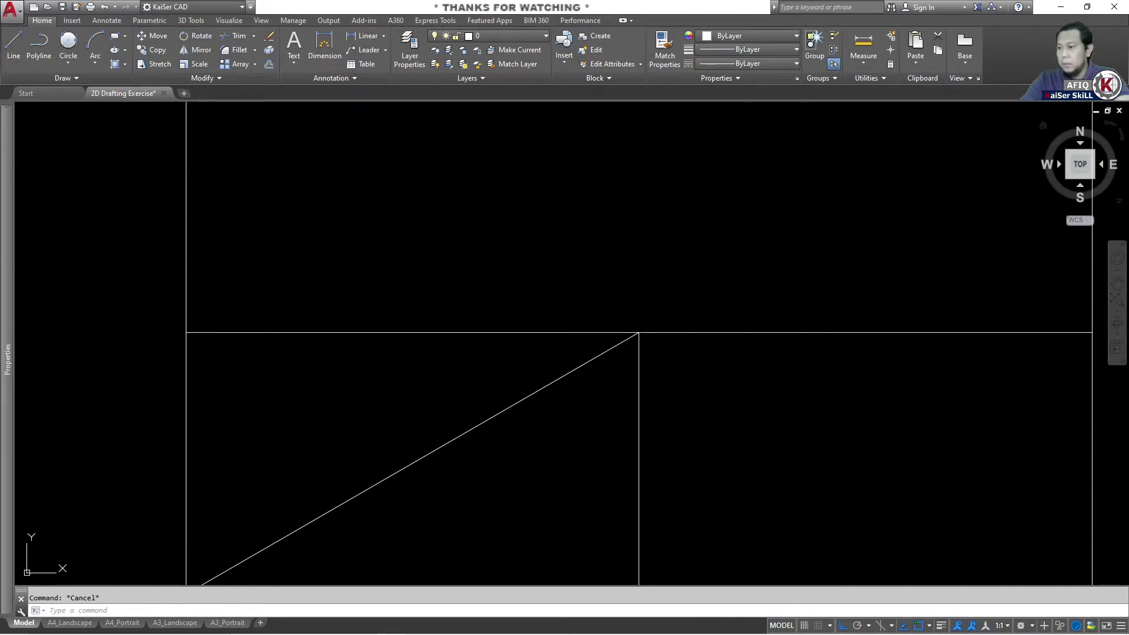
key("alt+Tab")
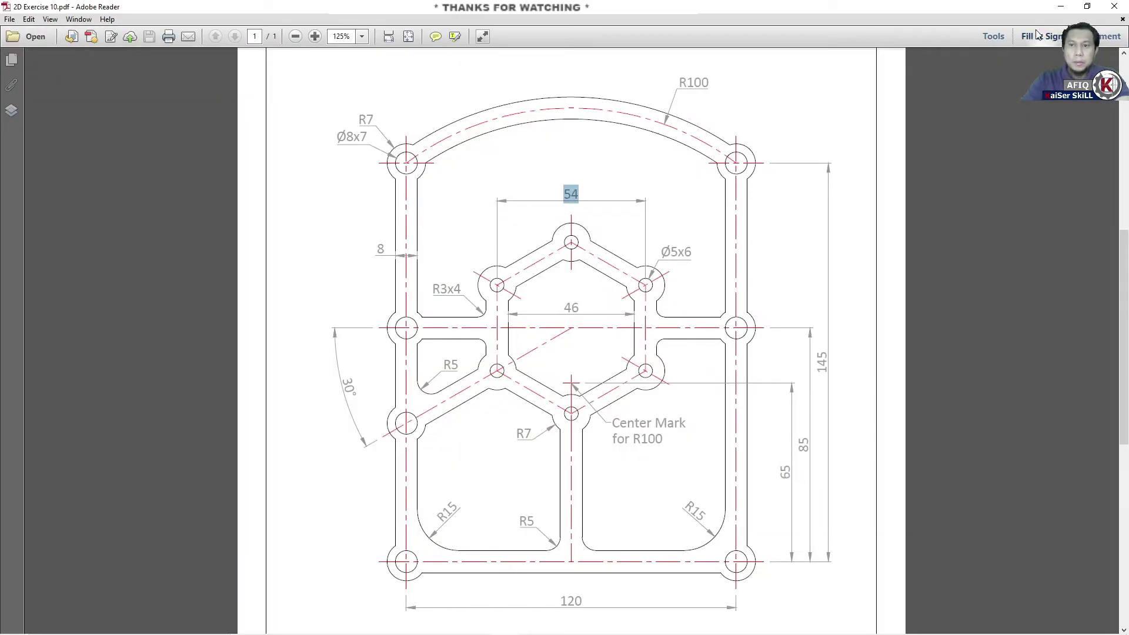
left_click(1060, 7)
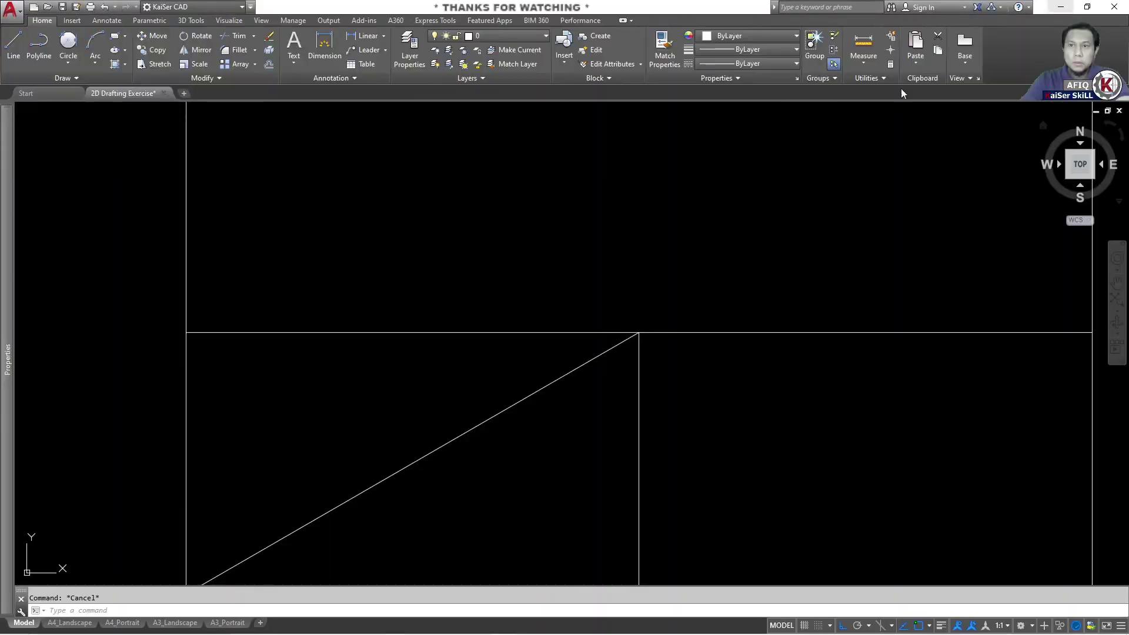
type("c")
key("Return")
left_click(638, 333)
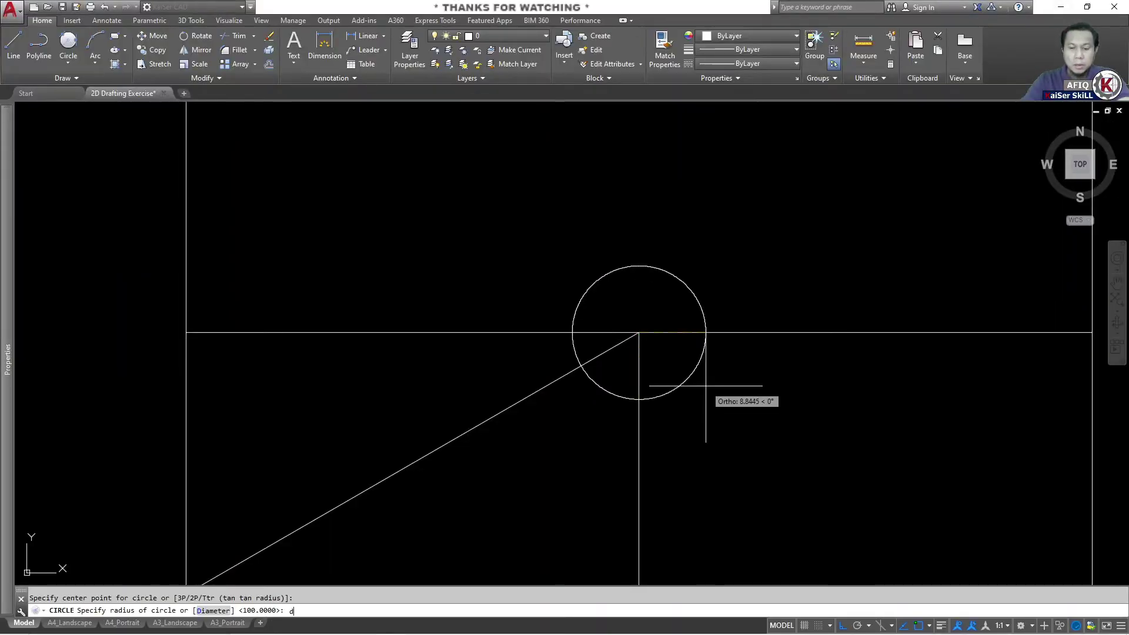
key("Return")
type("600")
key("Return")
key("Escape")
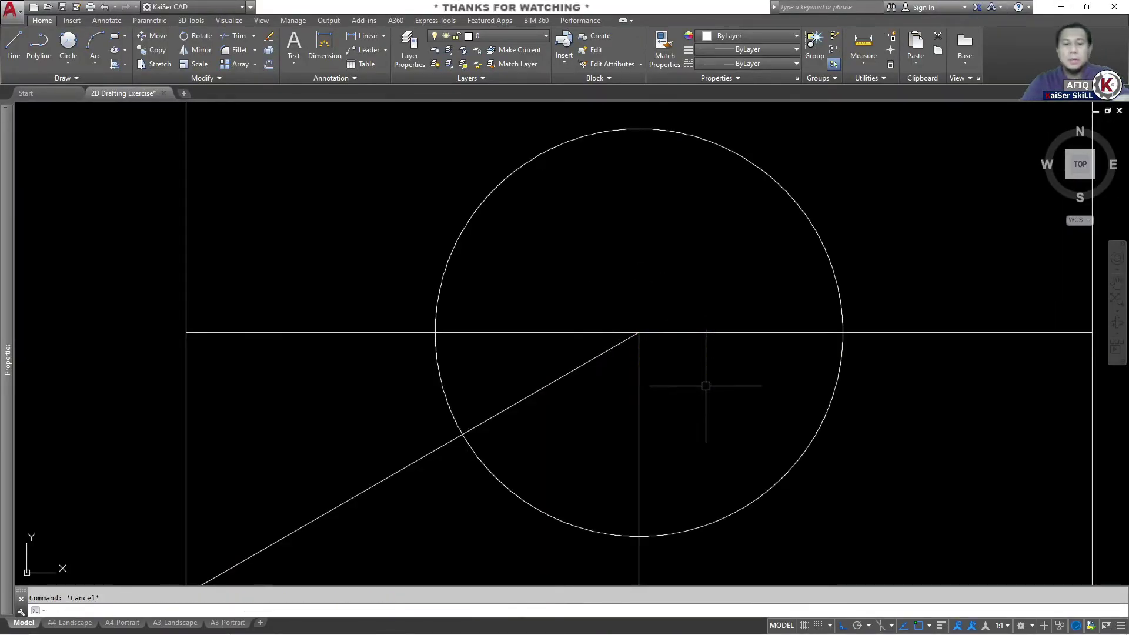
Draw a six-sided polygon circumscribed about the helper circle, then delete the circle
type("pol")
key("Return")
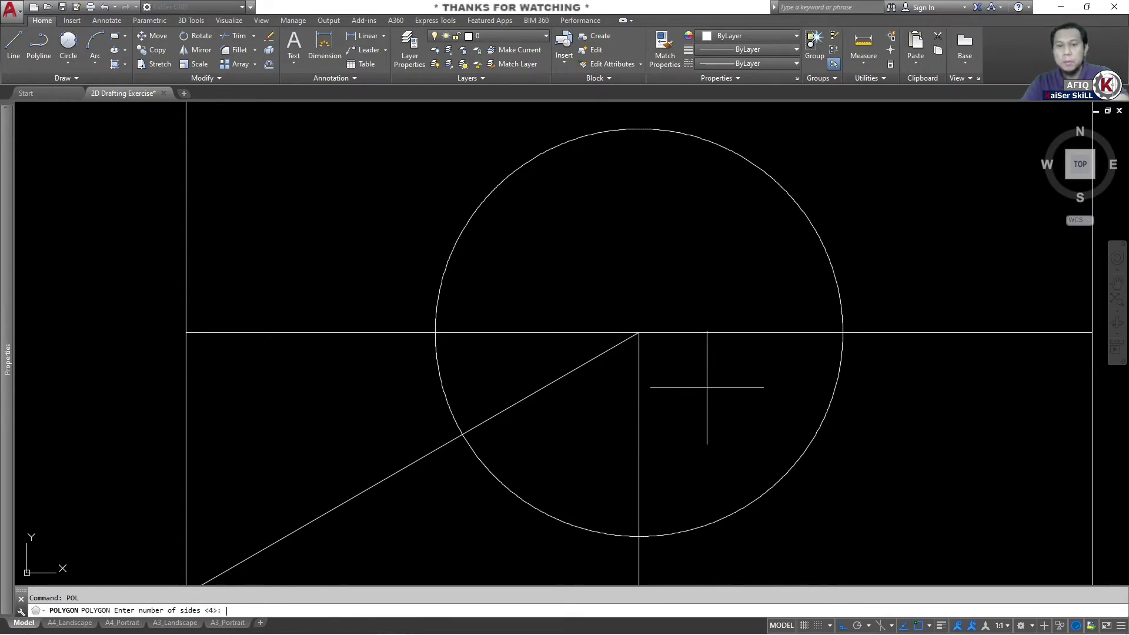
type("6")
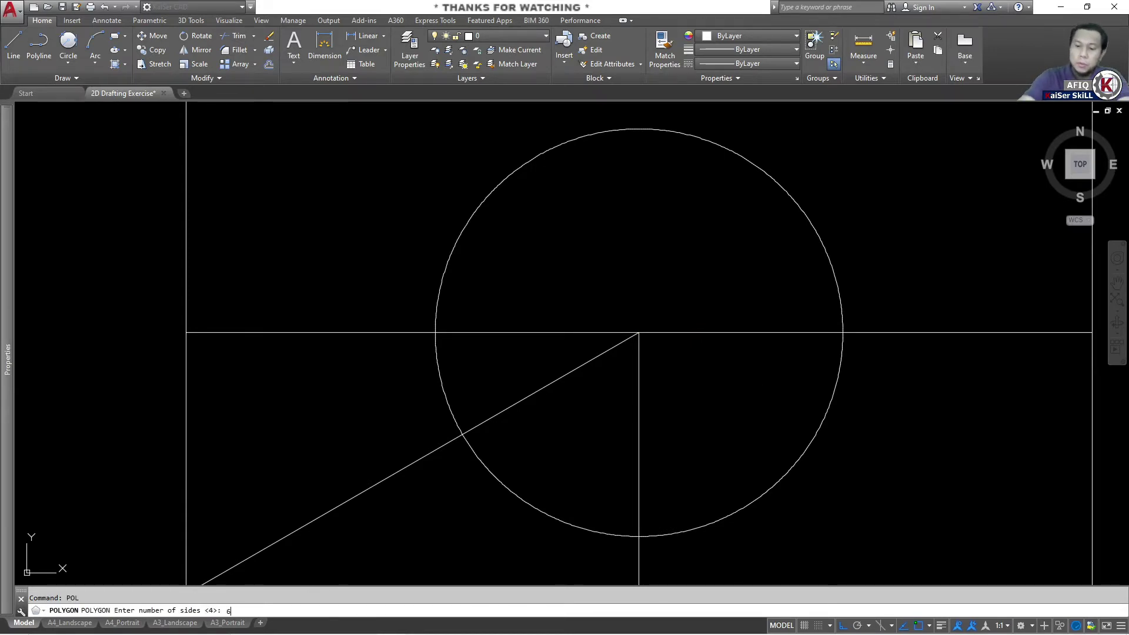
key("Return")
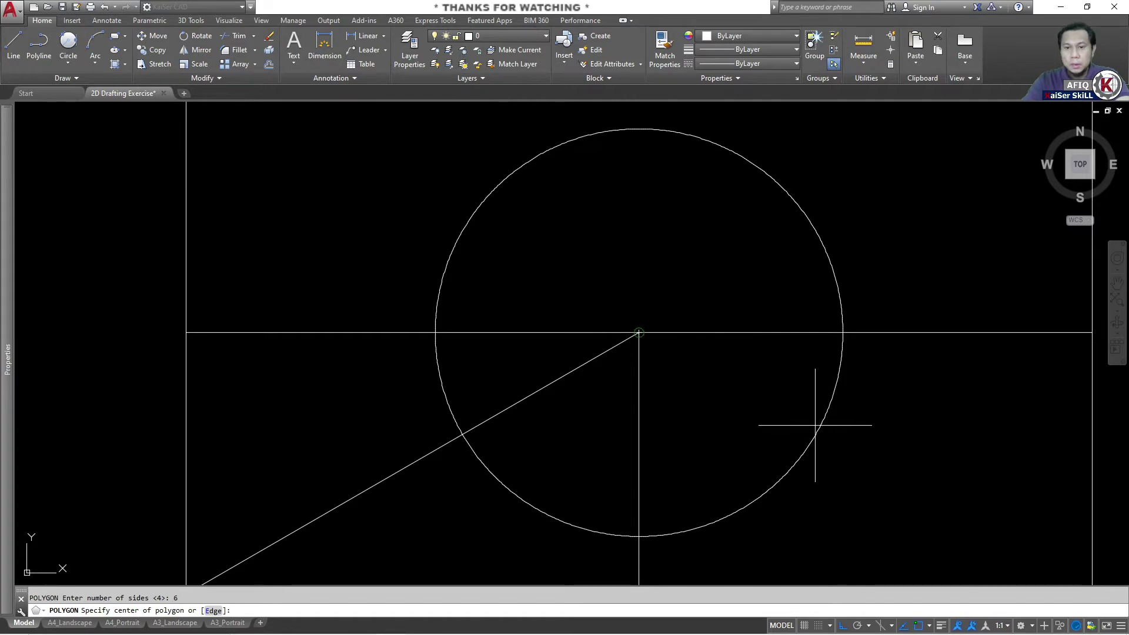
left_click(815, 424)
type("c")
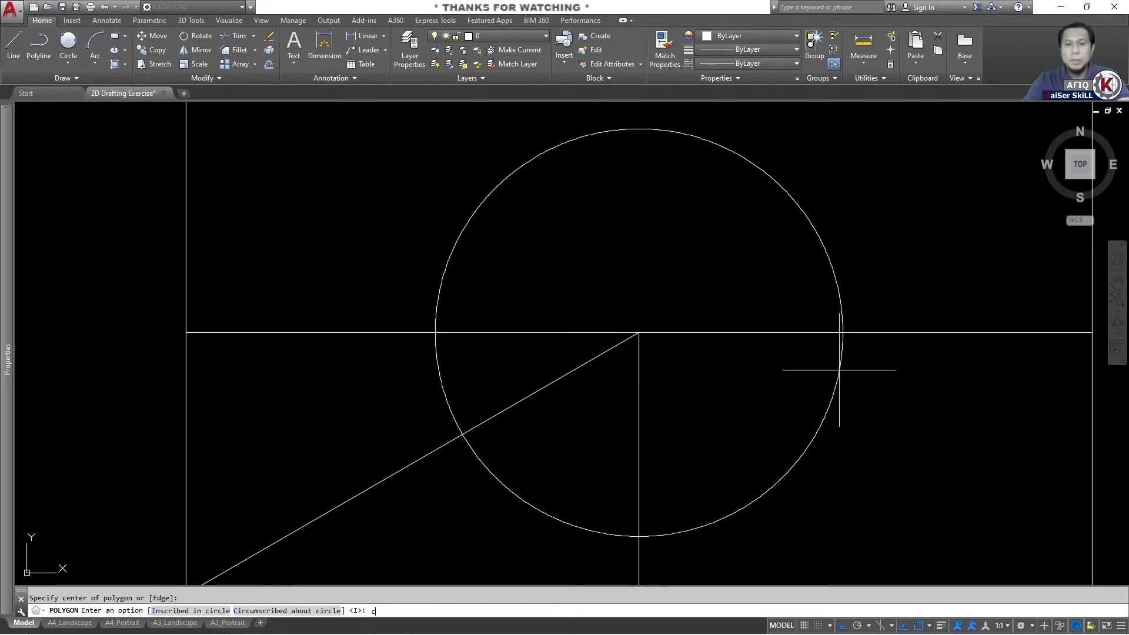
key("Return")
left_click(843, 333)
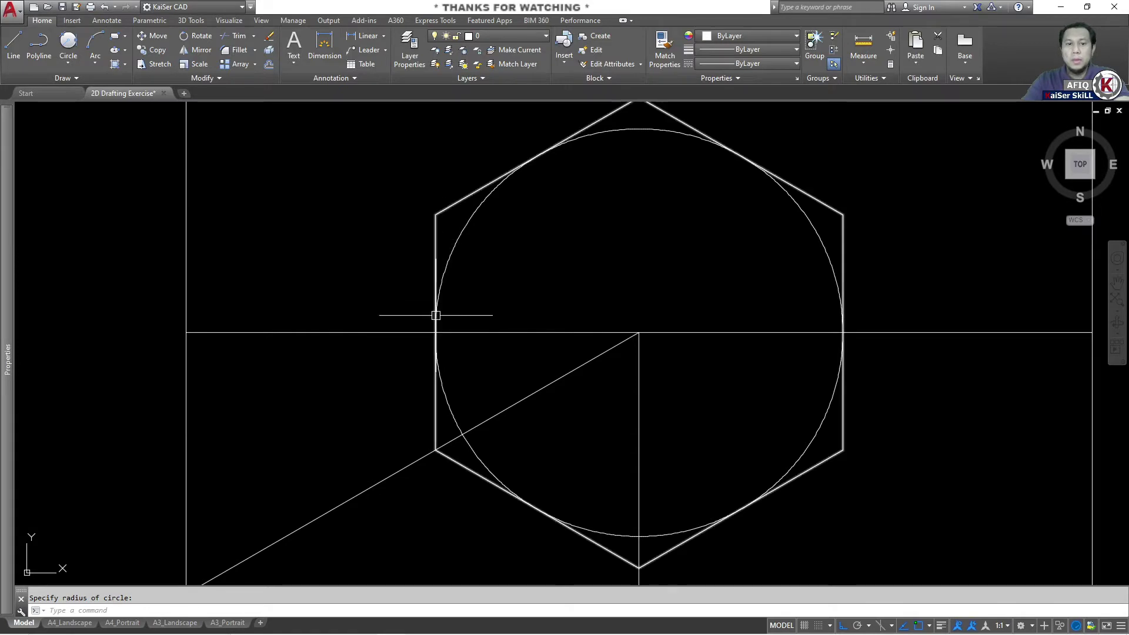
left_click(820, 246)
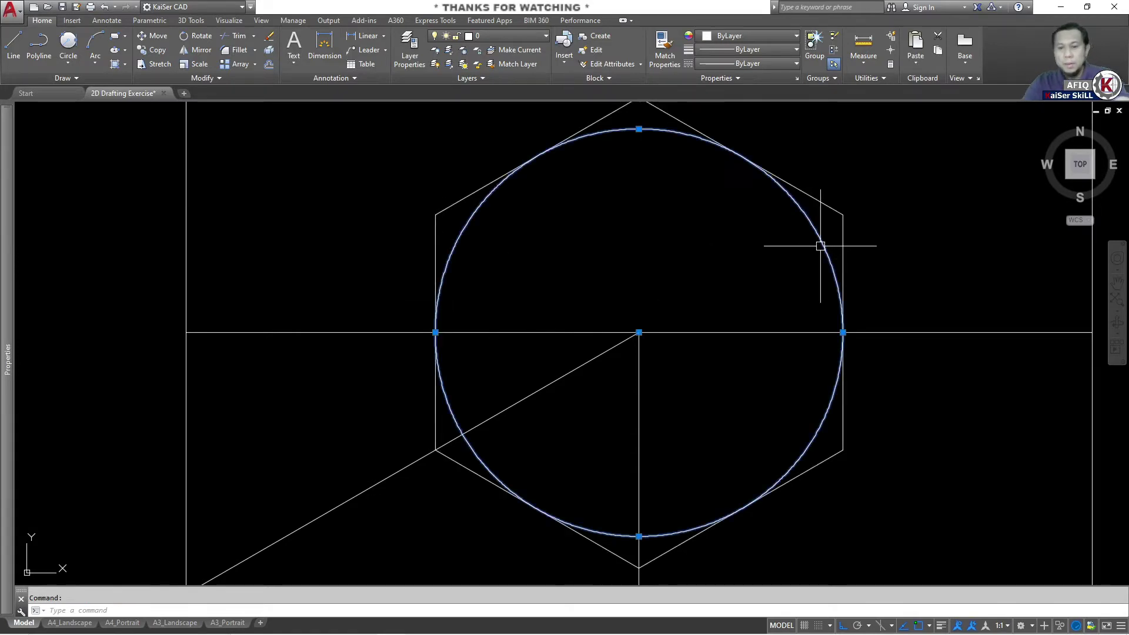
key("Delete")
Draw a radius-7 circle at the arched top's left endpoint
scroll(658, 333, "down", 3)
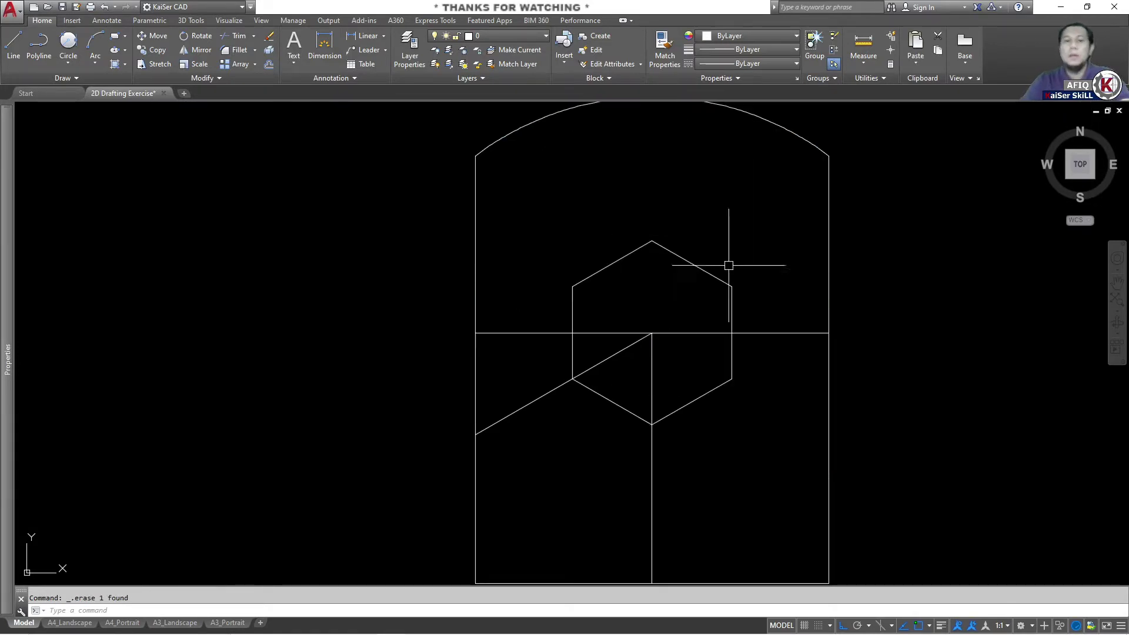
key("Escape")
middle_click_drag(715, 253, 729, 291)
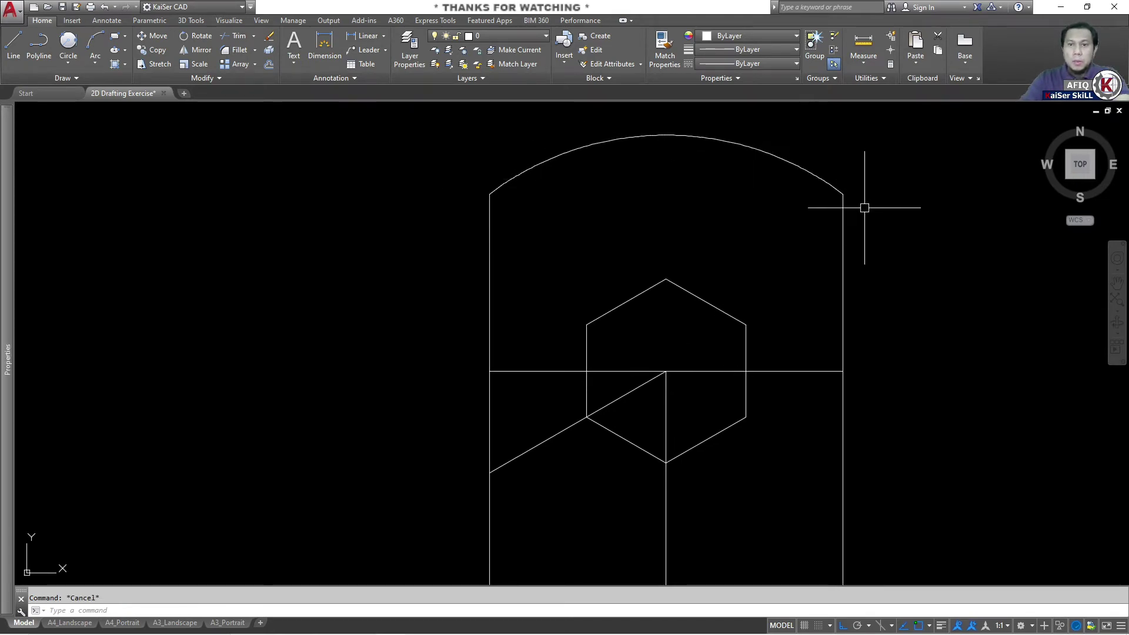
middle_click_drag(544, 204, 573, 210)
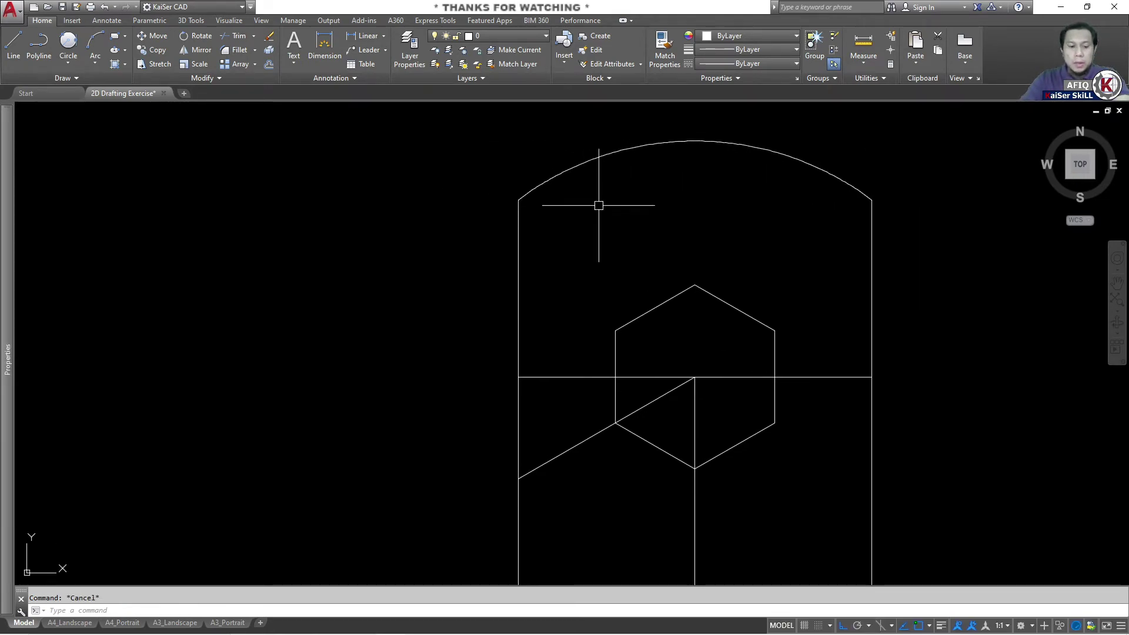
type("c")
key("Return")
left_click(518, 200)
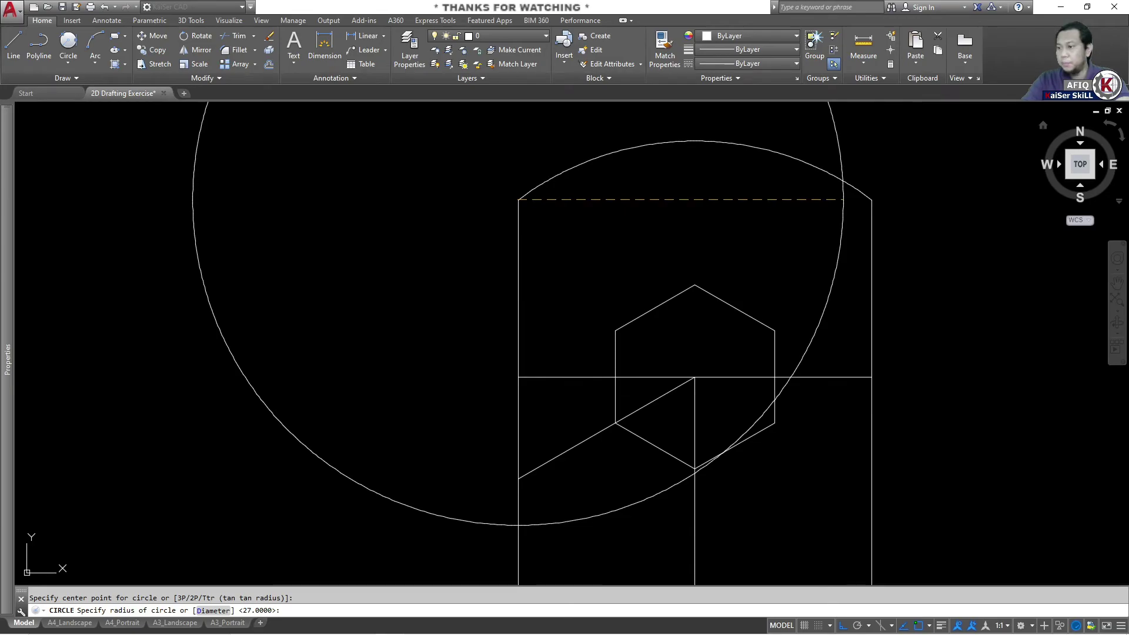
key("alt+Tab")
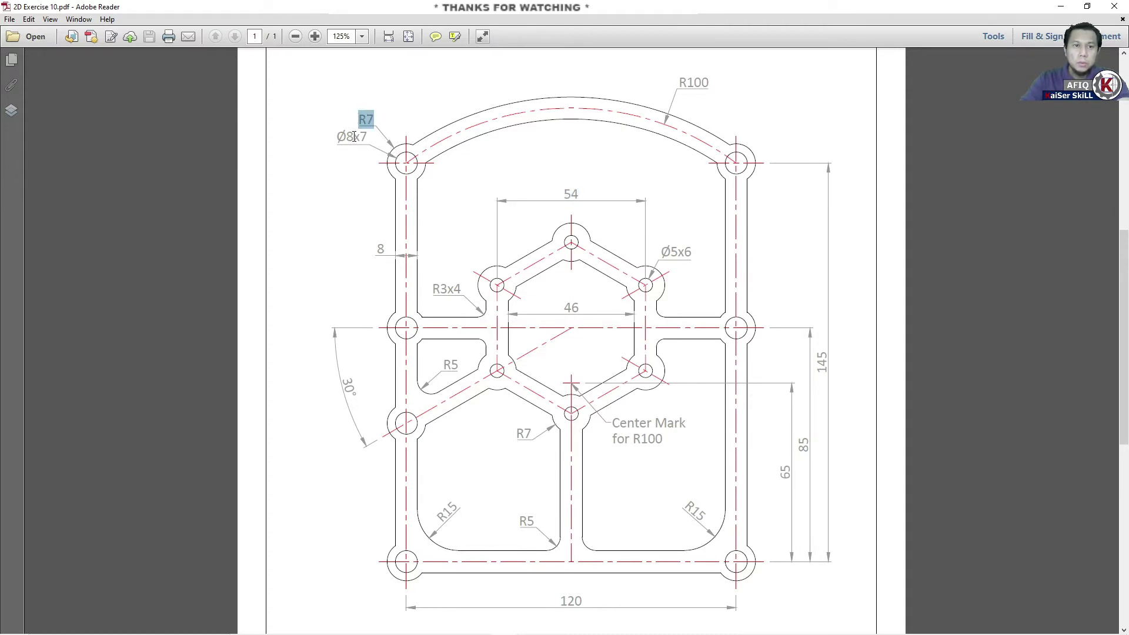
left_click(1059, 6)
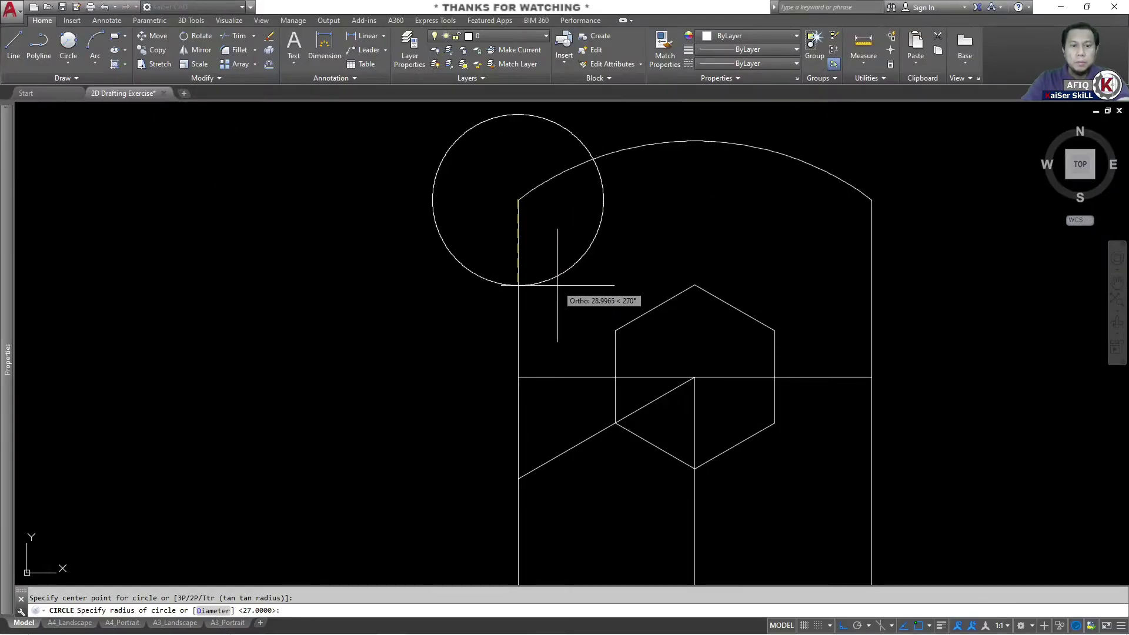
type("7")
key("Return")
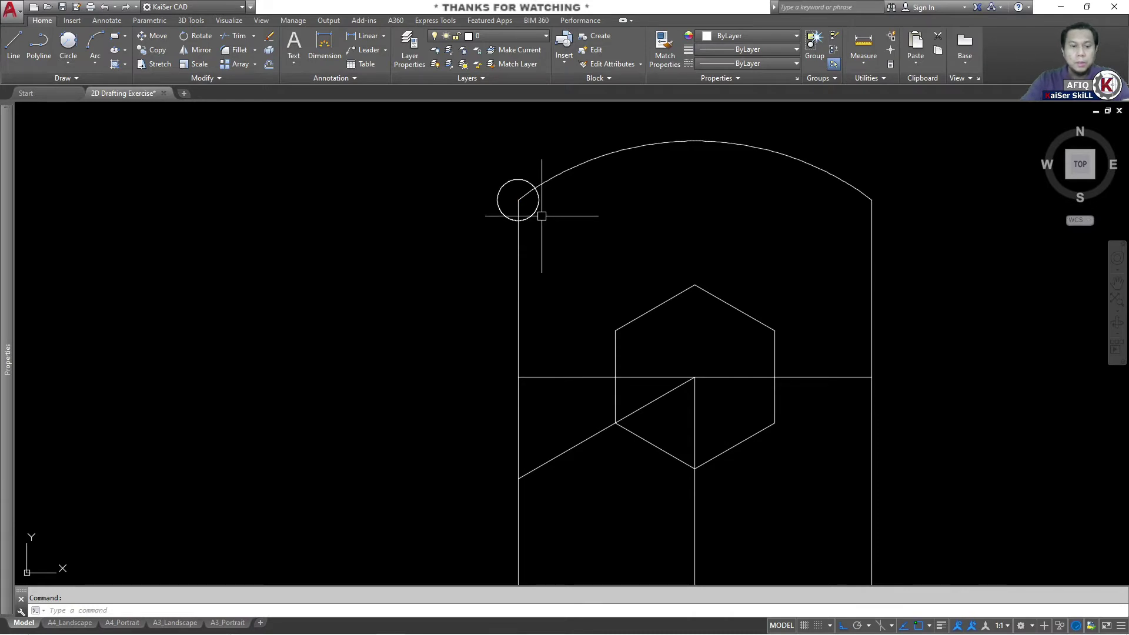
type("c")
Add a concentric Ø8 circle at the same corner and copy both circles with a base point
key("Return")
left_click(518, 200)
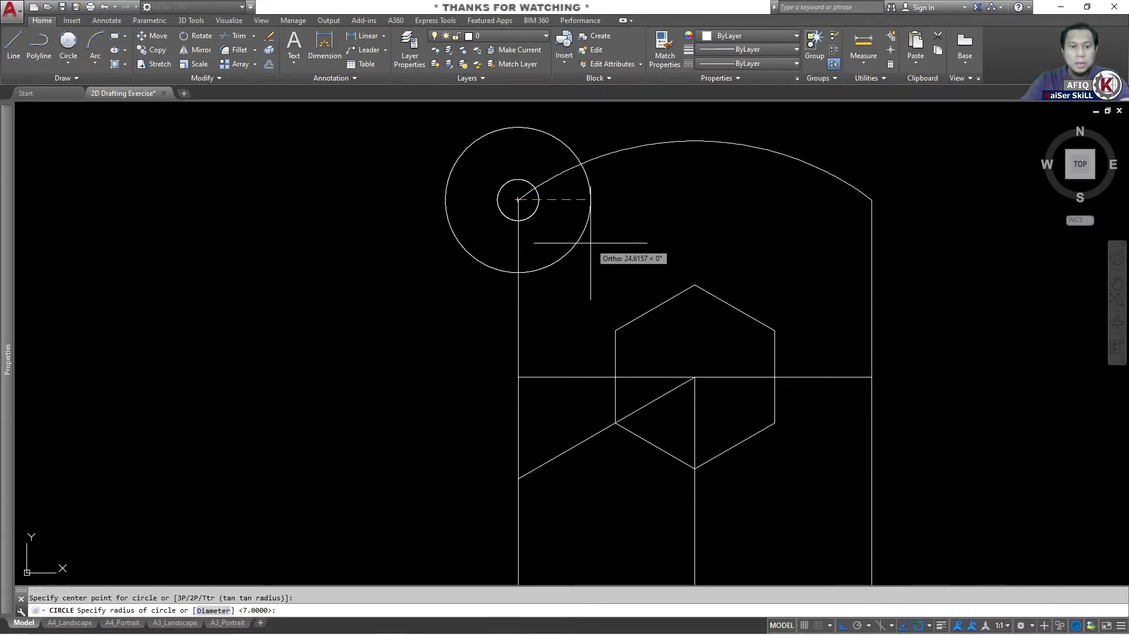
type("d")
key("Return")
type("8")
key("Return")
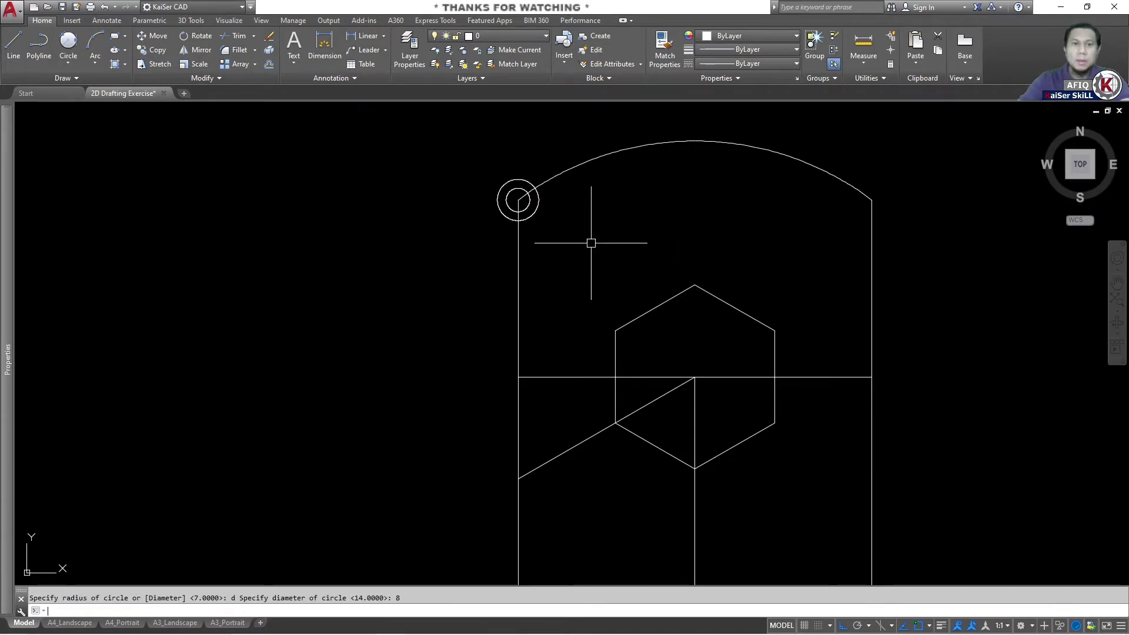
left_click(449, 169)
left_click(582, 237)
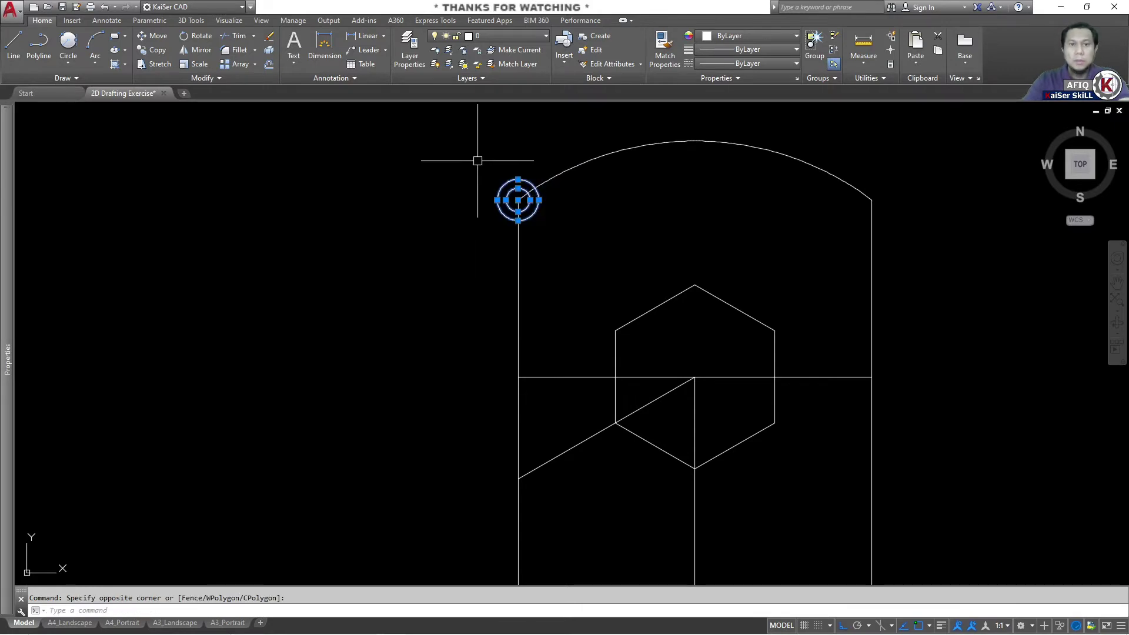
mouse_move(528, 214)
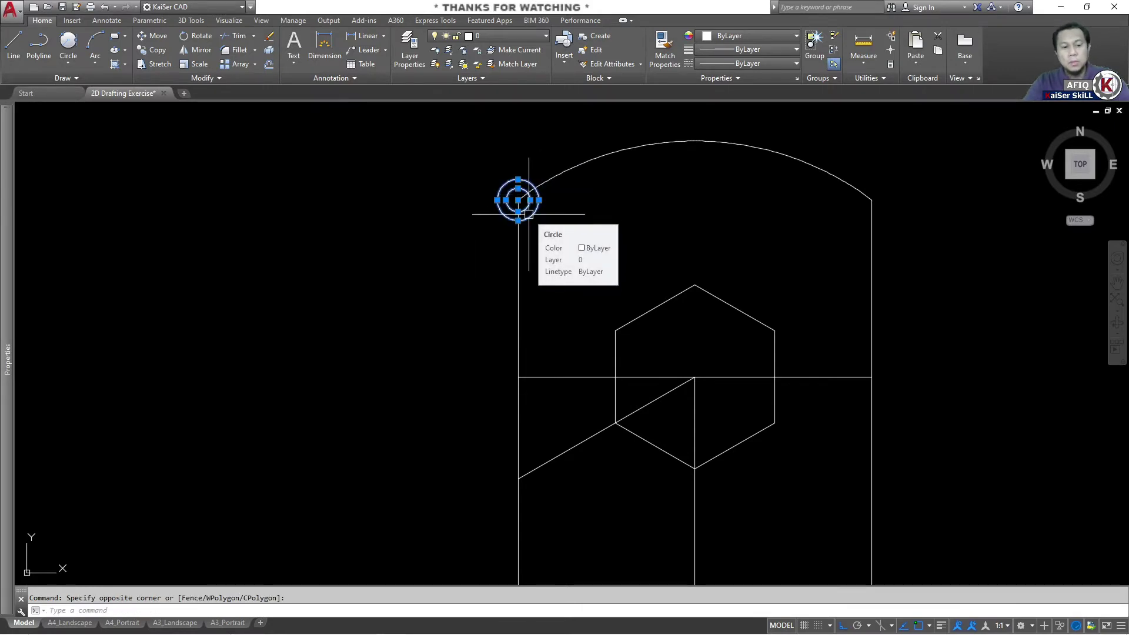
key("ctrl+shift+c")
Paste the circle pair on the left edge, lower-left point and right edge
scroll(528, 209, "up", 4)
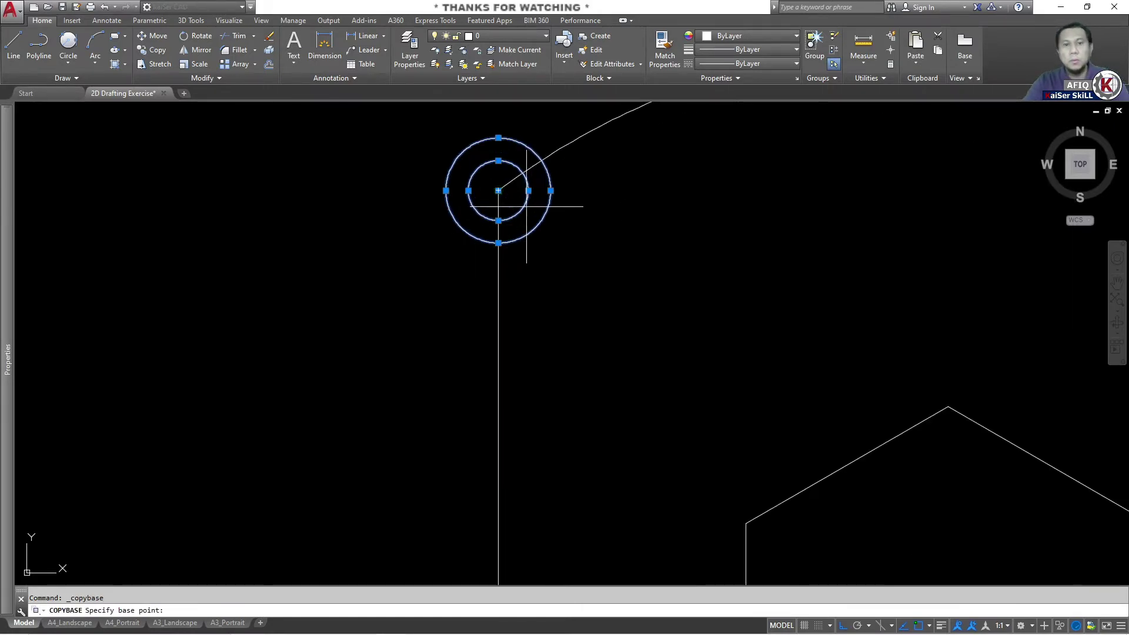
left_click(498, 191)
scroll(734, 232, "down", 4)
key("Escape")
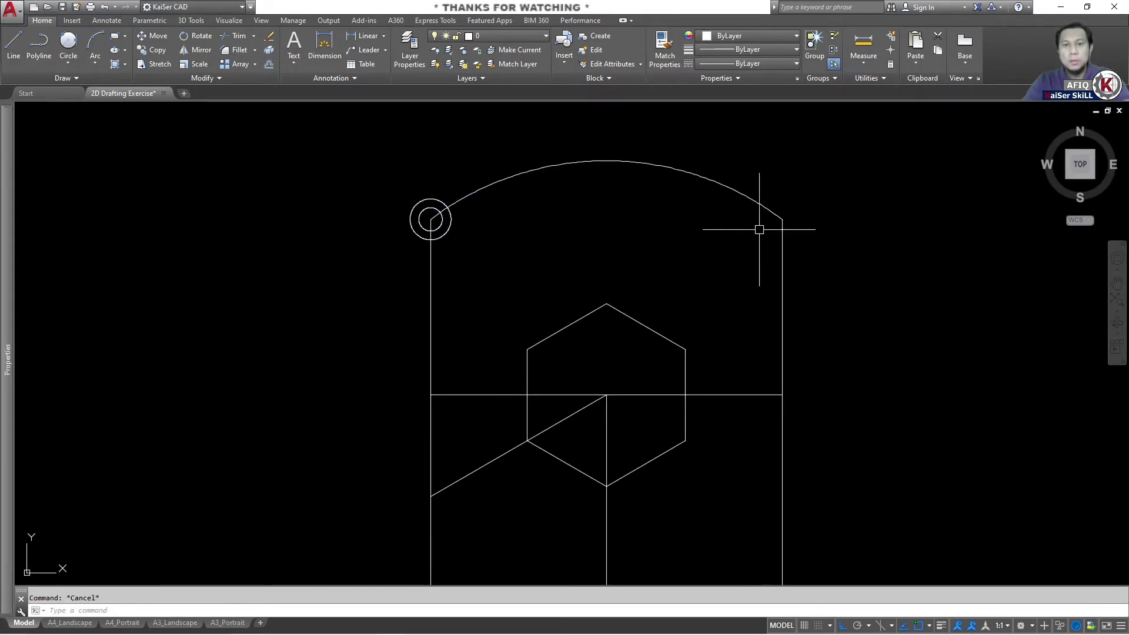
scroll(762, 227, "up", 4)
key("ctrl+v")
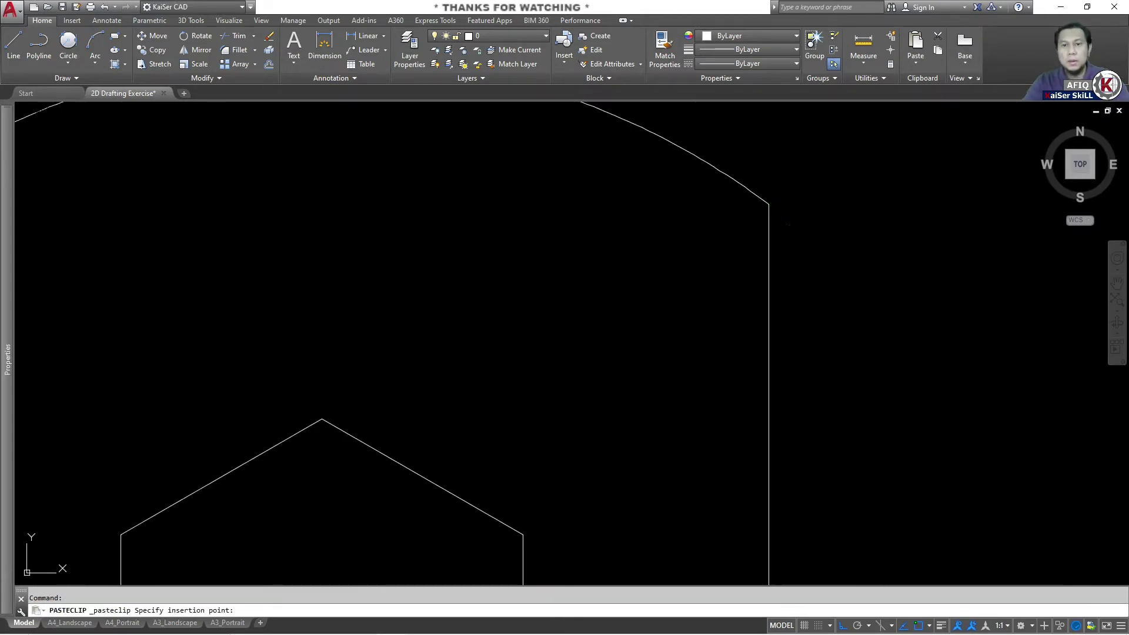
scroll(776, 232, "down", 4)
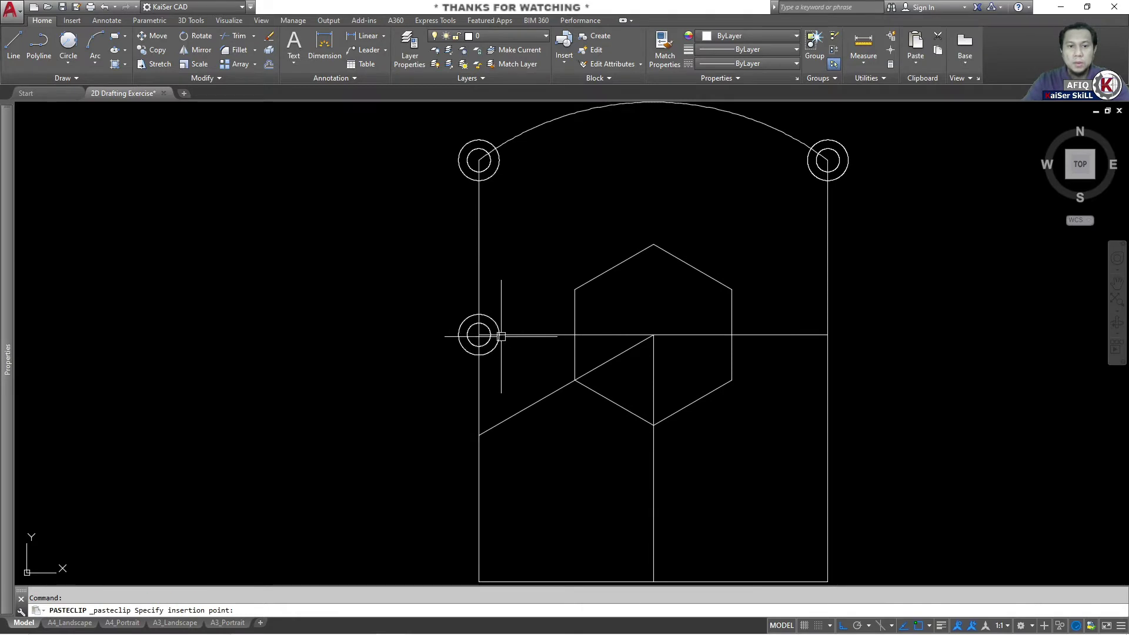
left_click(479, 334)
key("ctrl+v")
left_click(479, 435)
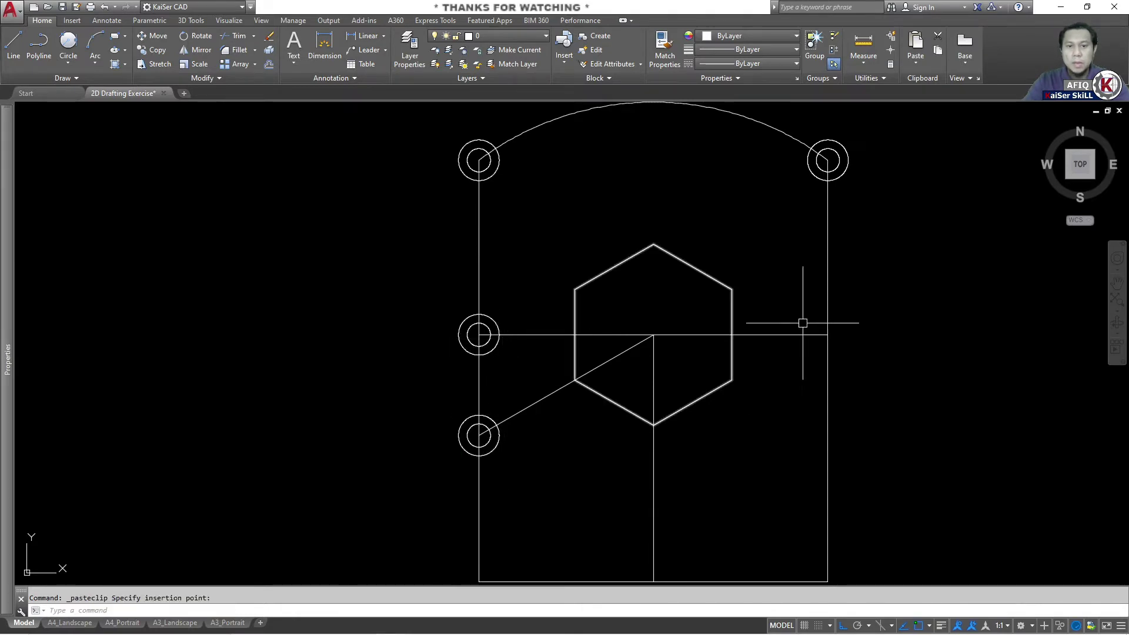
key("ctrl+v")
left_click(828, 335)
Paste the circle pair at both bottom corners and the hexagon's top vertex
middle_click_drag(676, 538, 625, 356)
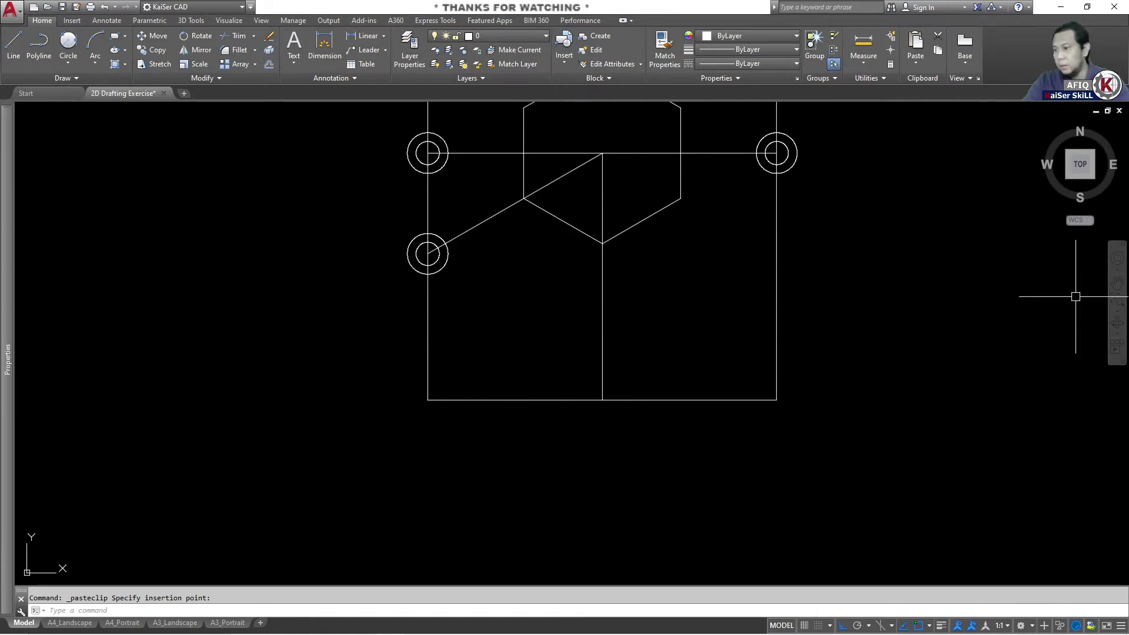
key("alt+Tab")
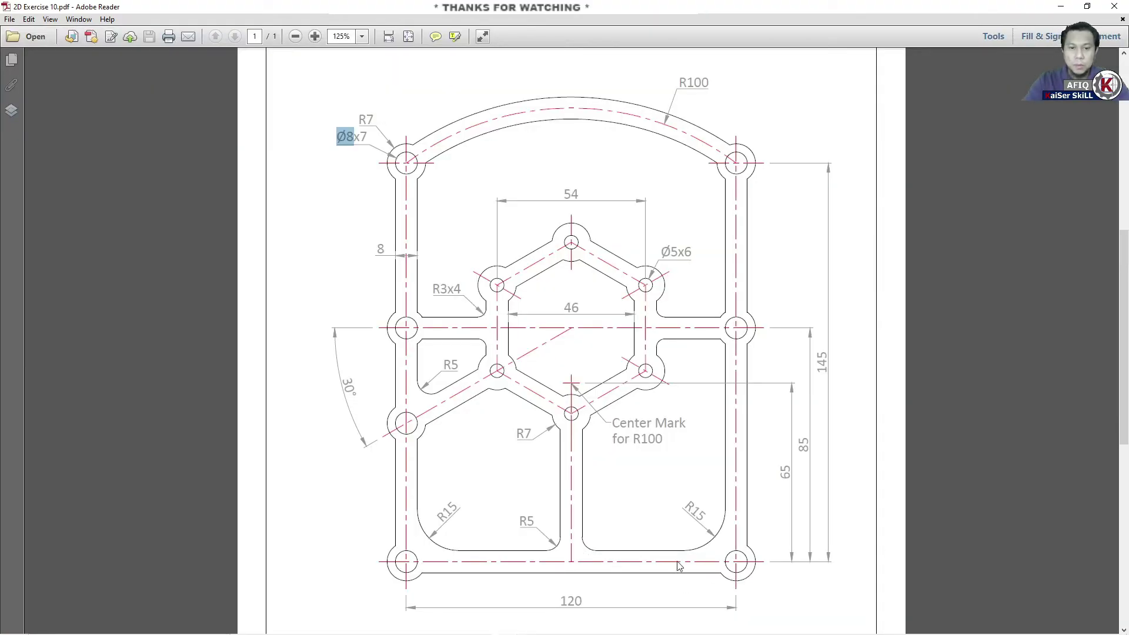
left_click(1060, 7)
key("ctrl+v")
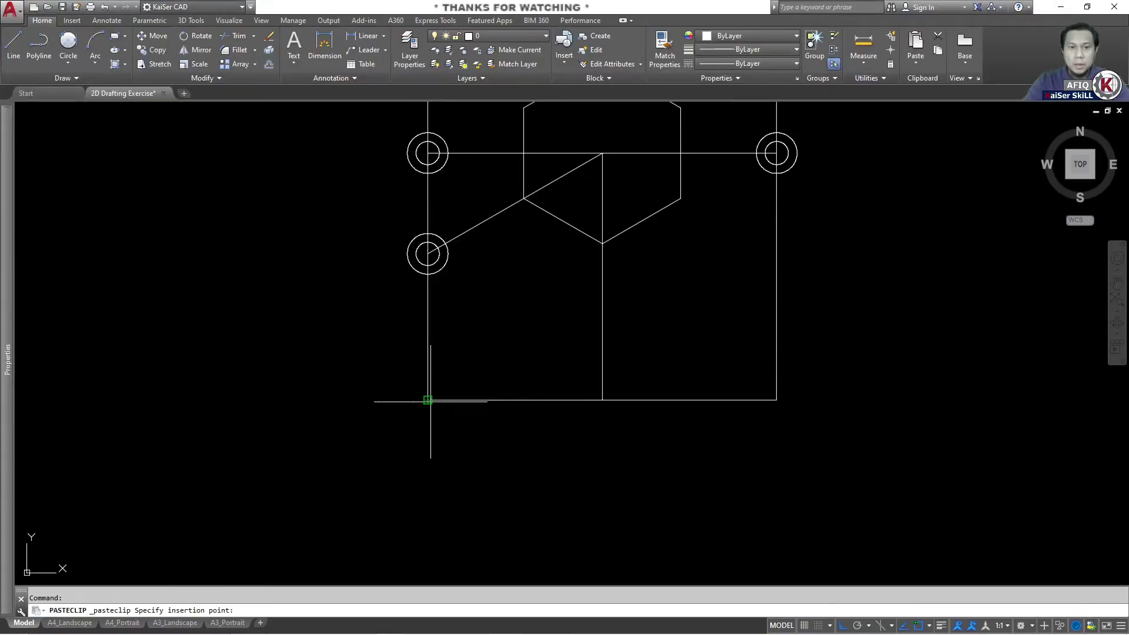
left_click(428, 400)
key("ctrl+v")
left_click(777, 400)
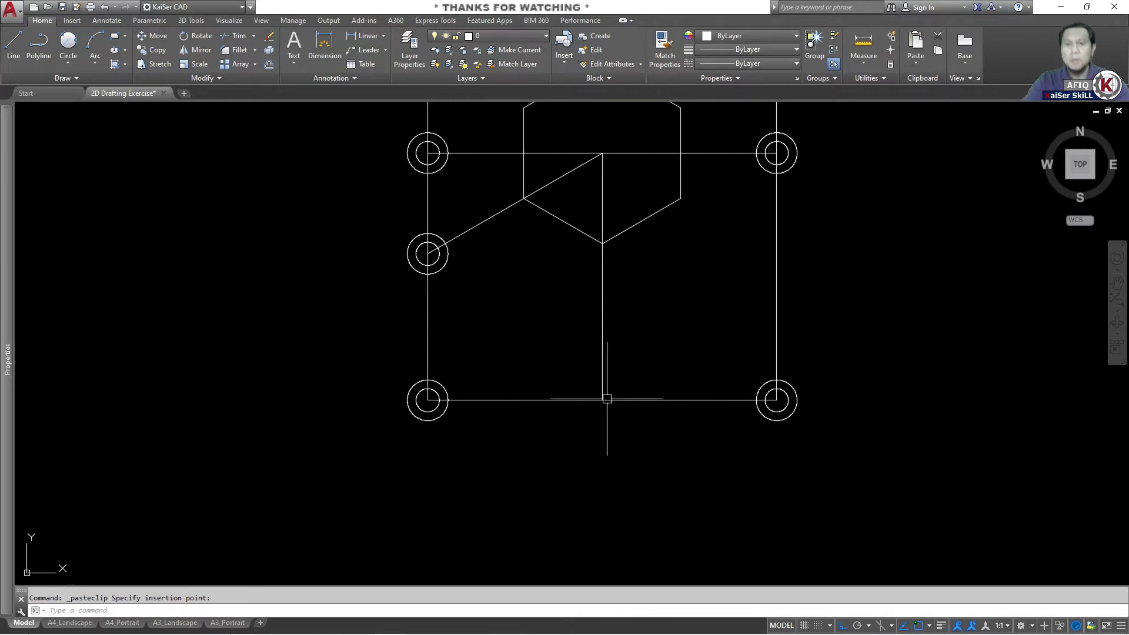
scroll(628, 396, "down", 2)
scroll(605, 306, "up", 2)
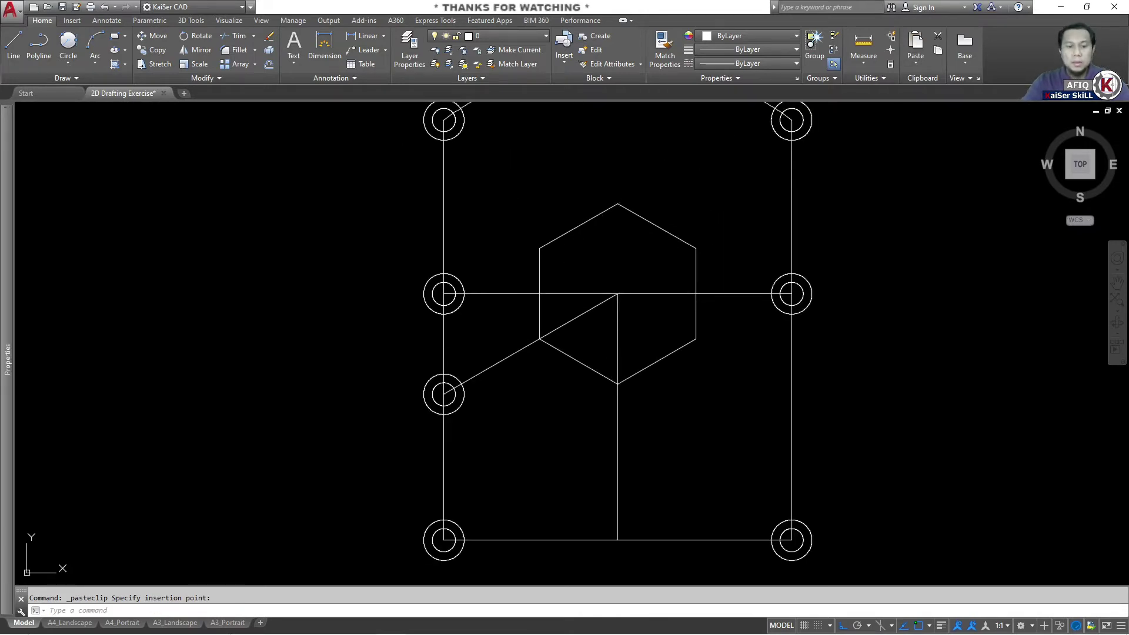
key("ctrl+v")
left_click(618, 204)
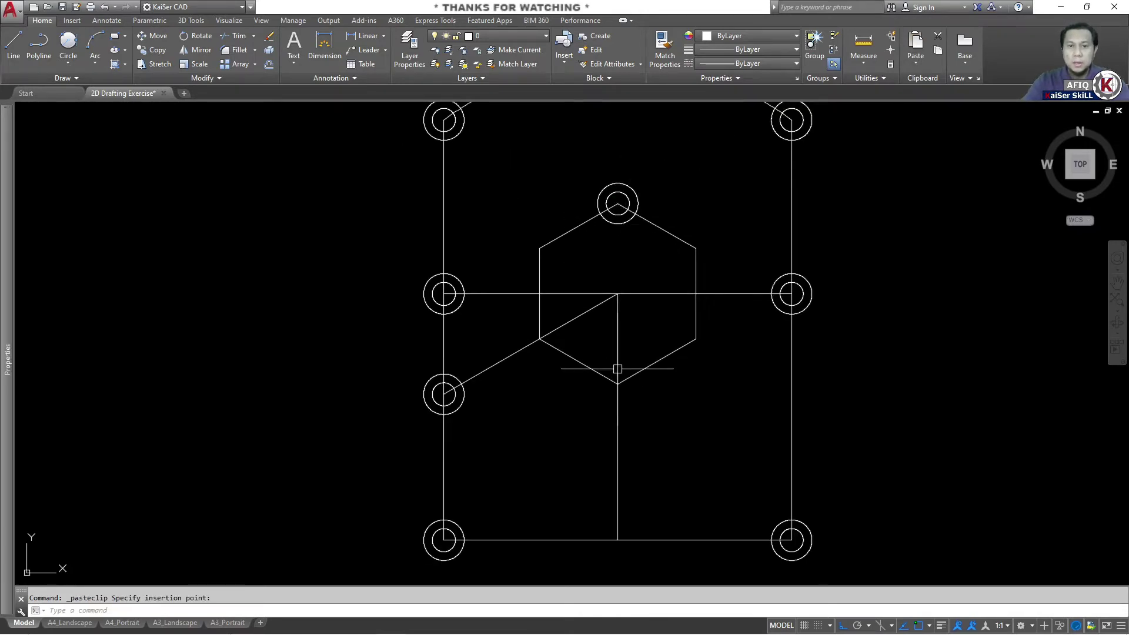
Polar-array the top double circle six times around the hexagon centre, then switch to the reference PDF
left_click(254, 64)
left_click(241, 128)
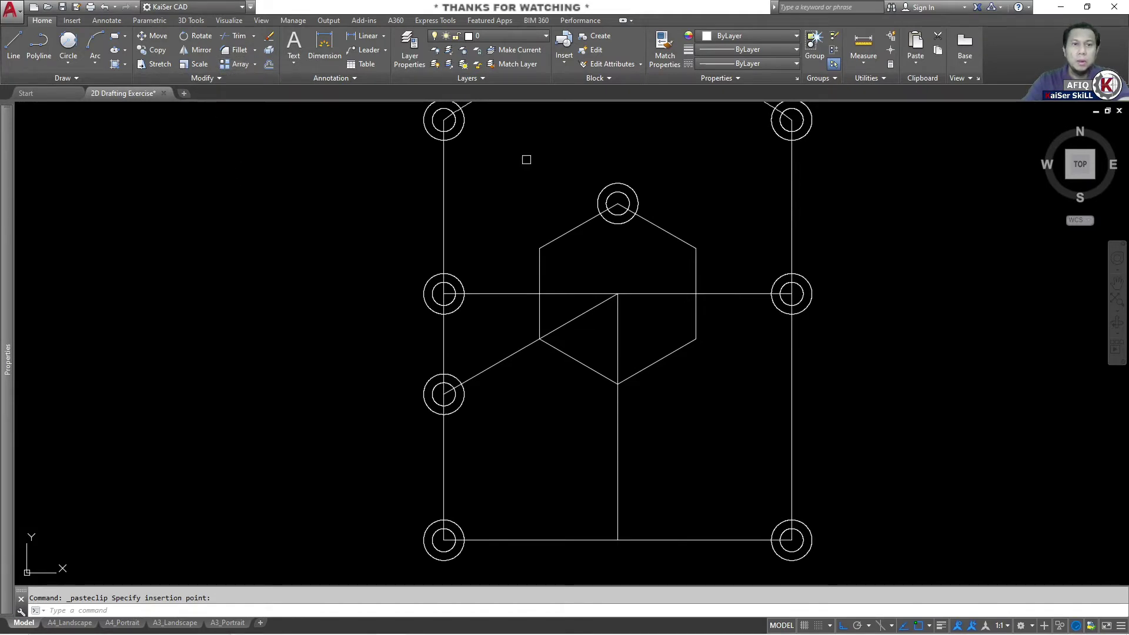
left_click(545, 150)
left_click(709, 307)
key("Return")
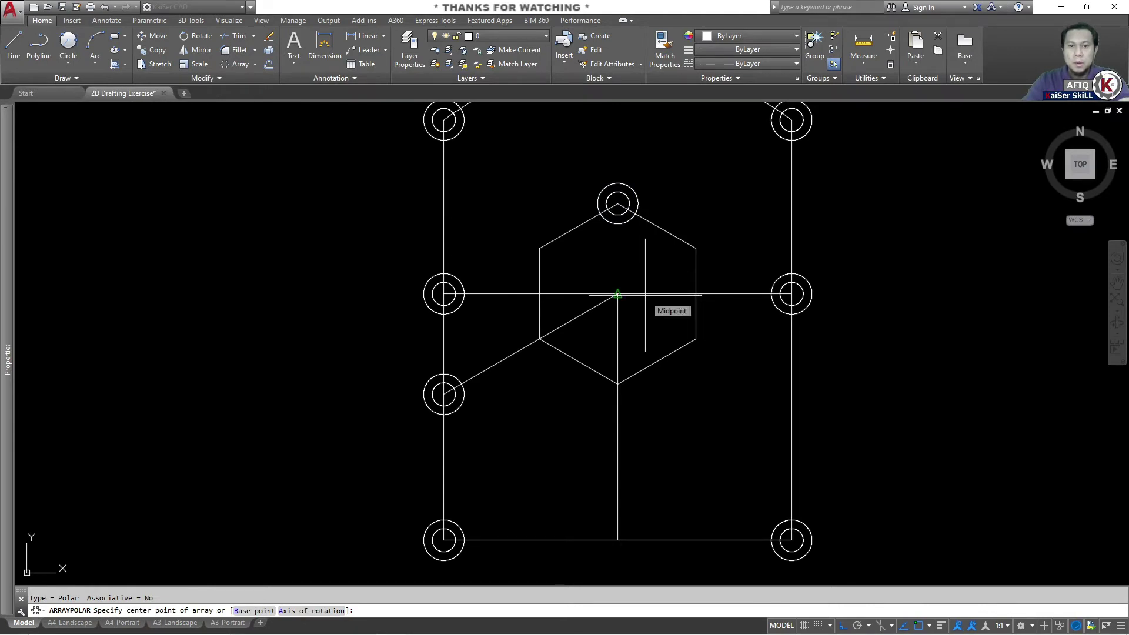
left_click(618, 294)
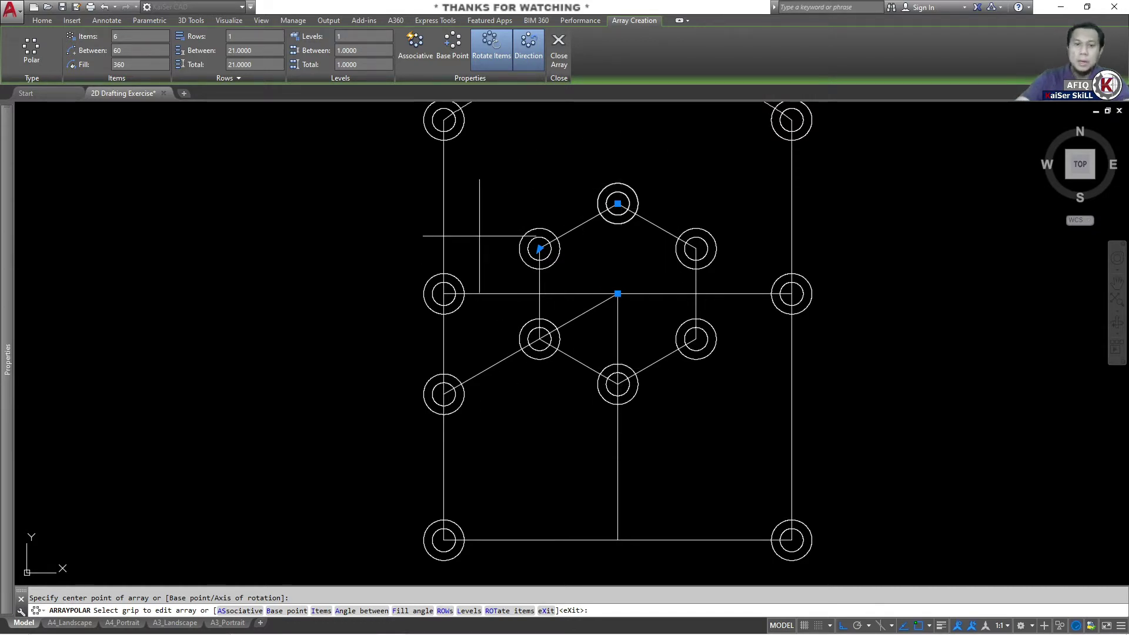
key("Return")
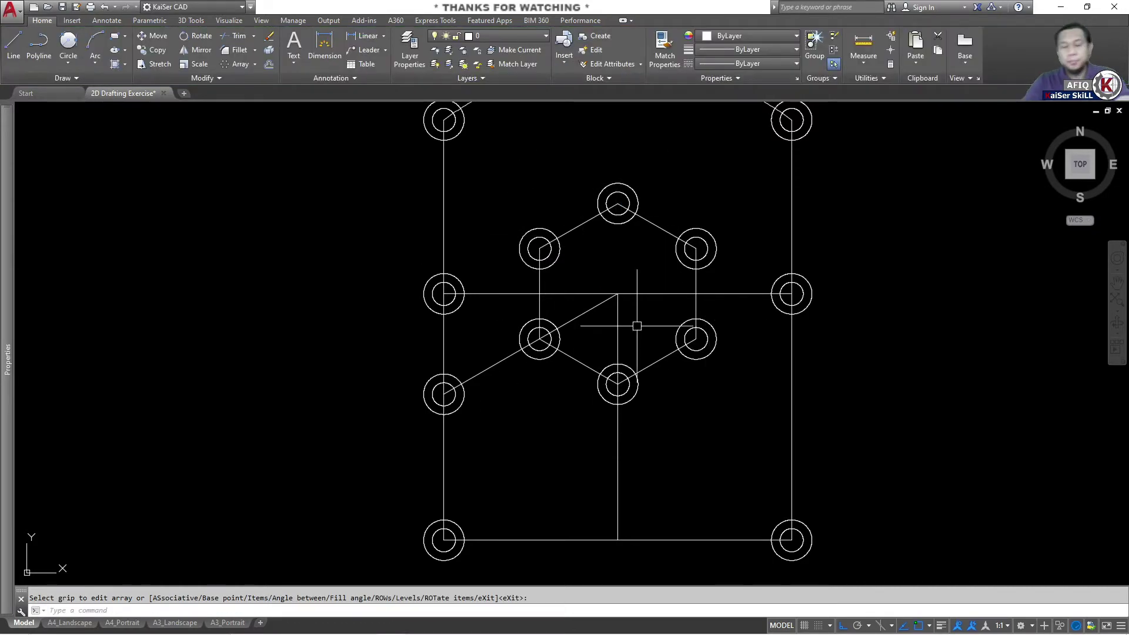
middle_click_drag(635, 323, 642, 380)
key("Escape")
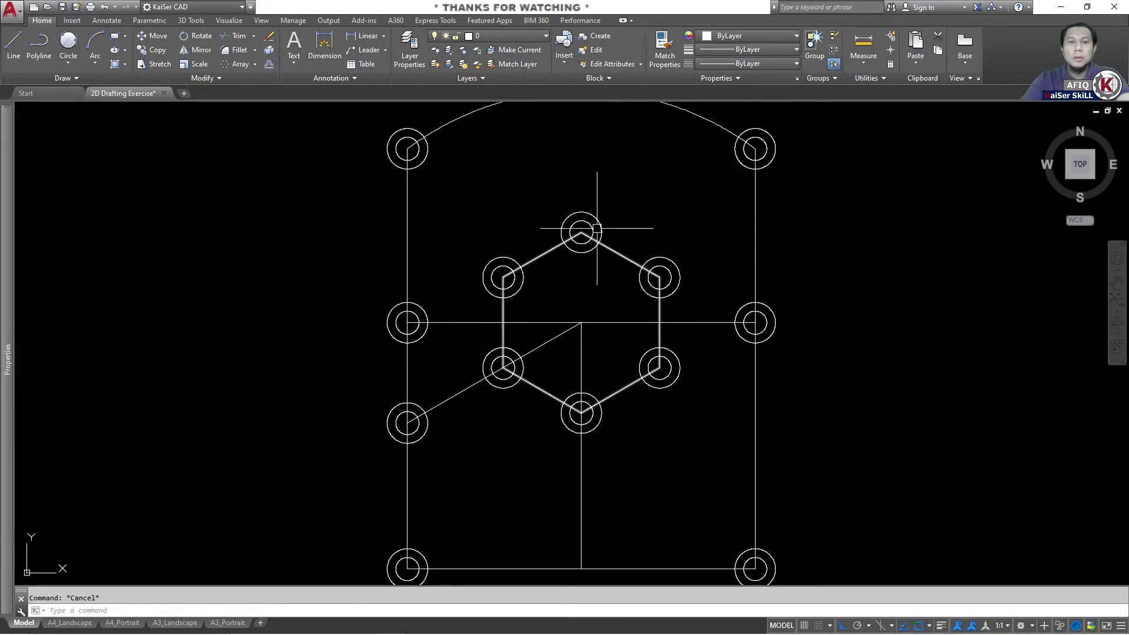
middle_click_drag(588, 245, 623, 212)
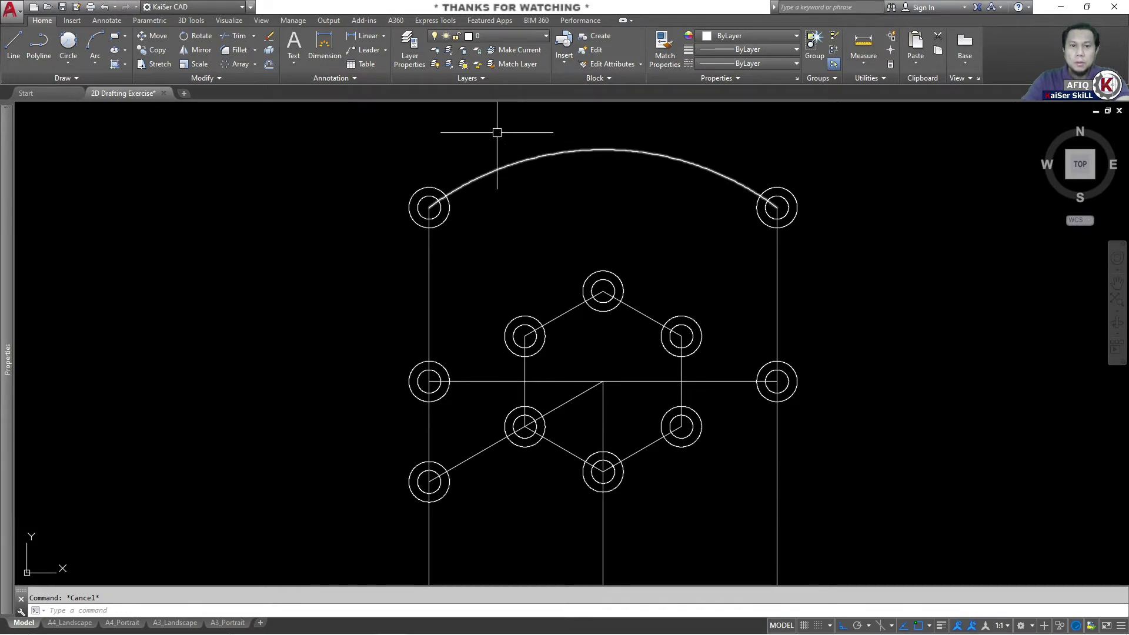
mouse_move(1080, 164)
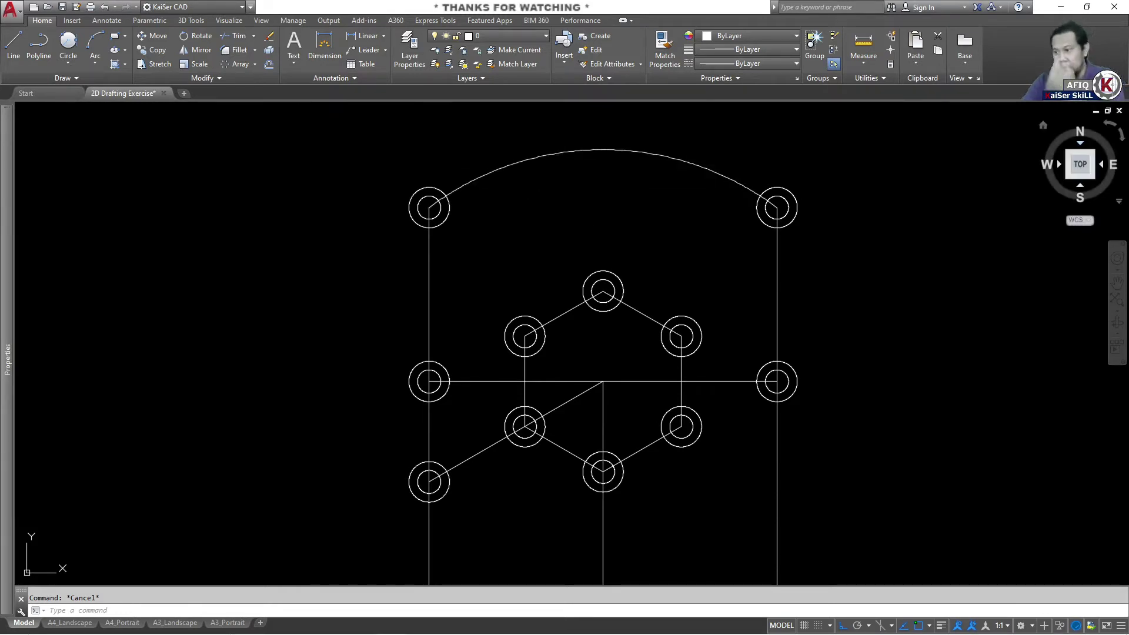
key("alt+Tab")
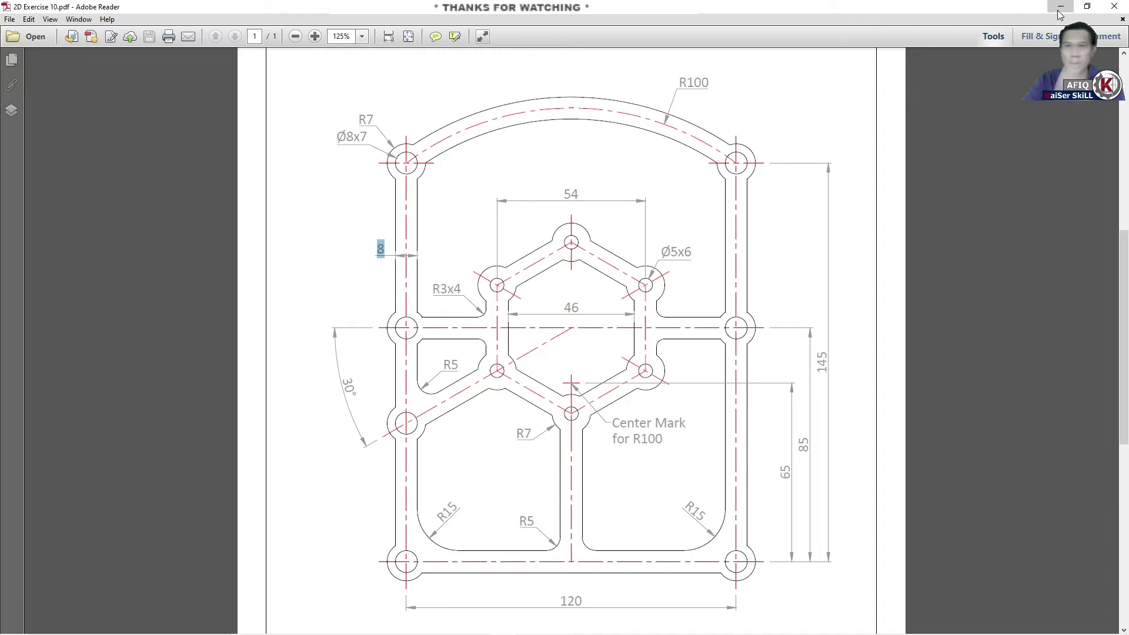
Offset the top arc by 4 both outward and inward
key("alt+Tab")
type("o")
key("Return")
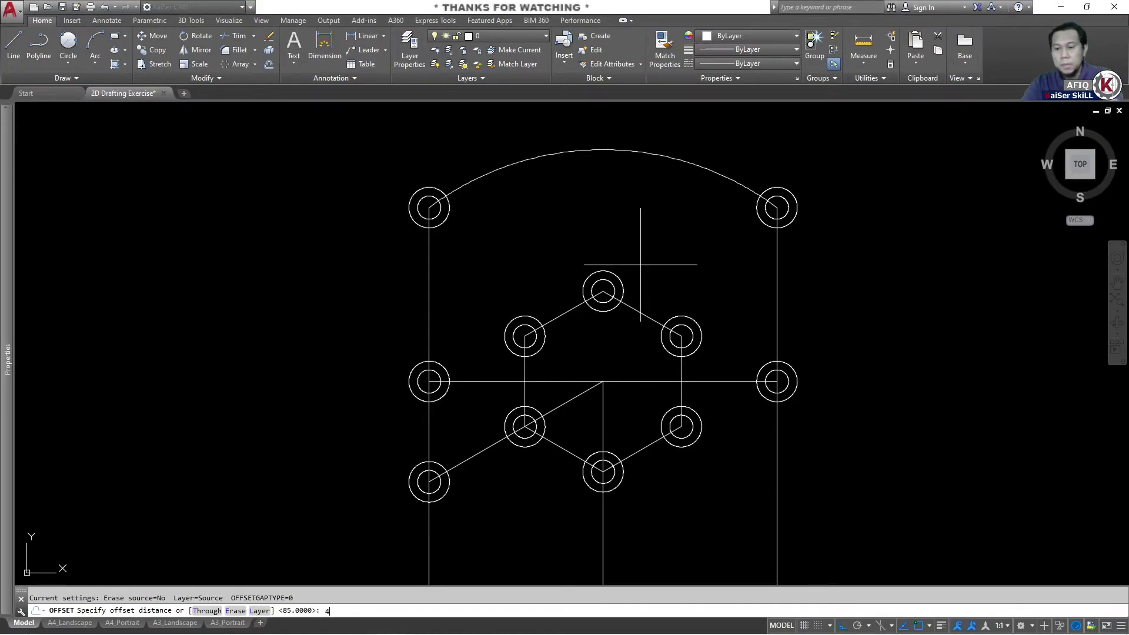
type("4")
key("Return")
left_click(666, 154)
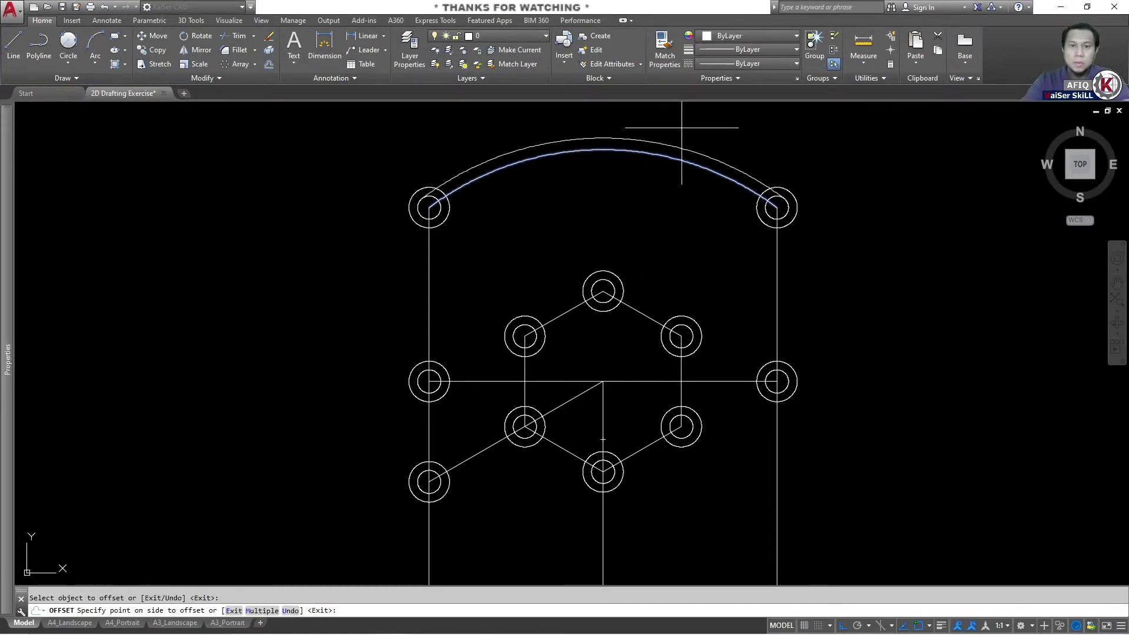
left_click(693, 114)
left_click(668, 155)
left_click(663, 210)
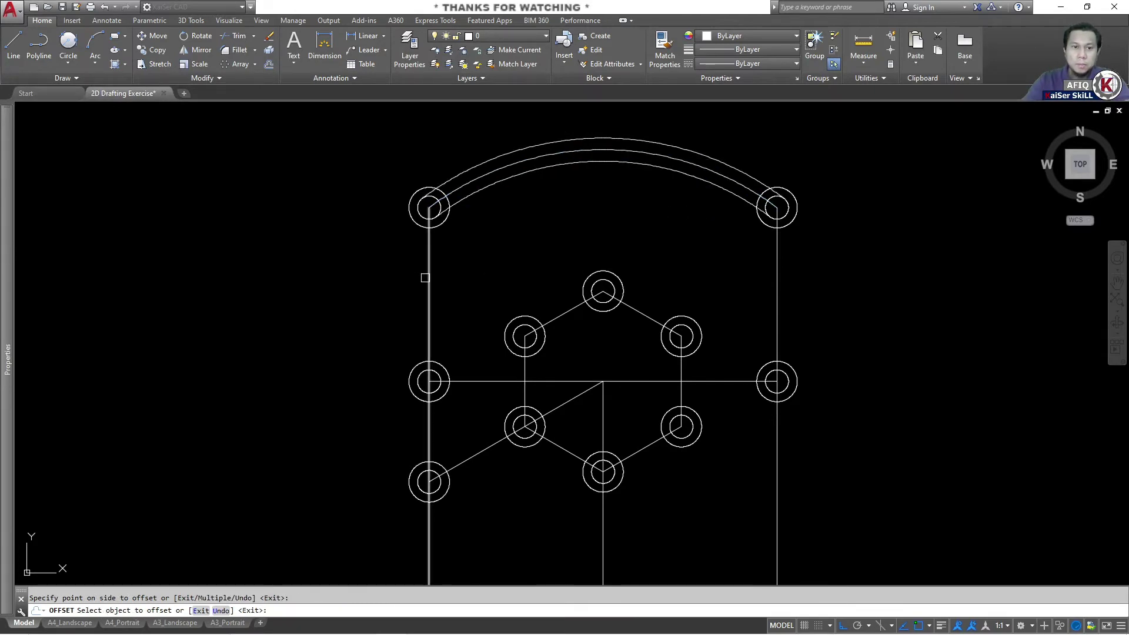
Offset the left edge line by 4 on both sides and offset the bottom edge line
left_click(429, 273)
left_click(353, 282)
left_click(432, 281)
left_click(500, 317)
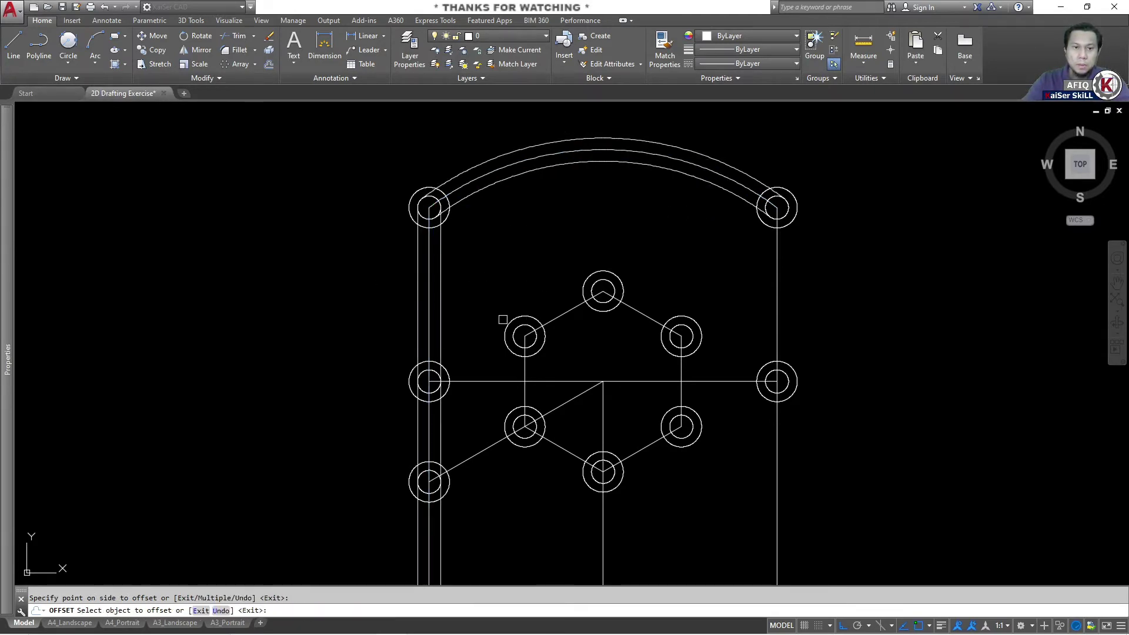
middle_click_drag(500, 317, 447, 115)
left_click(461, 424)
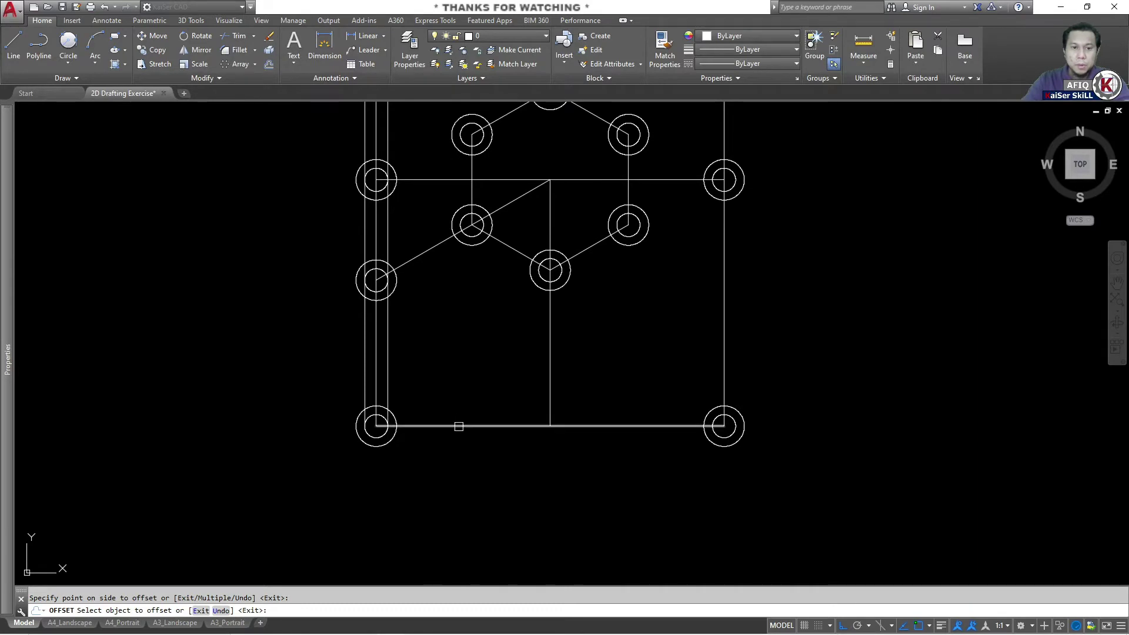
type("m")
key("Return")
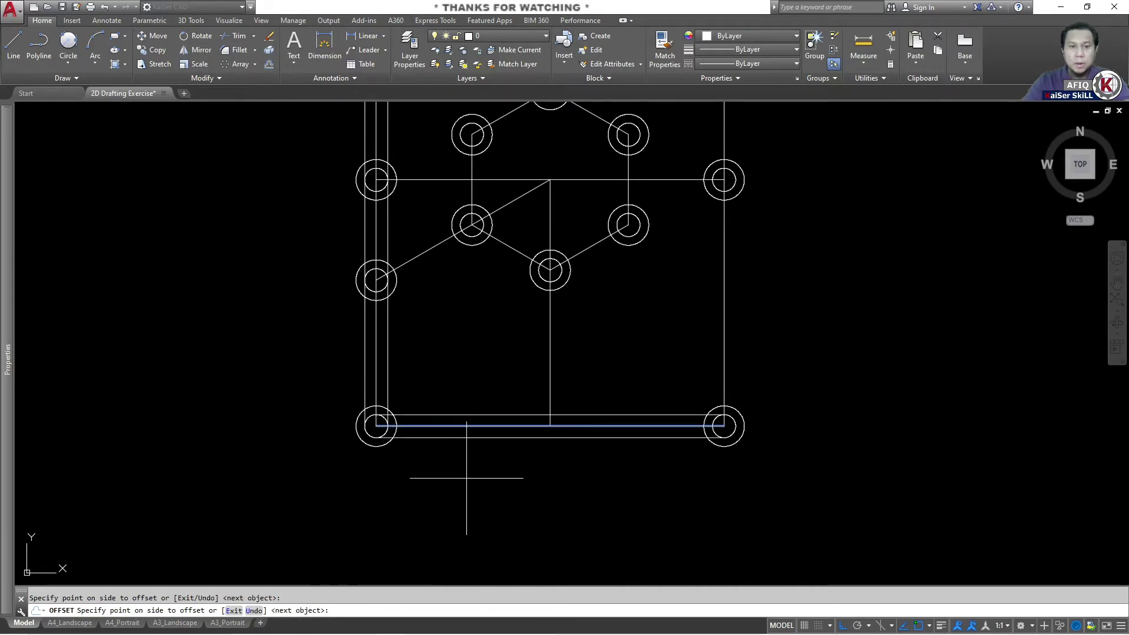
key("Return")
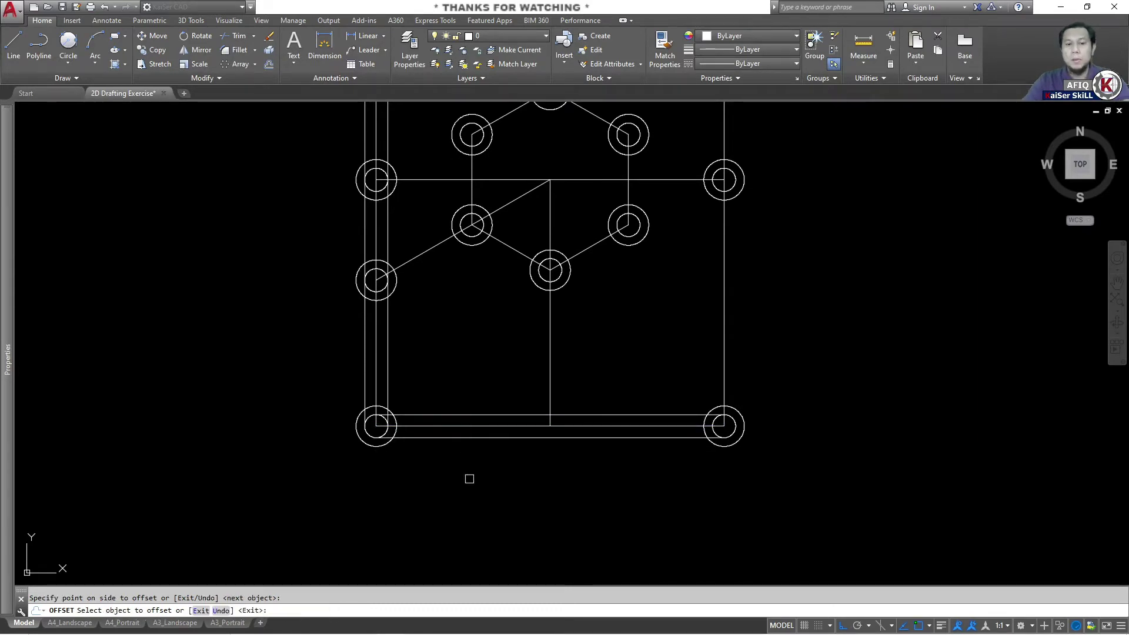
Offset the right edge and centre vertical lines to both sides, and the diagonal upward
left_click(724, 369)
left_click(629, 378)
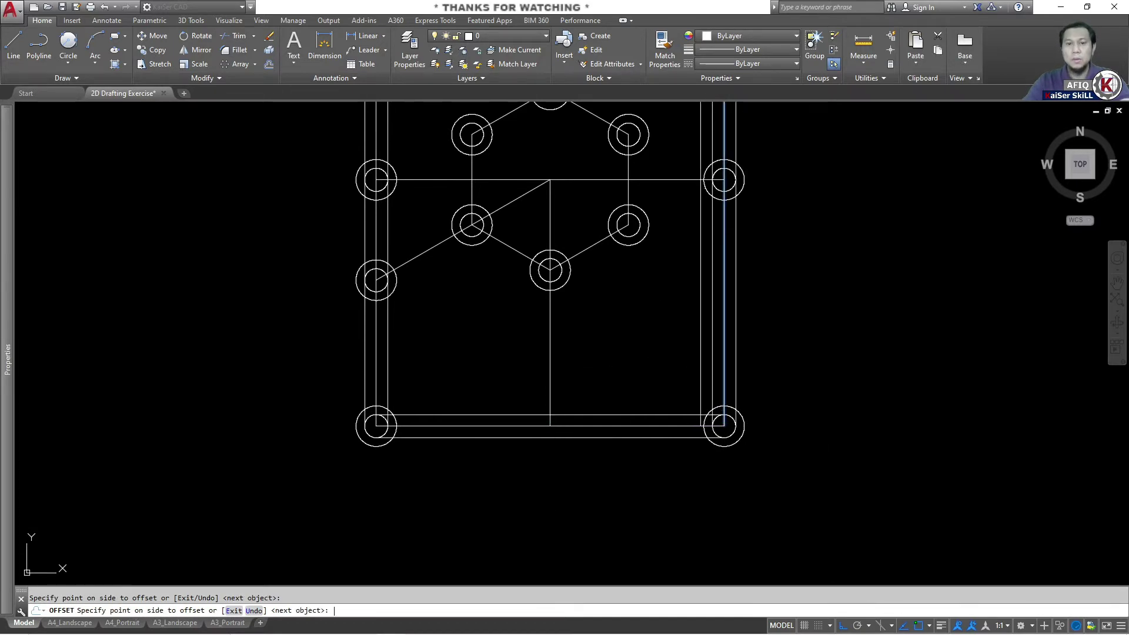
left_click(694, 370)
left_click(549, 364)
left_click(482, 341)
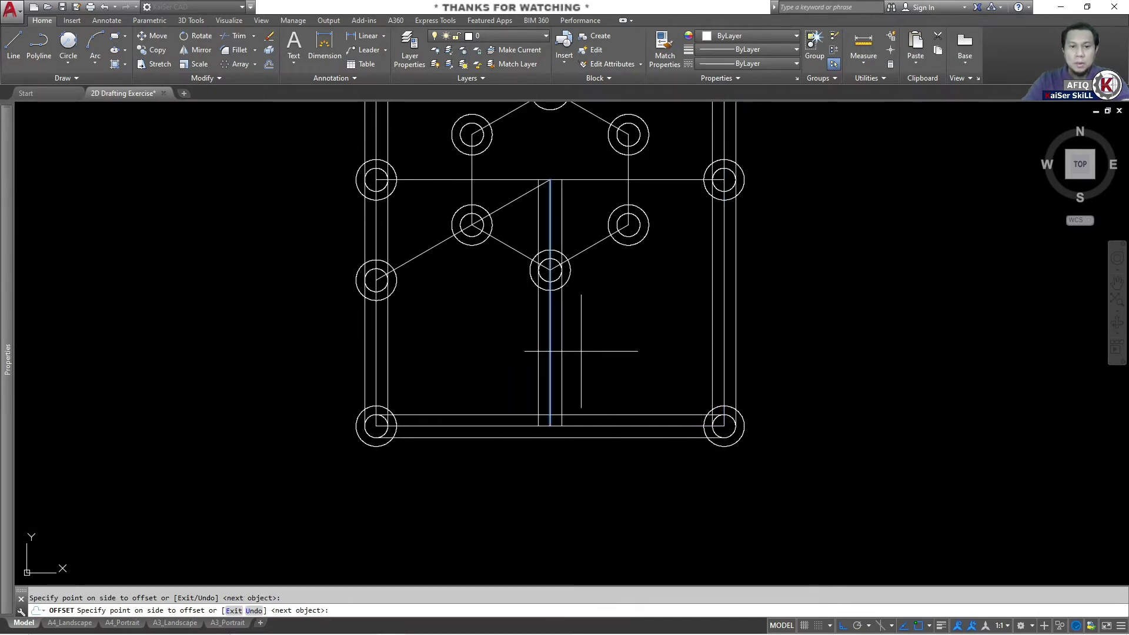
left_click(604, 352)
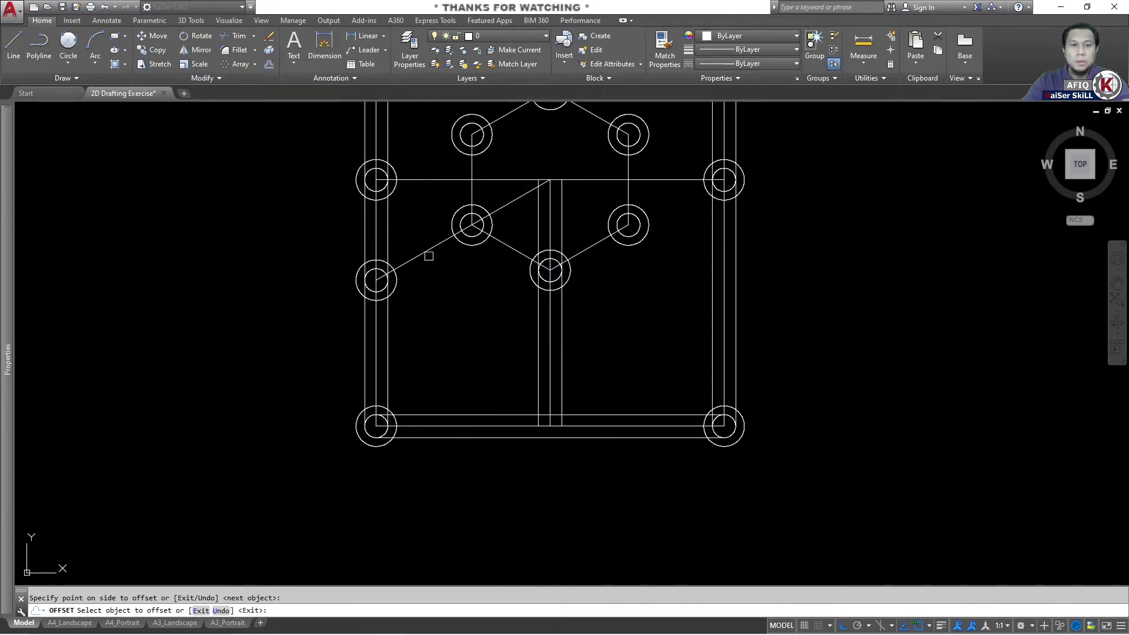
left_click(429, 256)
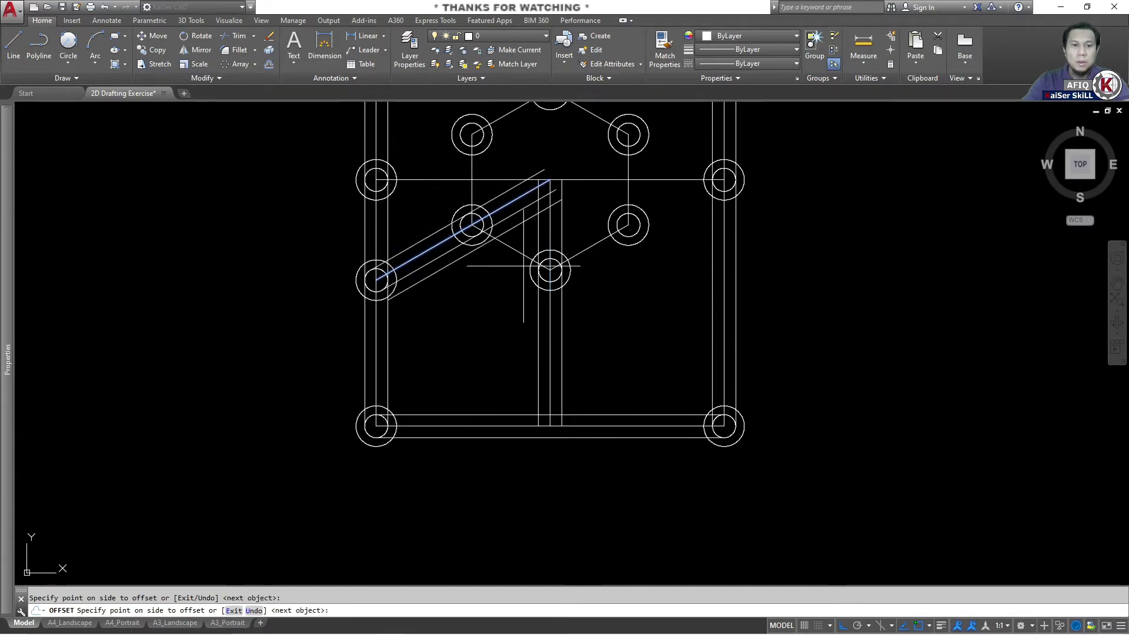
left_click(517, 182)
key("Return")
key("Return")
key("Return")
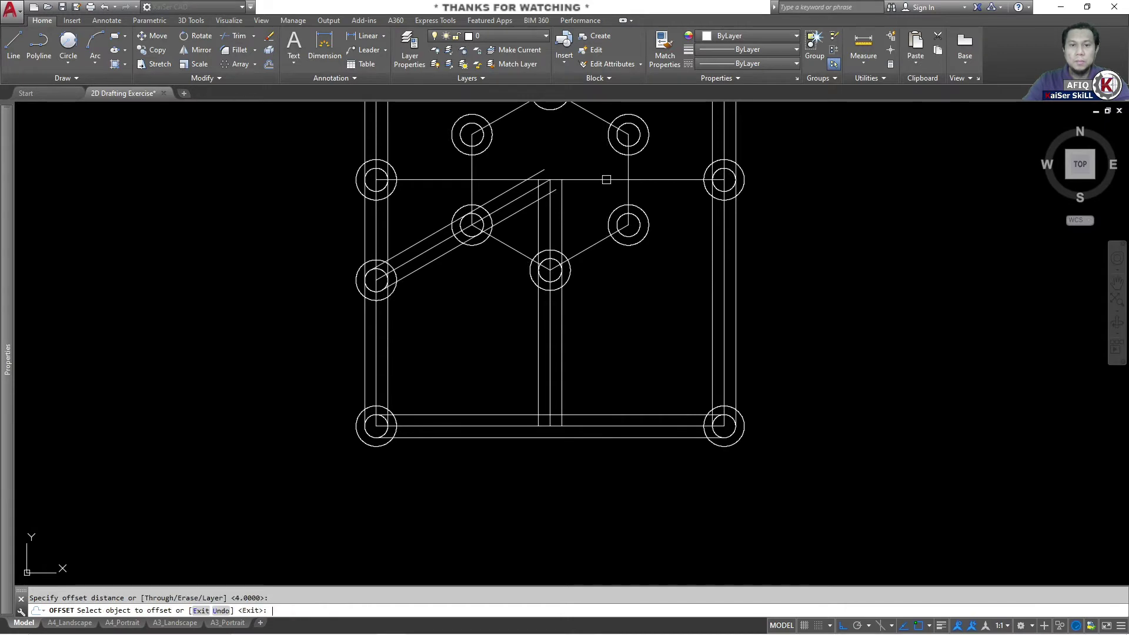
Offset the middle horizontal line and the hexagon to both sides by 4
left_click(604, 180)
left_click(599, 200)
left_click(594, 179)
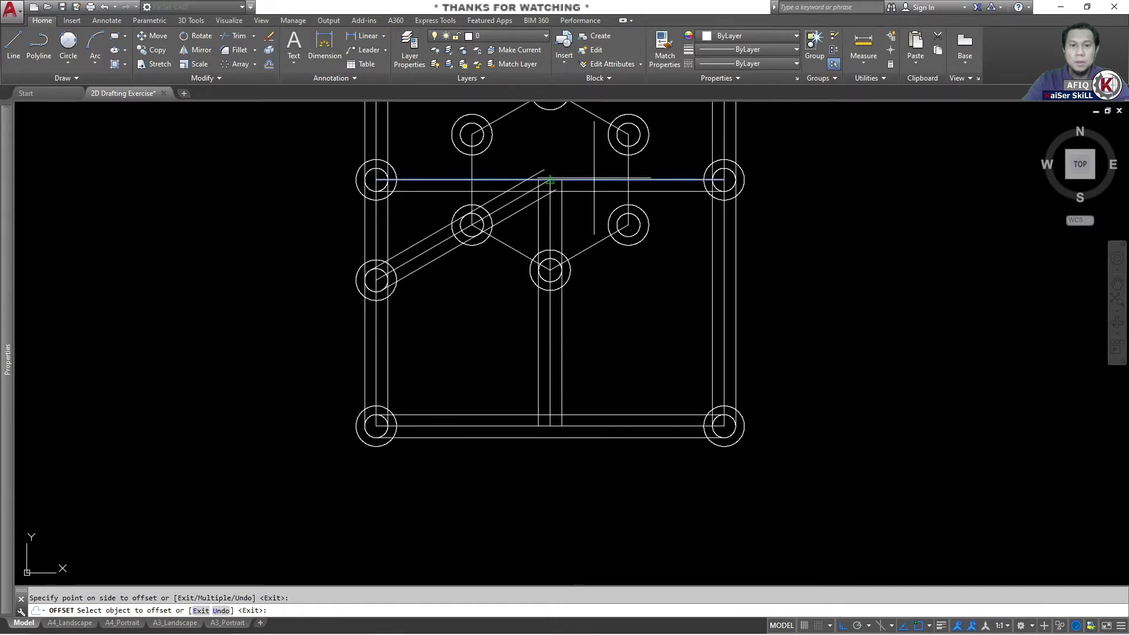
left_click(591, 157)
middle_click_drag(614, 233, 631, 270)
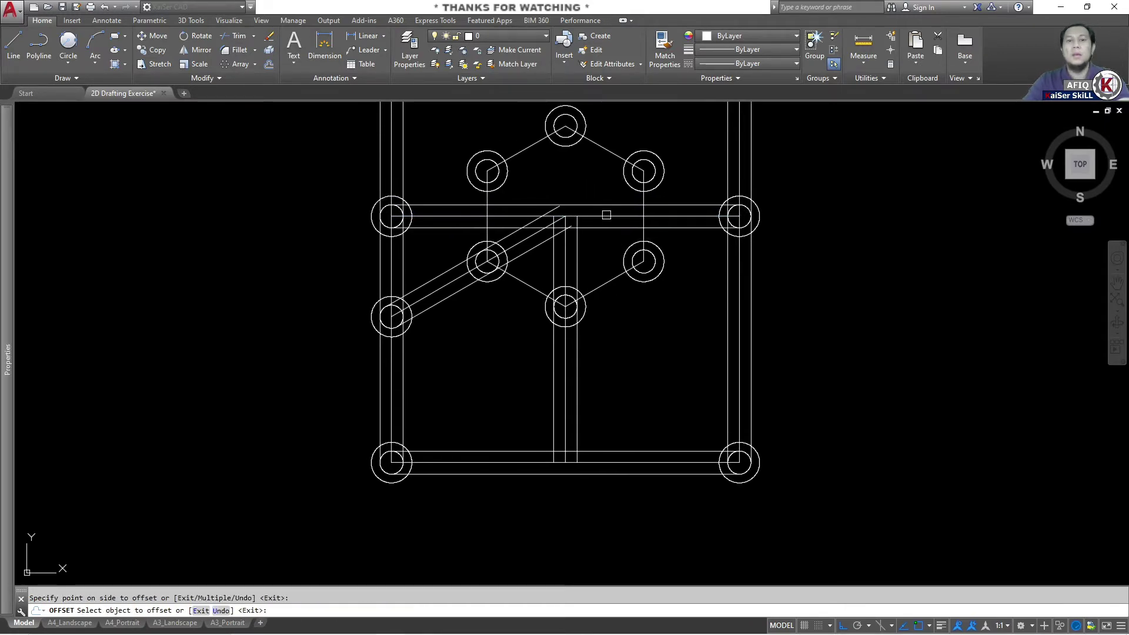
left_click(620, 156)
left_click(646, 127)
left_click(625, 150)
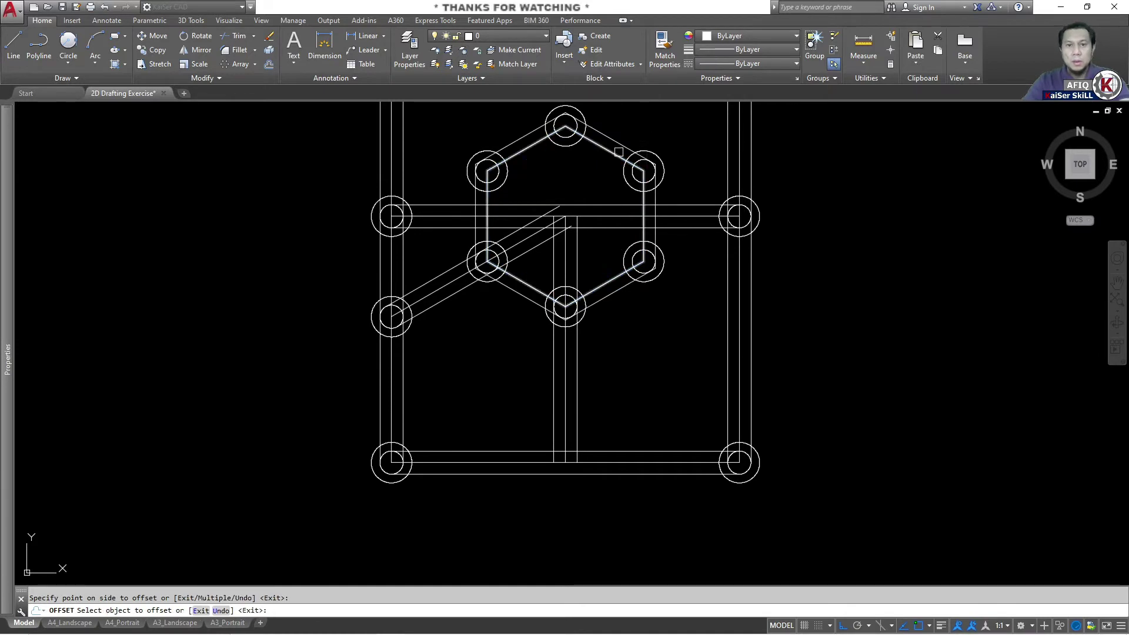
left_click(618, 176)
key("Return")
key("Escape")
Pan and zoom in on the top of the arch
middle_click_drag(681, 222, 712, 311)
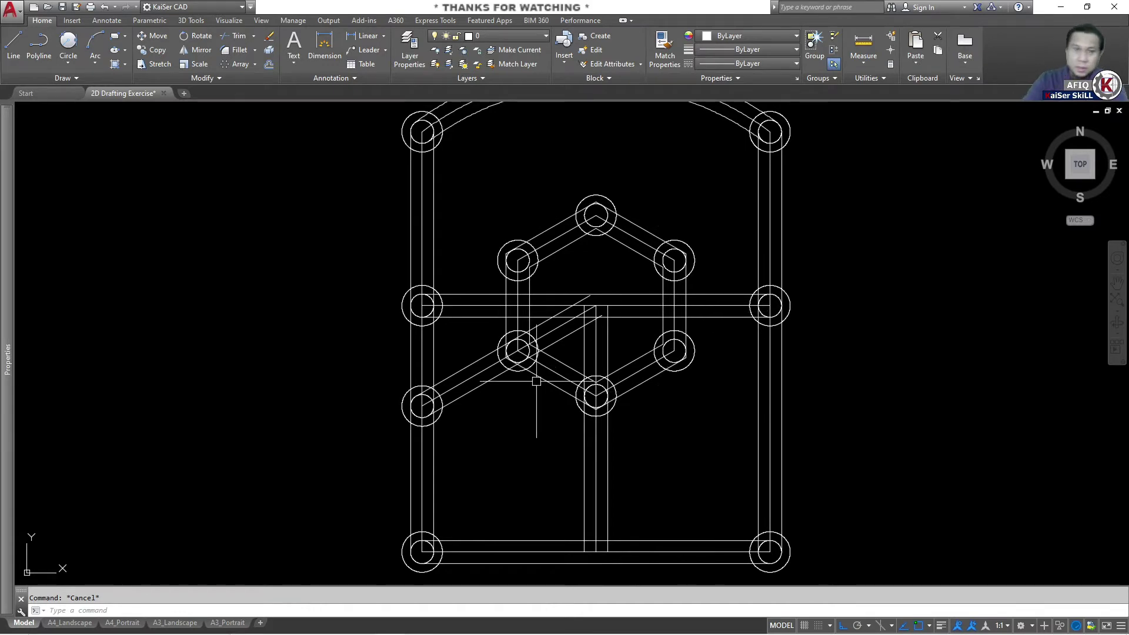
middle_click_drag(518, 347, 522, 394)
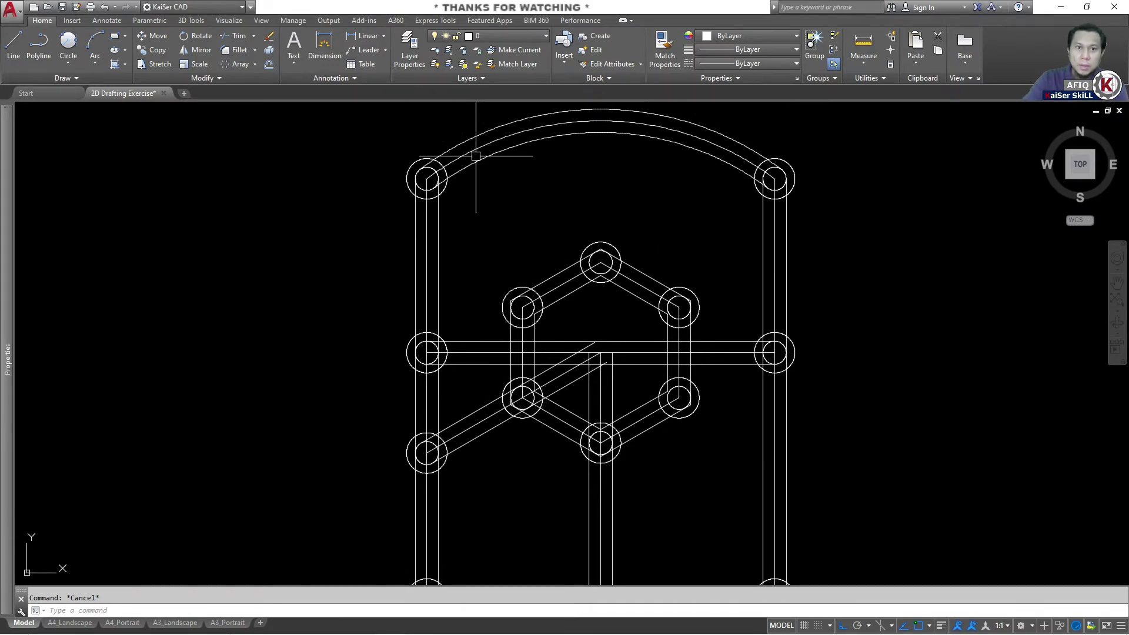
scroll(656, 135, "up", 2)
middle_click_drag(656, 114, 714, 170)
scroll(605, 177, "up", 5)
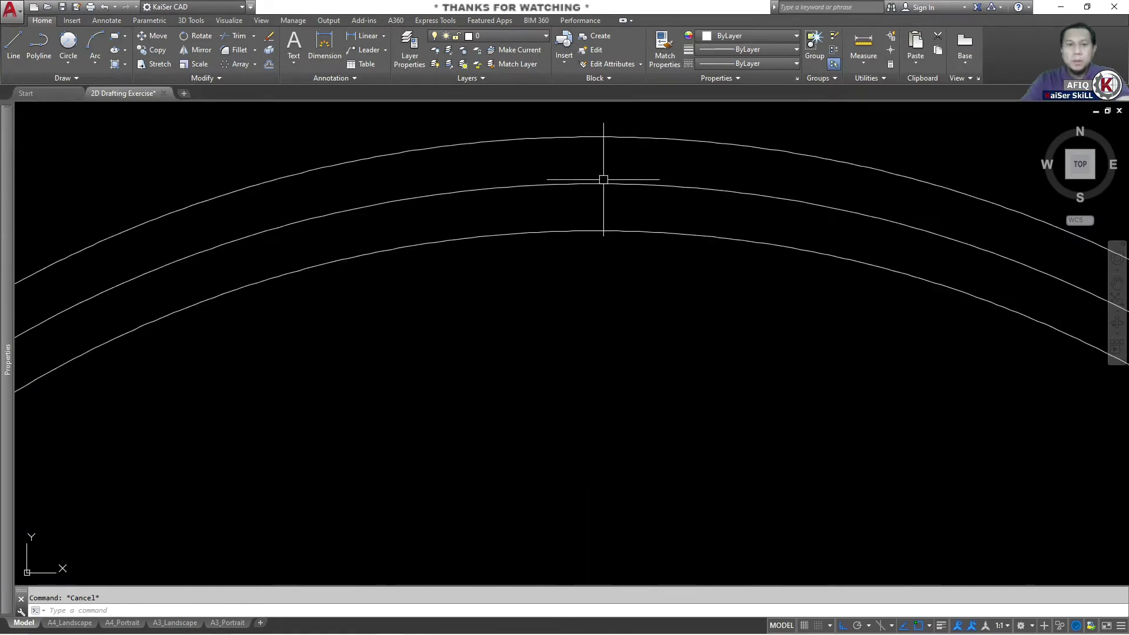
Select the middle arch arc plus the left vertical, horizontal and right-boss construction lines
left_click(623, 162)
left_click(606, 170)
scroll(606, 170, "down", 5)
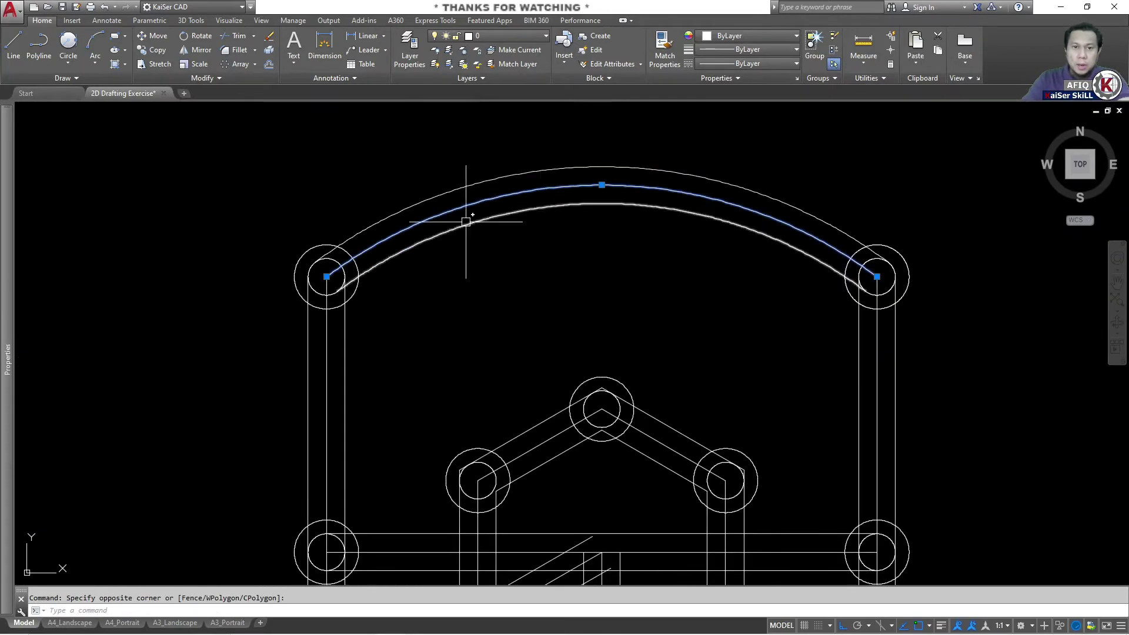
scroll(470, 224, "up", 4)
left_click(397, 255)
left_click(366, 233)
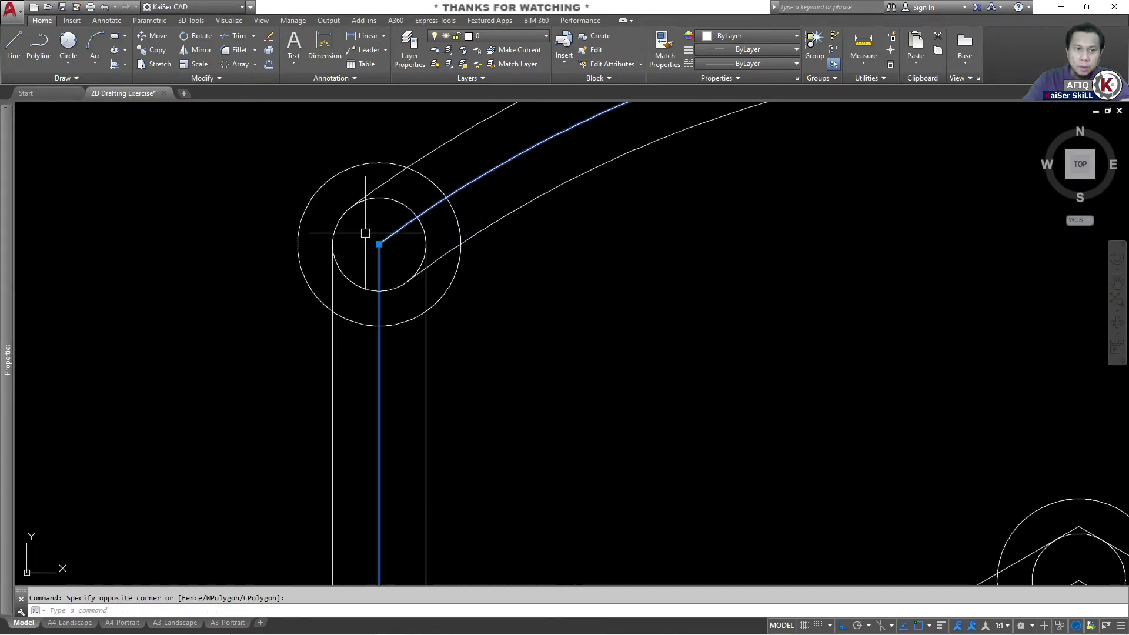
scroll(504, 302, "down", 5)
scroll(504, 395, "up", 3)
scroll(615, 386, "up", 3)
scroll(671, 377, "up", 4)
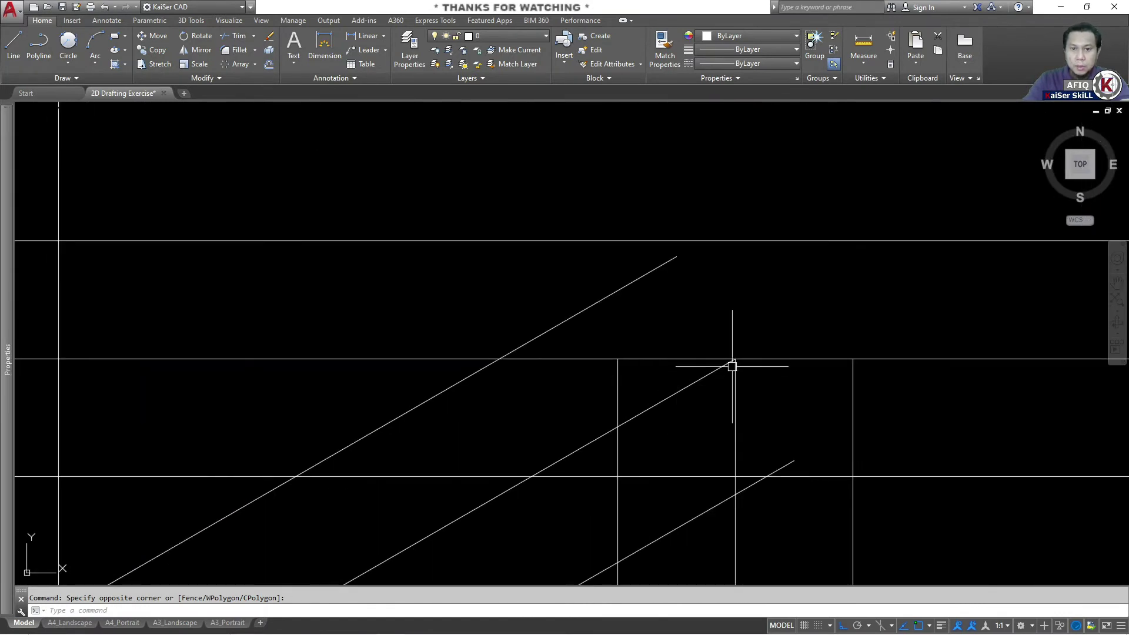
scroll(378, 365, "down", 4)
left_click(416, 335)
scroll(423, 347, "down", 4)
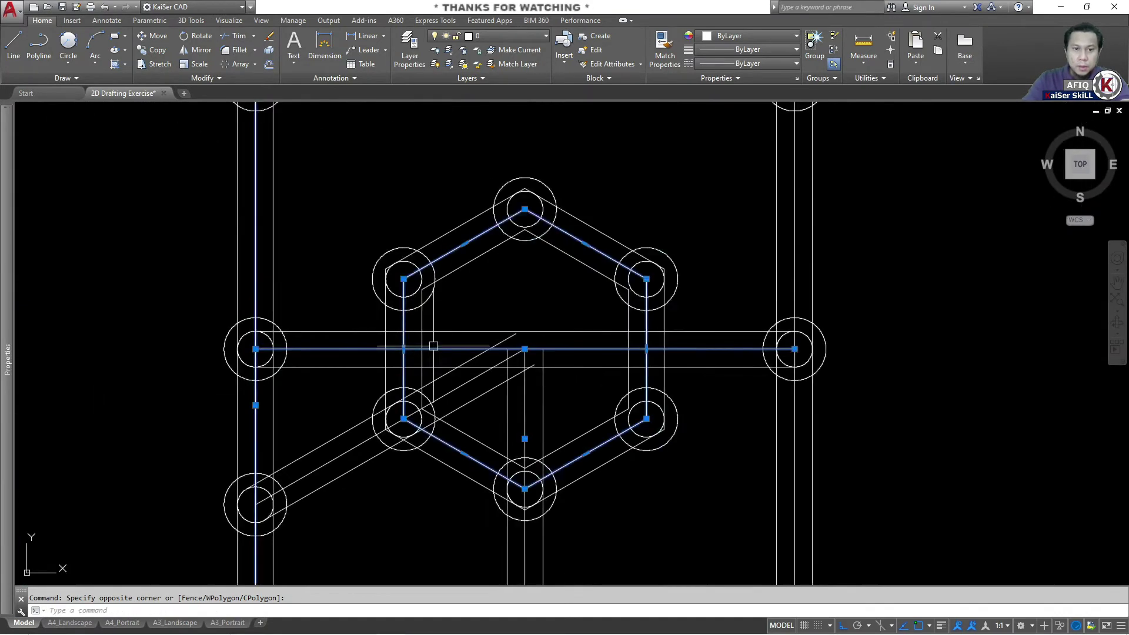
scroll(500, 347, "up", 2)
scroll(574, 347, "up", 3)
scroll(745, 290, "up", 2)
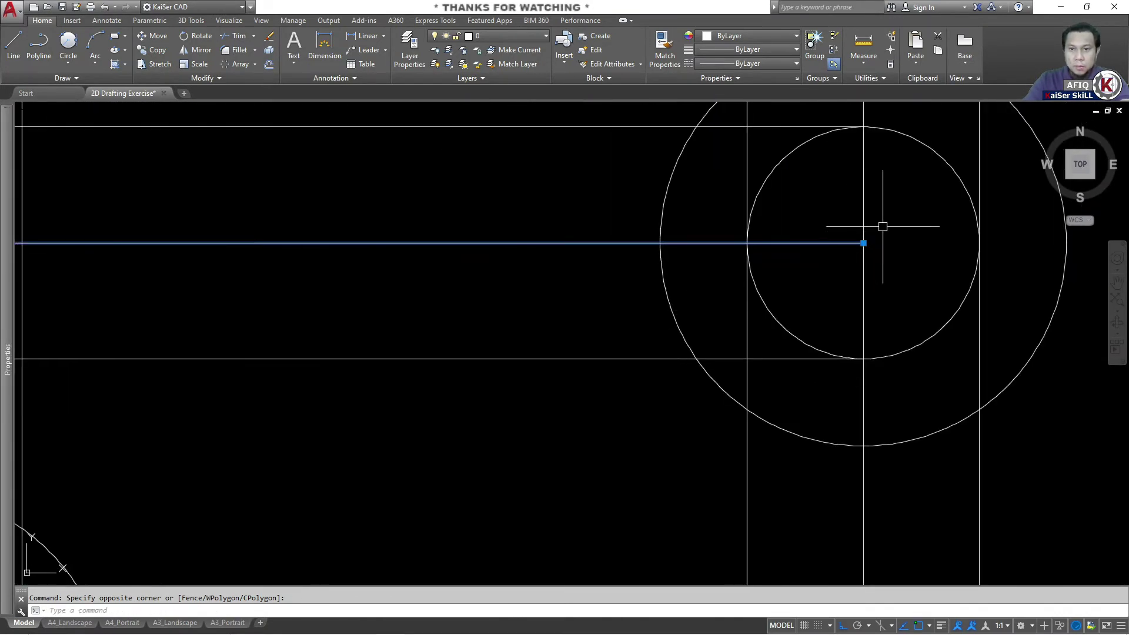
left_click(862, 253)
scroll(824, 259, "down", 4)
scroll(677, 262, "up", 3)
scroll(470, 356, "up", 2)
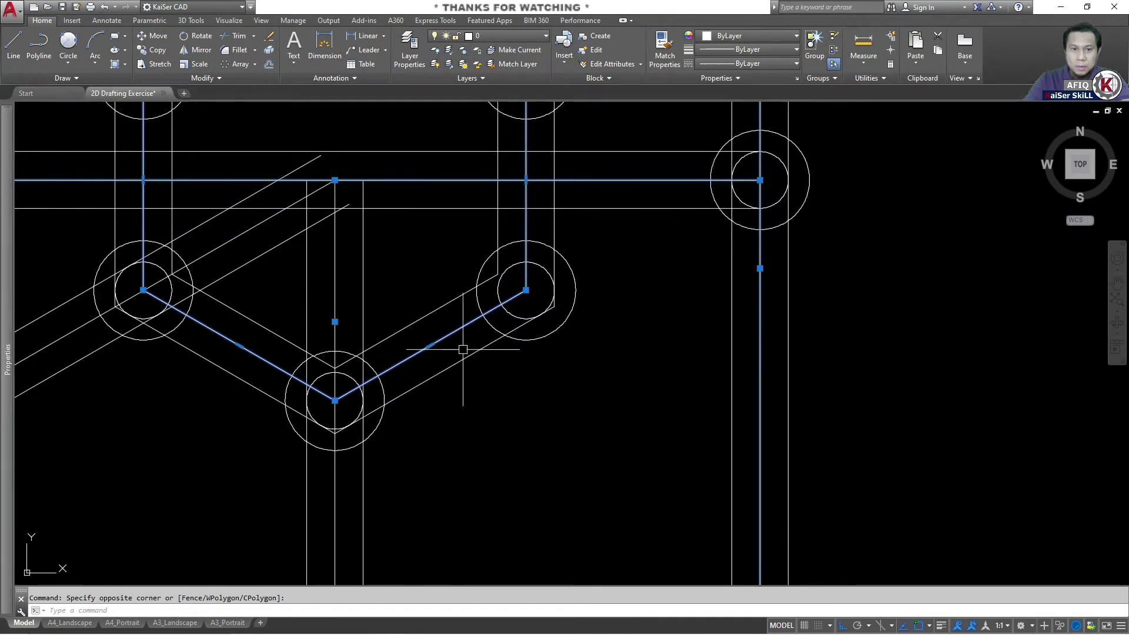
Add the central, diagonal and bottom lines, then move the selection to the Center Line layer
left_click(331, 477)
scroll(331, 477, "down", 3)
middle_click_drag(331, 476, 381, 336)
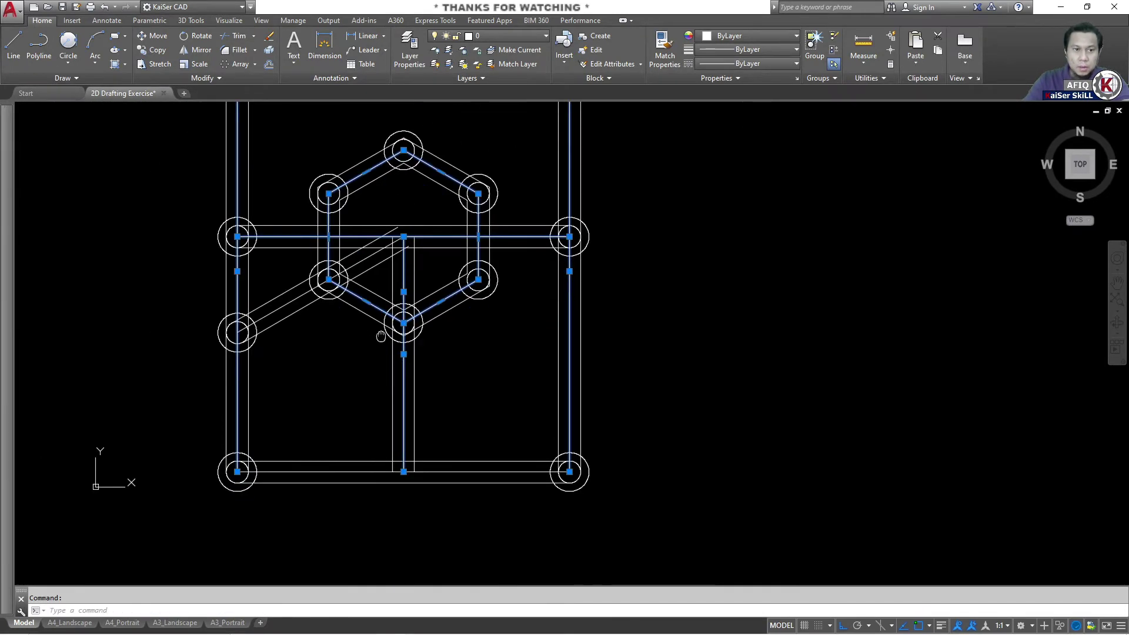
scroll(294, 341, "up", 4)
left_click(247, 238)
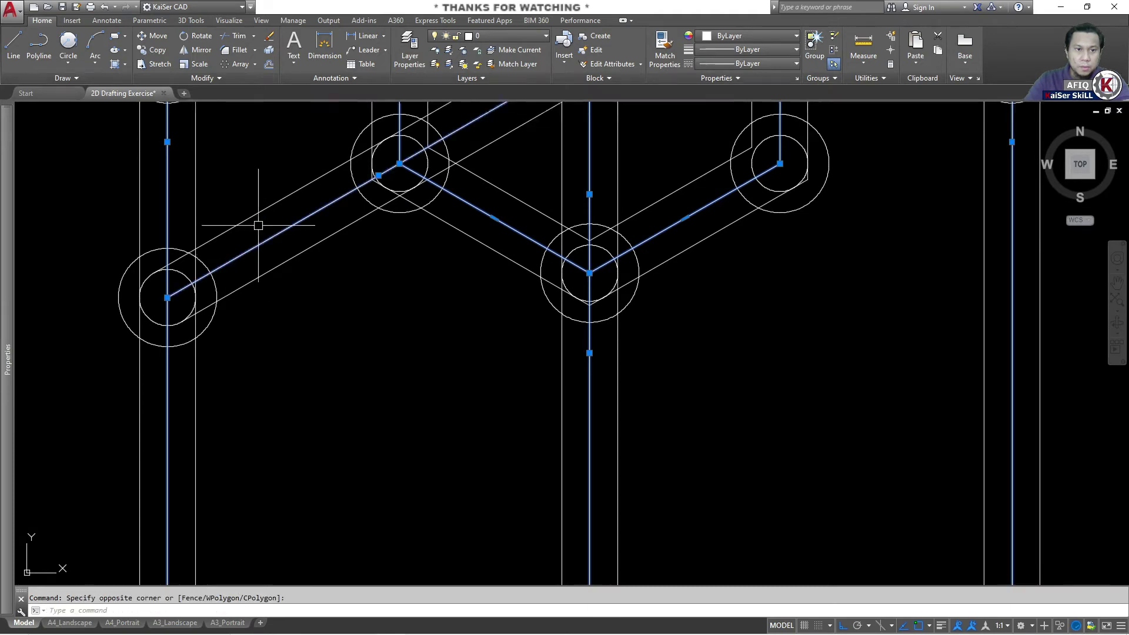
scroll(264, 219, "down", 4)
left_click(436, 389)
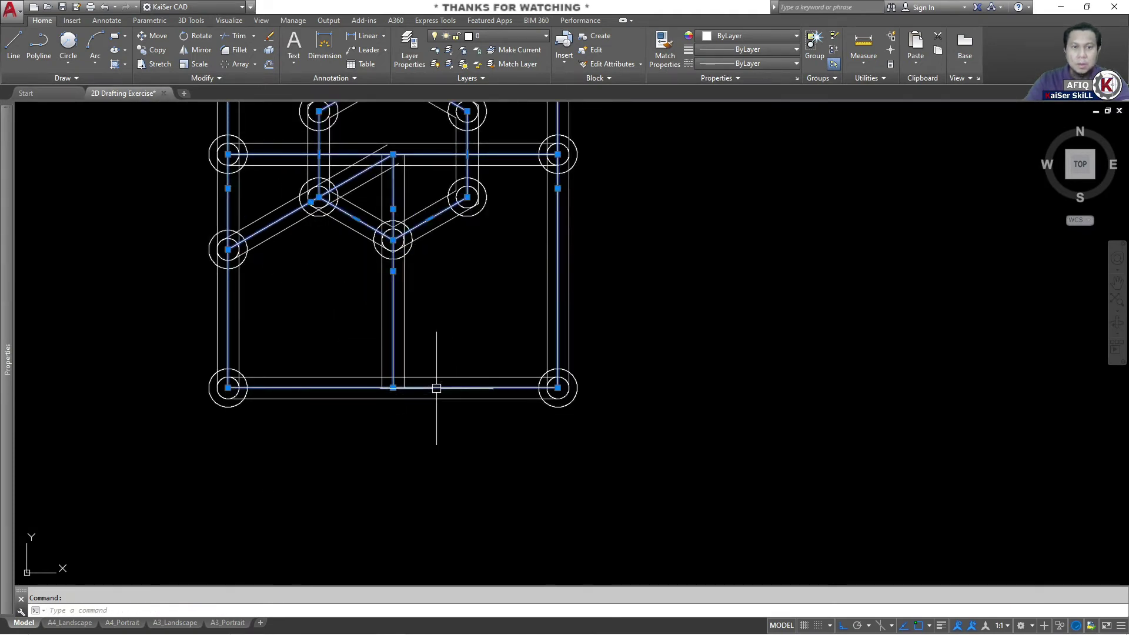
scroll(464, 241, "up", 2)
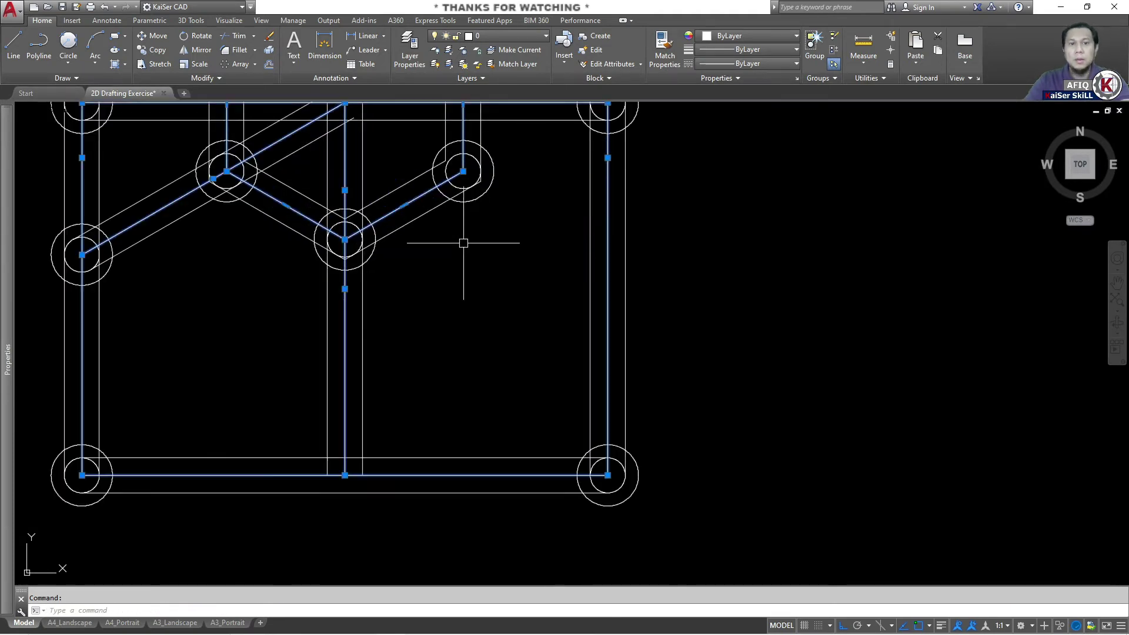
left_click(524, 37)
left_click(503, 77)
key("Escape")
key("Escape")
scroll(438, 223, "down", 2)
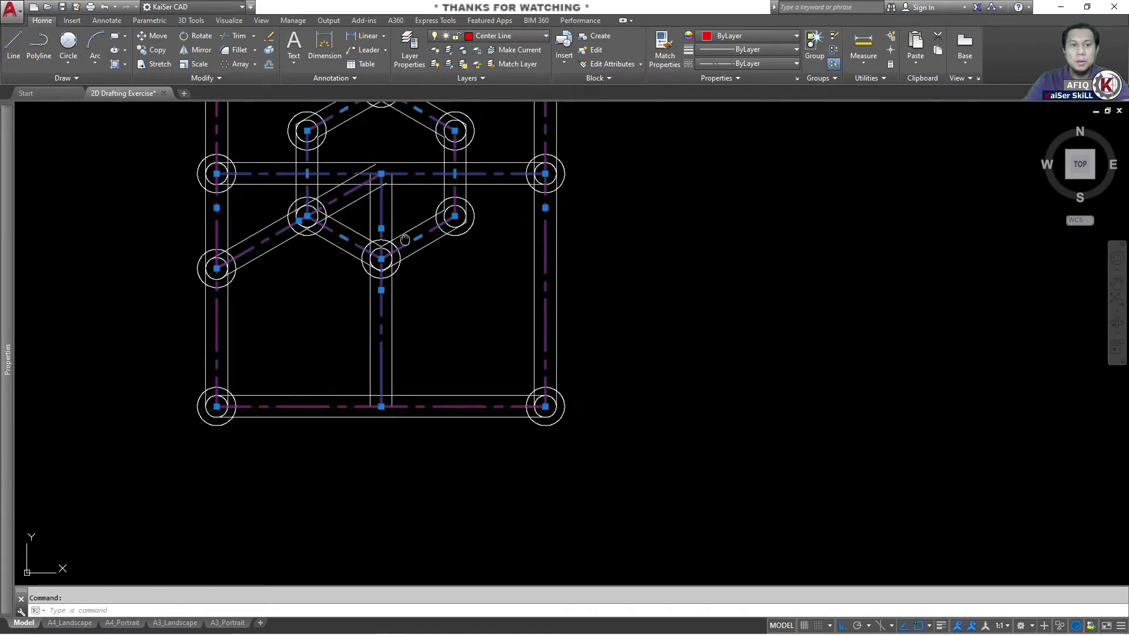
middle_click_drag(438, 224, 457, 259)
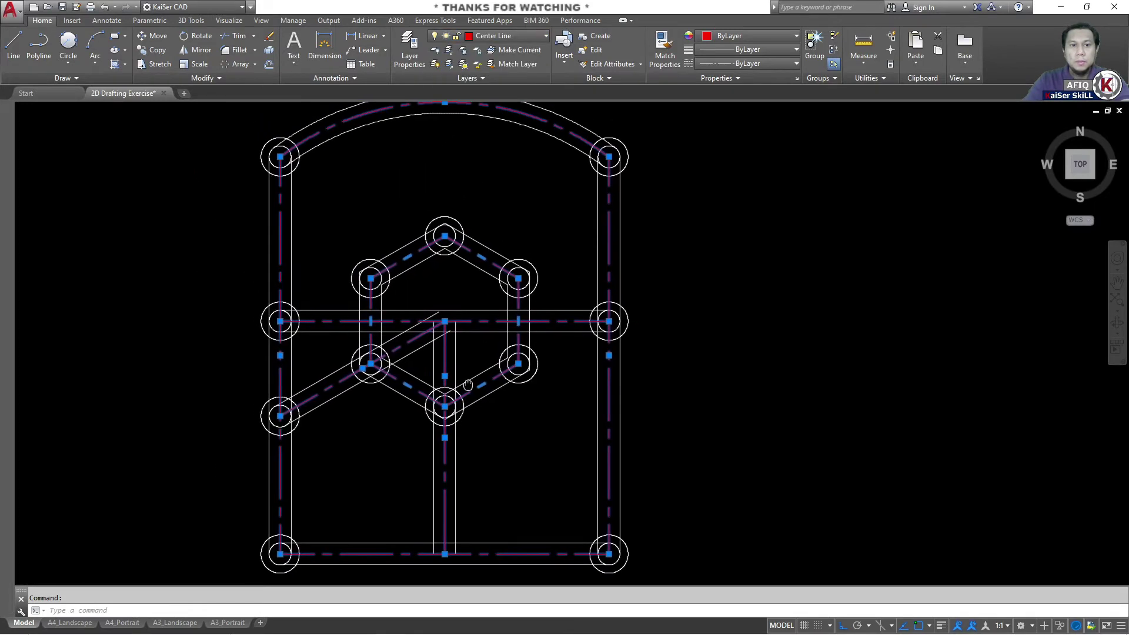
Freeze the Center Line layer by picking a red centerline, then recentre the whole drawing
left_click(464, 52)
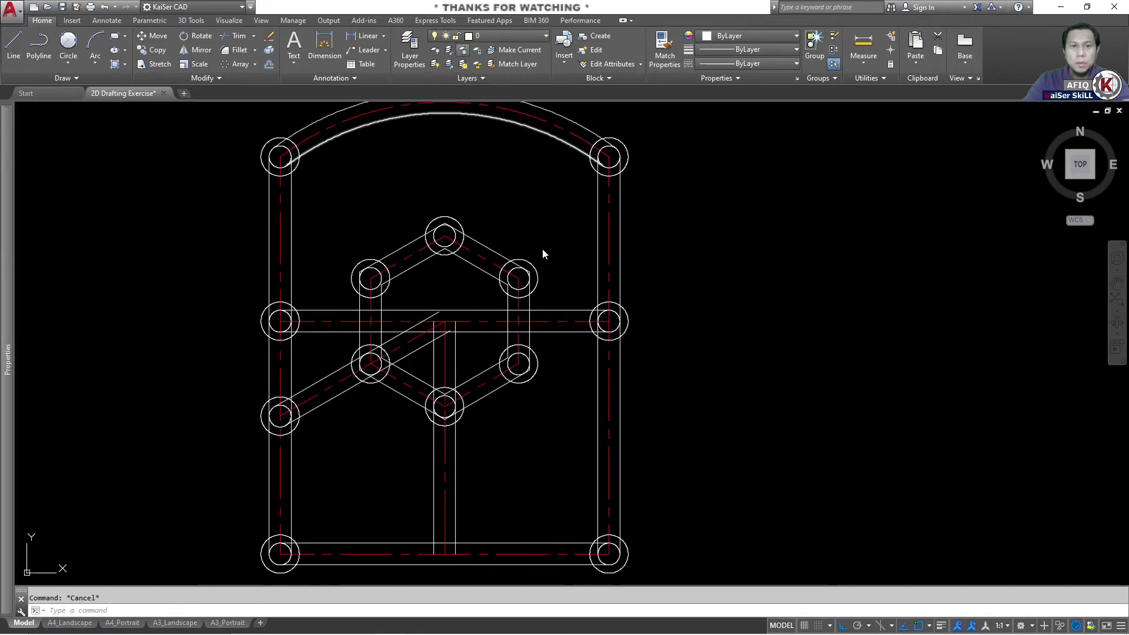
left_click(558, 322)
key("Escape")
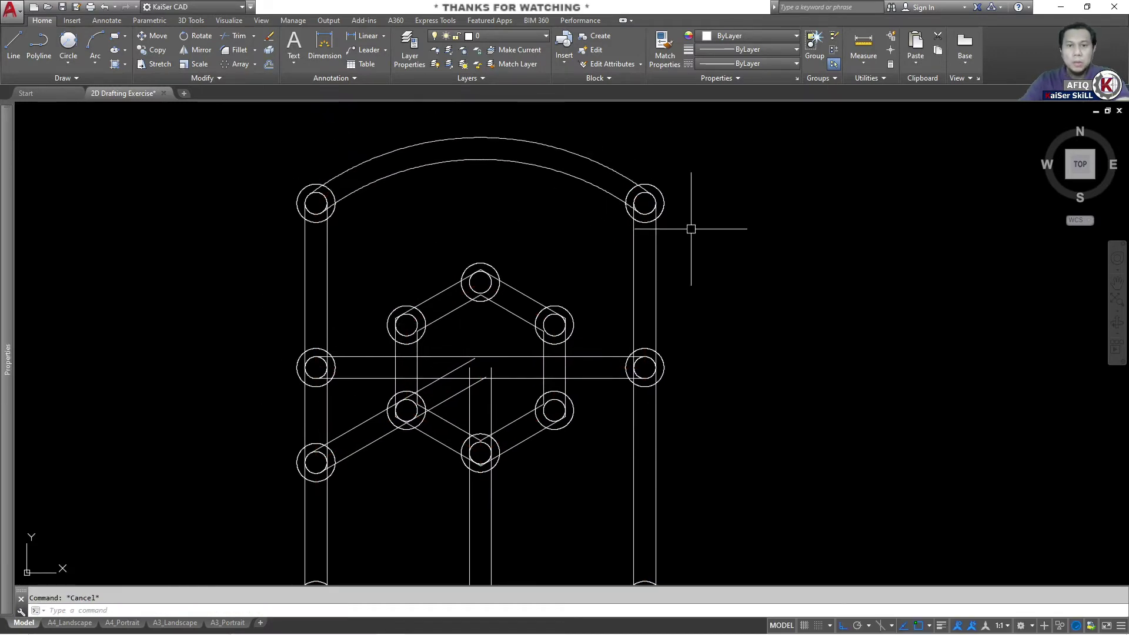
scroll(642, 189, "up", 5)
scroll(624, 180, "up", 5)
scroll(624, 180, "down", 8)
scroll(516, 189, "down", 3)
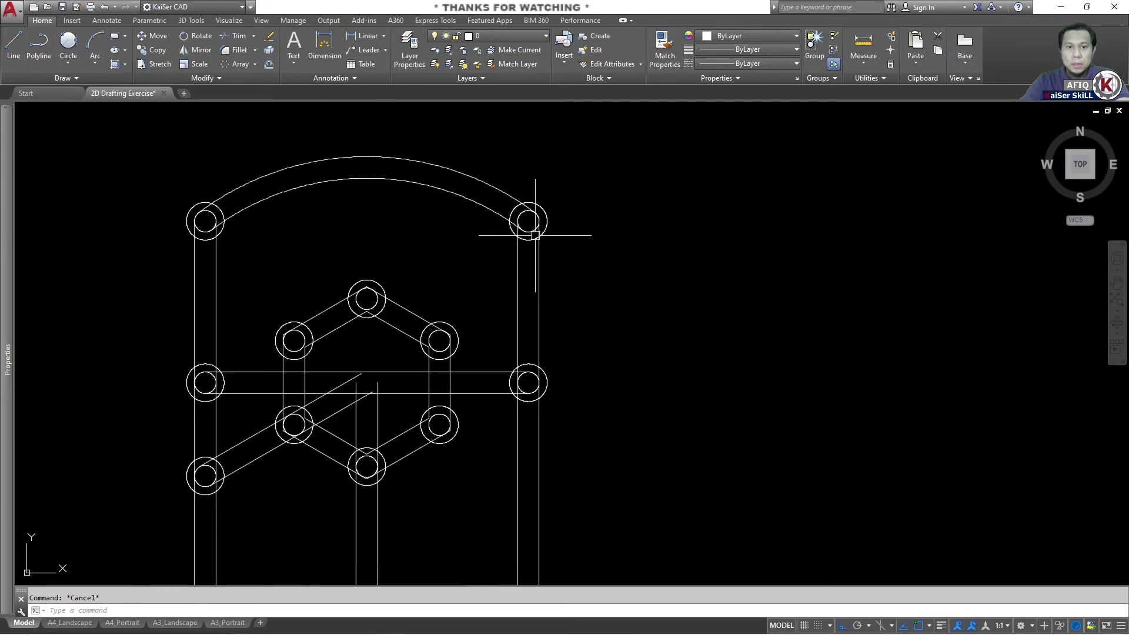
scroll(542, 239, "down", 2)
scroll(504, 215, "up", 2)
mouse_move(504, 214)
middle_mouse_down()
mouse_move(441, 257)
mouse_move(558, 224)
middle_mouse_up()
scroll(559, 223, "down", 2)
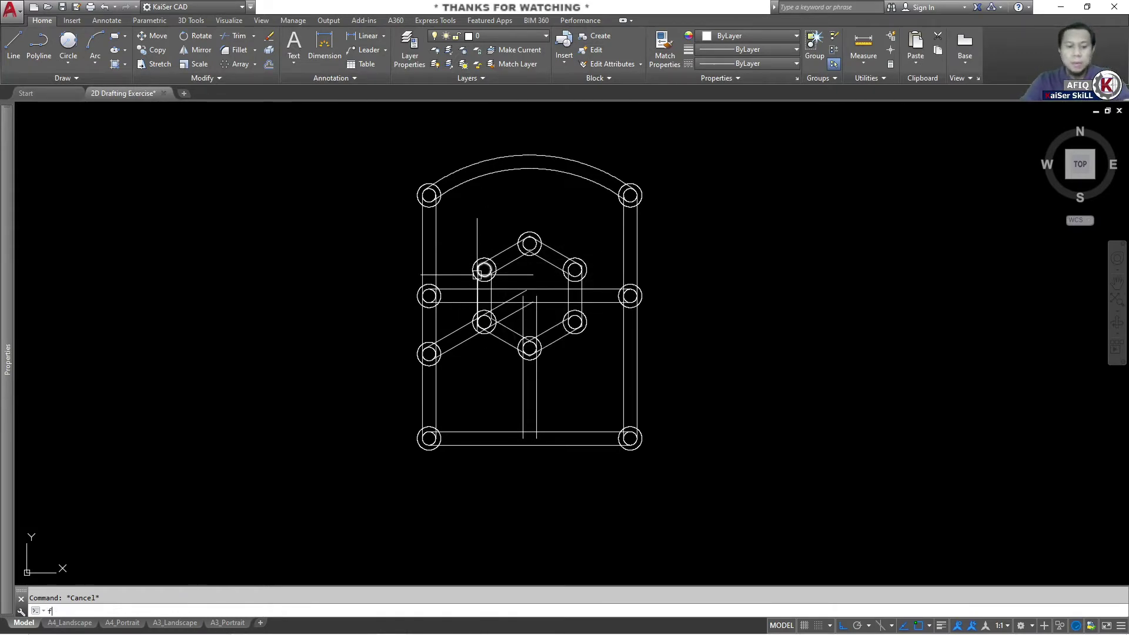
type("FI")
Start an object selection filter built from a small boss circle's properties
key("space")
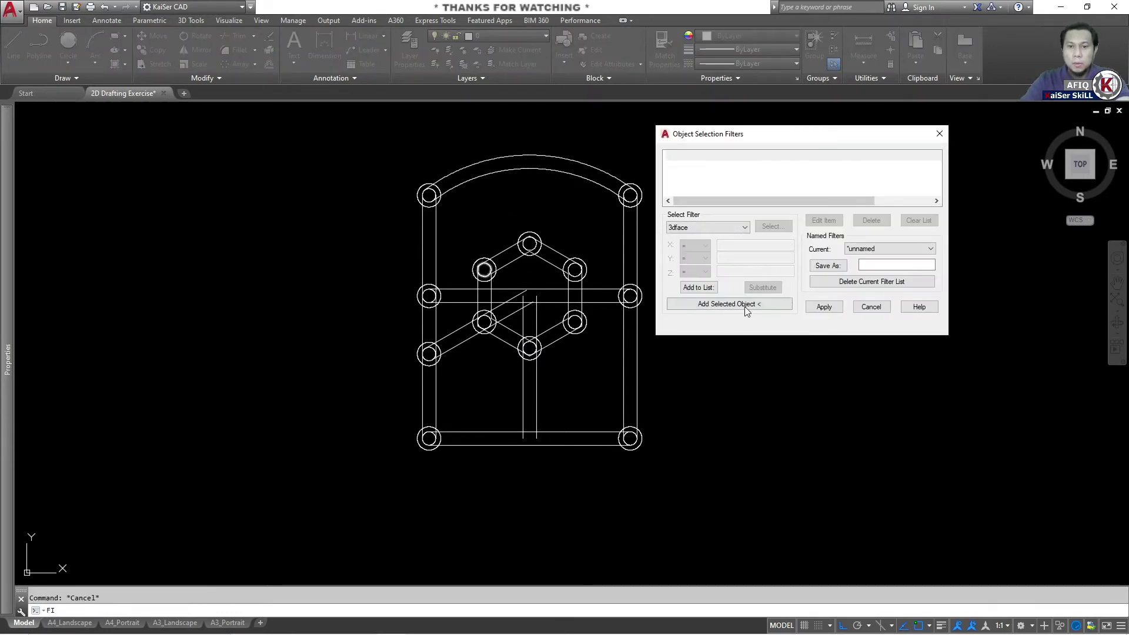
left_click(718, 304)
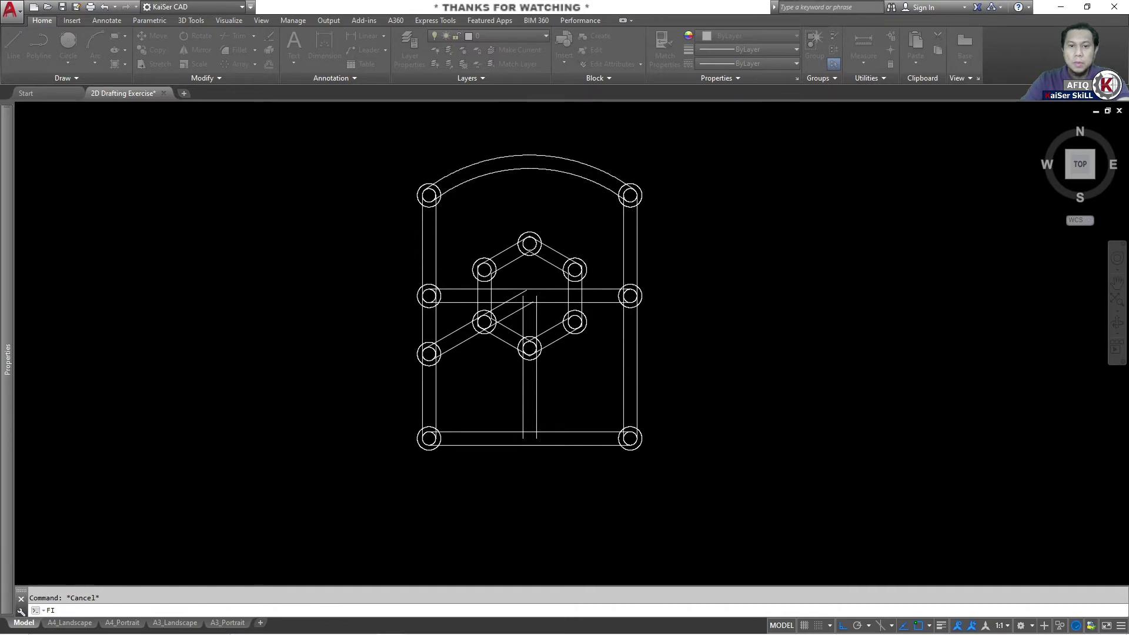
scroll(565, 267, "up", 3)
scroll(563, 266, "up", 5)
left_click(562, 266)
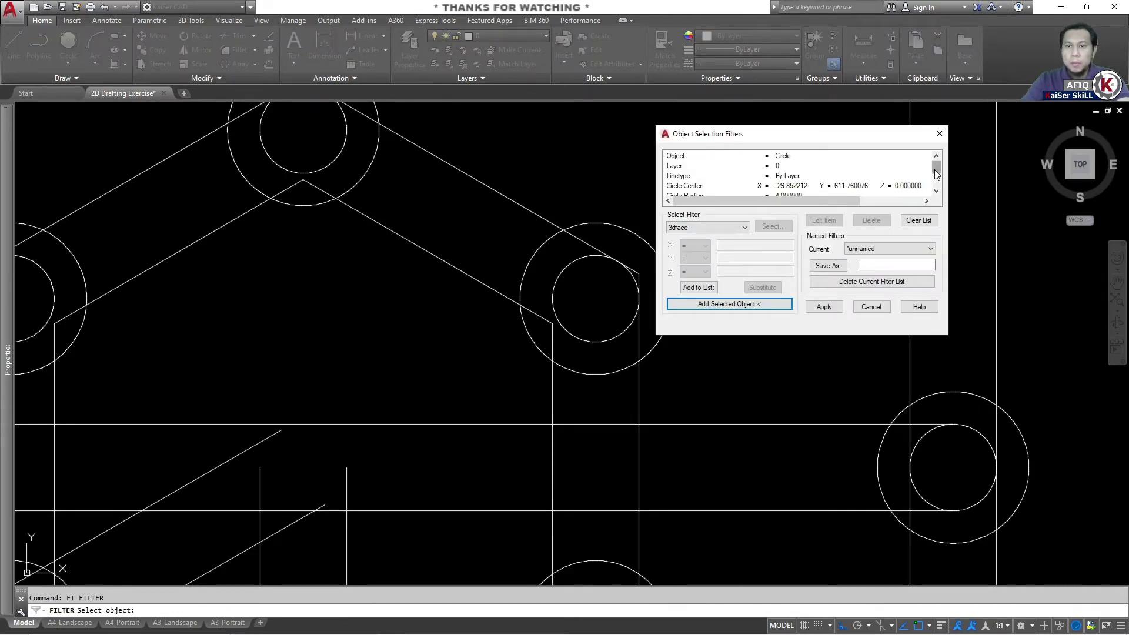
left_click_drag(935, 171, 935, 189)
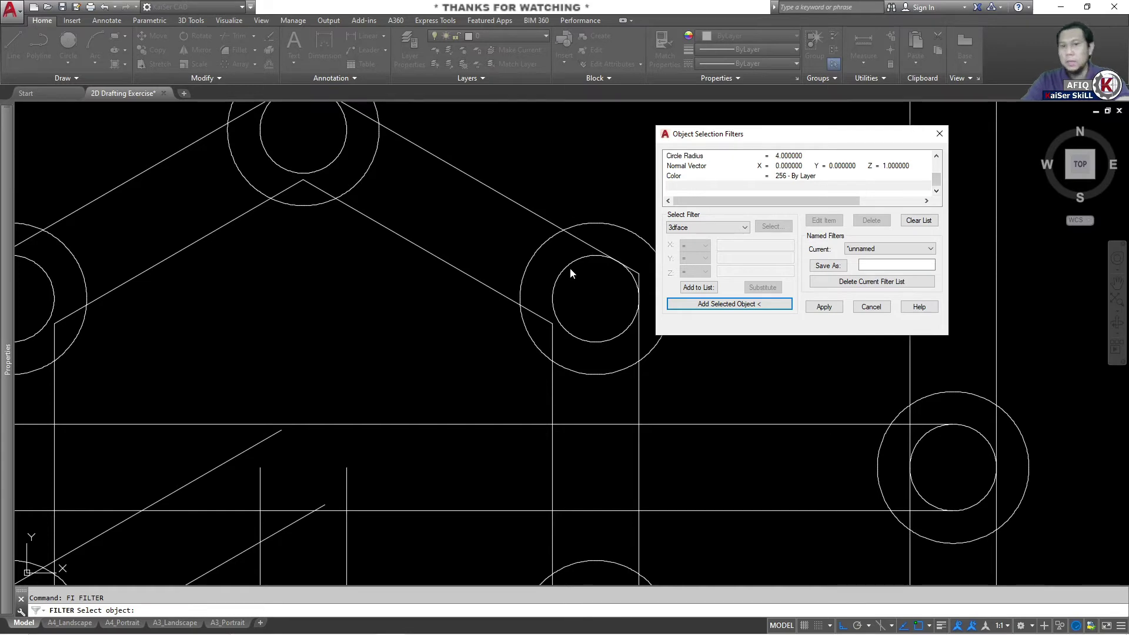
left_click_drag(933, 178, 935, 159)
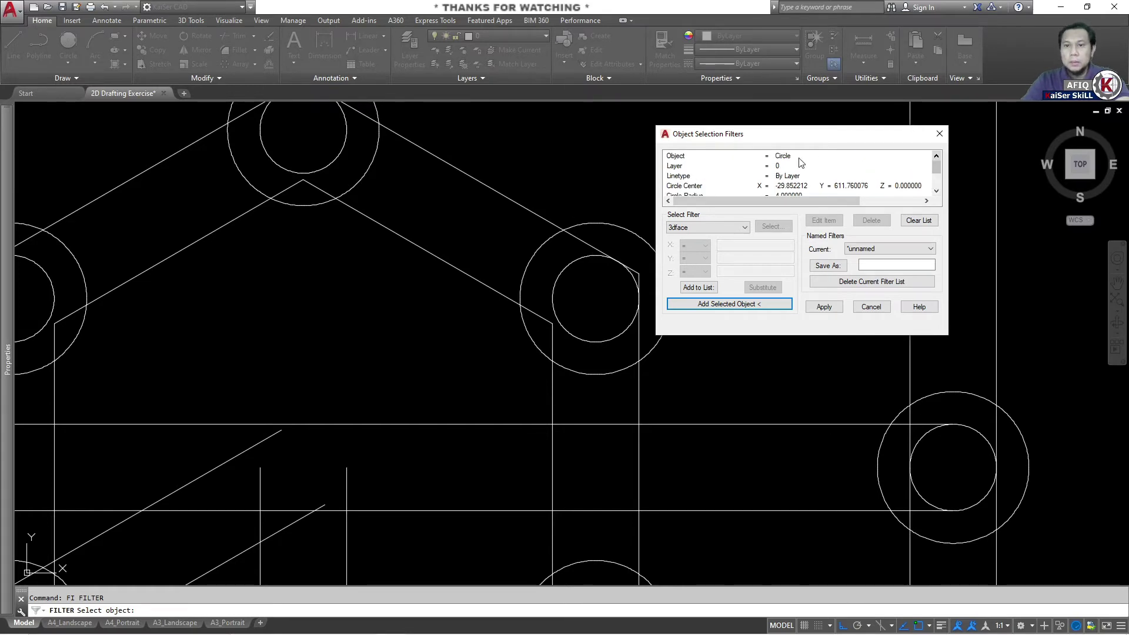
left_click(782, 157)
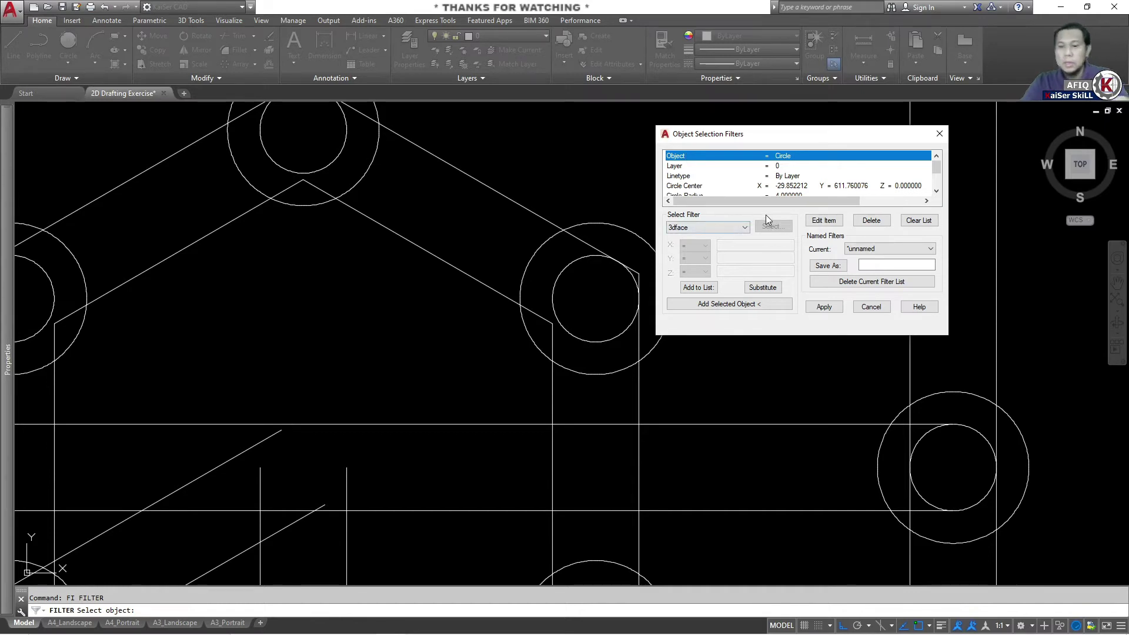
Delete the Object, Layer, Linetype, Circle Center and Normal Vector rows, leaving Circle Radius = 4
key("Delete")
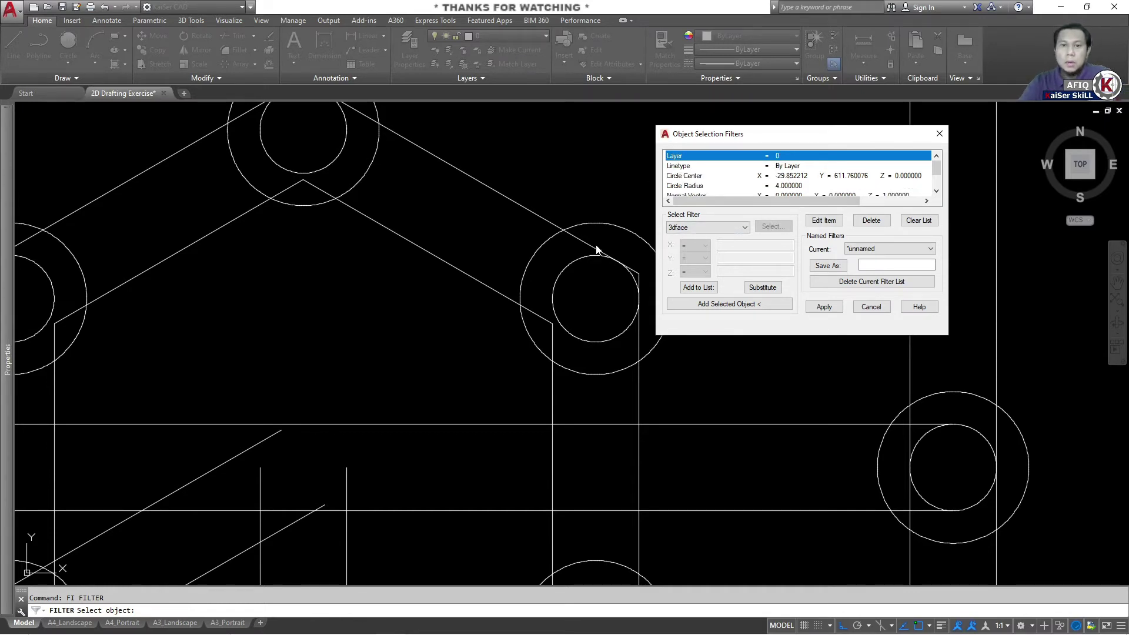
key("Delete")
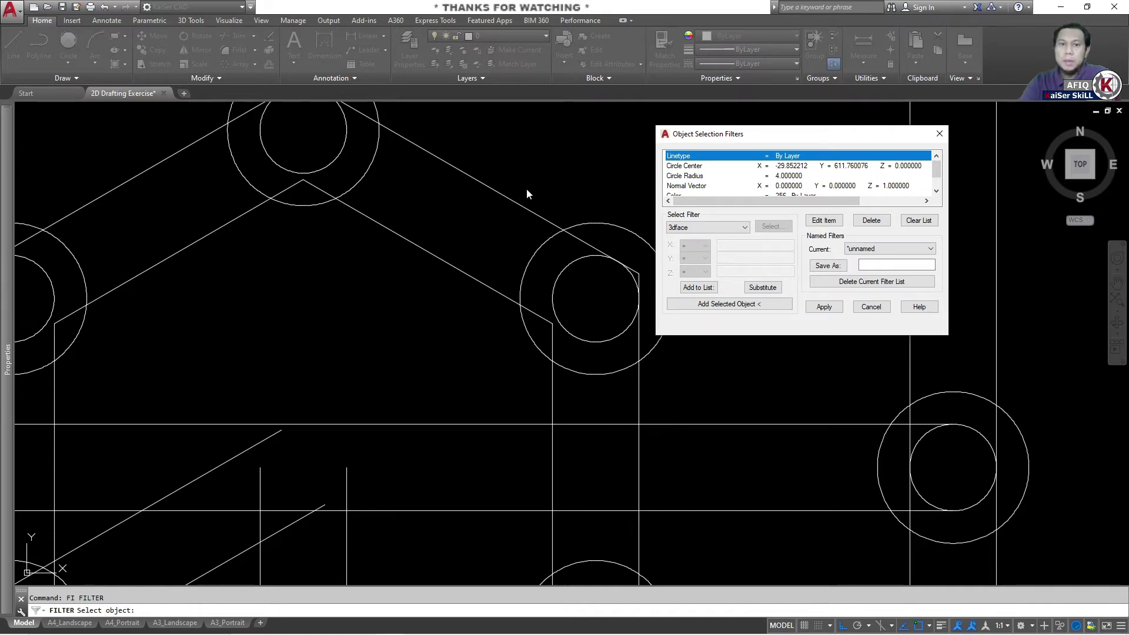
key("Delete")
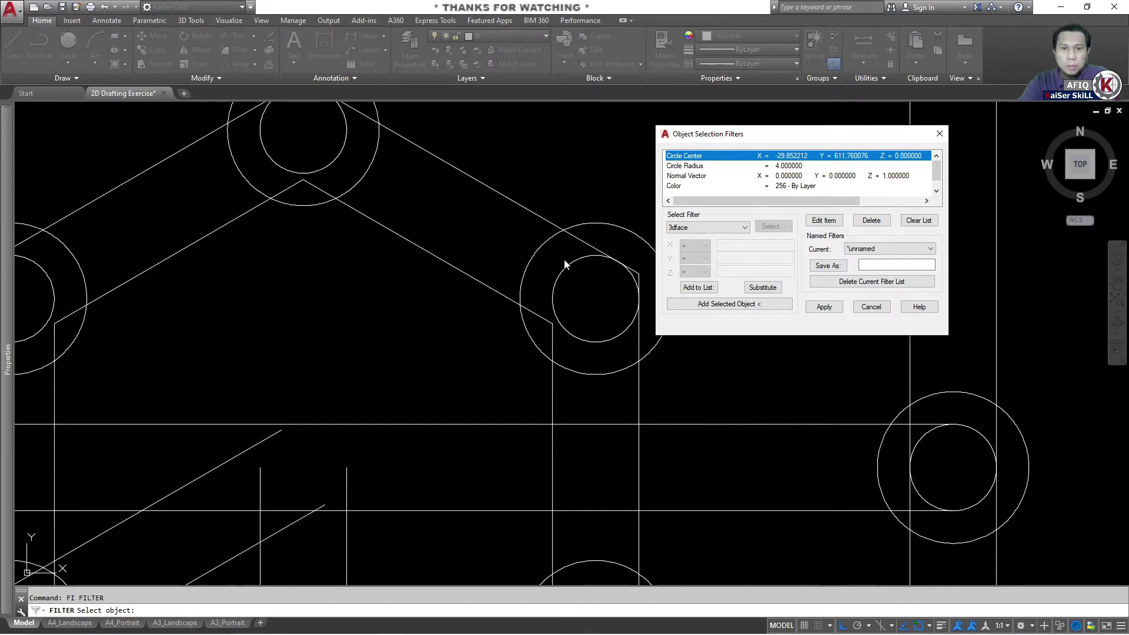
key("Delete")
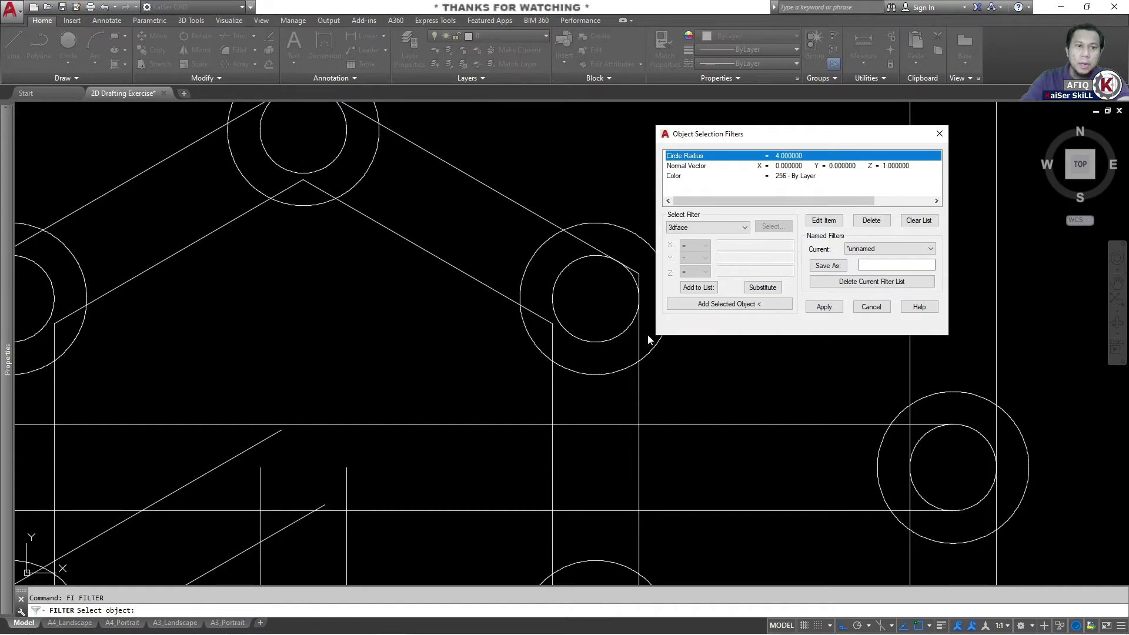
left_click(688, 167)
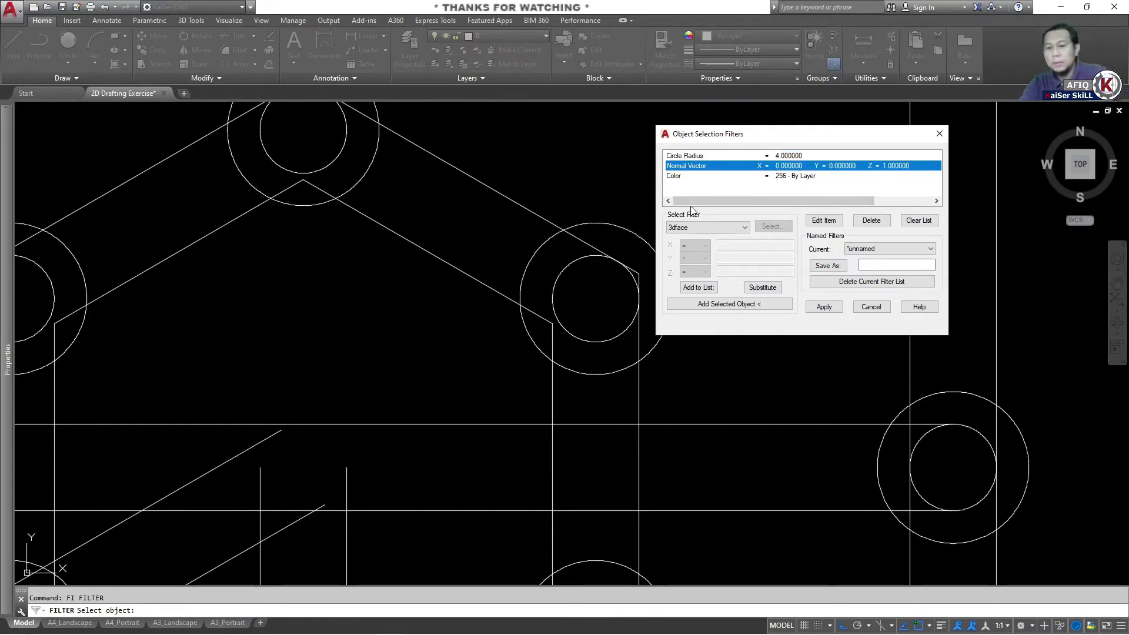
key("Delete")
key("Delete")
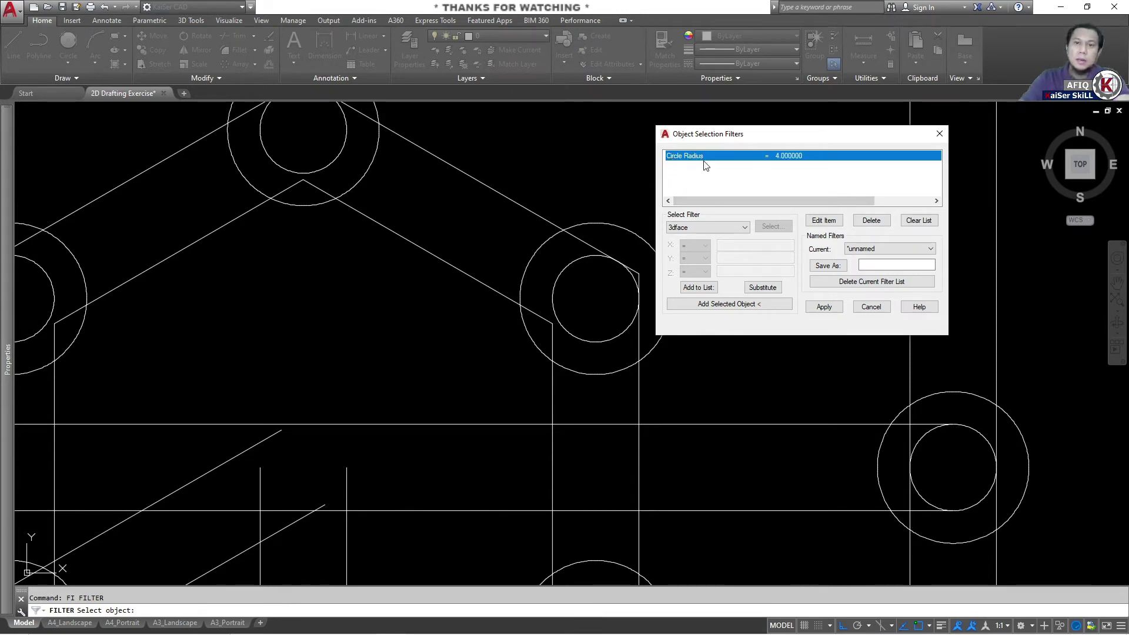
left_click(823, 307)
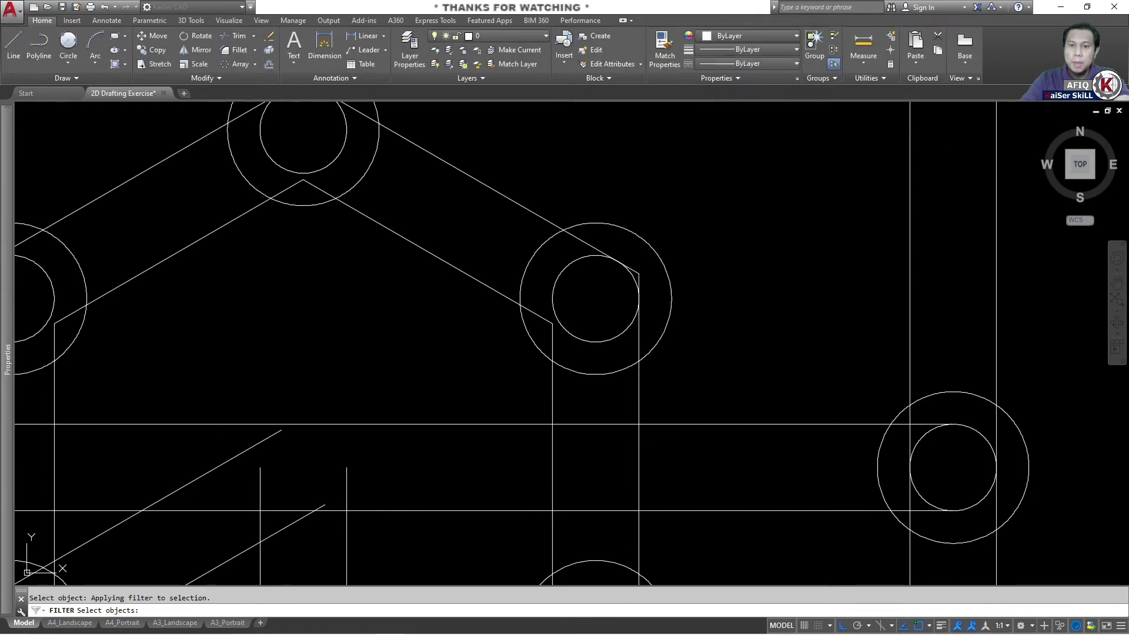
scroll(746, 315, "down", 3)
scroll(746, 315, "down", 3)
scroll(746, 316, "down", 3)
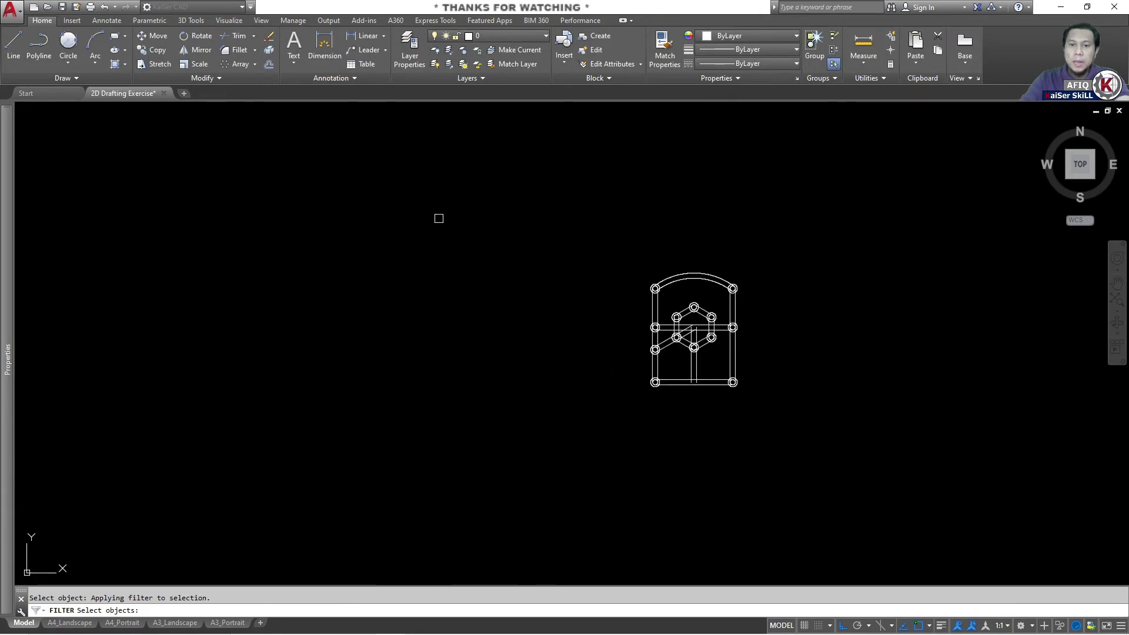
left_click(438, 218)
left_click(906, 521)
key("Return")
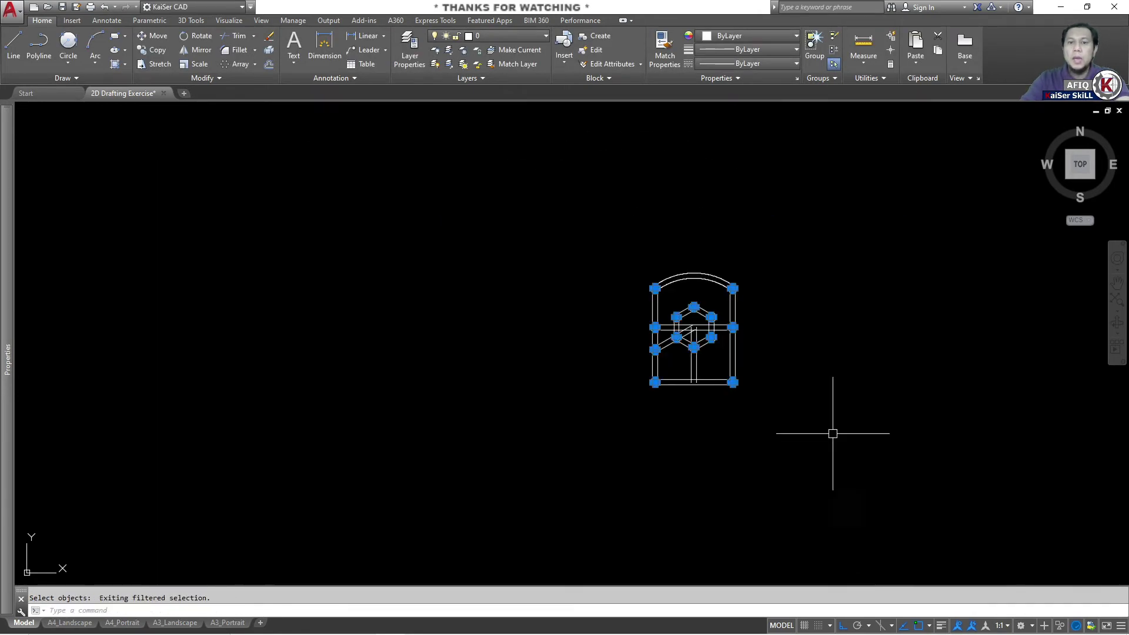
scroll(754, 364, "up", 6)
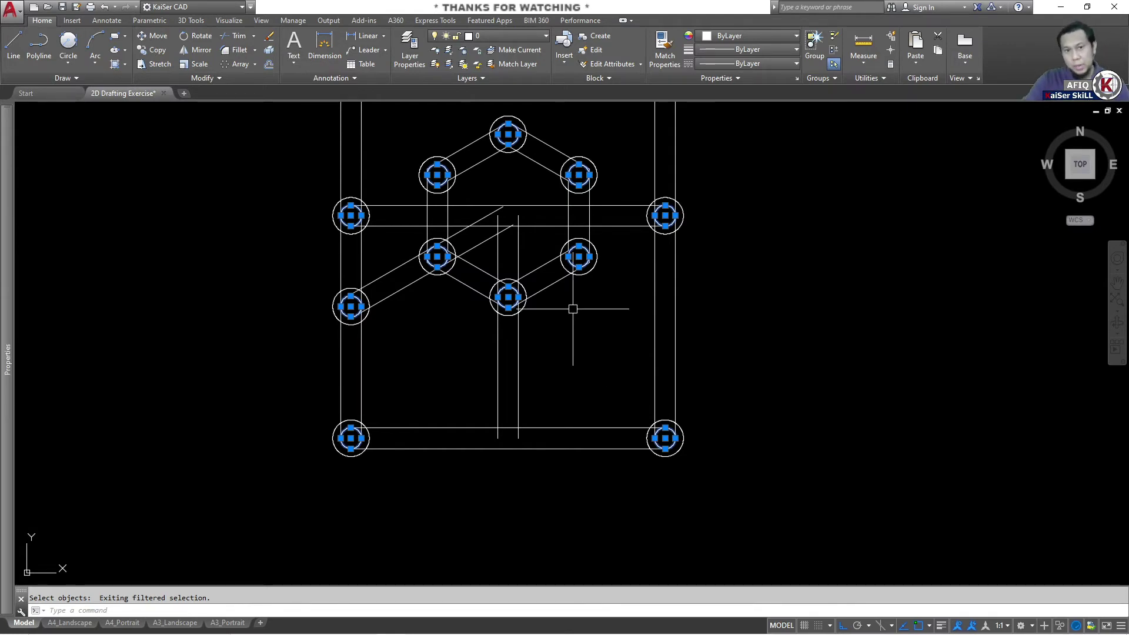
scroll(546, 299, "up", 5)
scroll(569, 318, "down", 5)
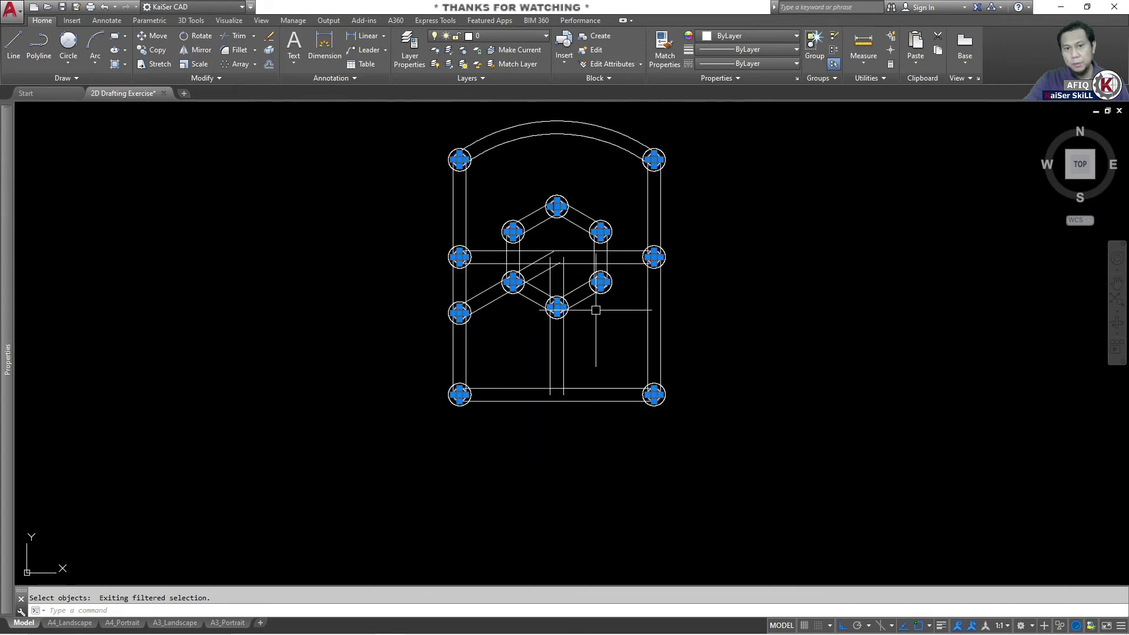
middle_click_drag(709, 293, 751, 325)
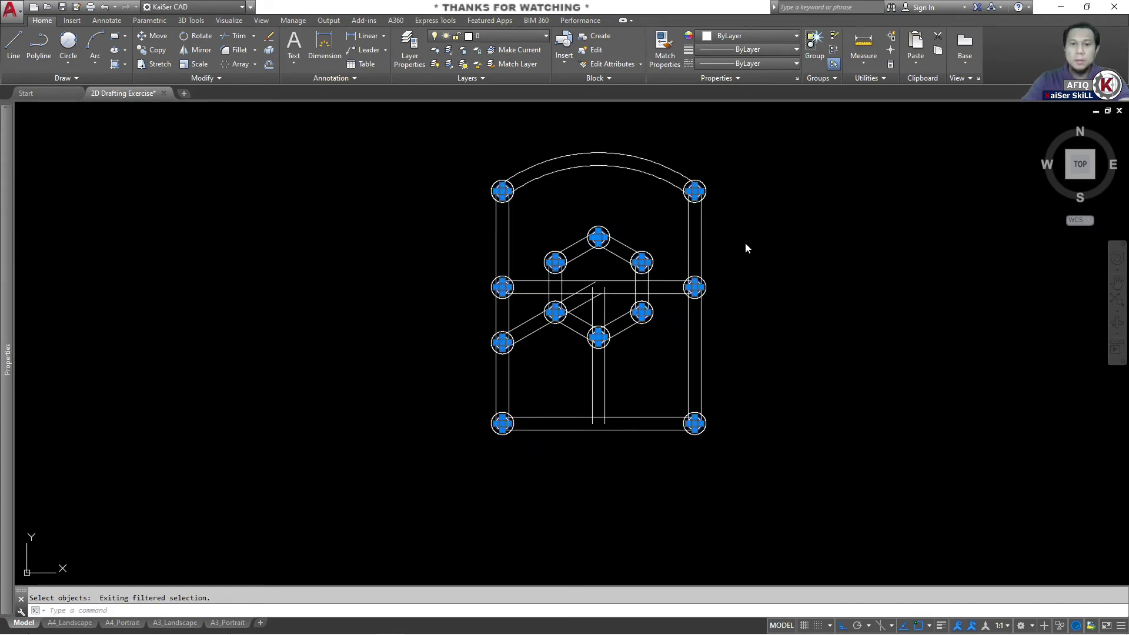
right_click(746, 243)
mouse_move(777, 299)
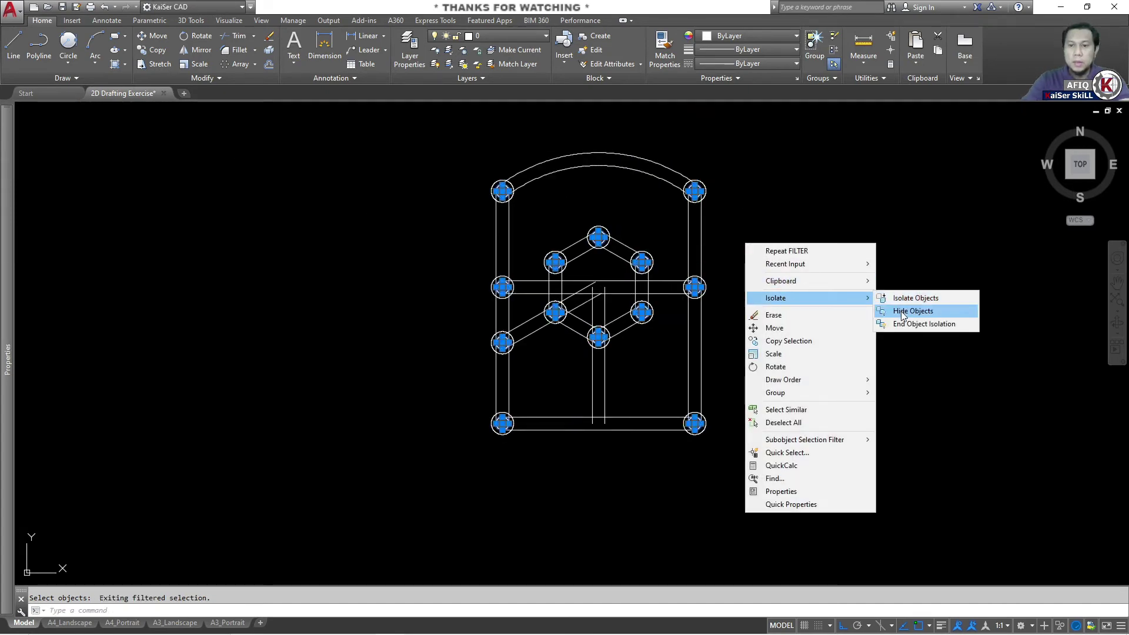
key("Escape")
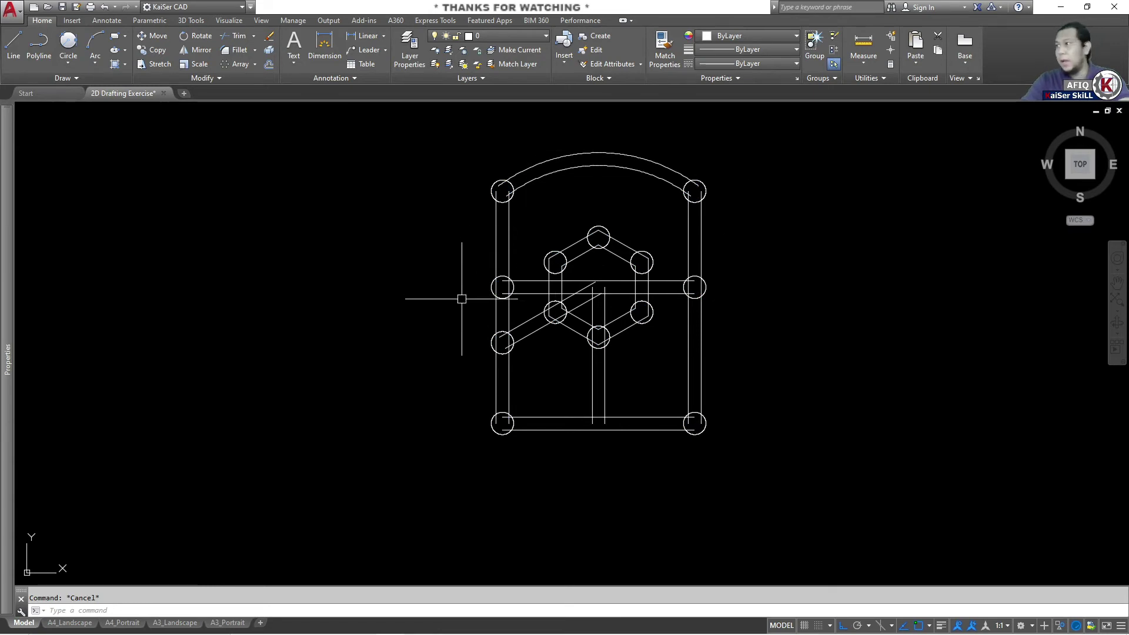
Centre the upper-left boss and start TRIM using all objects as cutting edges
scroll(507, 193, "up", 8)
scroll(471, 194, "up", 4)
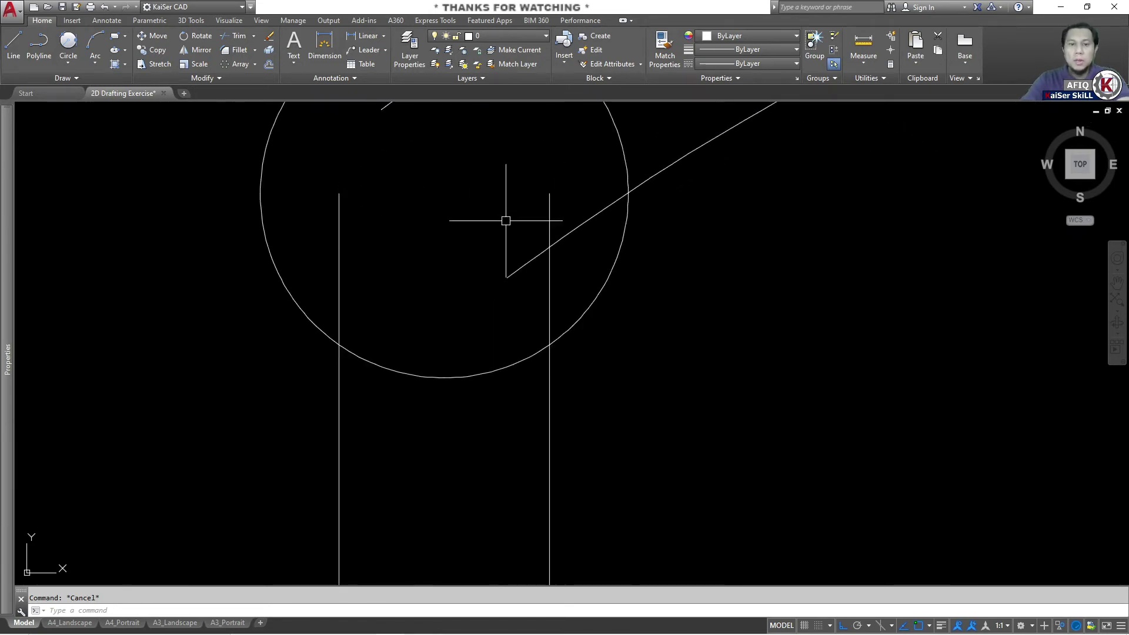
middle_click_drag(507, 220, 548, 269)
scroll(548, 270, "down", 2)
scroll(548, 270, "down", 2)
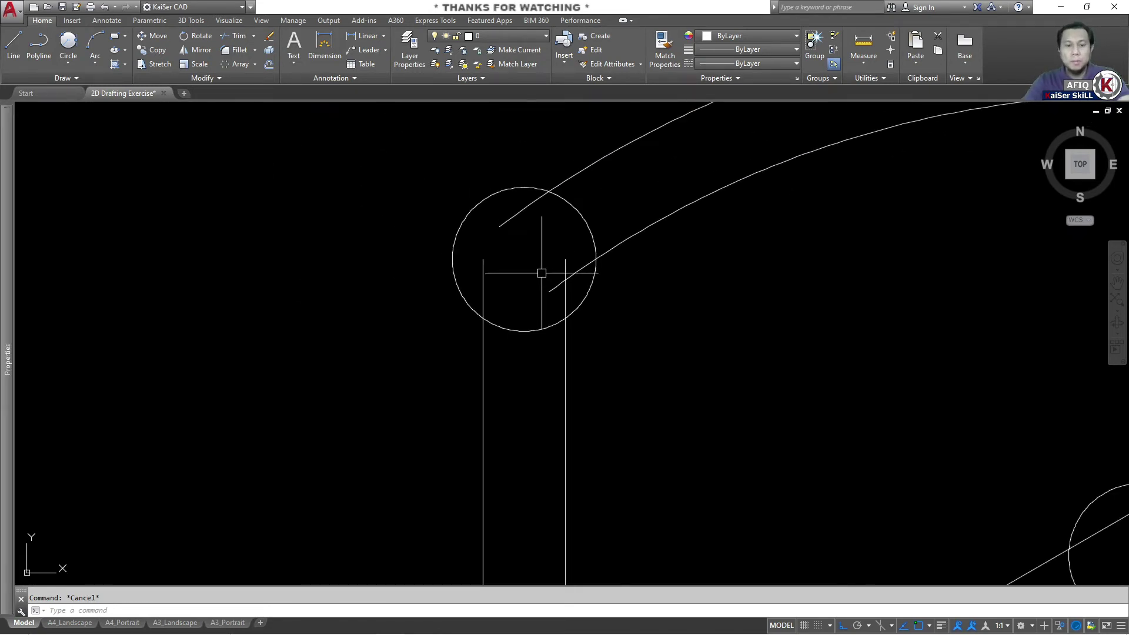
type("tr")
key("Return")
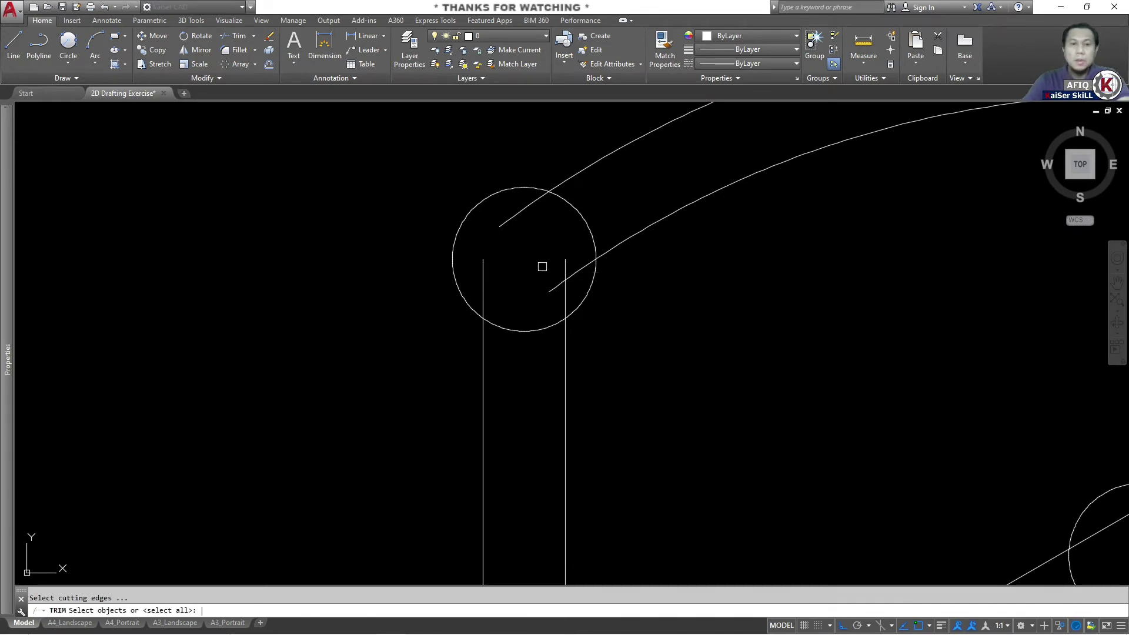
key("Return")
scroll(573, 287, "up", 2)
Trim the diagonal, the vertical segment and the arc between lines in the upper-left boss
left_click(574, 282)
left_click(459, 216)
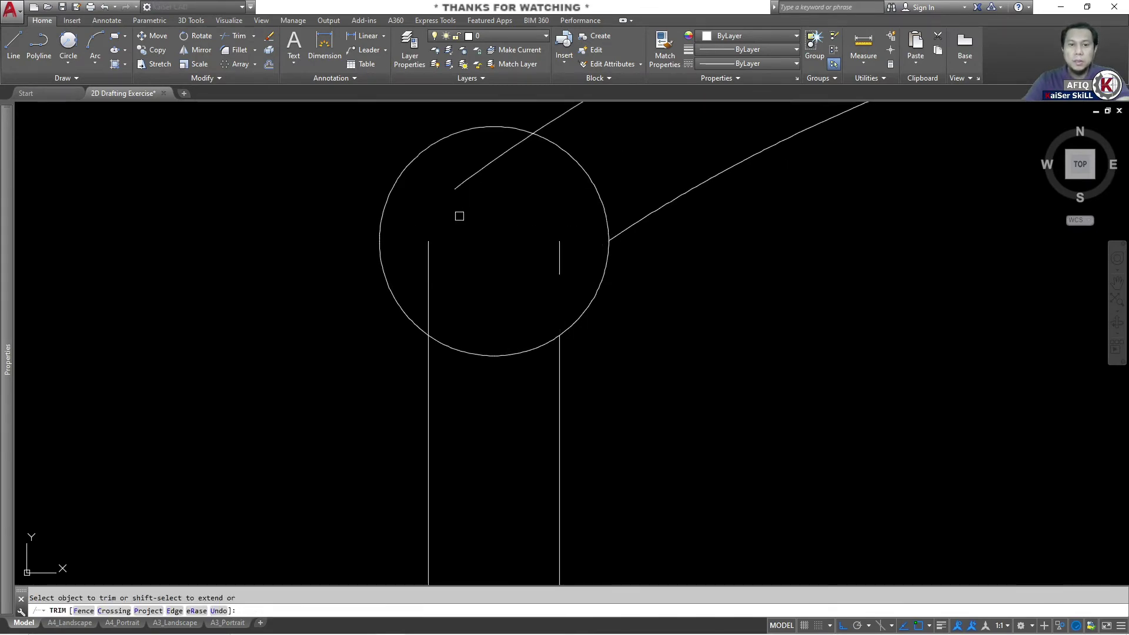
middle_click_drag(459, 216, 538, 242)
left_click(552, 235)
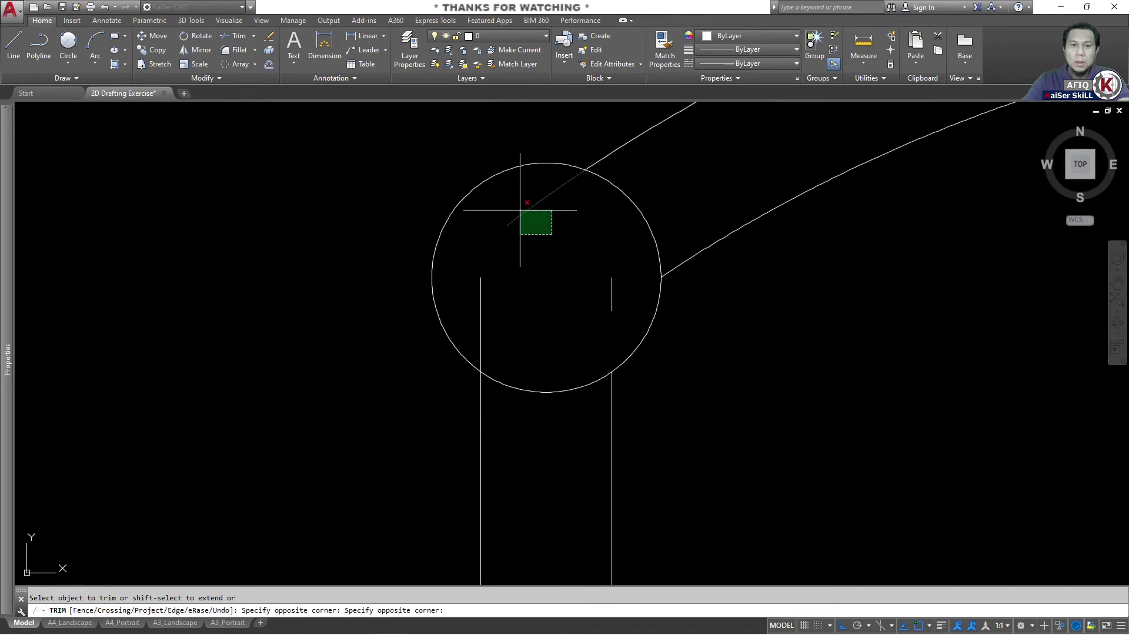
left_click(523, 211)
left_click(510, 266)
left_click(471, 301)
left_click(659, 203)
left_click(615, 189)
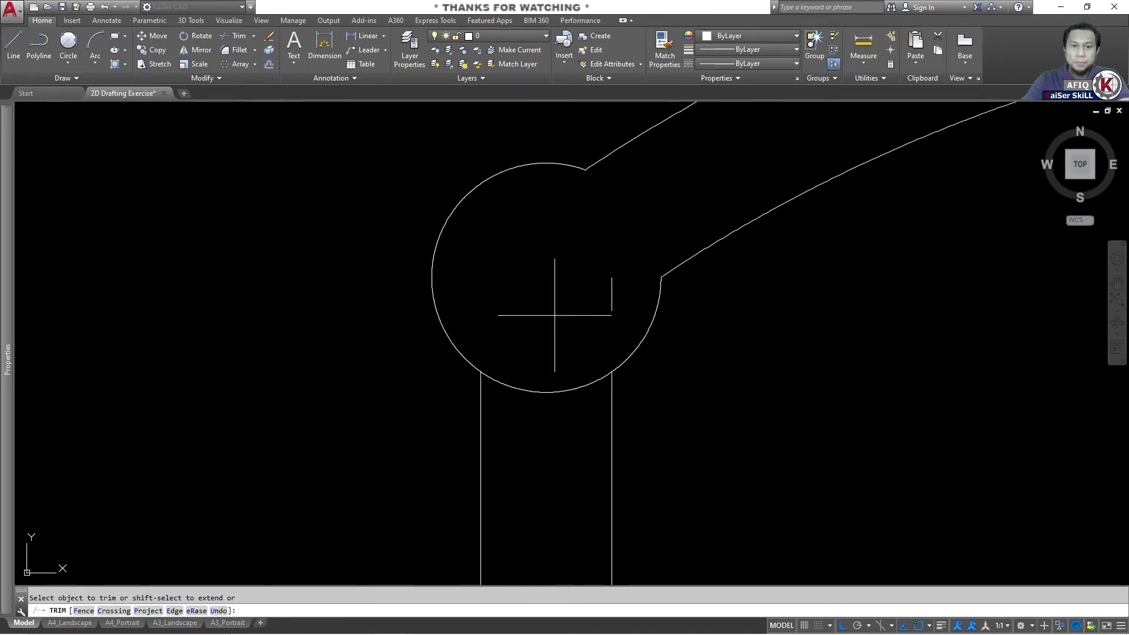
Trim the diagonal, vertical and upper-right lines inside the top-right boss circle
scroll(529, 406, "down", 5)
middle_click_drag(530, 405, 409, 302)
scroll(659, 345, "up", 7)
scroll(471, 302, "down", 1)
left_click(663, 258)
left_click(632, 311)
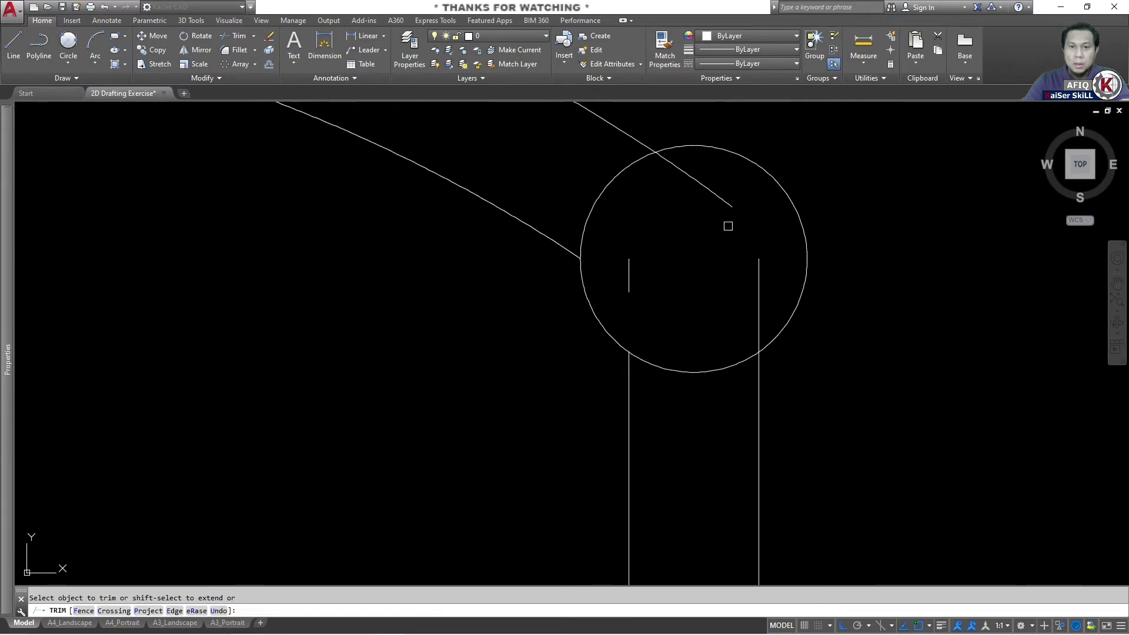
left_click(726, 224)
left_click(716, 179)
left_click(629, 267)
Trim the hexagon lines and arcs between them inside the top boss circle
scroll(650, 264, "down", 3)
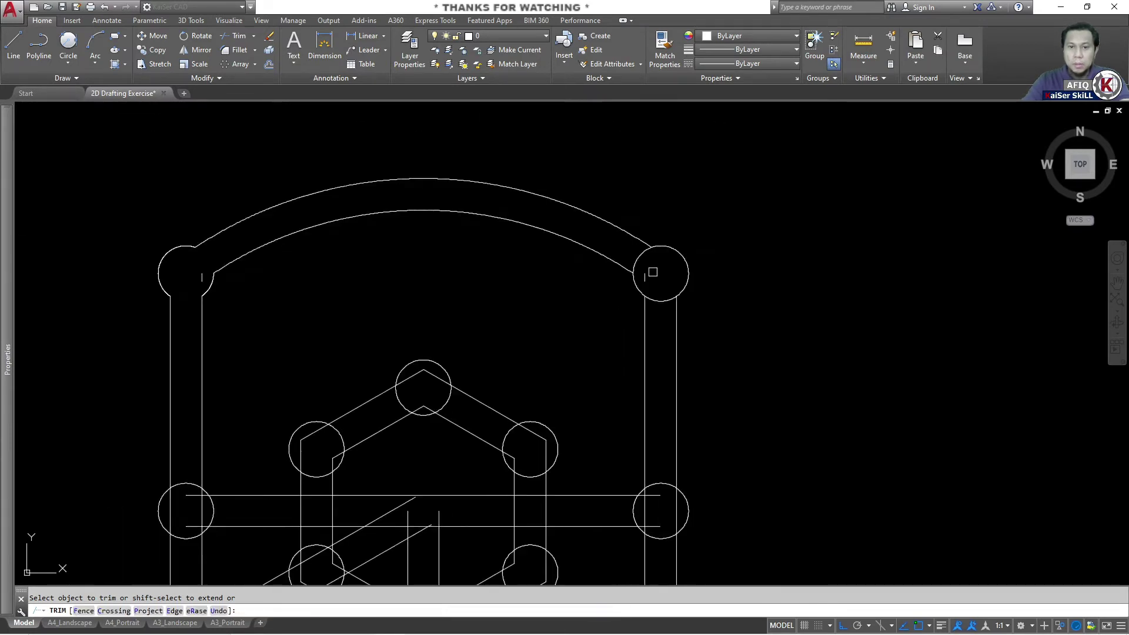
scroll(623, 245, "down", 2)
scroll(499, 285, "up", 4)
scroll(533, 291, "up", 5)
scroll(554, 294, "up", 1)
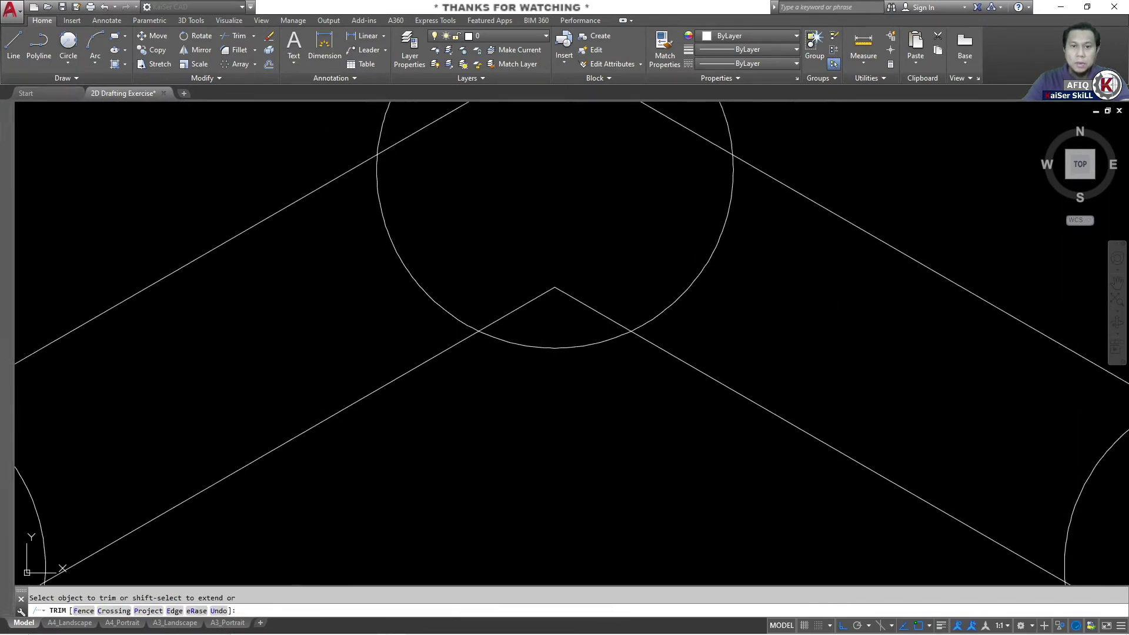
left_click(577, 320)
scroll(576, 319, "down", 4)
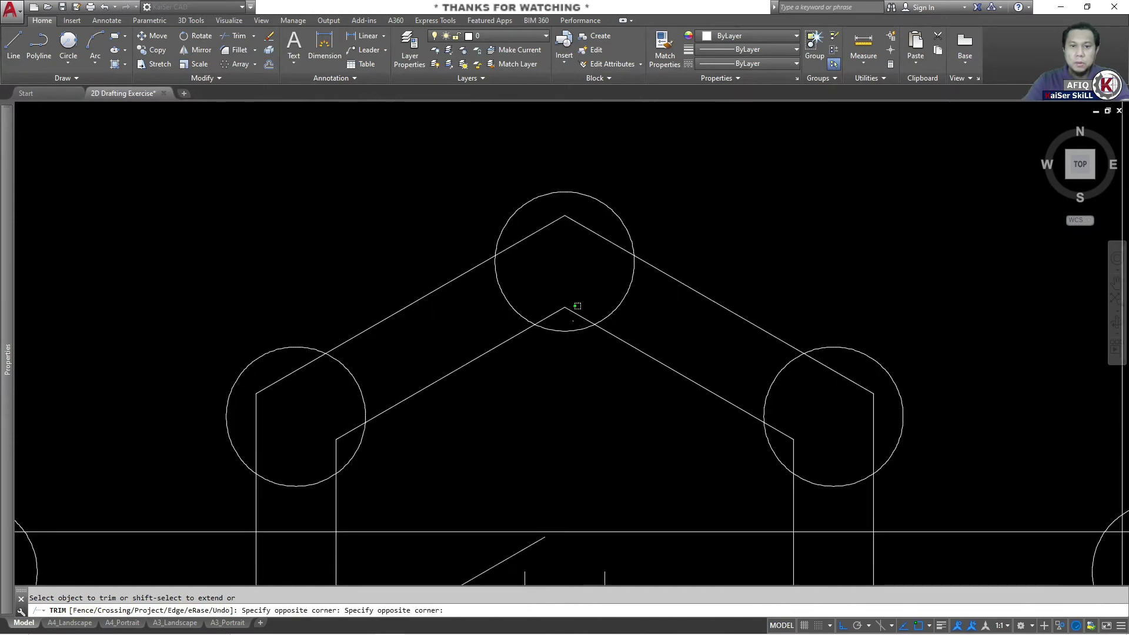
left_click(537, 202)
left_click(630, 307)
left_click(517, 282)
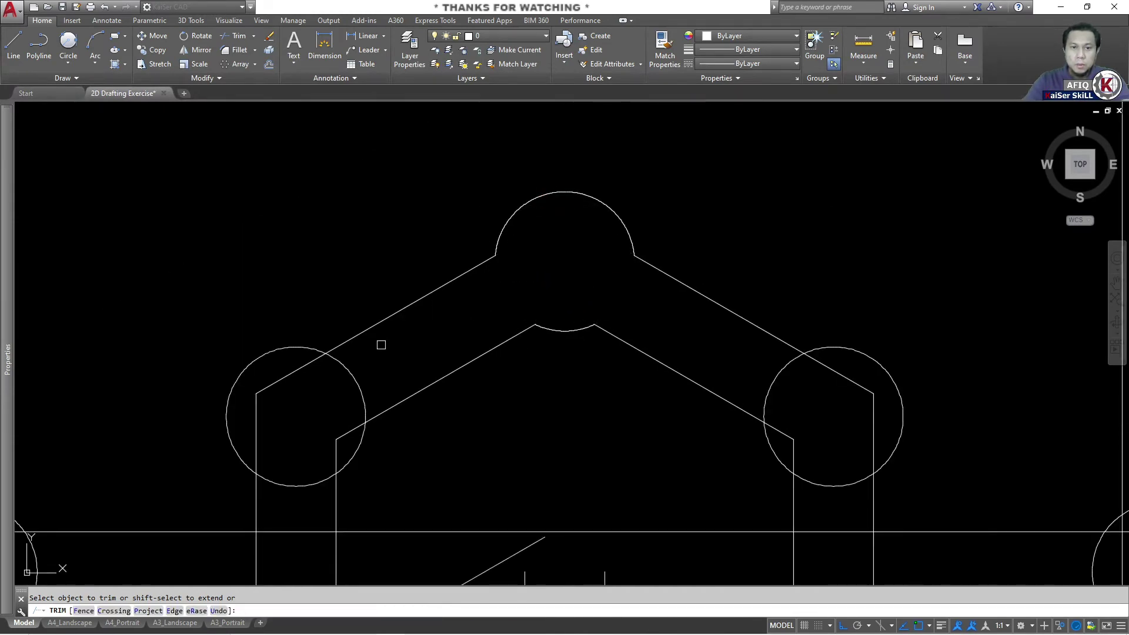
Trim the arc, interior lines and short line inside the left hexagon boss circle
middle_click_drag(378, 343, 532, 252)
left_click(501, 299)
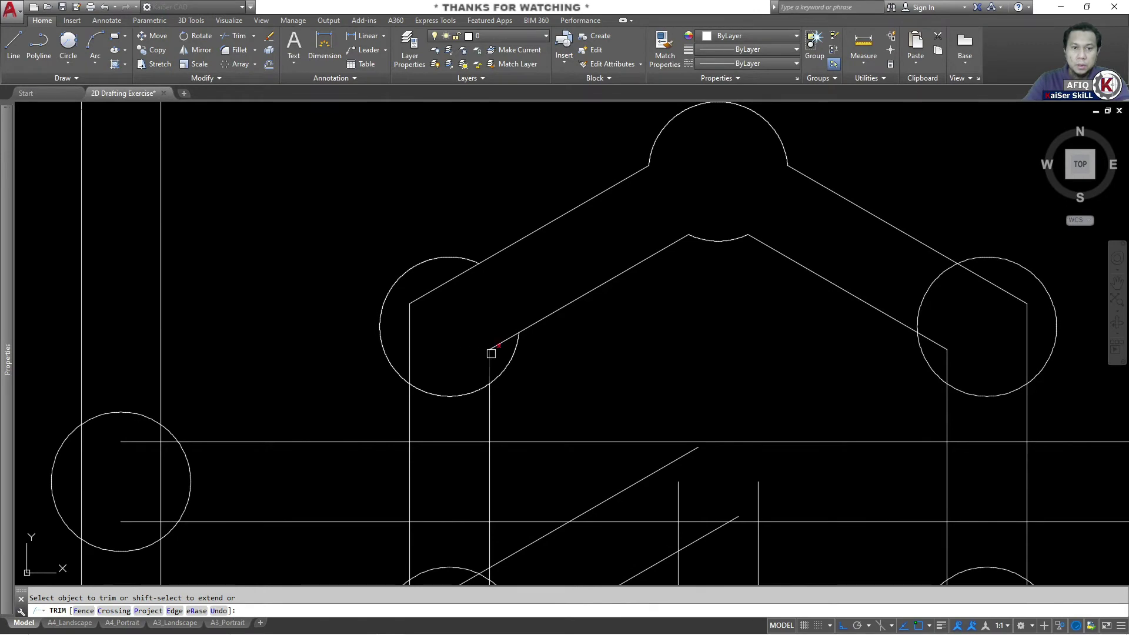
scroll(491, 353, "up", 4)
left_click(496, 350)
left_click(270, 206)
left_click(332, 347)
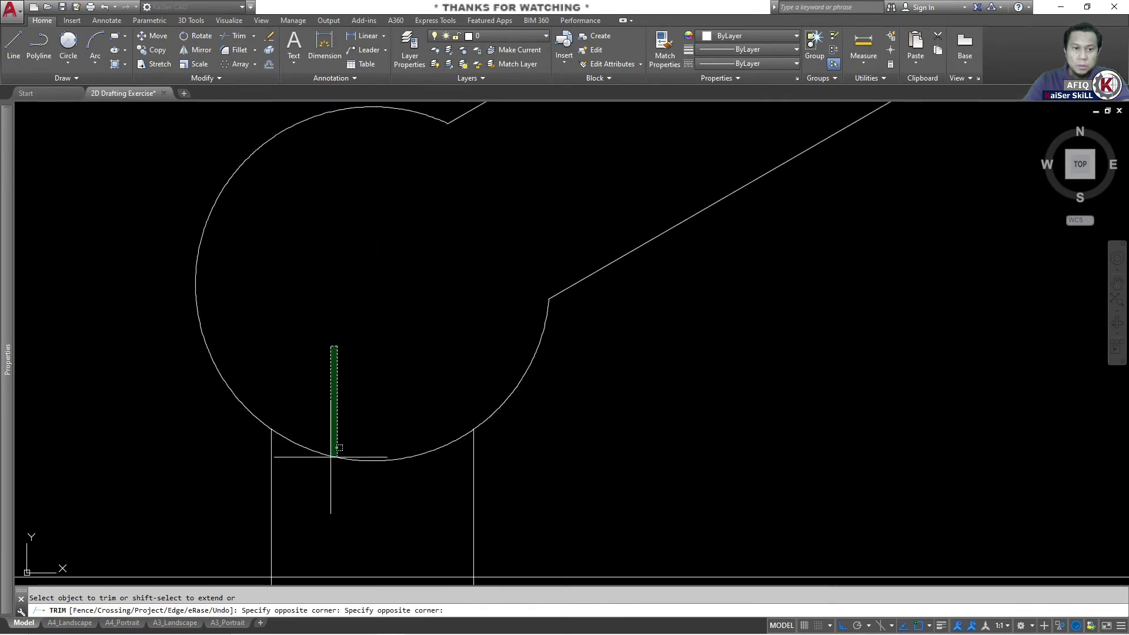
left_click(340, 448)
Trim the interior line segments and the bottom arc between the vertical lines of the next boss
scroll(323, 297, "down", 5)
scroll(537, 292, "up", 5)
scroll(537, 292, "up", 1)
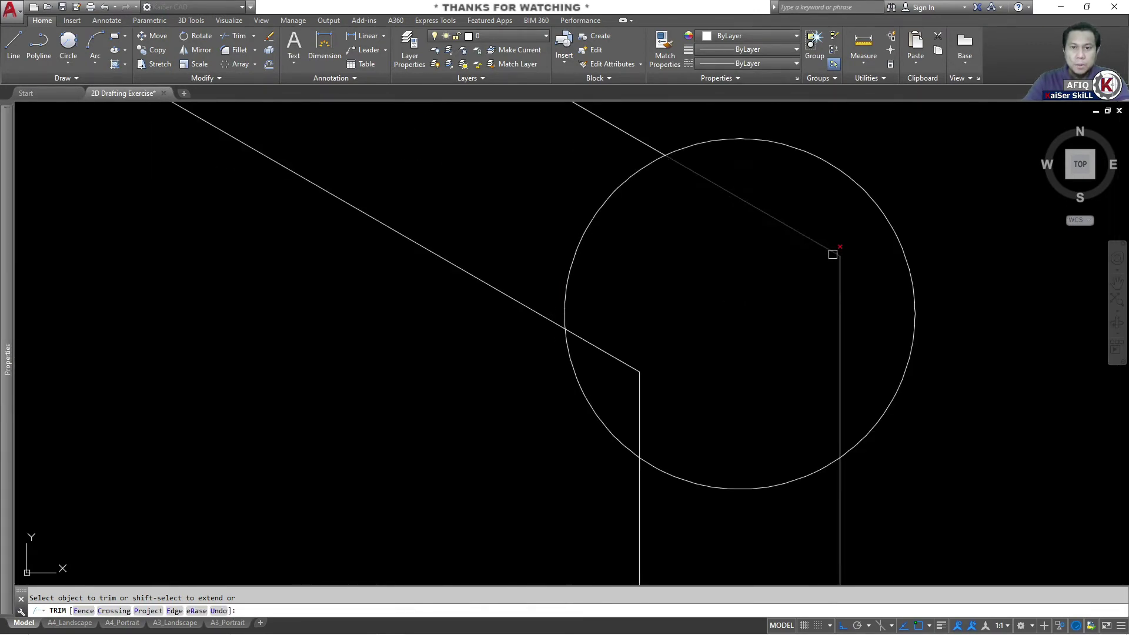
left_click(857, 240)
left_click(628, 395)
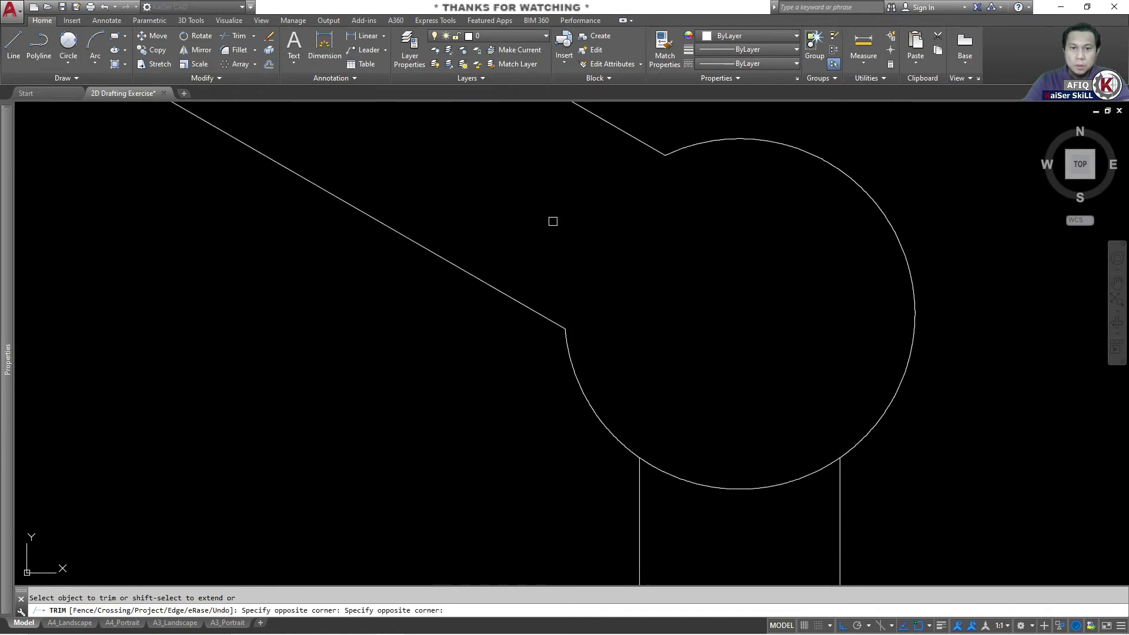
left_click(767, 449)
left_click(758, 494)
Trim both horizontal segments, the left arc and vertical line inside the right-side boss
scroll(553, 297, "down", 6)
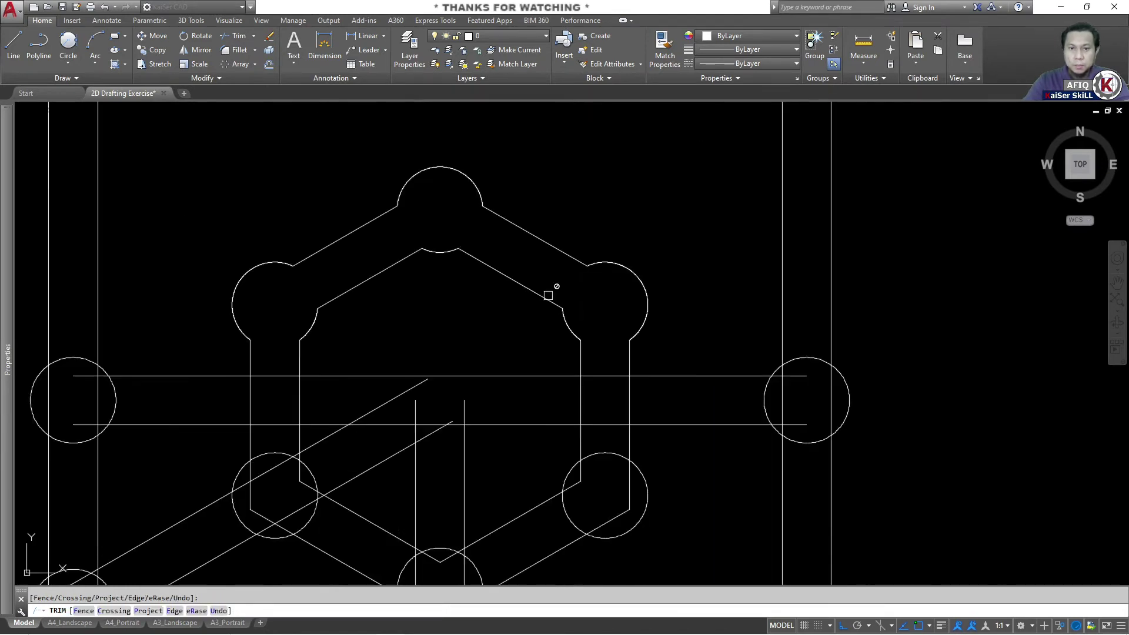
middle_click_drag(548, 295, 567, 174)
scroll(803, 296, "up", 4)
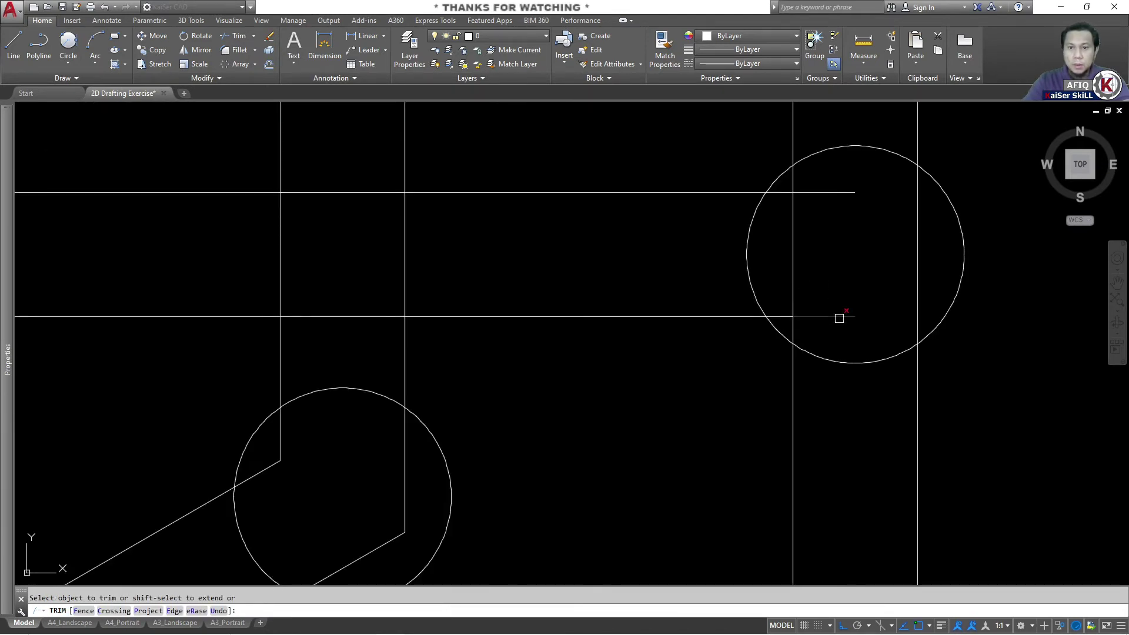
left_click(854, 330)
left_click(828, 184)
left_click(834, 251)
left_click(589, 259)
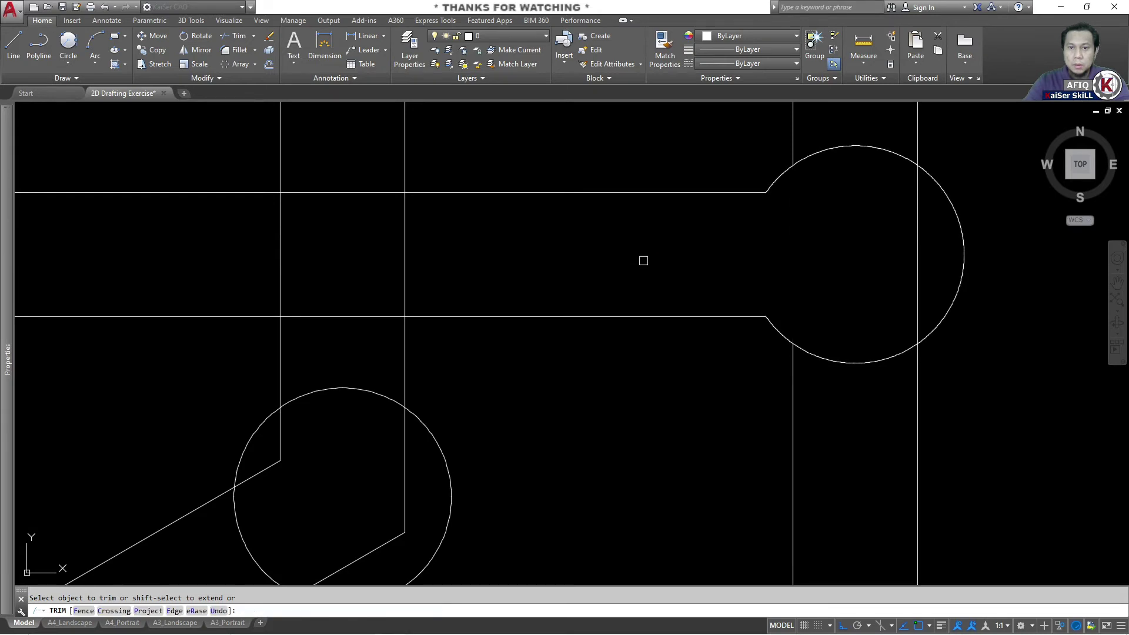
Trim the inner segment and right vertical line inside the right-side boss
scroll(643, 257, "down", 2)
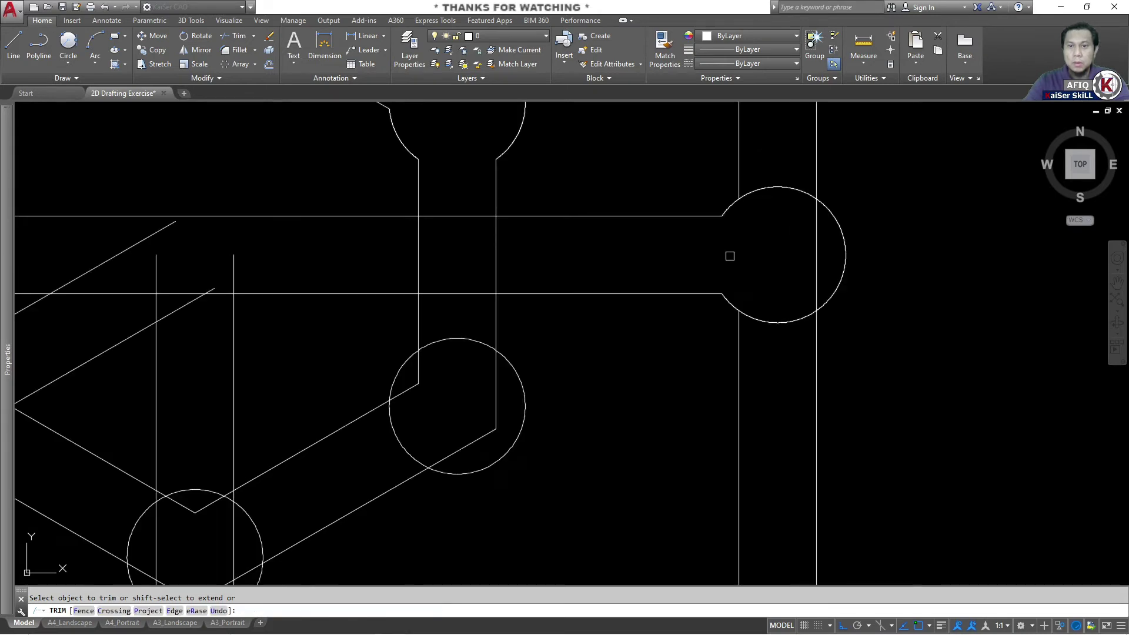
left_click(789, 174)
scroll(781, 352, "down", 2)
left_click(735, 348)
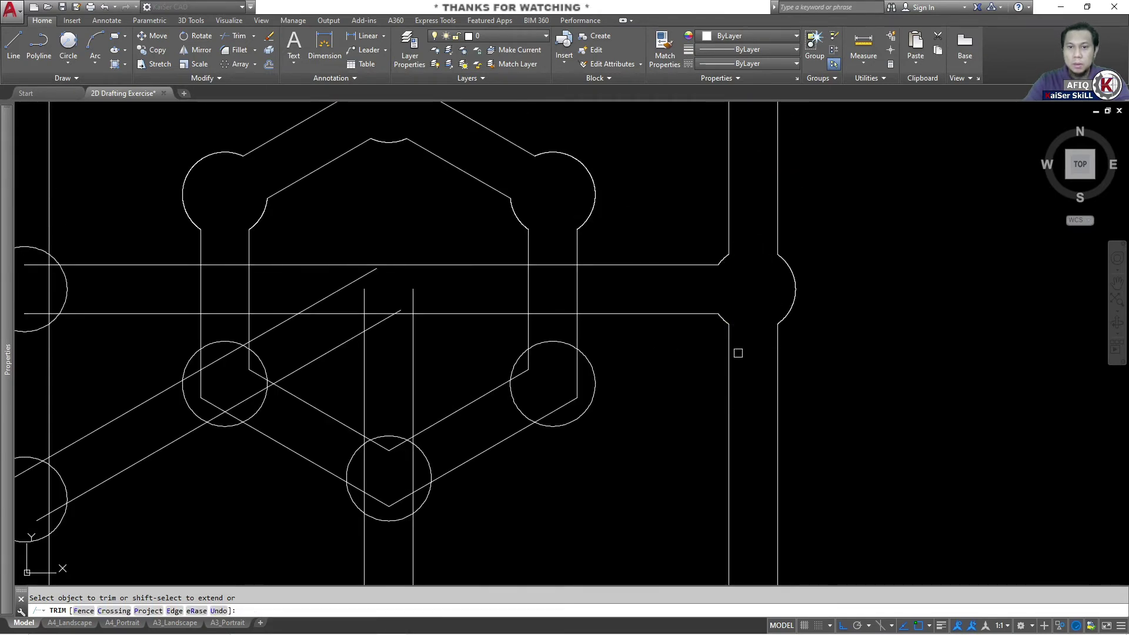
scroll(671, 372, "up", 5)
left_click(778, 434)
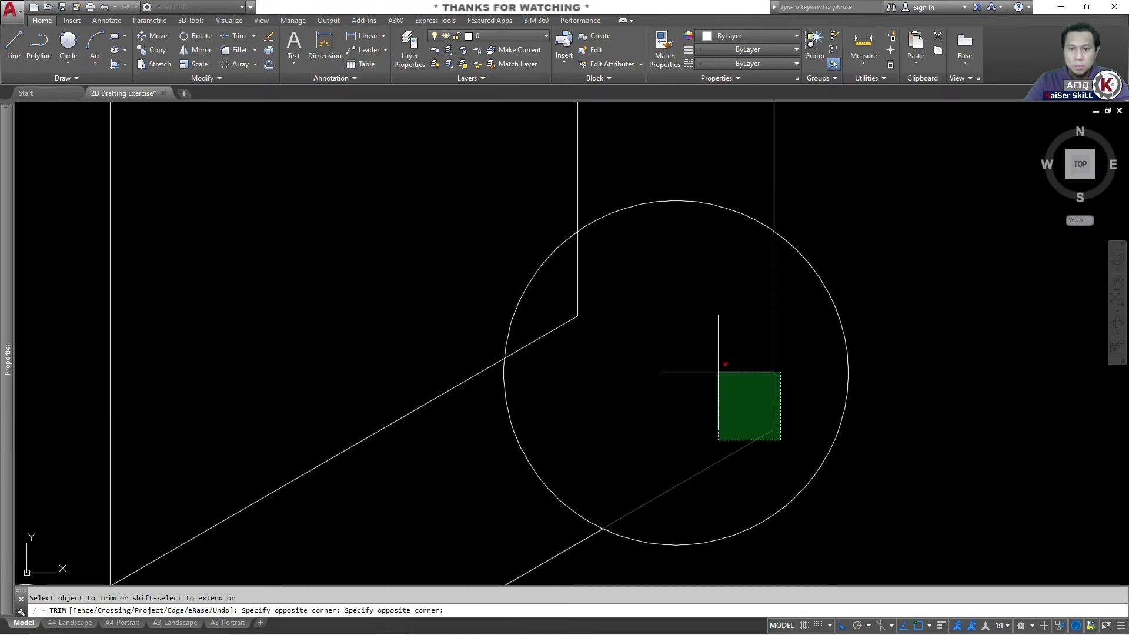
Trim the lower diagonal, the top arc and the lower-left arc of the right-side boss
left_click(718, 373)
left_click(708, 189)
left_click(607, 300)
left_click(625, 348)
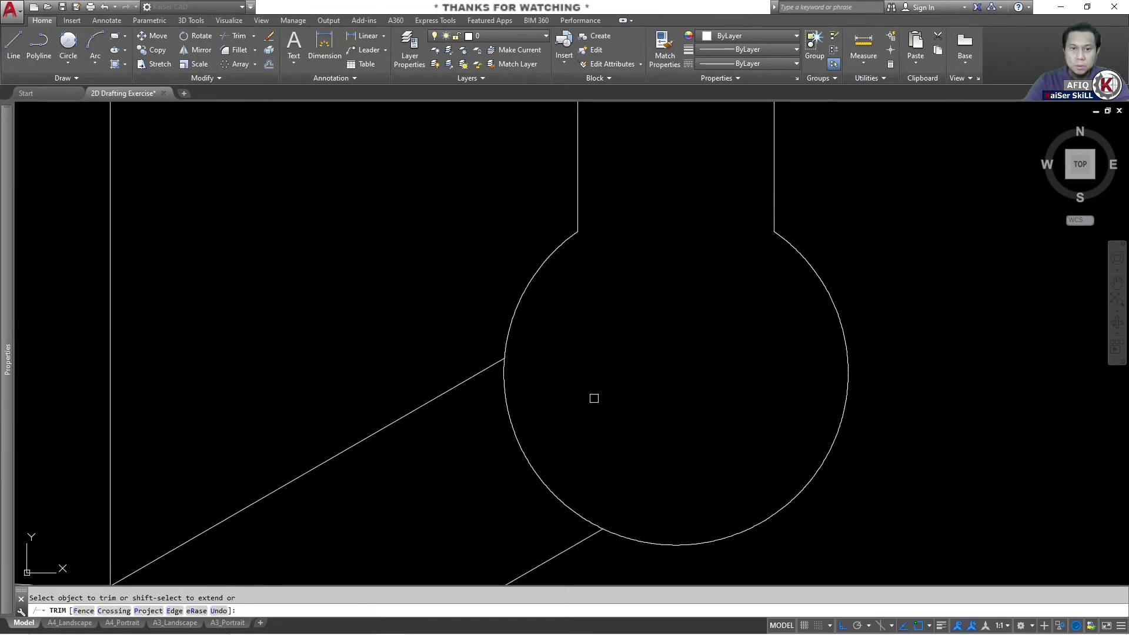
left_click(598, 395)
left_click(466, 521)
scroll(611, 310, "down", 5)
scroll(488, 314, "up", 4)
Trim the circle sides, vertical and slanted lines inside the bottom hexagon boss
middle_click_drag(488, 313, 525, 260)
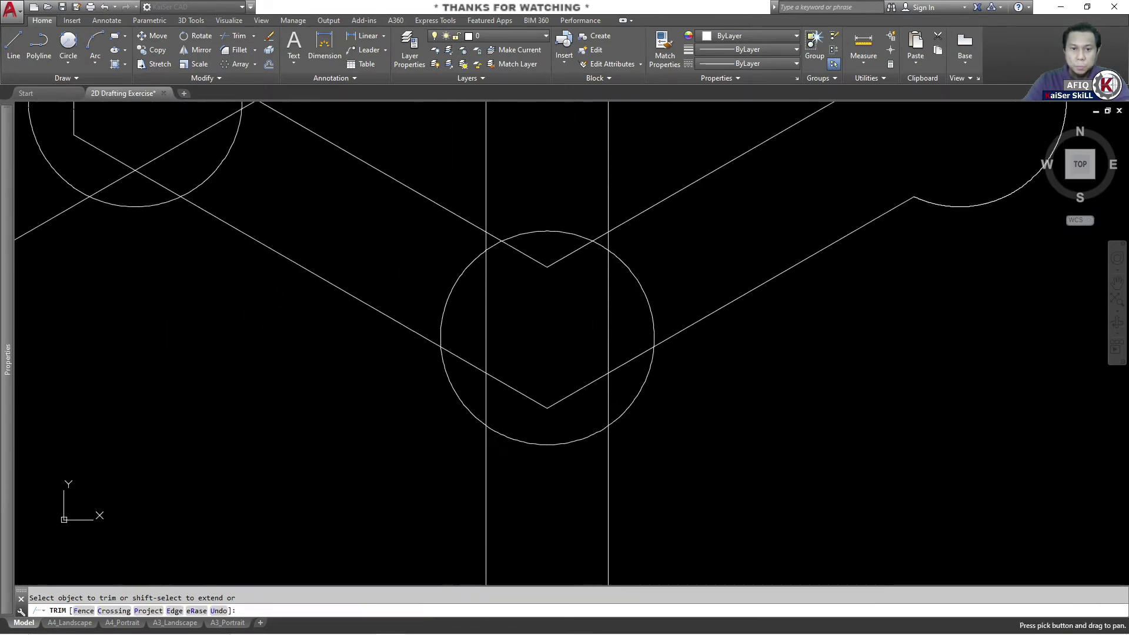
left_click(683, 286)
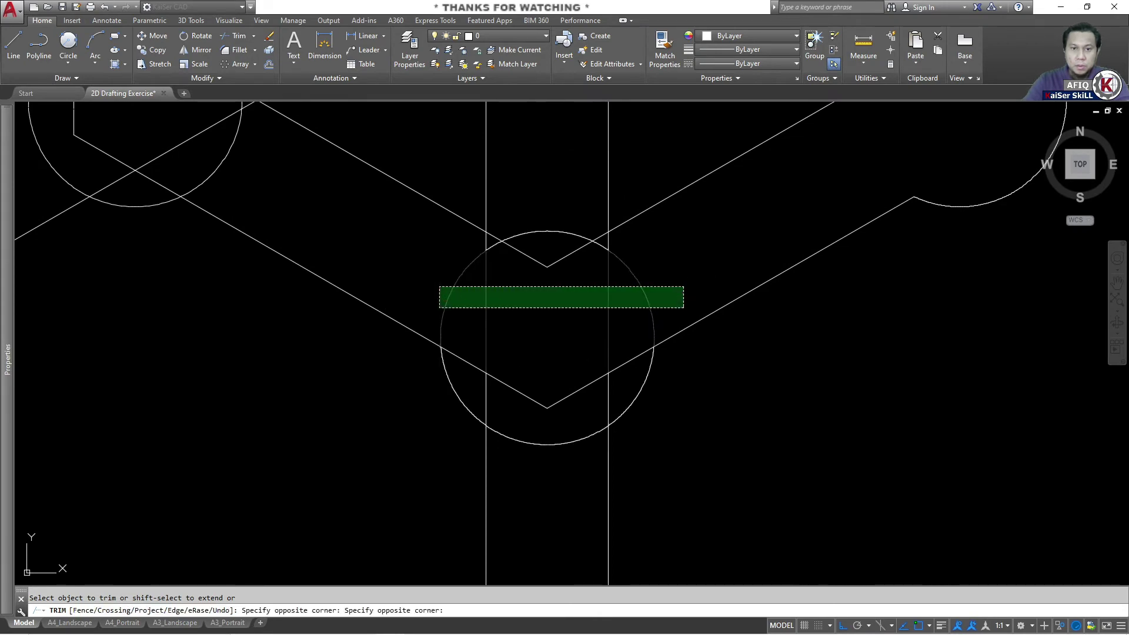
left_click(441, 308)
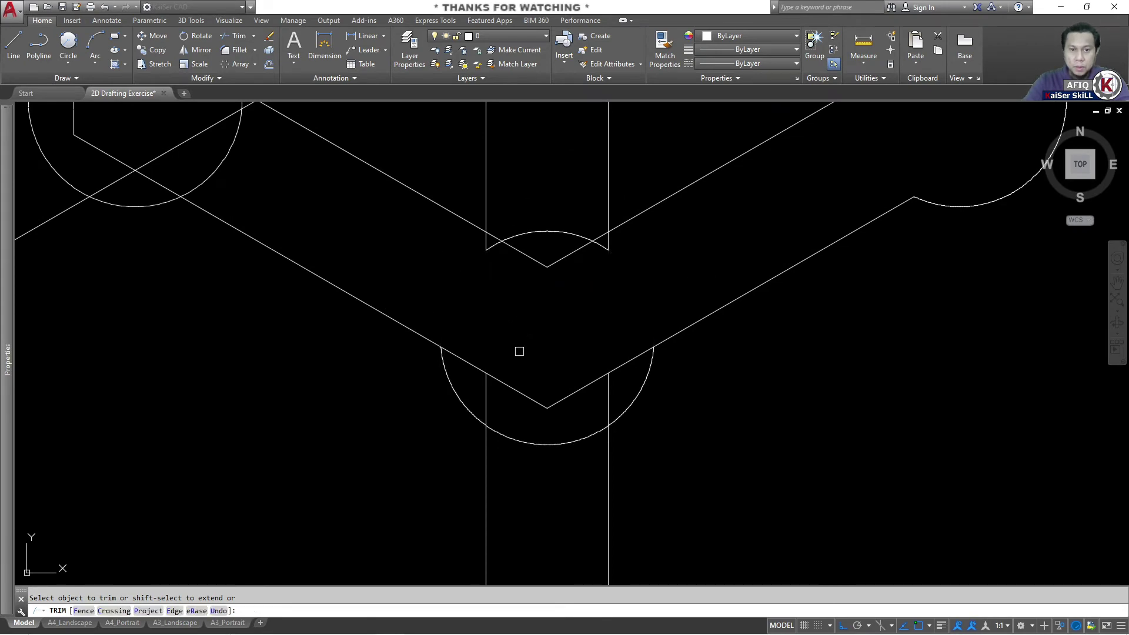
scroll(547, 410, "up", 4)
left_click(729, 394)
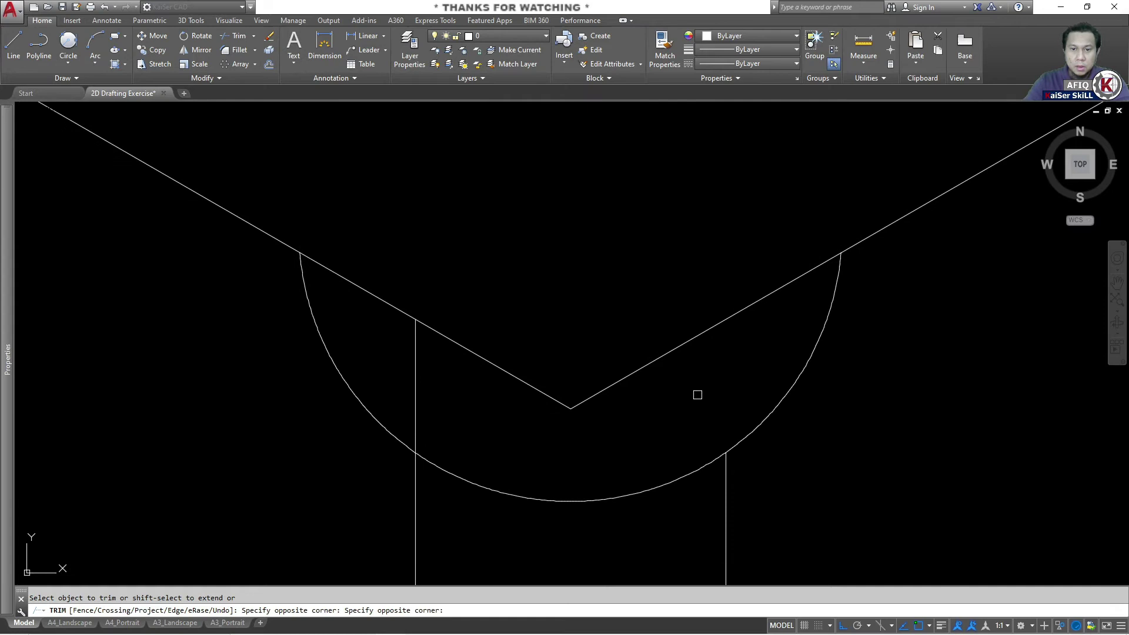
left_click(551, 434)
left_click(404, 305)
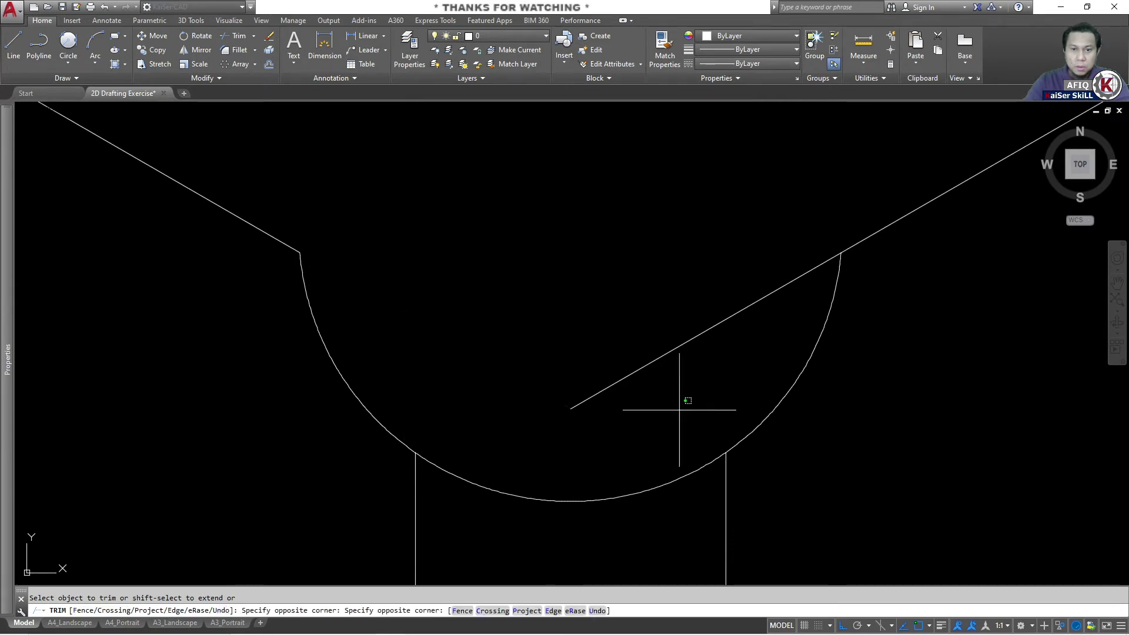
left_click(664, 355)
scroll(595, 410, "down", 4)
Trim the V-shaped web lines inside the boss arc
left_click(593, 300)
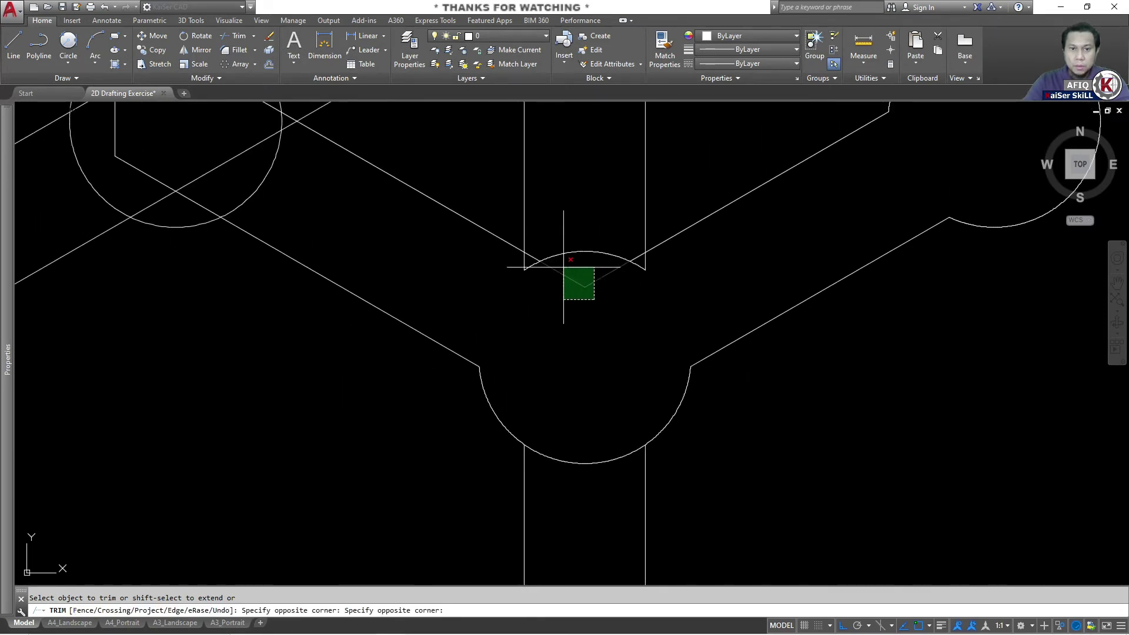
left_click(564, 266)
scroll(567, 300, "down", 2)
scroll(574, 312, "down", 2)
scroll(525, 251, "up", 4)
Trim the crossing segment, diagonal, lower vertical and lower-left arc in the upper junction boss
middle_click_drag(525, 251, 582, 371)
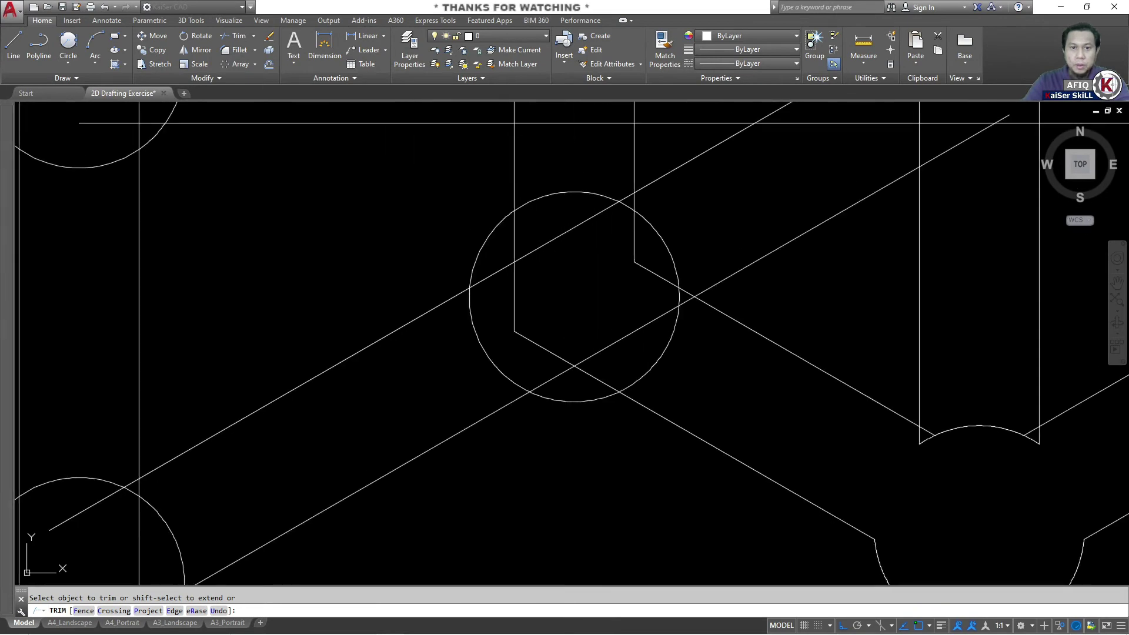
scroll(590, 321, "up", 2)
left_click(673, 218)
left_click(470, 340)
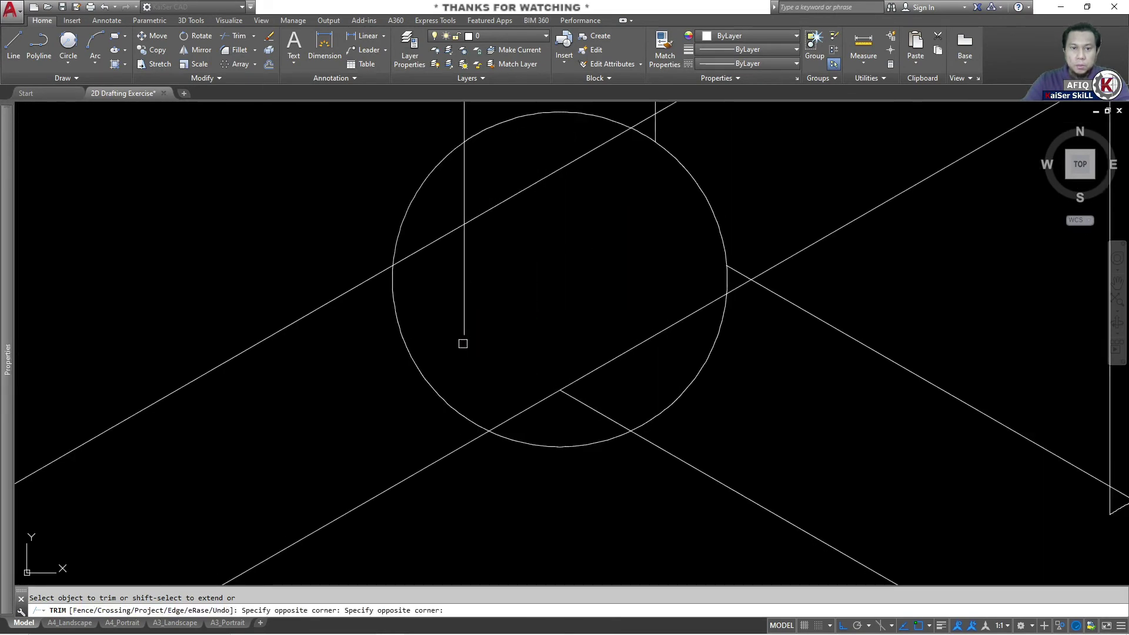
left_click_drag(461, 308, 451, 258)
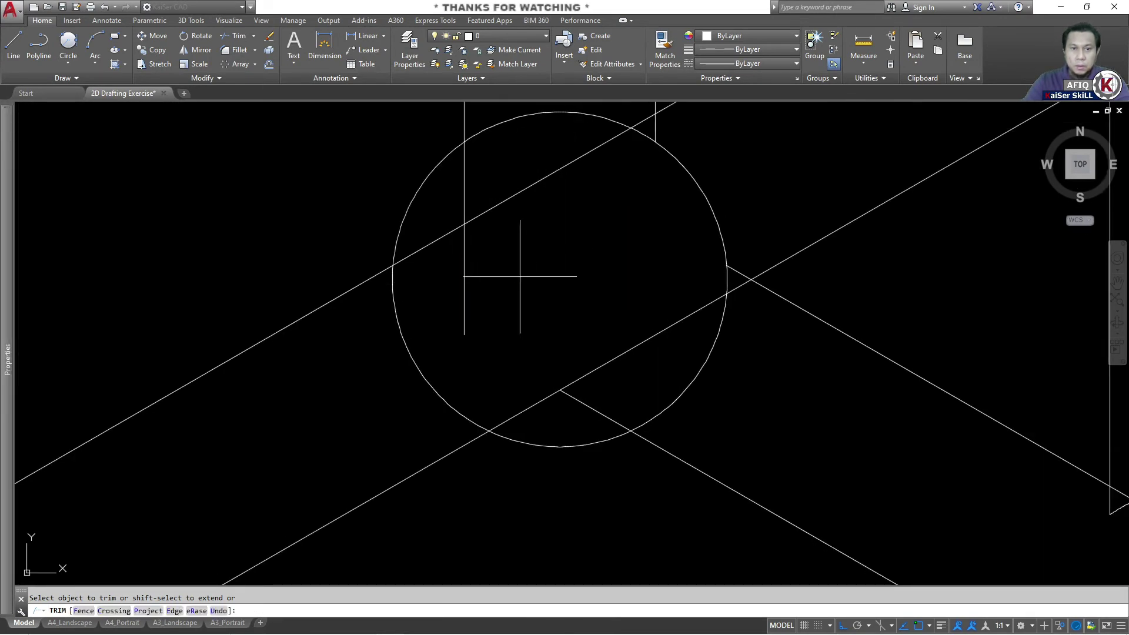
left_click(517, 272)
left_click(496, 315)
left_click(414, 363)
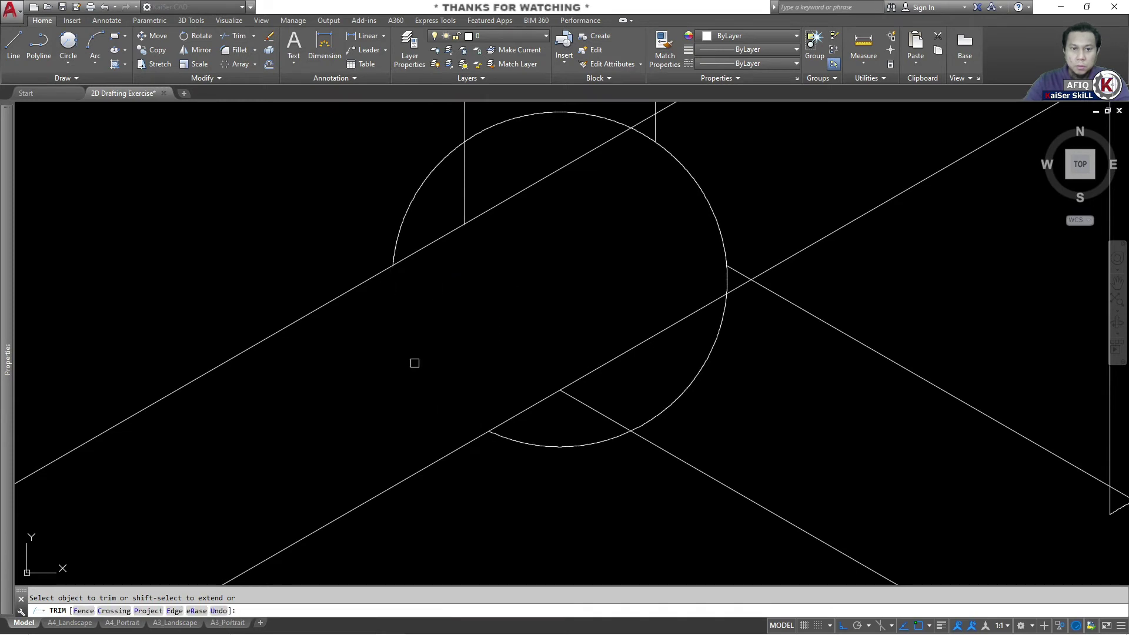
Trim the remaining interior lines, the lower V and the upper-right arc of that boss
left_click(643, 386)
left_click(455, 187)
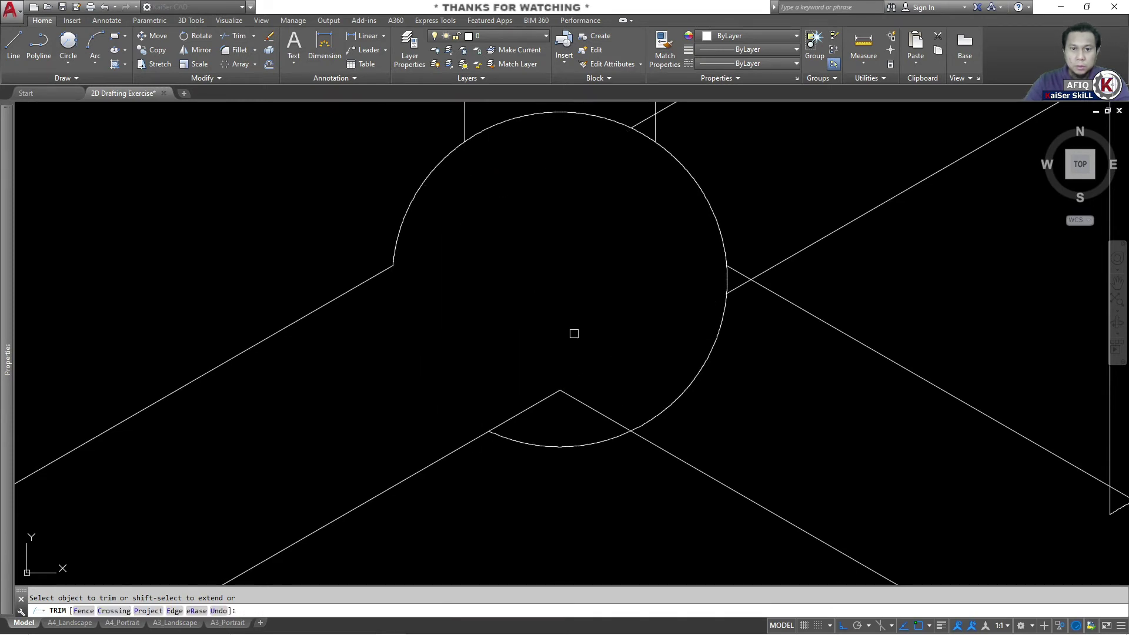
left_click(596, 332)
left_click(547, 390)
left_click(735, 191)
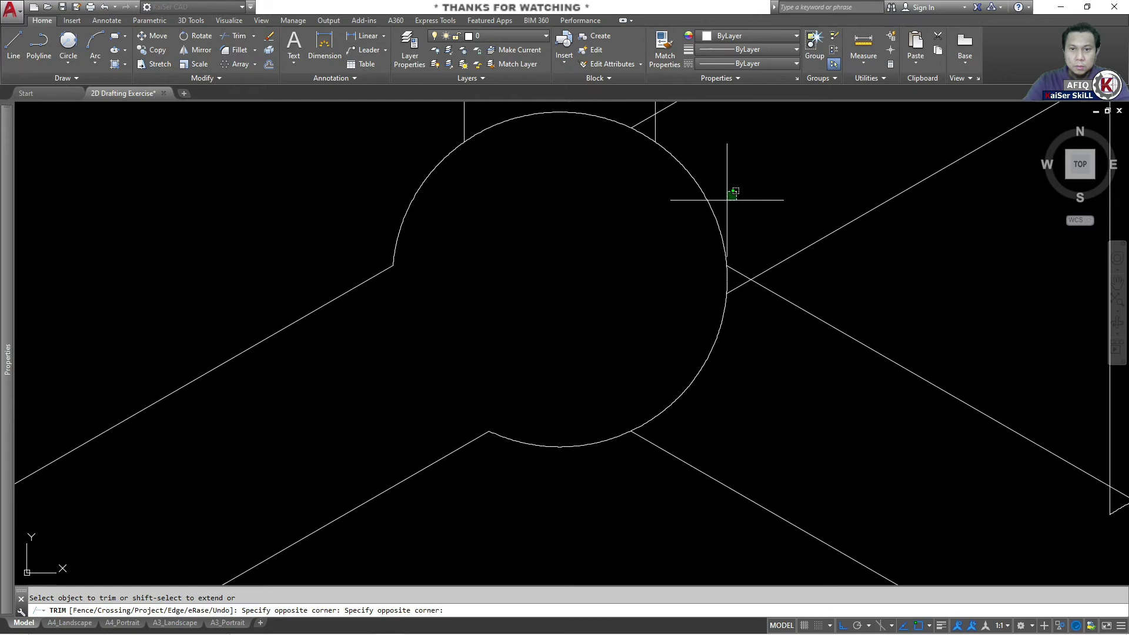
left_click(680, 247)
left_click(736, 192)
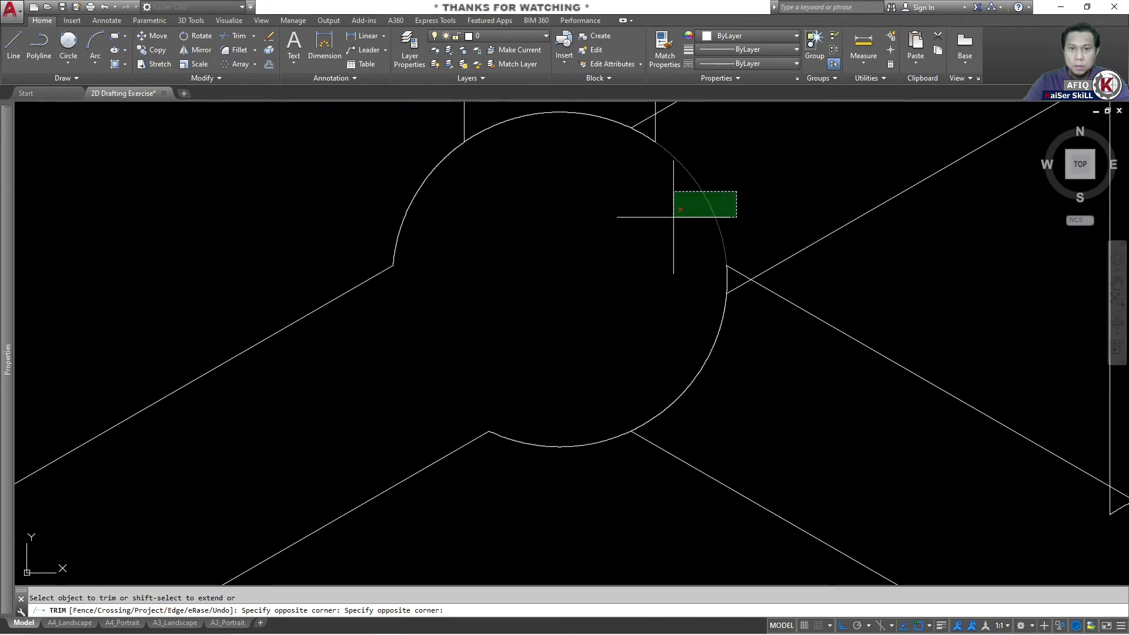
left_click(581, 253)
Pan and zoom out to review the whole hexagon layout
scroll(563, 270, "down", 5)
mouse_move(634, 280)
middle_mouse_down()
mouse_move(639, 316)
mouse_move(575, 348)
middle_mouse_up()
scroll(575, 348, "up", 5)
scroll(575, 348, "down", 5)
scroll(575, 348, "up", 5)
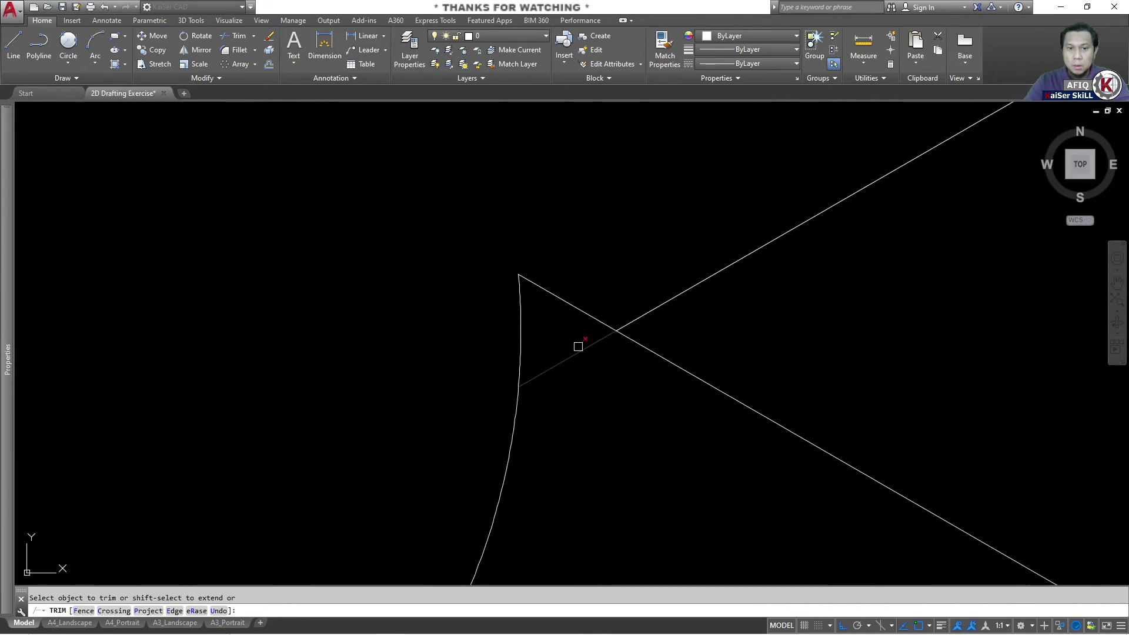
scroll(587, 330, "down", 3)
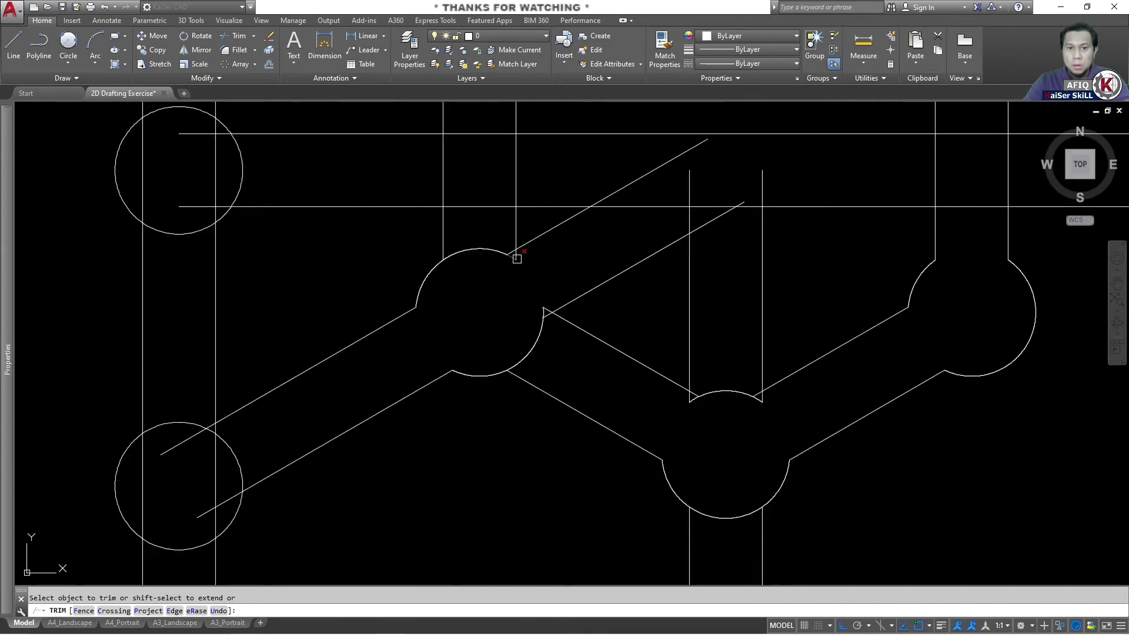
mouse_move(517, 258)
middle_mouse_down()
mouse_move(557, 360)
mouse_move(596, 158)
middle_mouse_up()
scroll(556, 361, "down", 3)
scroll(541, 283, "up", 2)
scroll(570, 283, "up", 2)
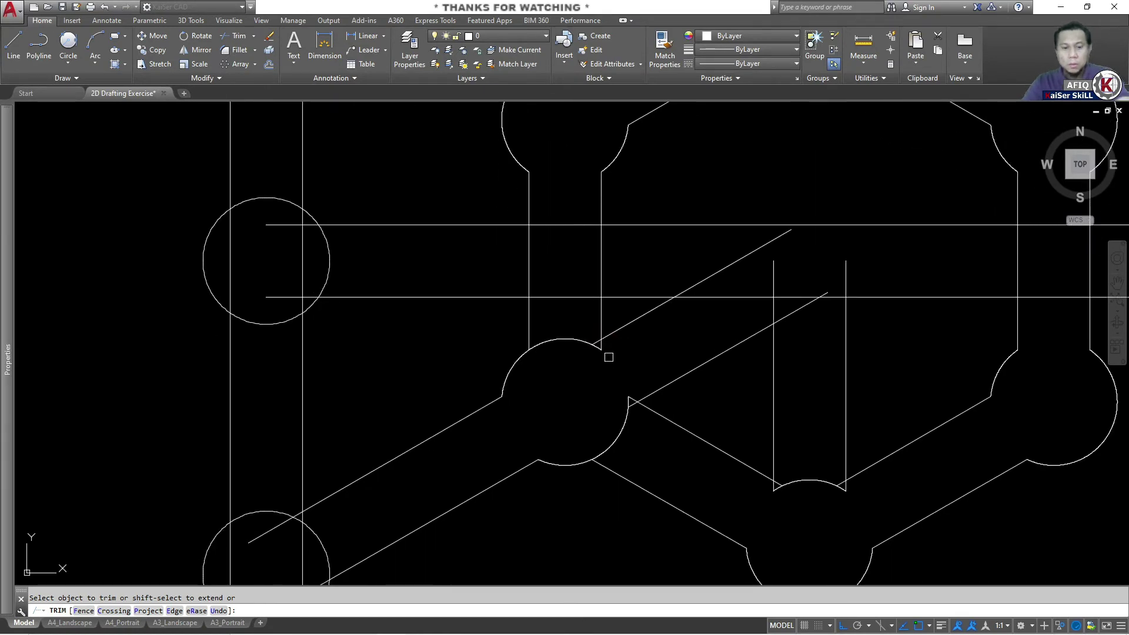
scroll(609, 357, "up", 4)
Undo the last trim with U and pan around the circle junction to check it
type("u")
scroll(608, 357, "down", 4)
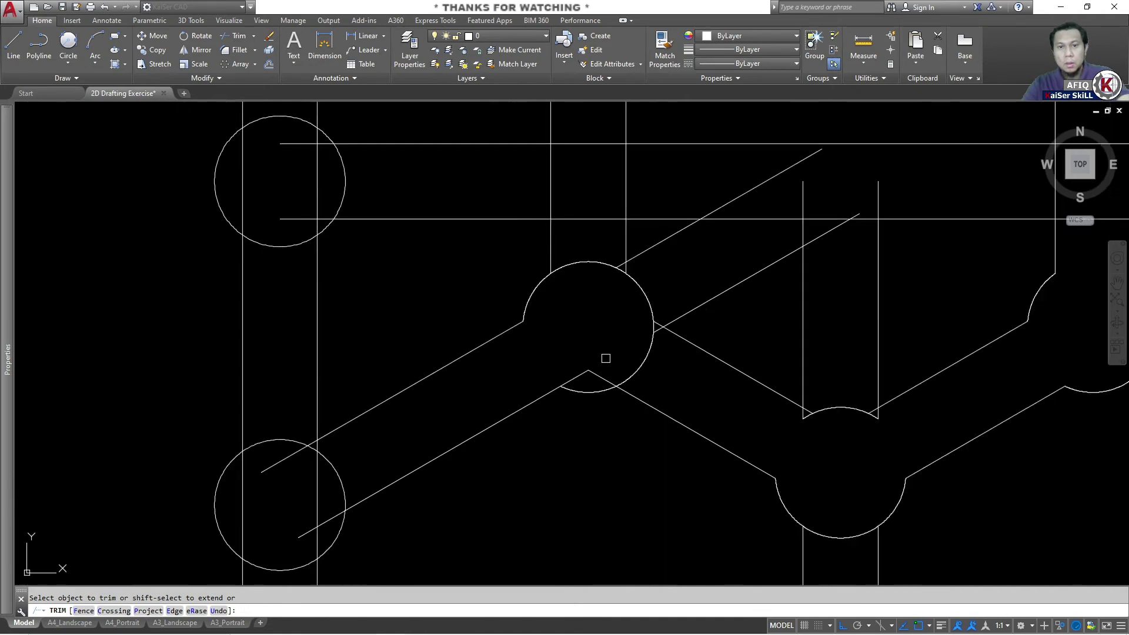
mouse_move(655, 327)
middle_mouse_down()
mouse_move(529, 302)
mouse_move(510, 379)
middle_mouse_up()
middle_click_drag(632, 375, 559, 335)
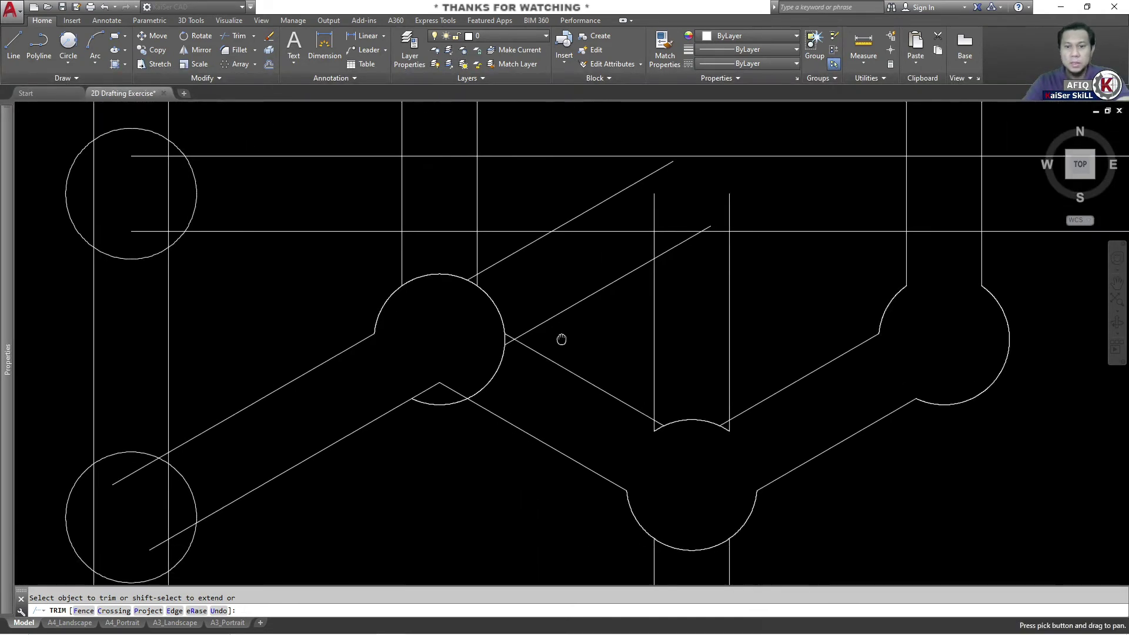
scroll(630, 375, "down", 2)
middle_click_drag(630, 375, 630, 330)
scroll(533, 293, "up", 4)
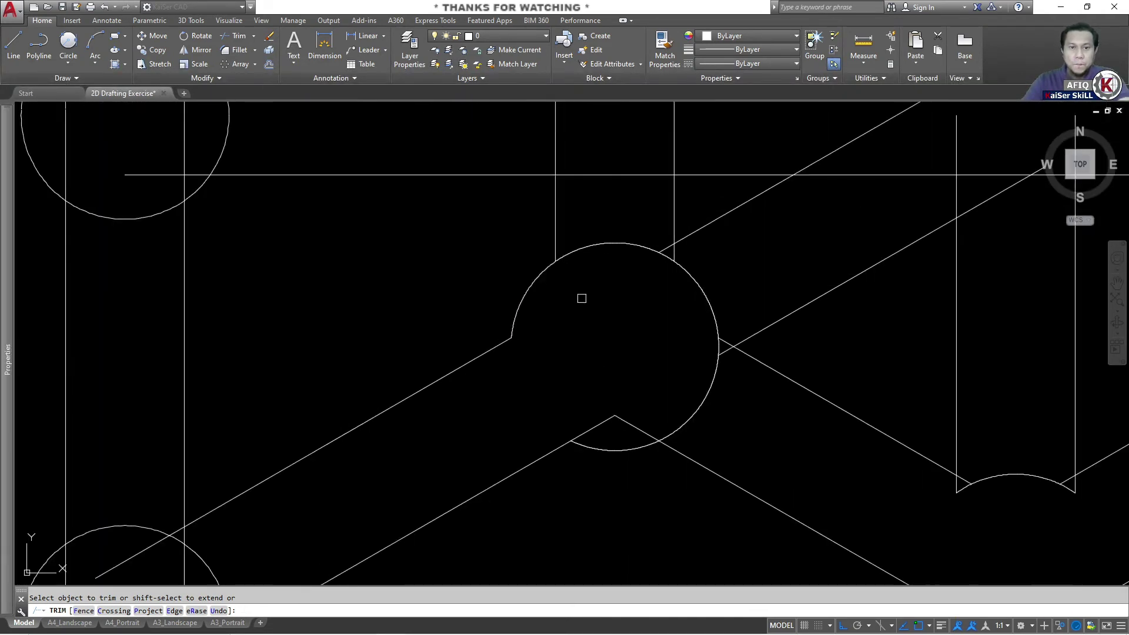
scroll(583, 306, "down", 4)
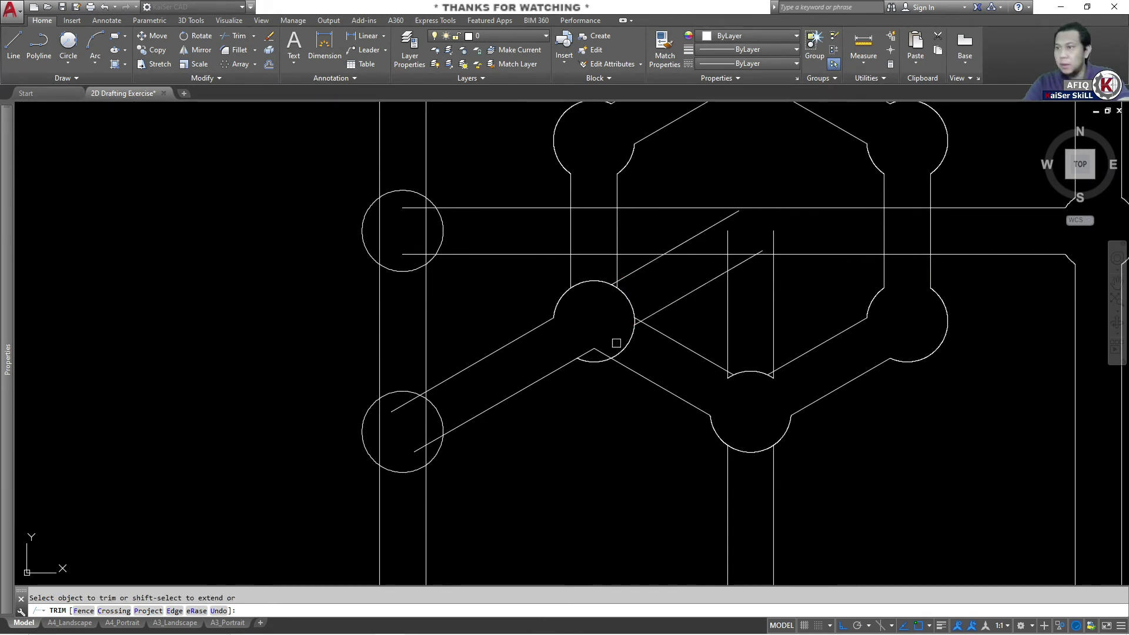
scroll(612, 289, "up", 2)
scroll(612, 273, "up", 2)
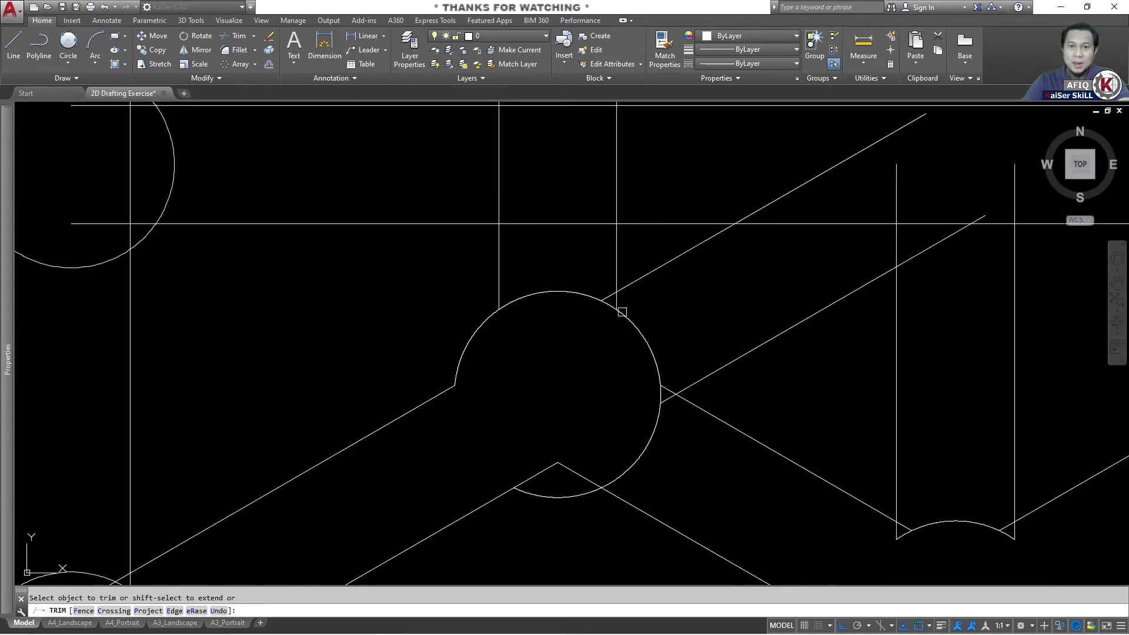
scroll(577, 282, "down", 2)
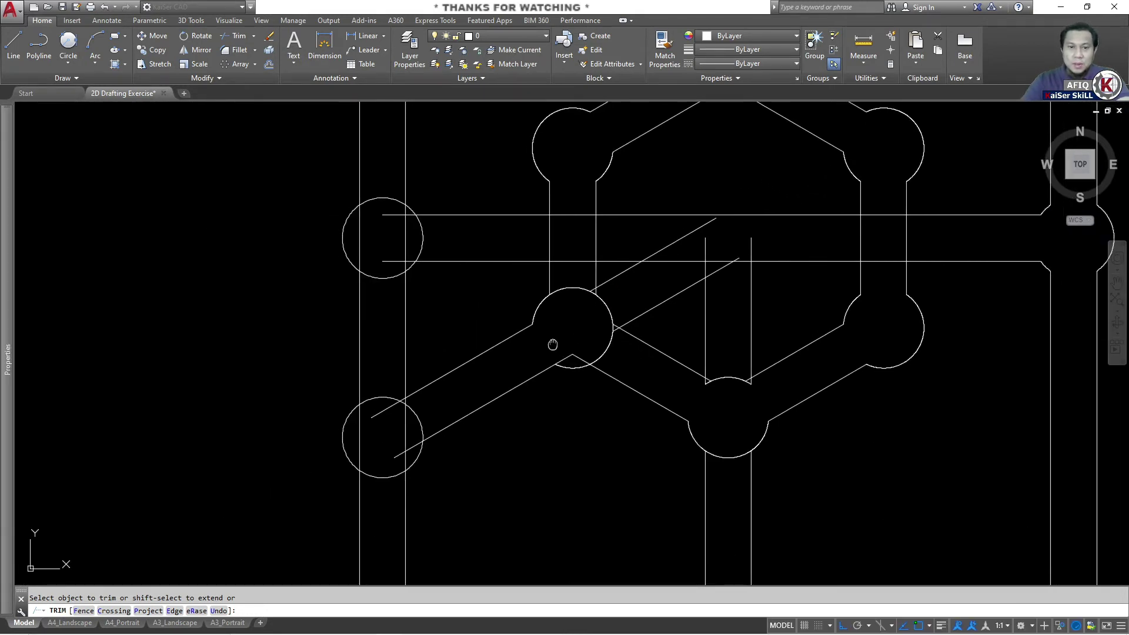
Delete the two stray diagonal lines from the hexagon web
key("Escape")
scroll(683, 294, "up", 1)
left_click(708, 307)
left_click(653, 270)
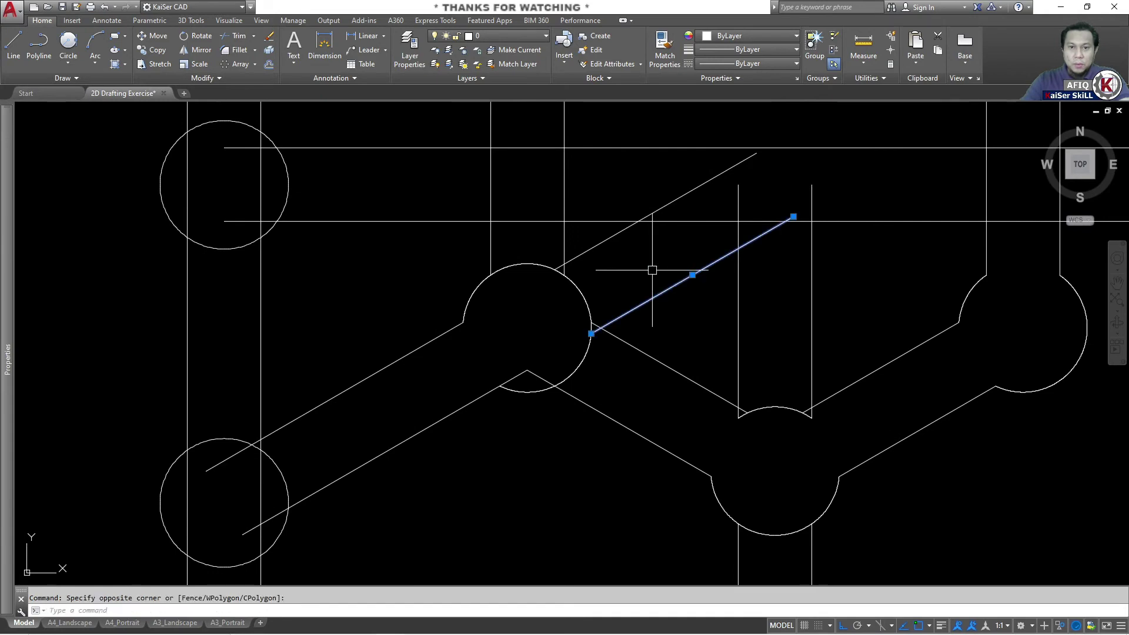
left_click(607, 240)
key("Delete")
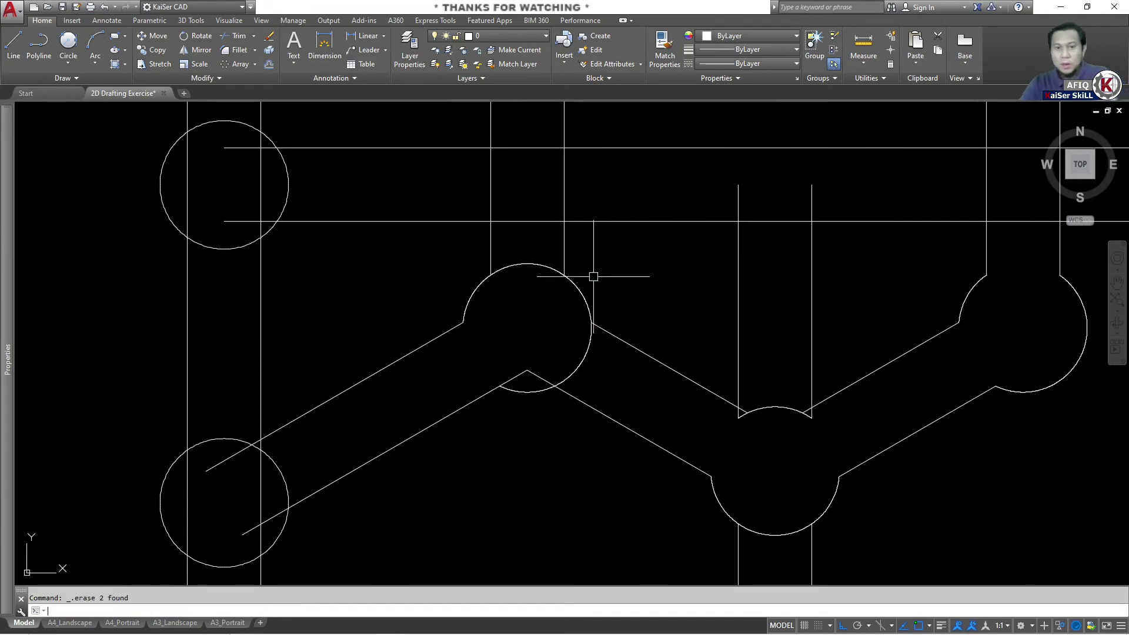
Trim the middle boss circle's top and lower-right arcs and the V segments inside it
middle_click_drag(596, 316, 661, 302)
scroll(600, 383, "up", 2)
type("tr")
key("Return")
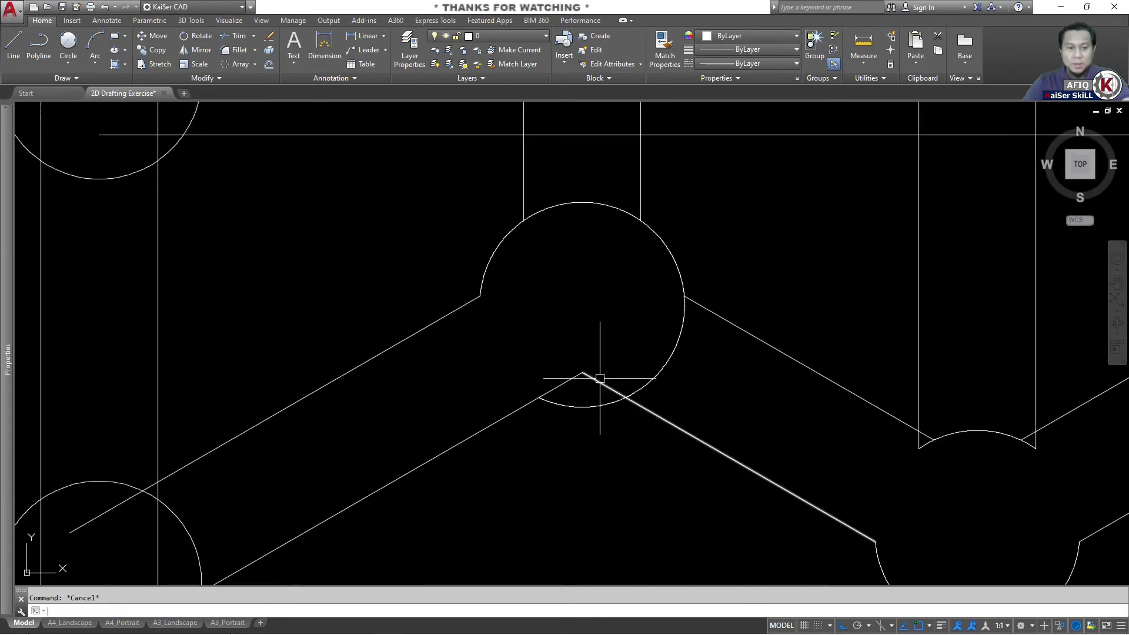
key("Return")
left_click(608, 358)
left_click(529, 391)
left_click(583, 205)
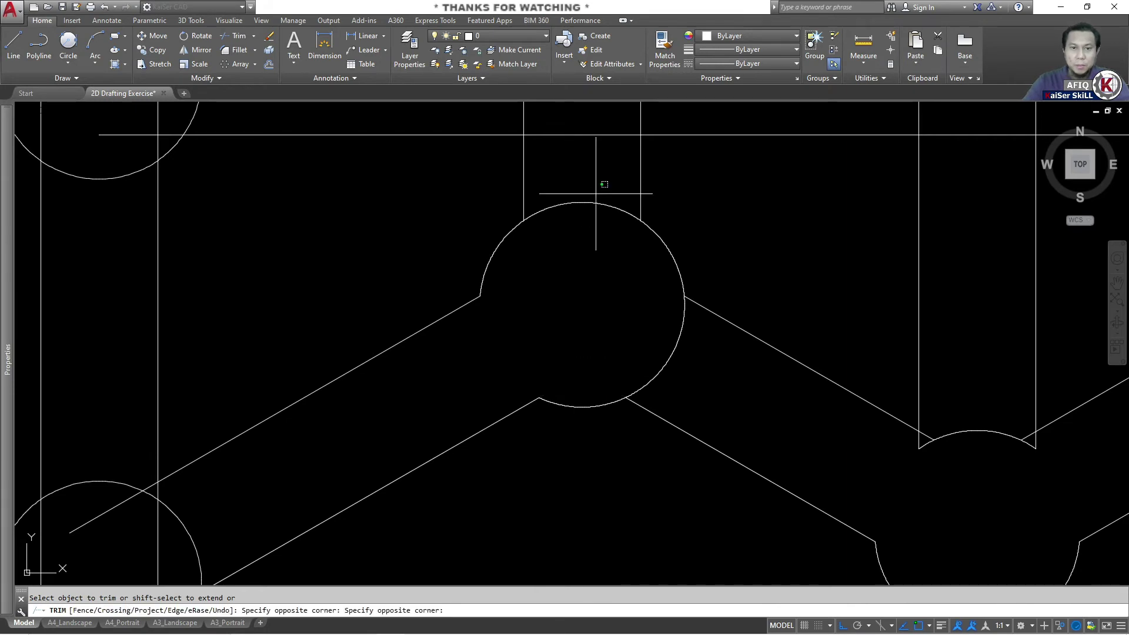
left_click(713, 364)
left_click(620, 328)
scroll(713, 335, "down", 2)
scroll(713, 335, "down", 2)
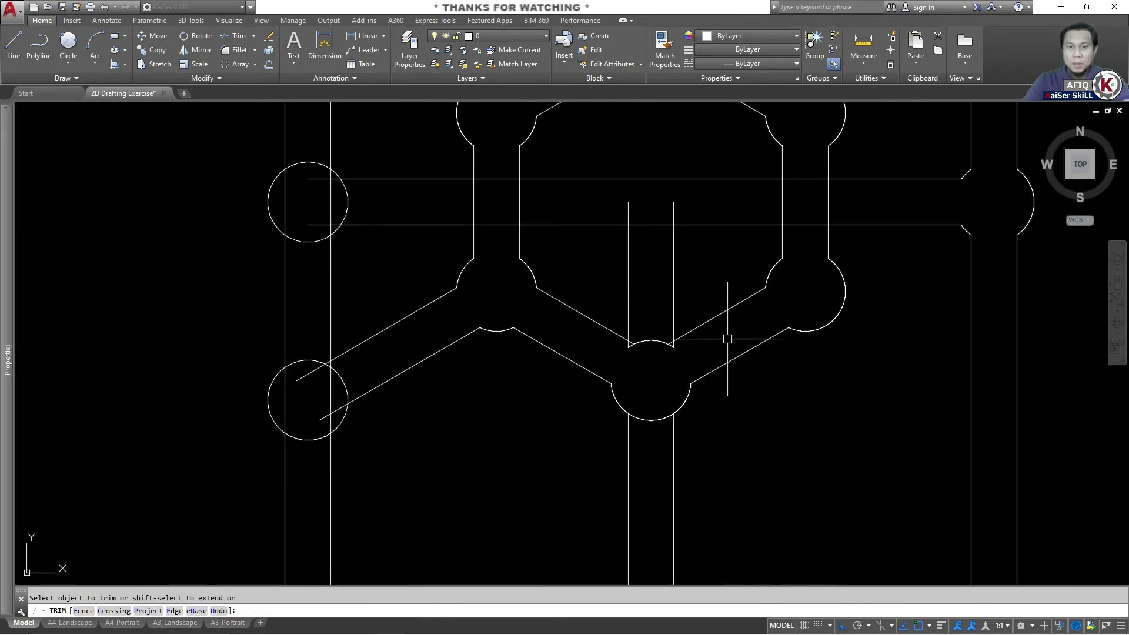
key("Escape")
Delete the two short vertical lines inside the hexagon and trim the arc stub at the junction
left_click(708, 281)
left_click(602, 260)
key("Delete")
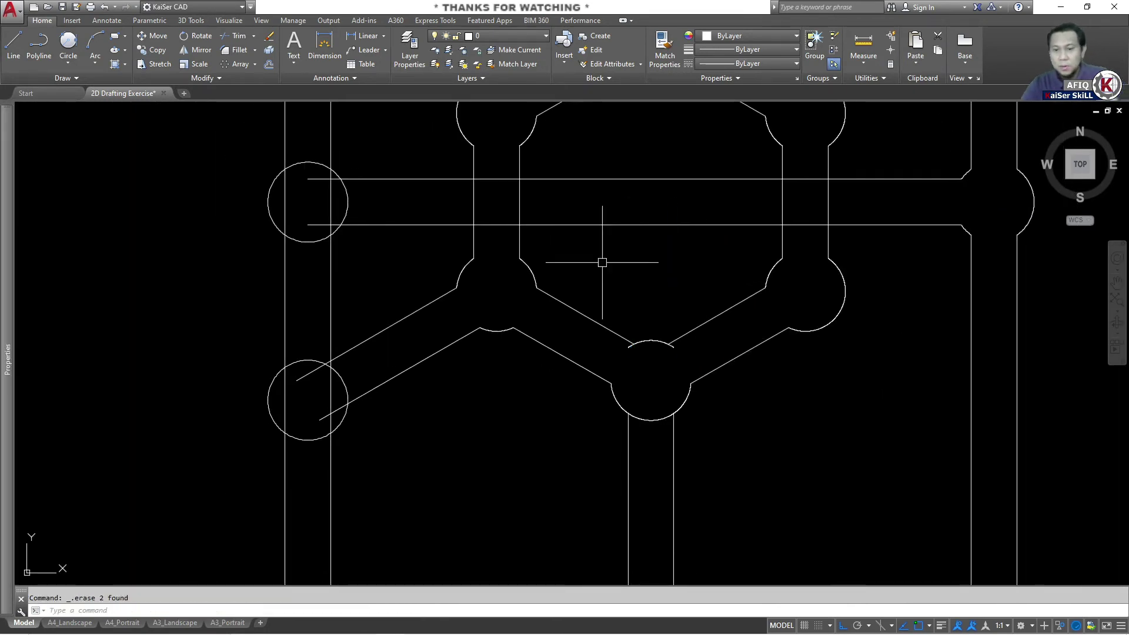
scroll(650, 352, "up", 4)
type("tr")
key("Return")
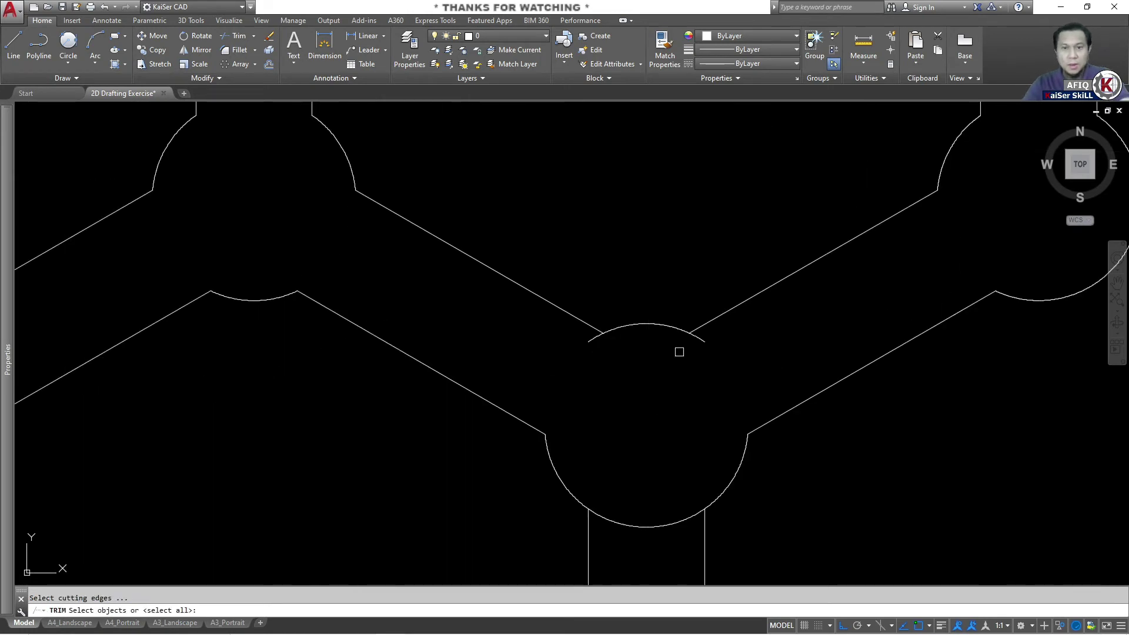
key("Return")
left_click(706, 339)
scroll(594, 342, "down", 4)
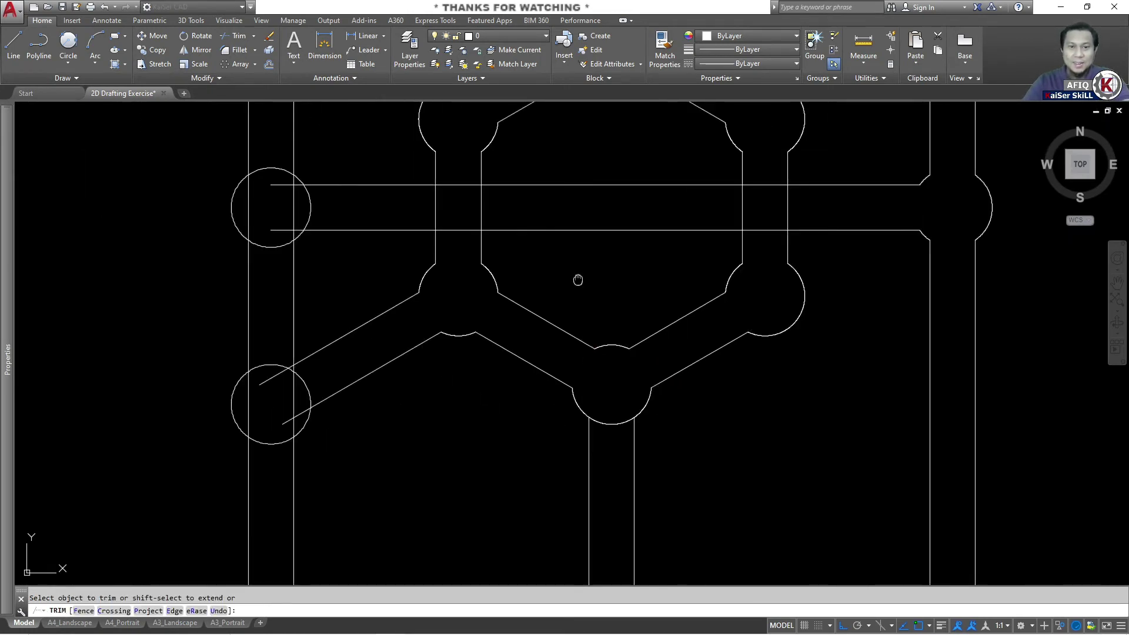
scroll(580, 280, "up", 1)
key("Escape")
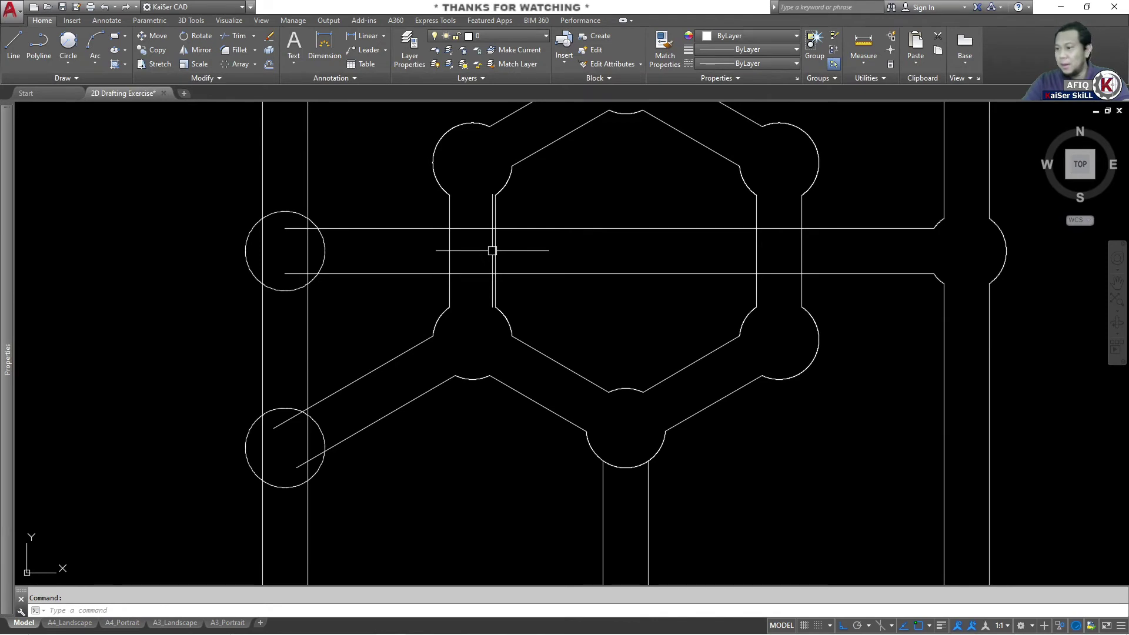
key("alt+Tab")
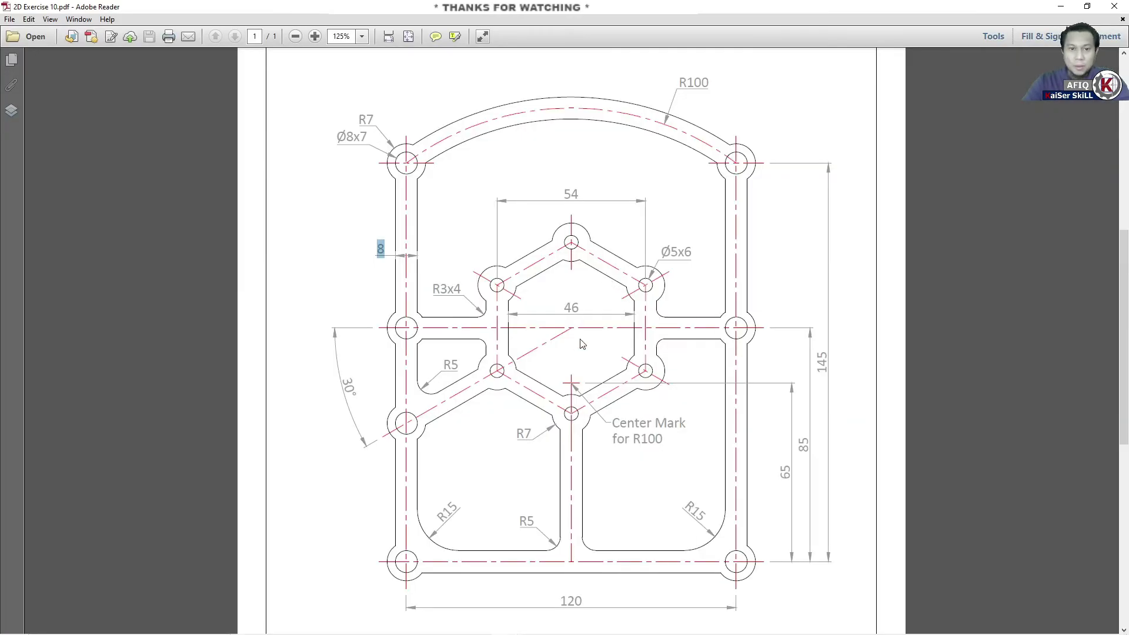
Start a trim using the left vertical line and hexagon right-side lines as cutting edges
key("alt+Tab")
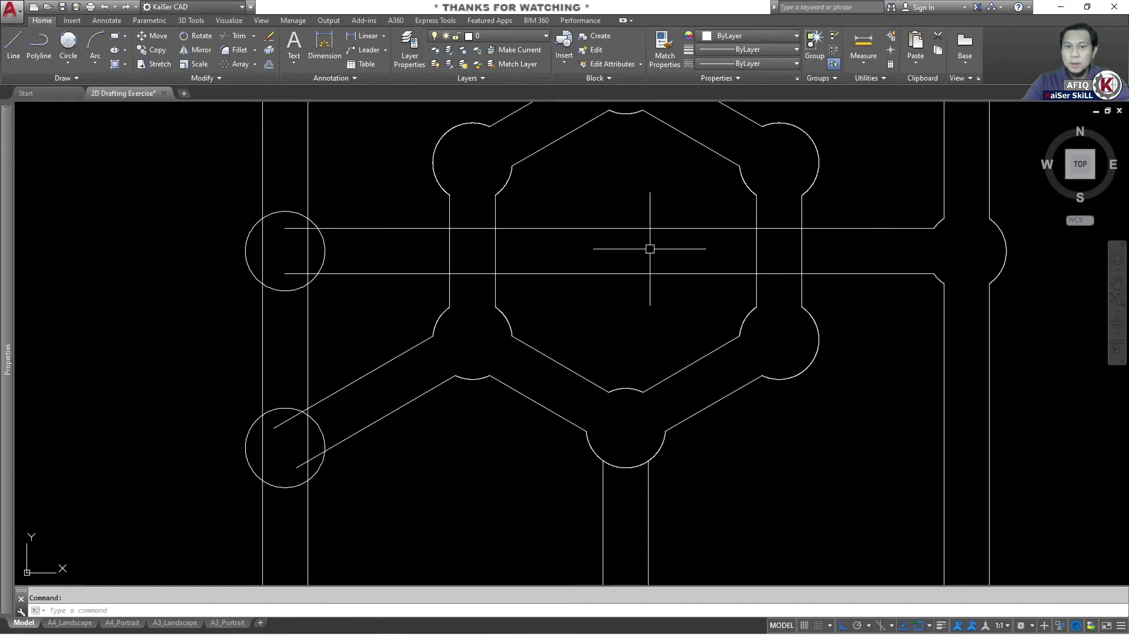
type("tr")
key("Return")
left_click(458, 257)
left_click(396, 256)
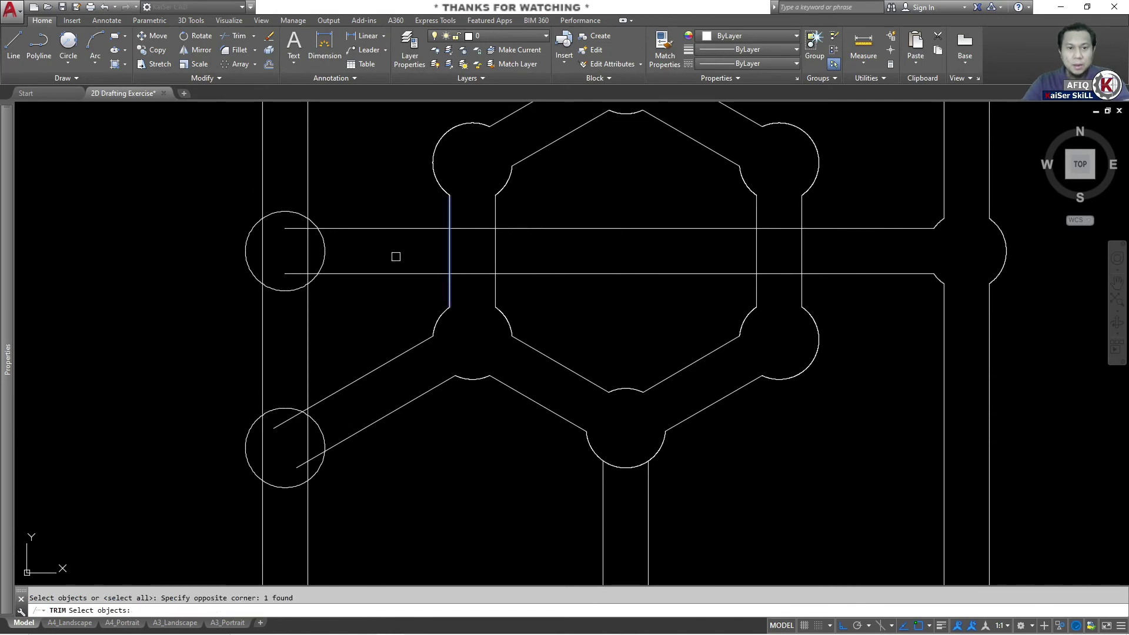
left_click(819, 247)
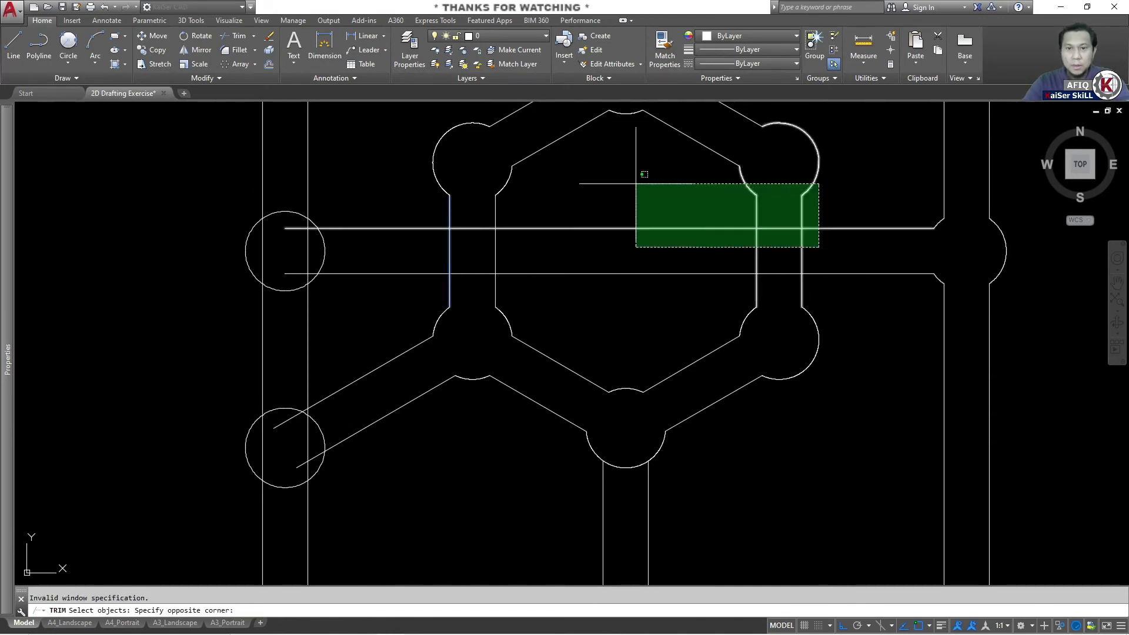
left_click(635, 181)
Trim the horizontal lines inside the hexagon back to the left and right vertical lines
key("Escape")
key("Return")
left_click(829, 242)
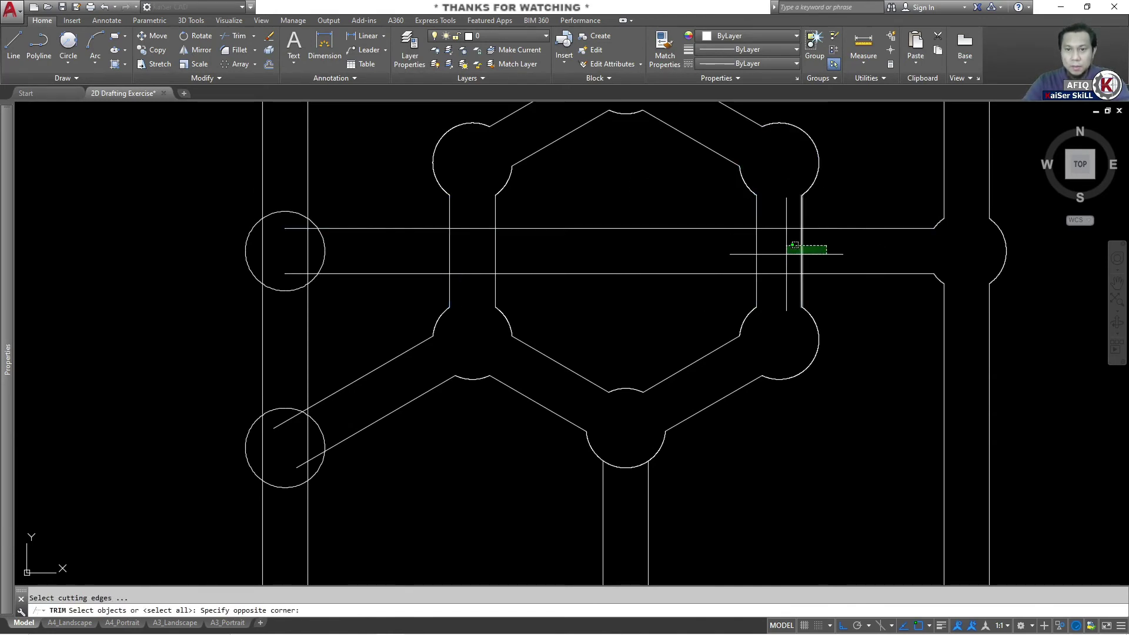
left_click(776, 251)
left_click(450, 247)
key("Return")
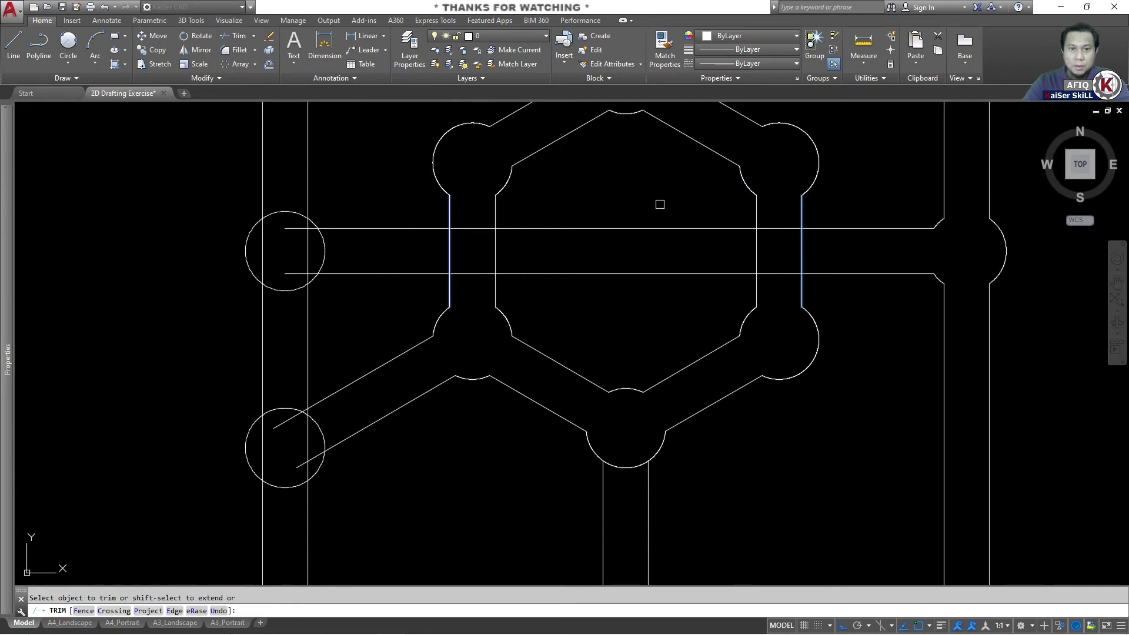
left_click(659, 202)
left_click(594, 288)
key("Escape")
Trim the left boss circle's right and top arcs between the rib lines and rails
scroll(594, 288, "down", 3)
scroll(461, 260, "up", 5)
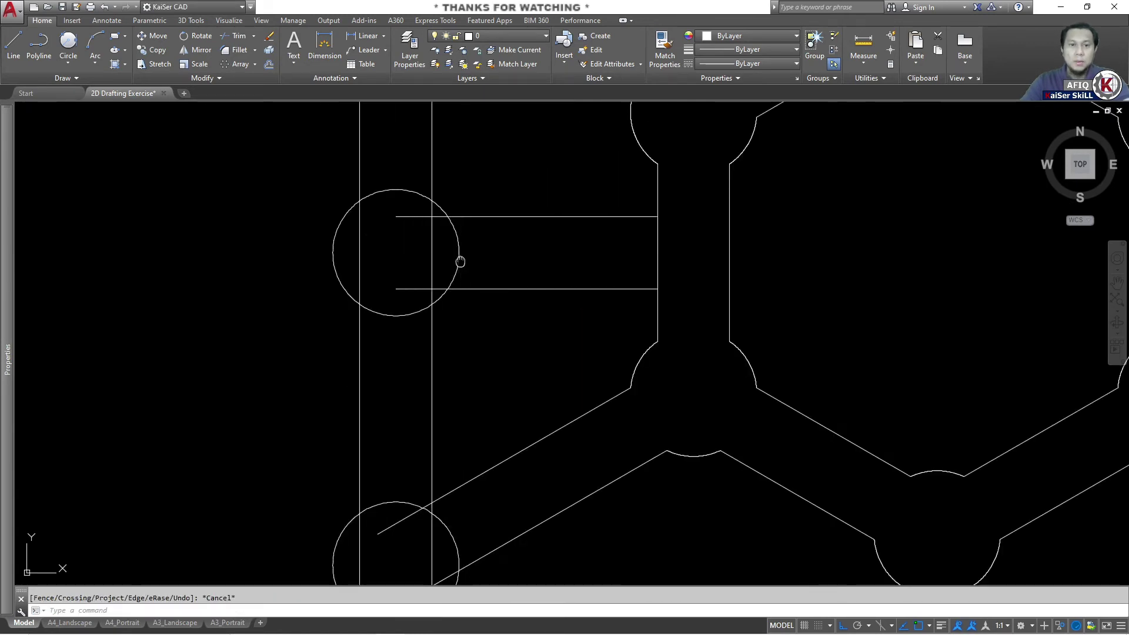
scroll(529, 271, "down", 1)
key("Escape")
key("Return")
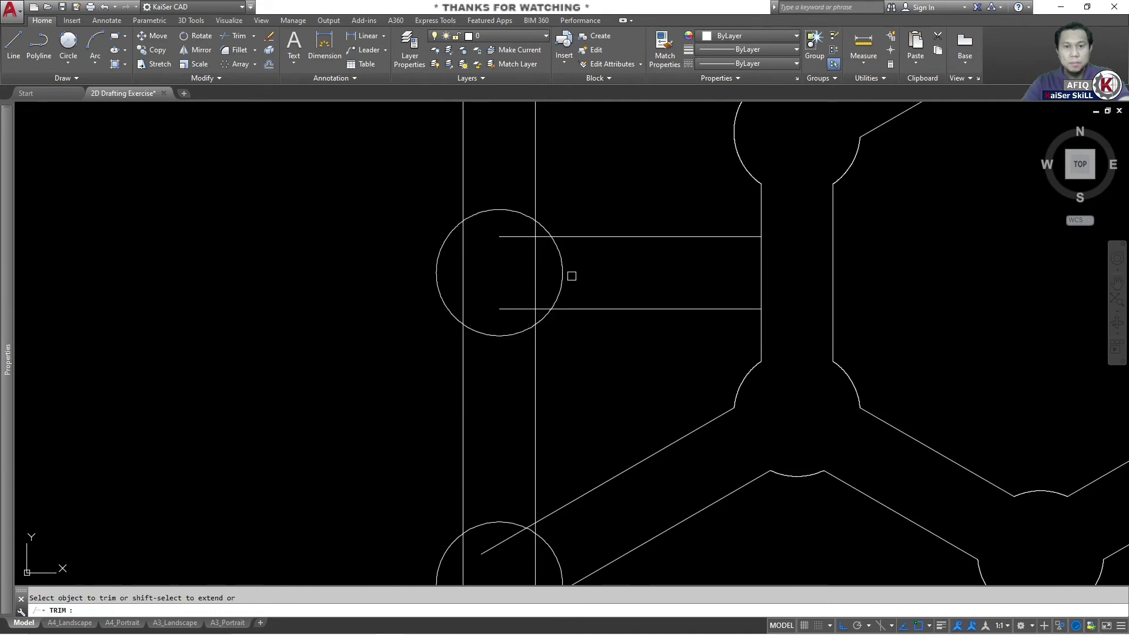
left_click(594, 270)
left_click(519, 271)
left_click(497, 173)
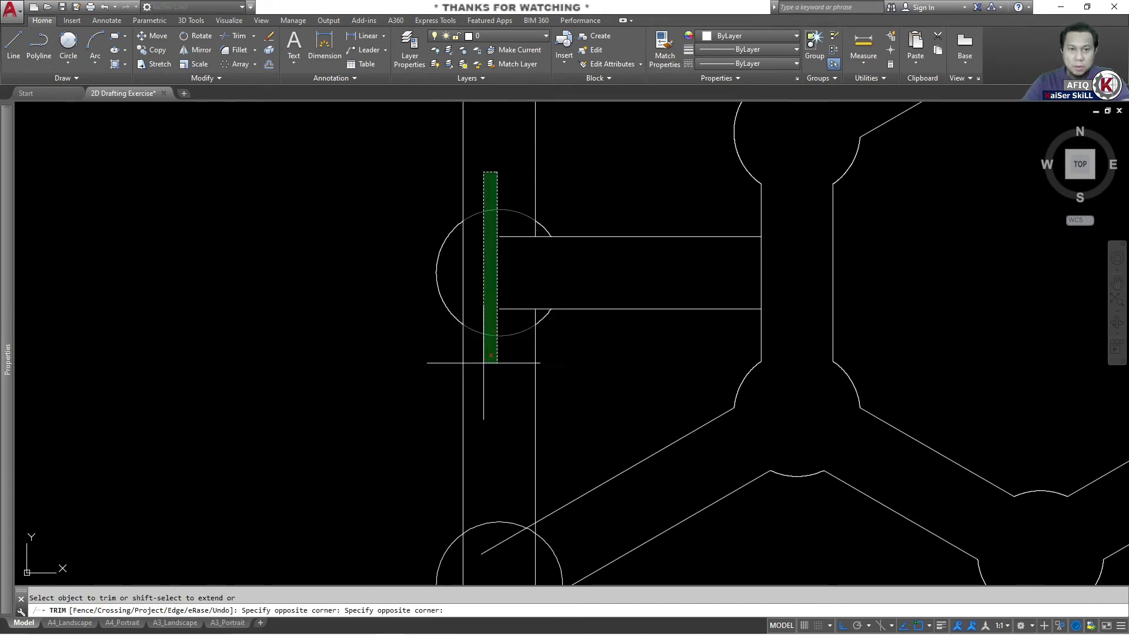
left_click(487, 315)
key("Escape")
Trim the rib line ends near the boss's upper and lower arcs with crossing areas
scroll(539, 239, "up", 4)
scroll(541, 240, "up", 2)
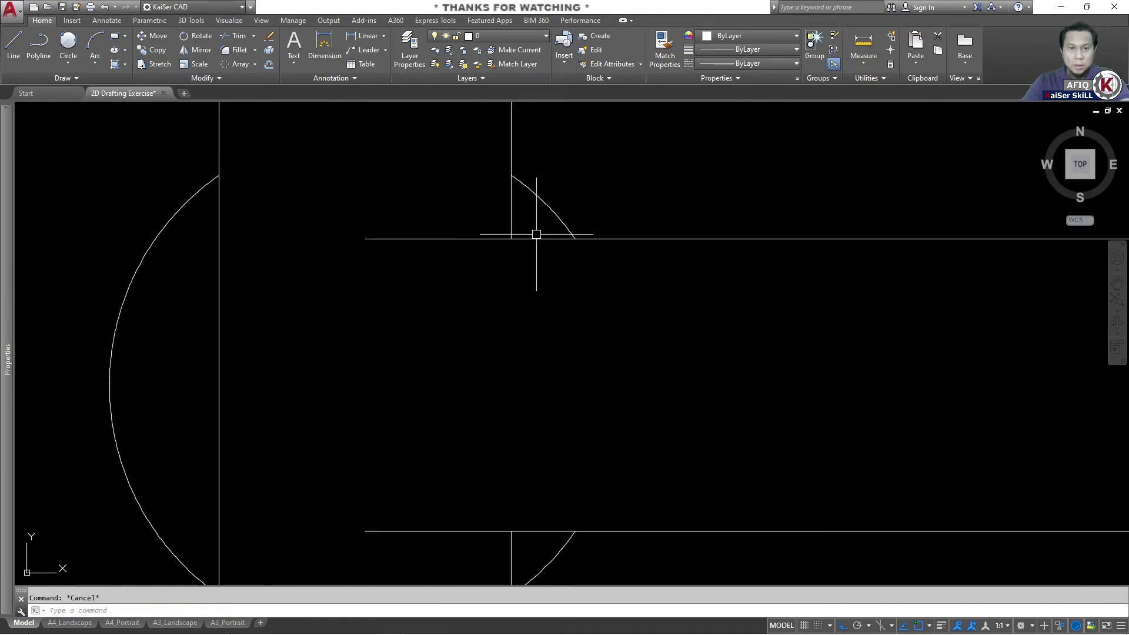
type("t")
key("Return")
left_click(528, 262)
left_click(488, 223)
scroll(486, 227, "down", 3)
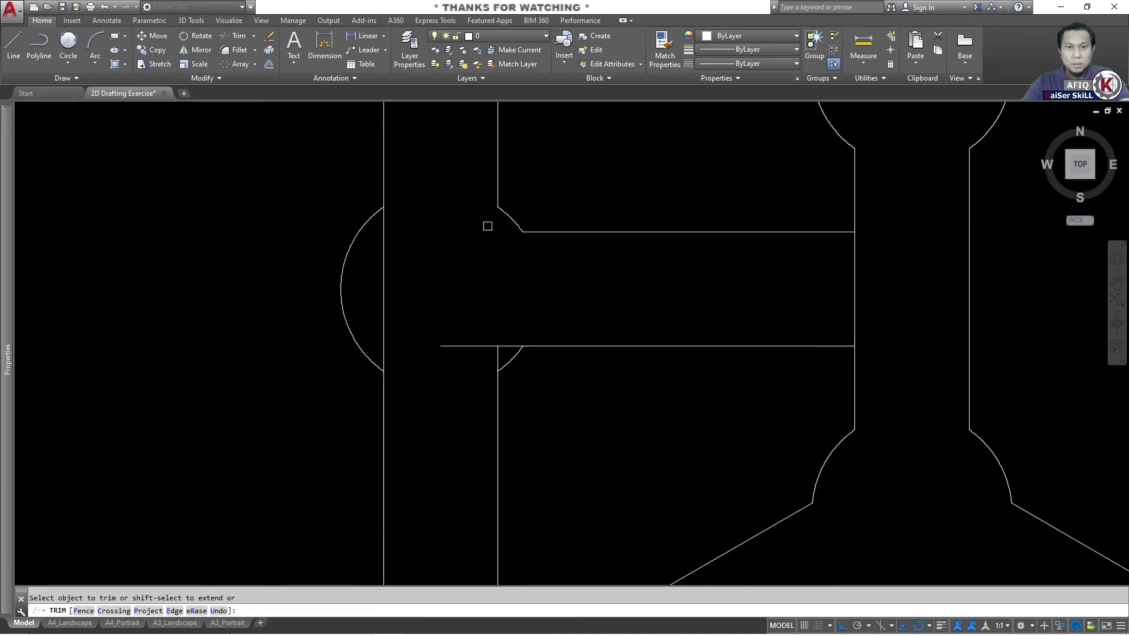
scroll(507, 353, "up", 3)
left_click(483, 318)
left_click(466, 344)
left_click(264, 222)
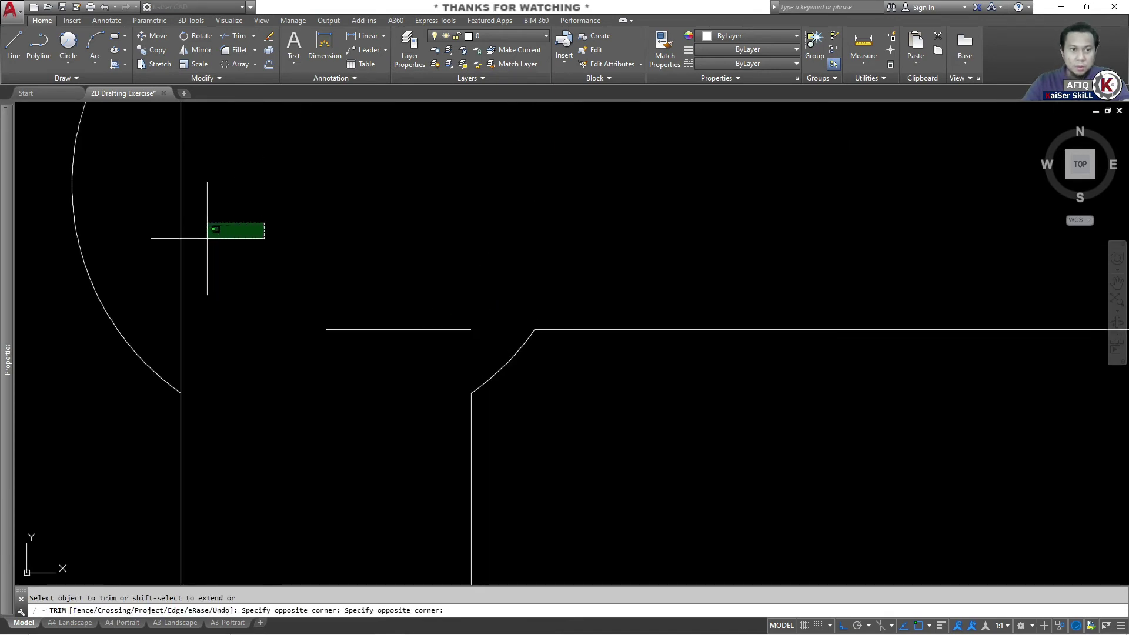
left_click(174, 237)
key("Escape")
Erase the short leftover stub and the two stray segments elsewhere on the plate
scroll(282, 267, "down", 4)
left_click(297, 290)
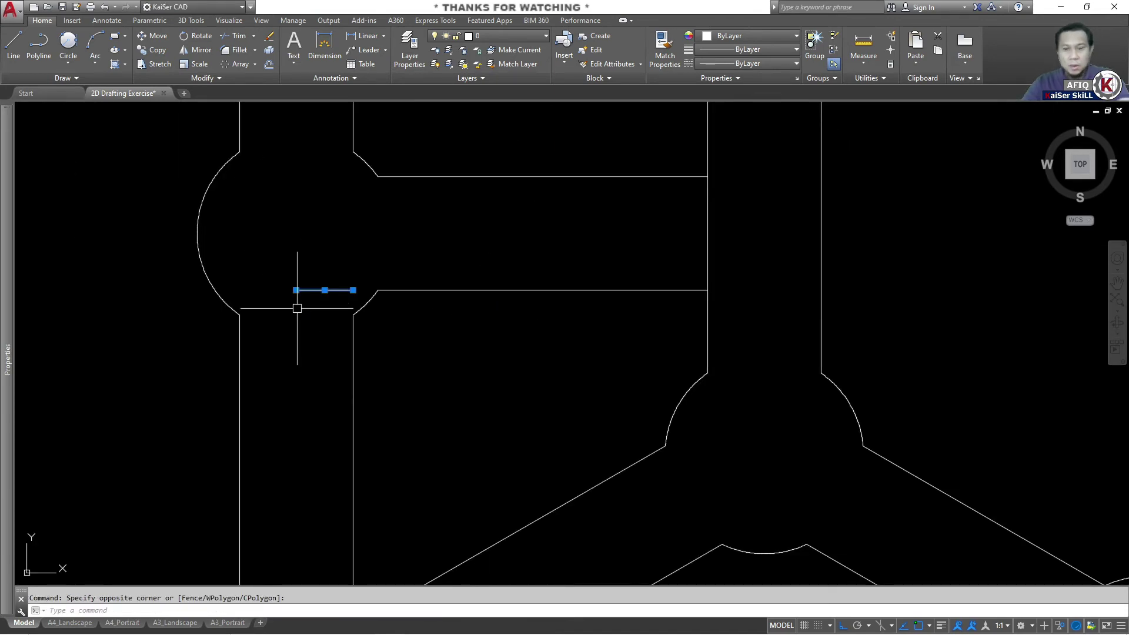
key("Delete")
scroll(298, 303, "down", 5)
mouse_move(298, 303)
middle_mouse_down()
mouse_move(395, 424)
mouse_move(359, 325)
middle_mouse_up()
scroll(359, 324, "up", 5)
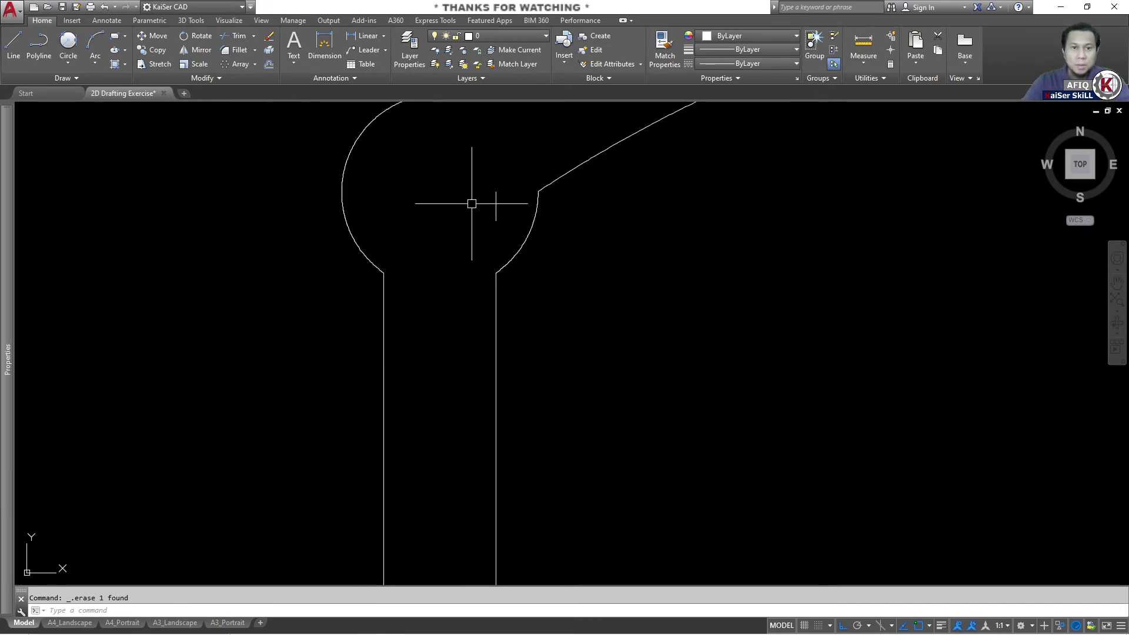
left_click(508, 181)
middle_click_drag(464, 227, 162, 285)
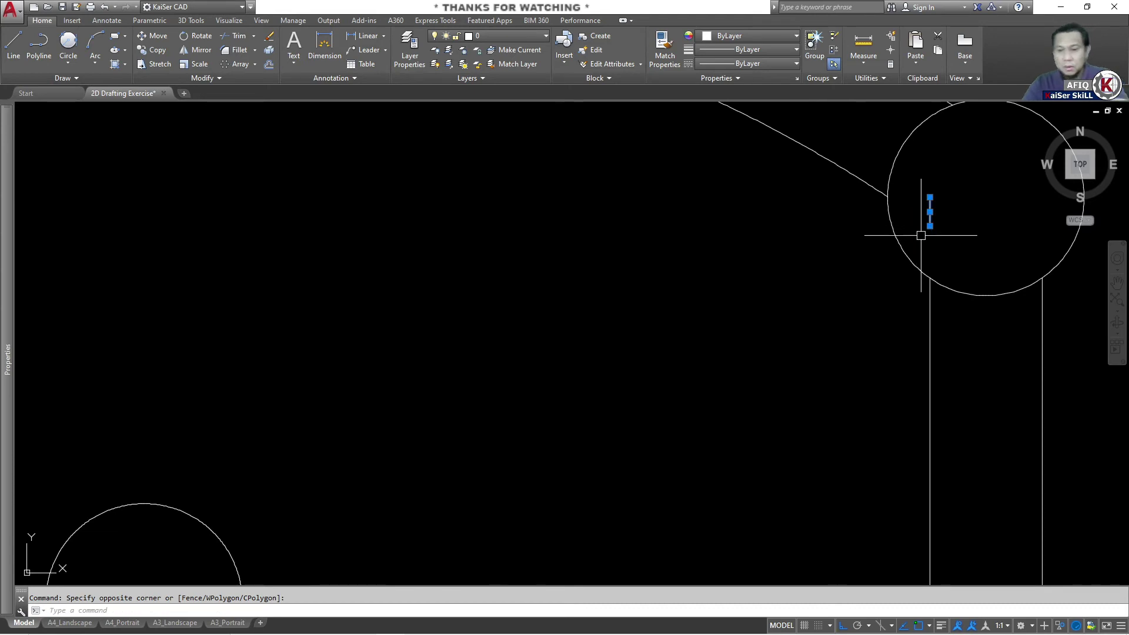
left_click(931, 227)
key("Delete")
scroll(932, 224, "down", 5)
middle_click_drag(715, 410, 650, 233)
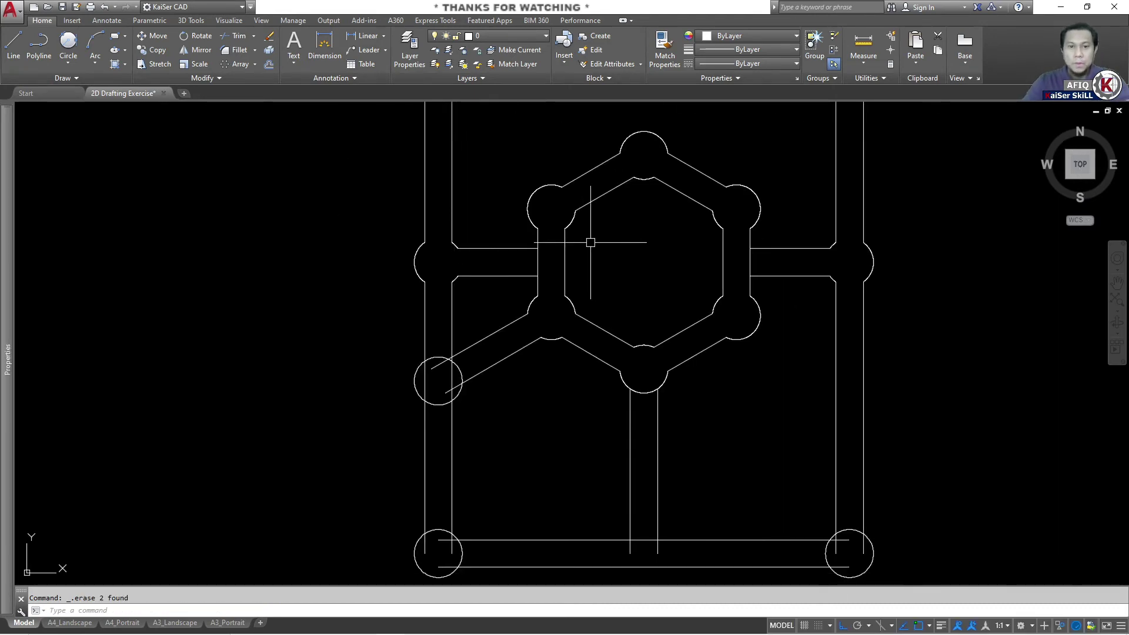
Pan and zoom to bring the bottom rail and lower-left boss into view
scroll(537, 262, "up", 4)
key("Return")
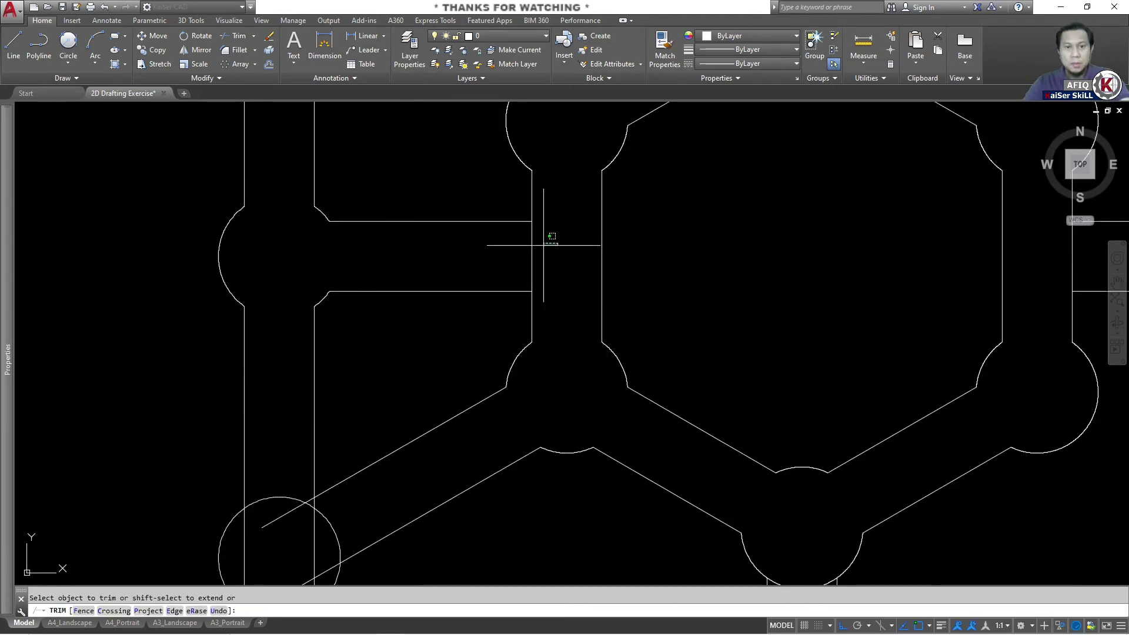
scroll(769, 267, "up", 2)
middle_click_drag(769, 267, 840, 289)
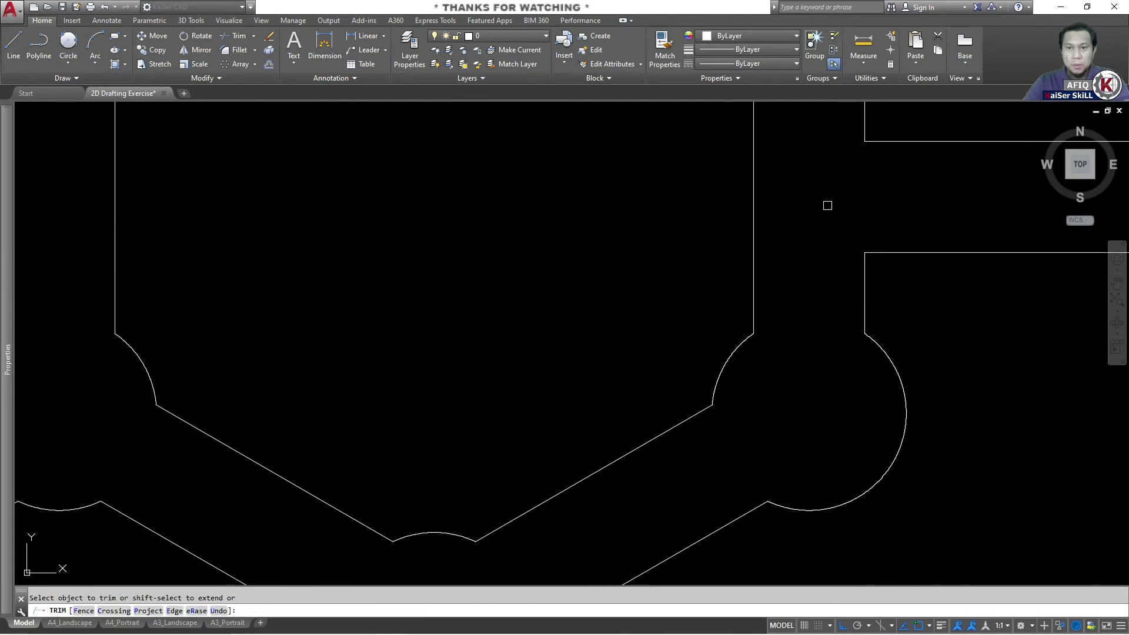
scroll(827, 206, "down", 4)
key("Escape")
mouse_move(408, 335)
middle_mouse_down()
mouse_move(479, 315)
mouse_move(504, 293)
middle_mouse_up()
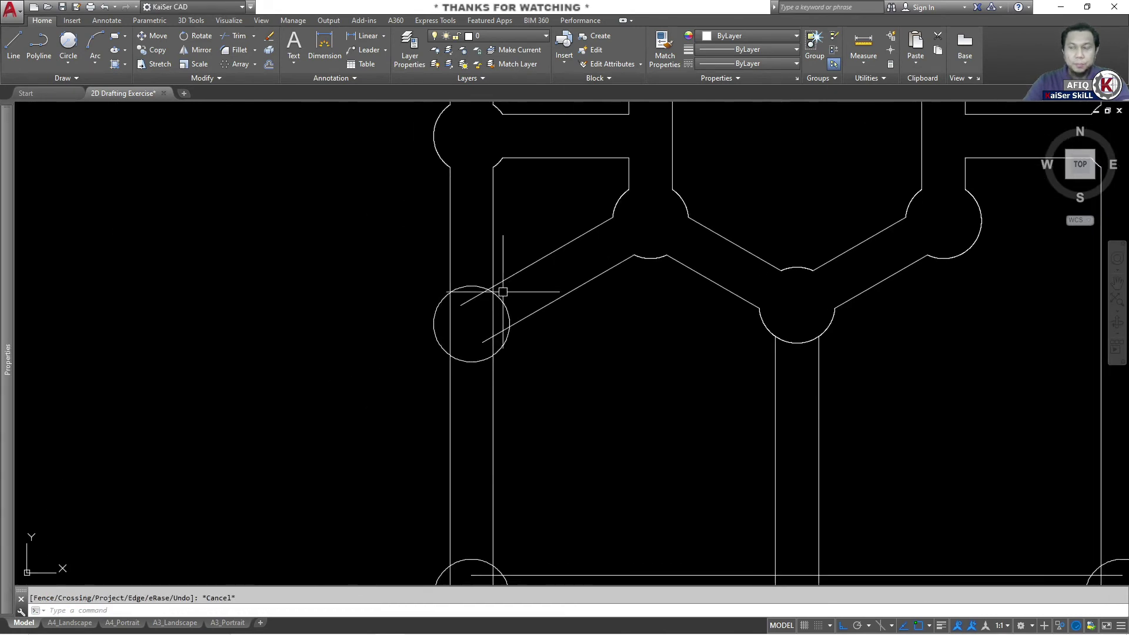
middle_click_drag(524, 420, 471, 338)
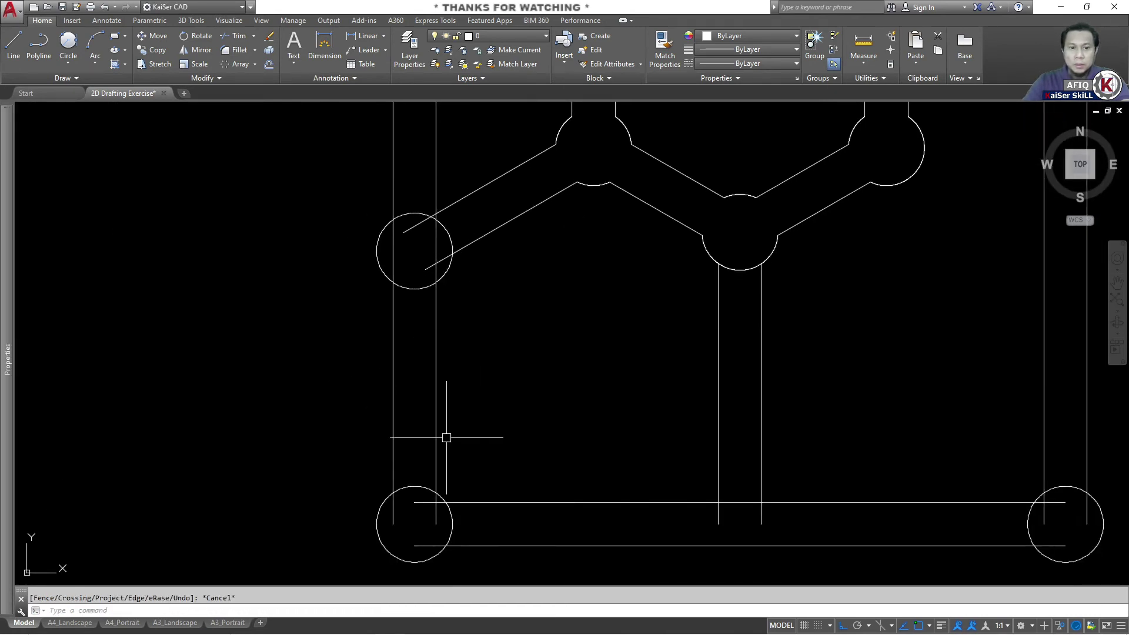
scroll(405, 511, "up", 6)
key("Escape")
scroll(431, 434, "down", 4)
scroll(512, 390, "down", 1)
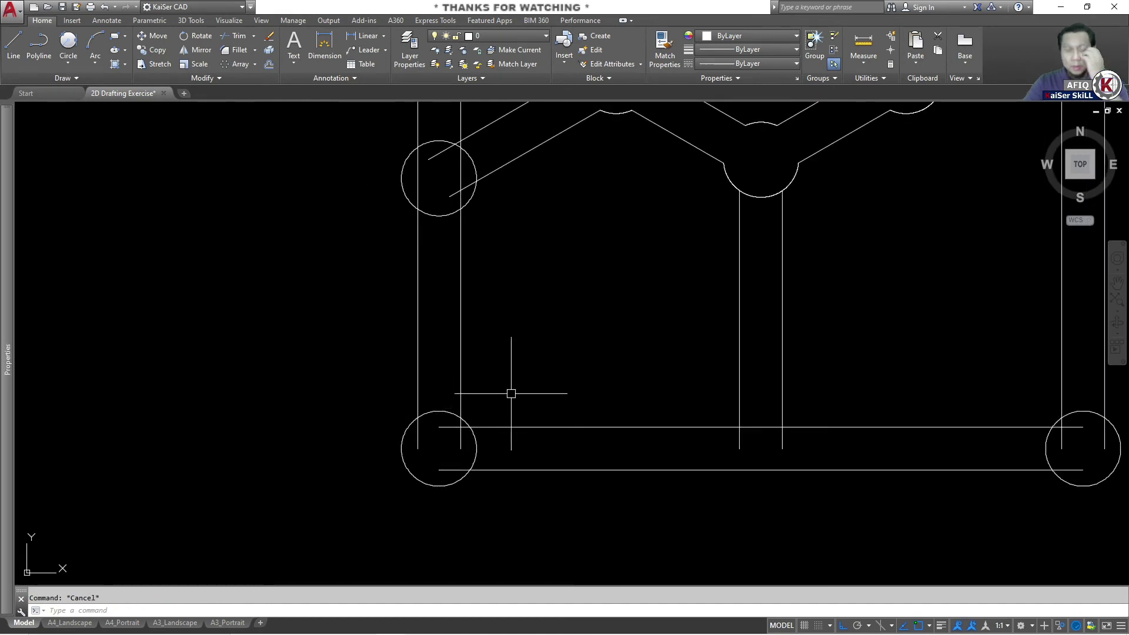
scroll(511, 391, "down", 1)
scroll(694, 517, "up", 2)
Trim the middle rib's line stubs below the bottom rail with a crossing fence
type("tr")
key("Return")
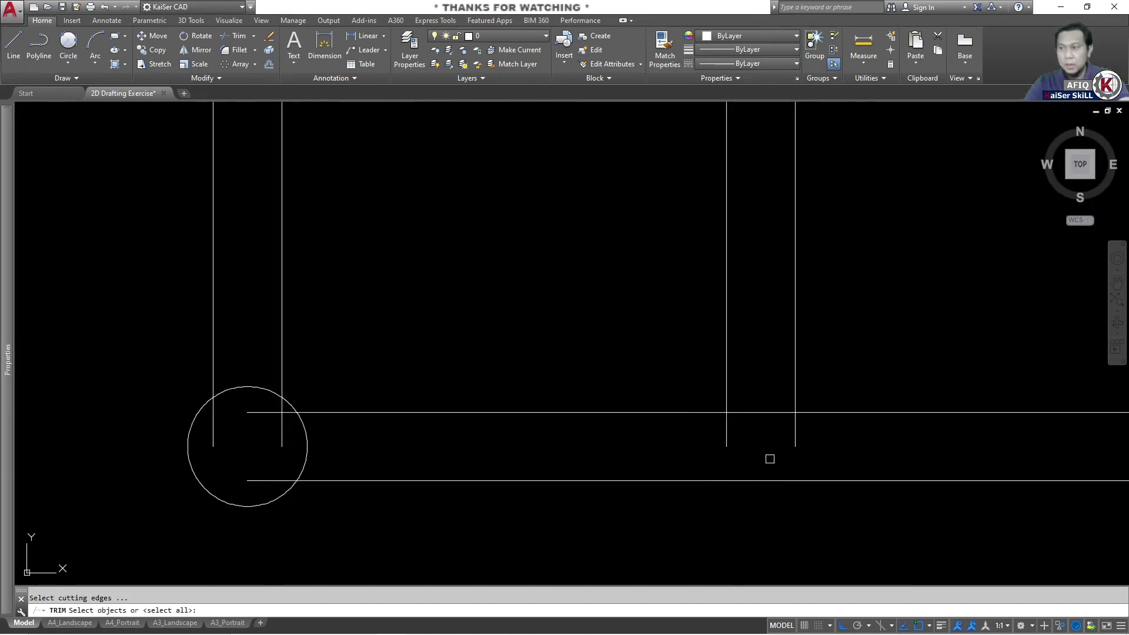
key("Return")
left_click_drag(842, 429, 711, 458)
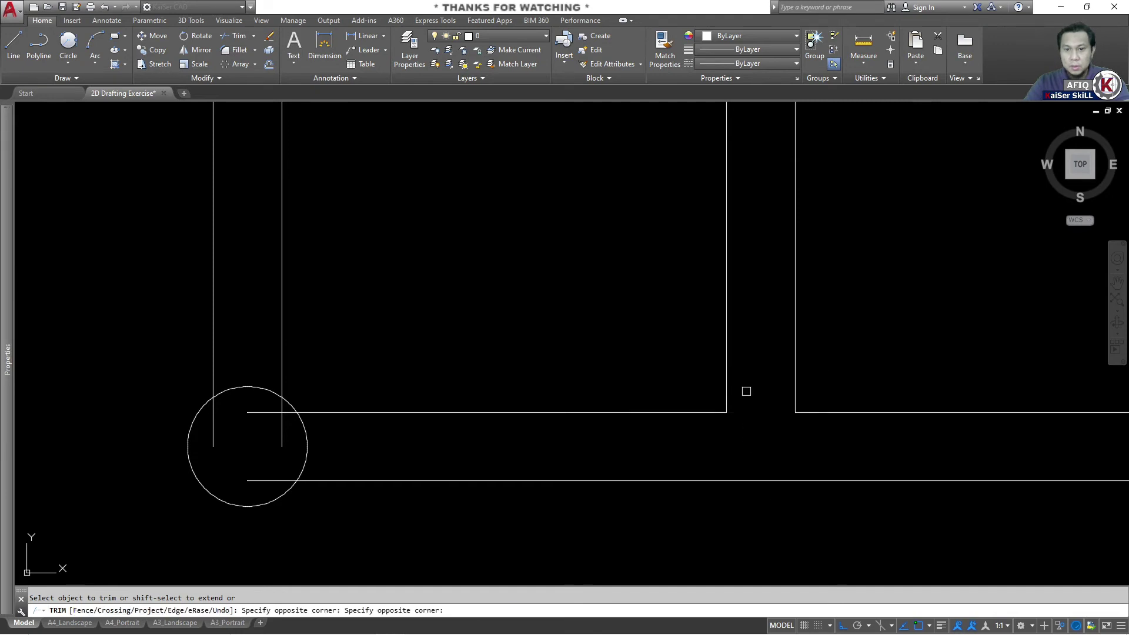
key("Escape")
scroll(734, 376, "down", 4)
middle_click_drag(733, 376, 725, 355)
middle_click_drag(807, 304, 791, 388)
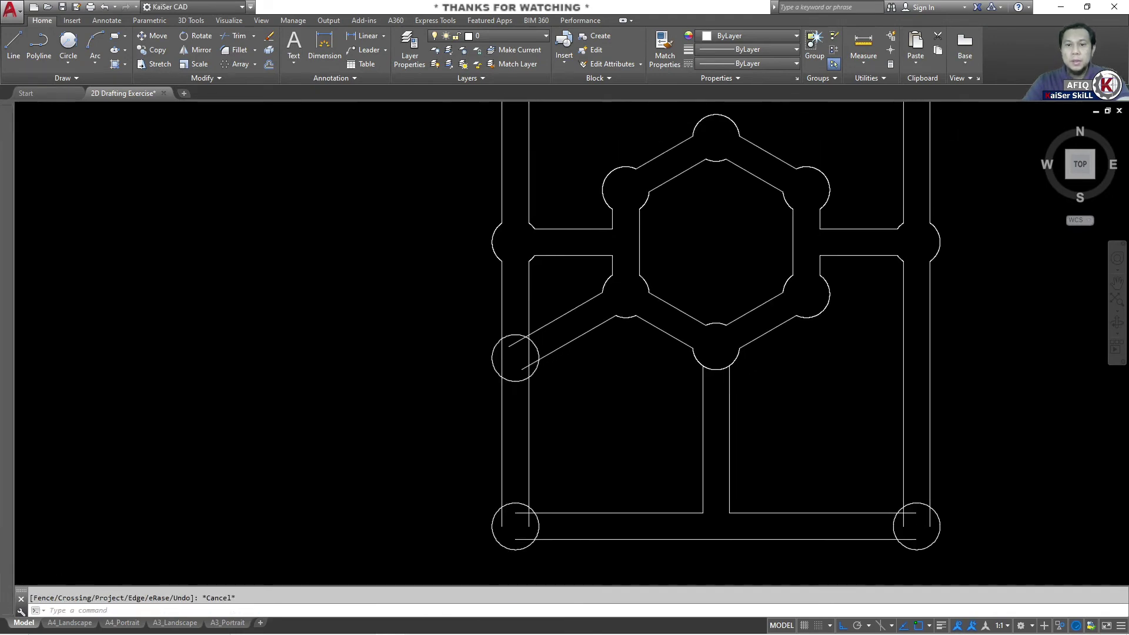
scroll(526, 353, "up", 2)
scroll(528, 353, "up", 3)
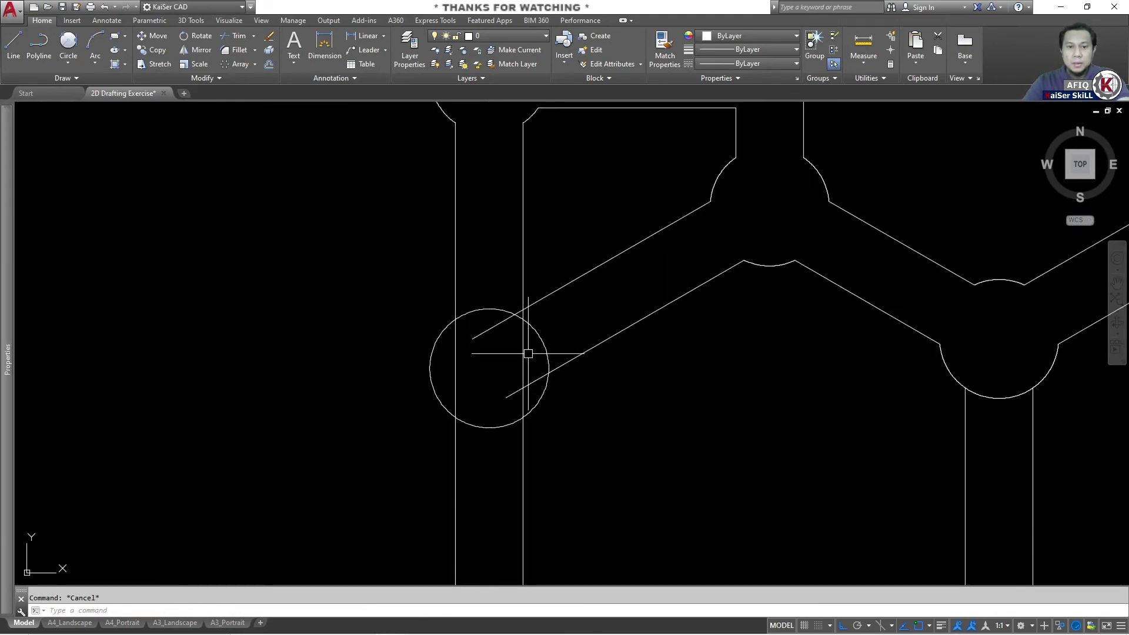
type("tr")
key("Return")
key("Escape")
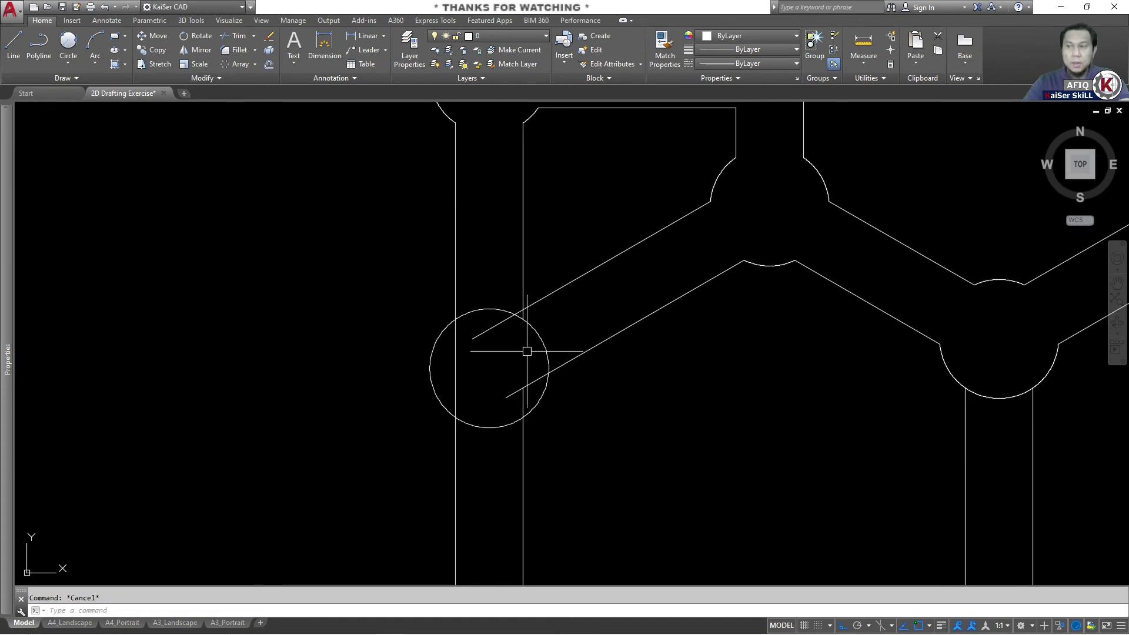
scroll(616, 298, "down", 2)
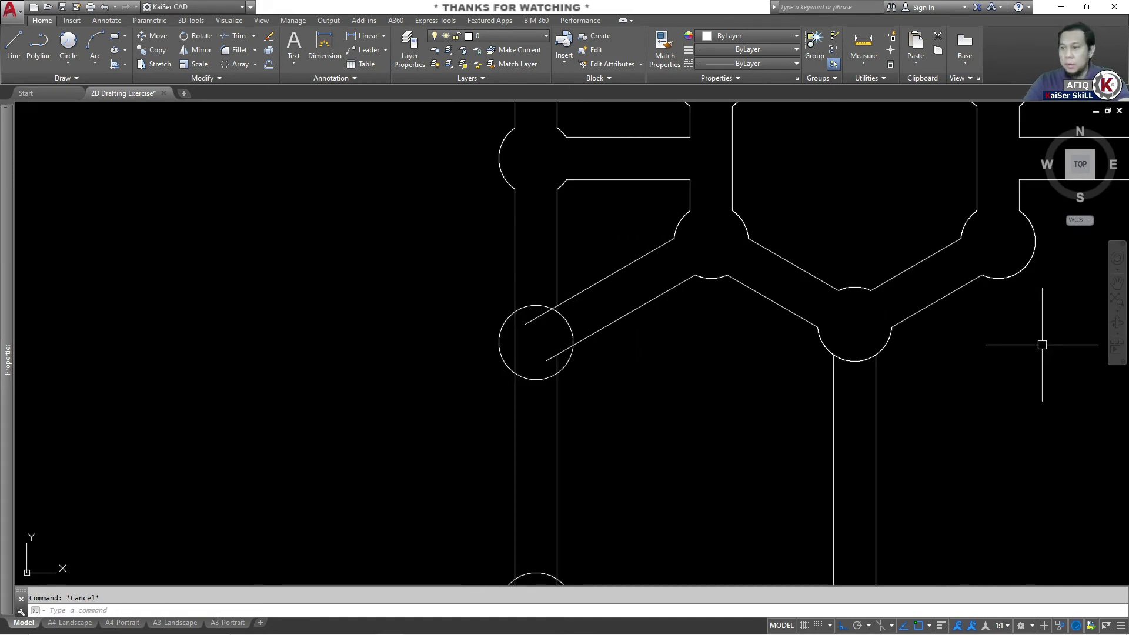
key("alt+Tab")
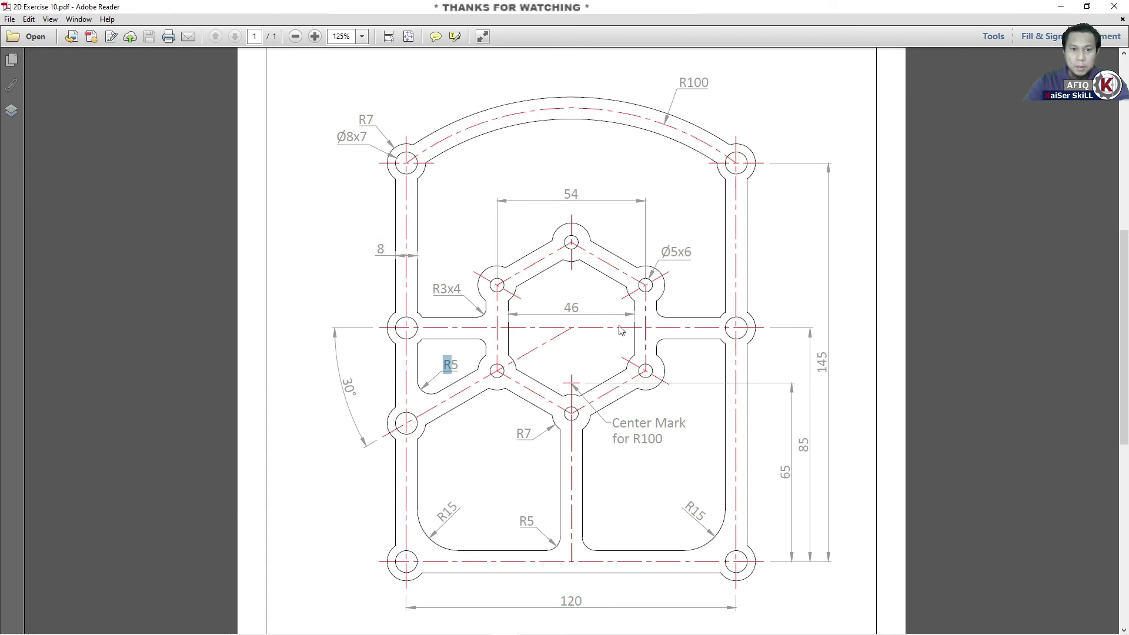
Set the fillet radius to 5 and round the corners of the two pockets beside the hexagon
left_click(1057, 7)
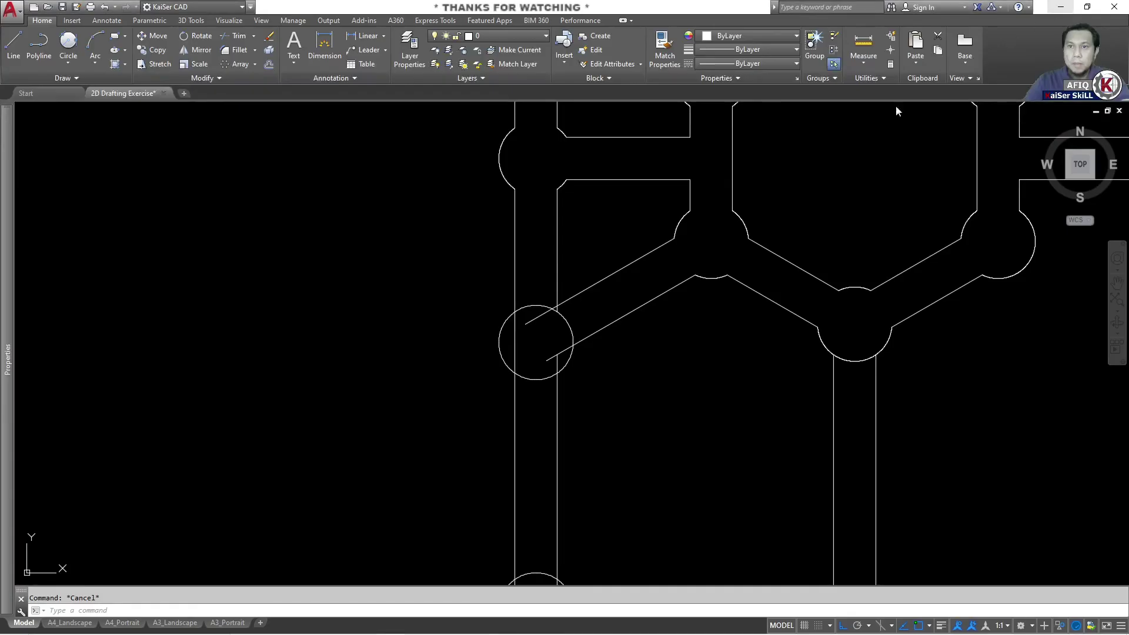
type("f")
key("Return")
type("r")
key("Return")
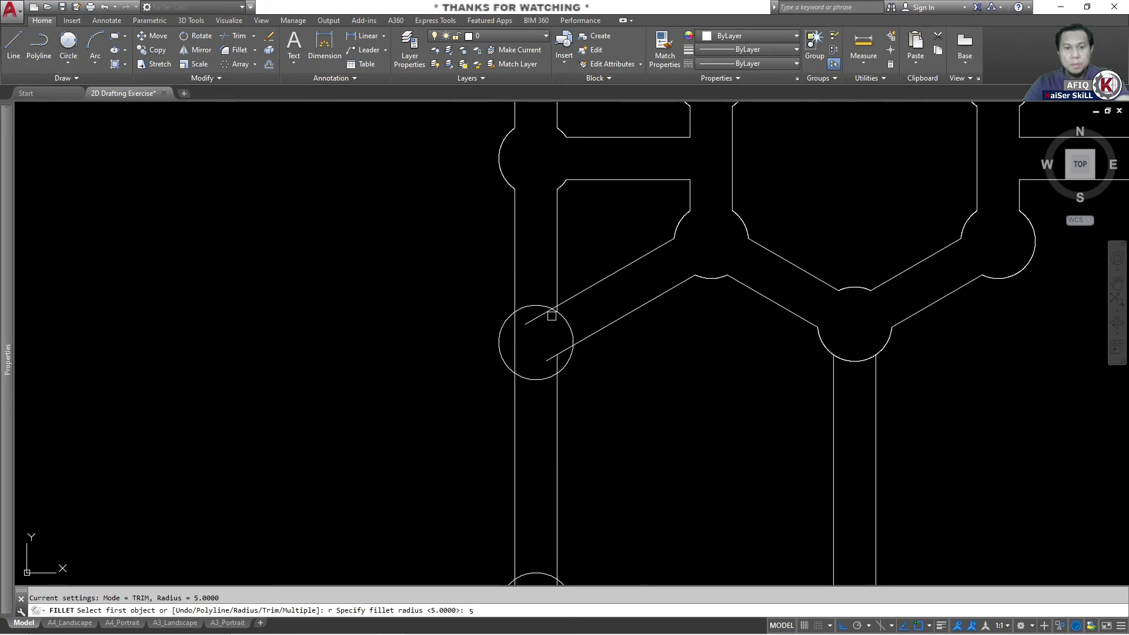
key("Return")
left_click(583, 291)
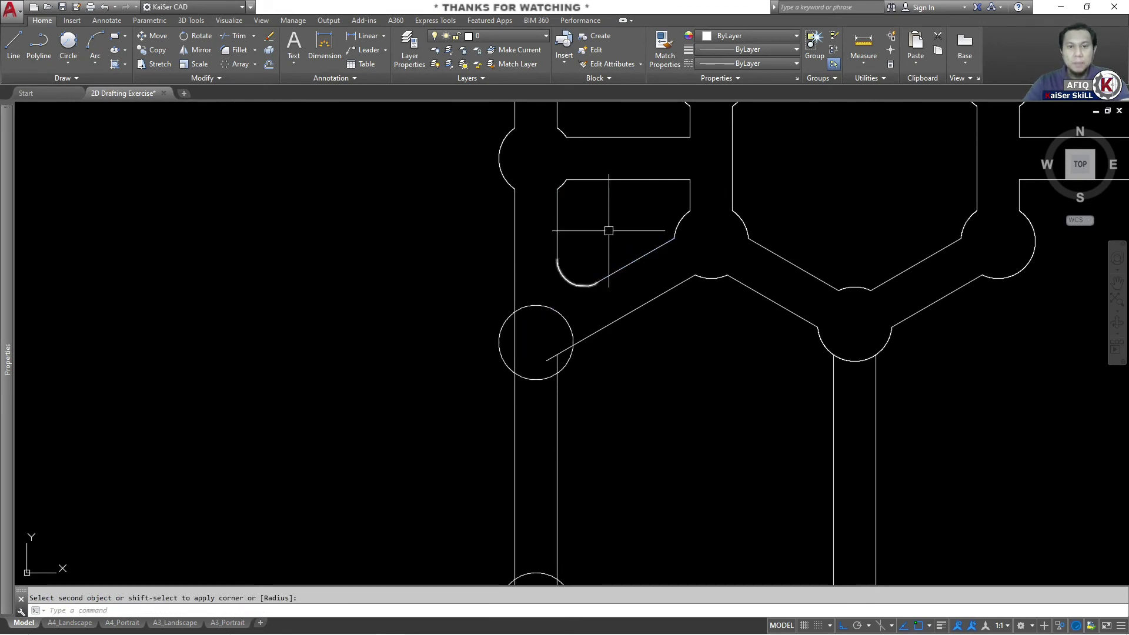
type("f")
key("Return")
type("r")
key("Return")
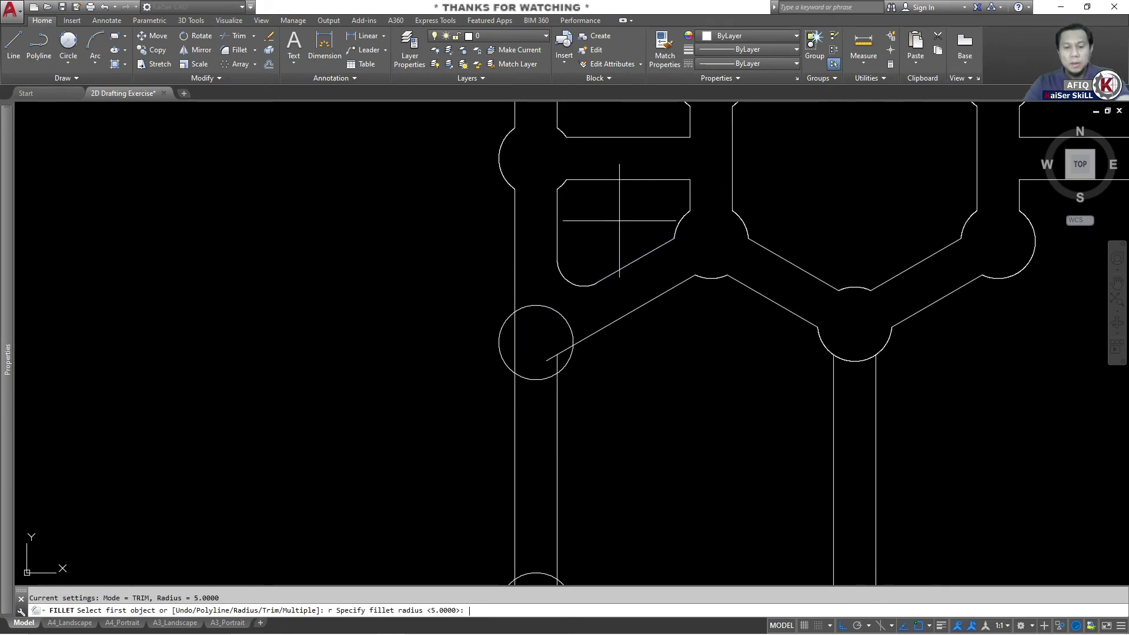
key("Return")
type("m")
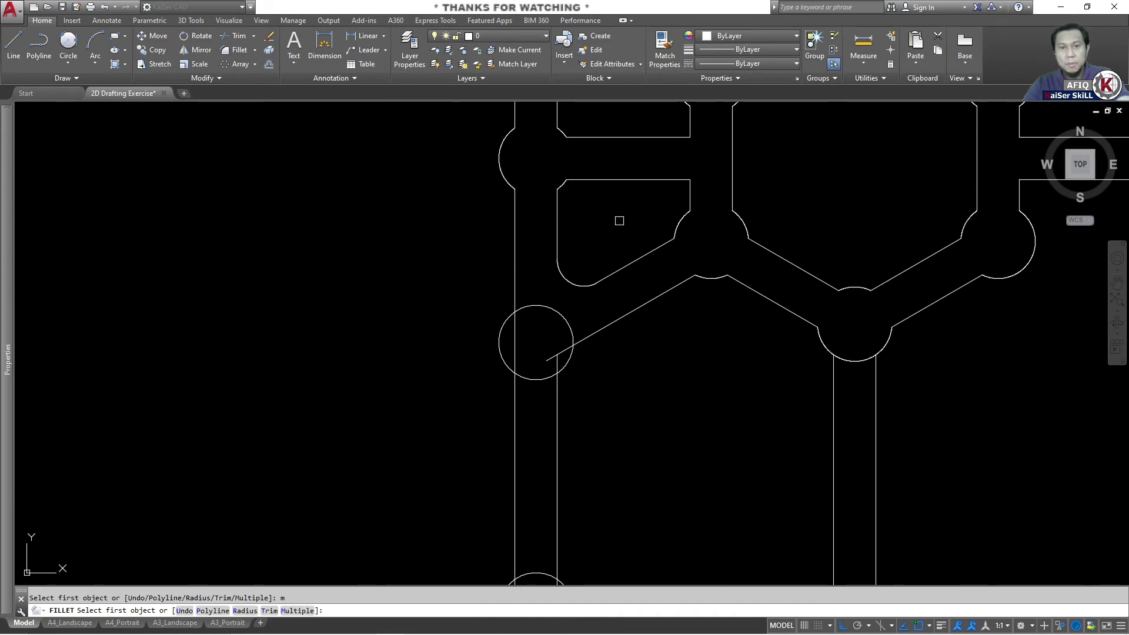
left_click(664, 178)
left_click(688, 192)
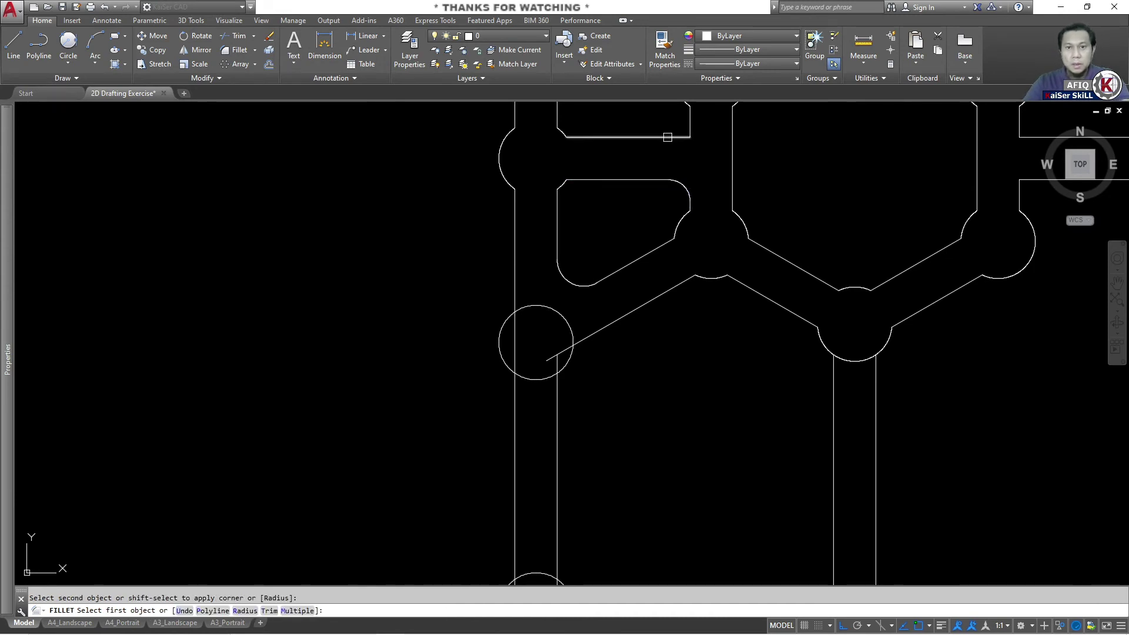
left_click(665, 137)
left_click(690, 124)
Fillet the corners of the two pockets right of the hexagon at R5
middle_click_drag(838, 142, 643, 228)
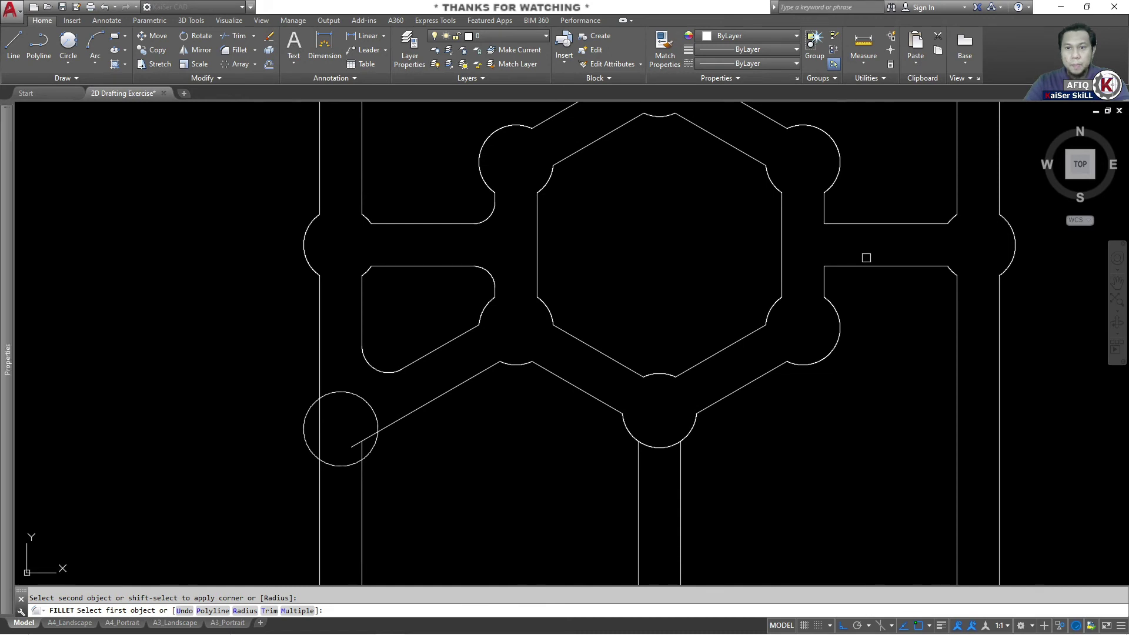
left_click(836, 270)
left_click(826, 274)
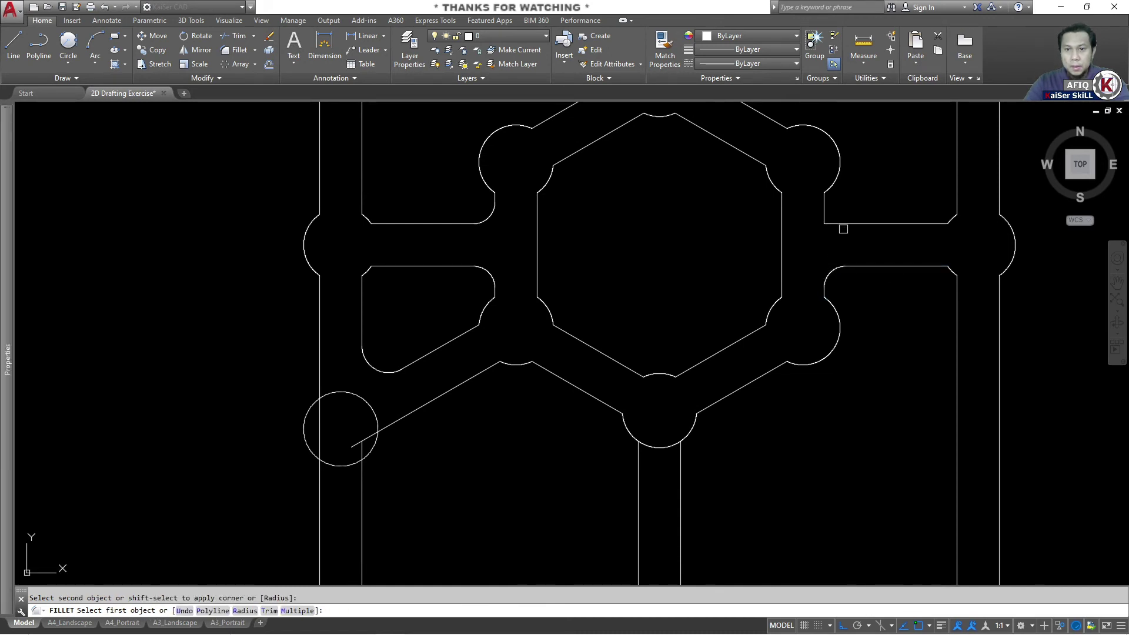
left_click(843, 224)
left_click(824, 206)
scroll(825, 205, "down", 3)
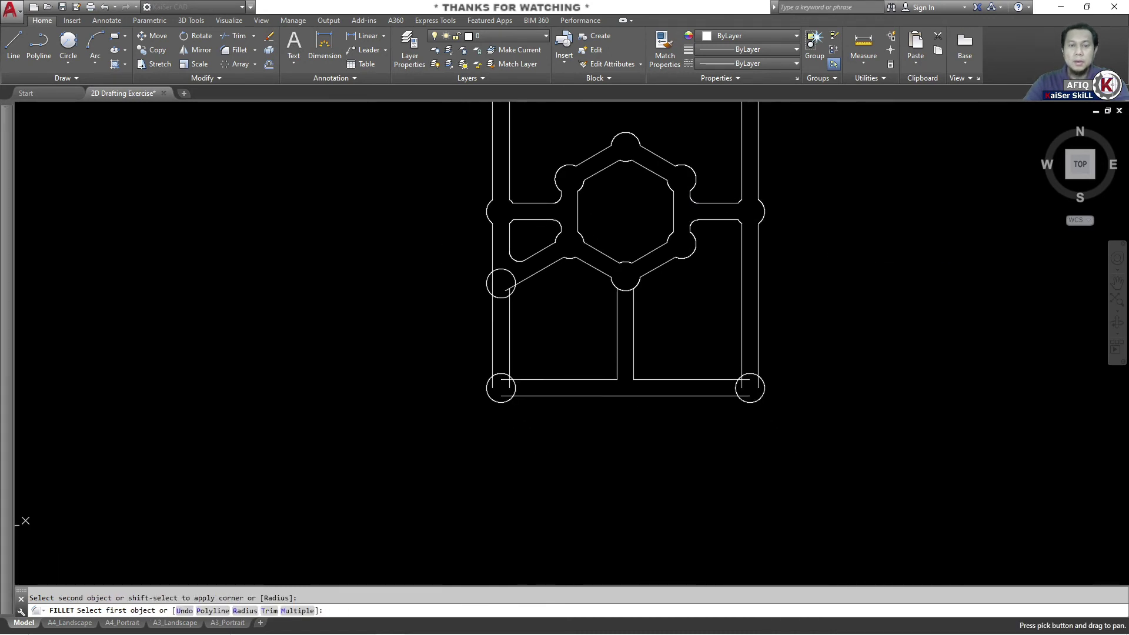
scroll(528, 238, "up", 1)
key("Escape")
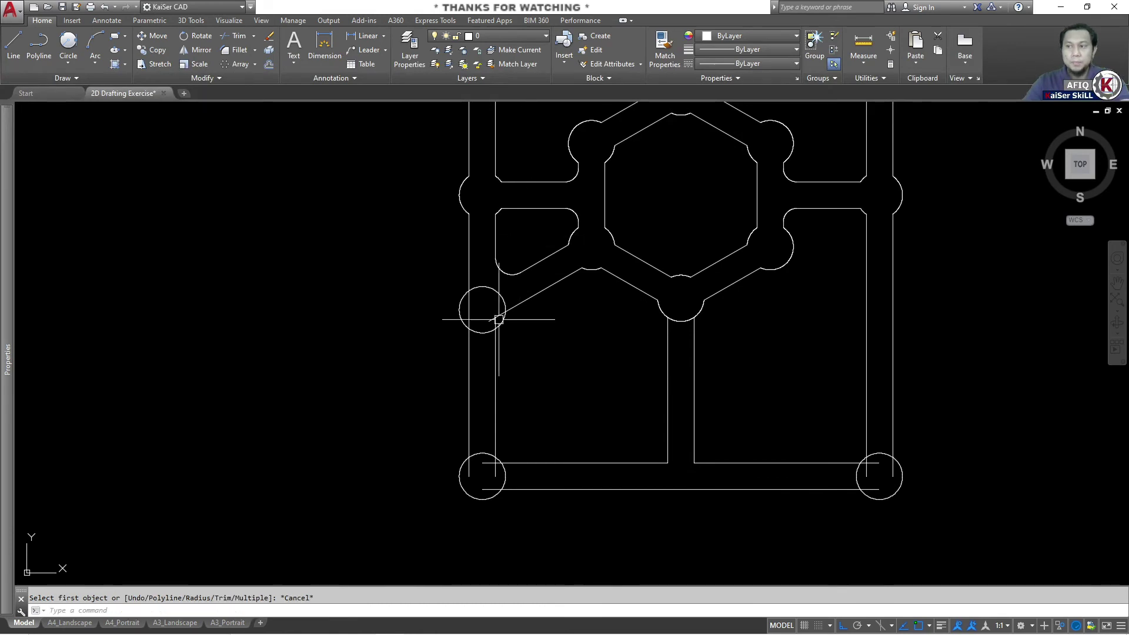
scroll(488, 320, "up", 4)
scroll(486, 305, "up", 3)
scroll(507, 308, "up", 4)
Trim the line pieces and the arc above the diagonal inside the web junction boss circle
key("Escape")
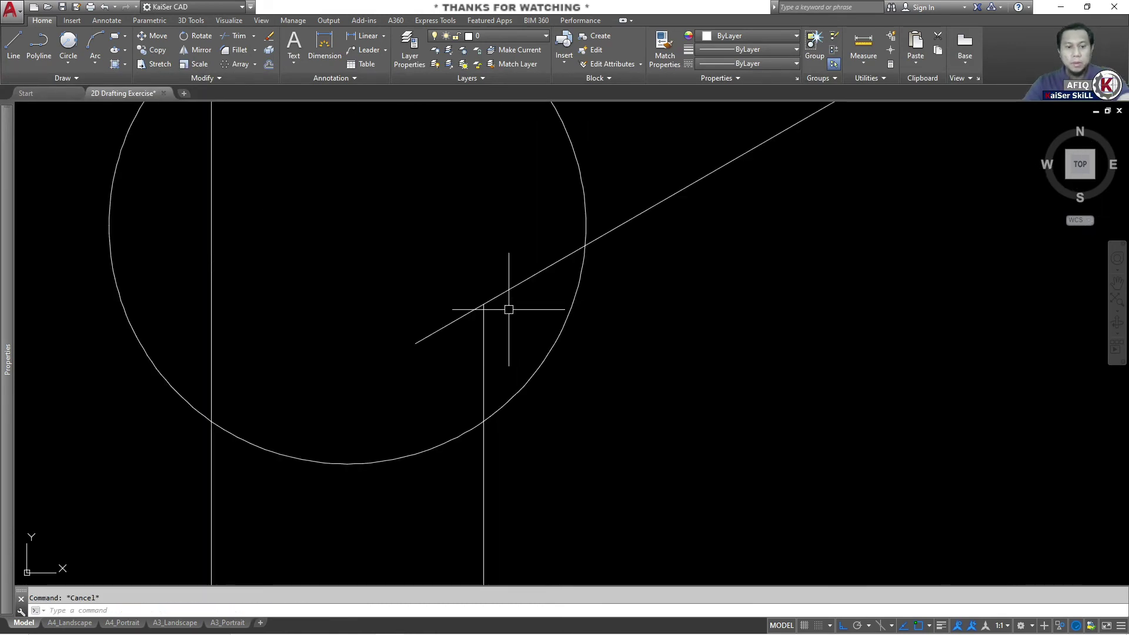
type("tr")
key("Return")
scroll(497, 319, "down", 4)
key("Return")
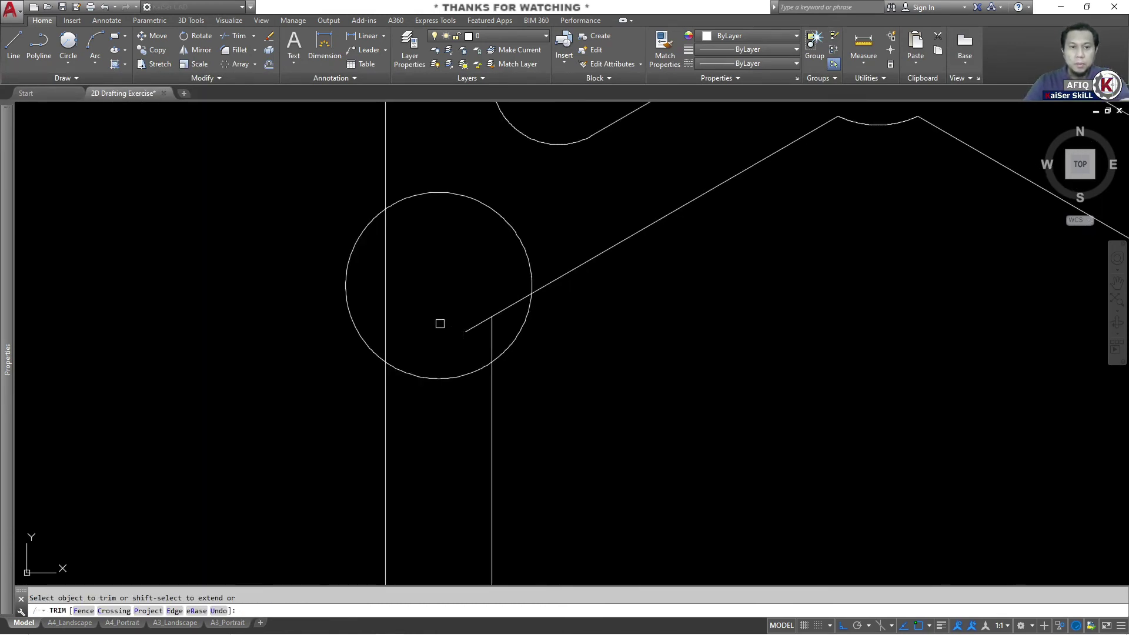
left_click(411, 278)
left_click(373, 302)
left_click(504, 296)
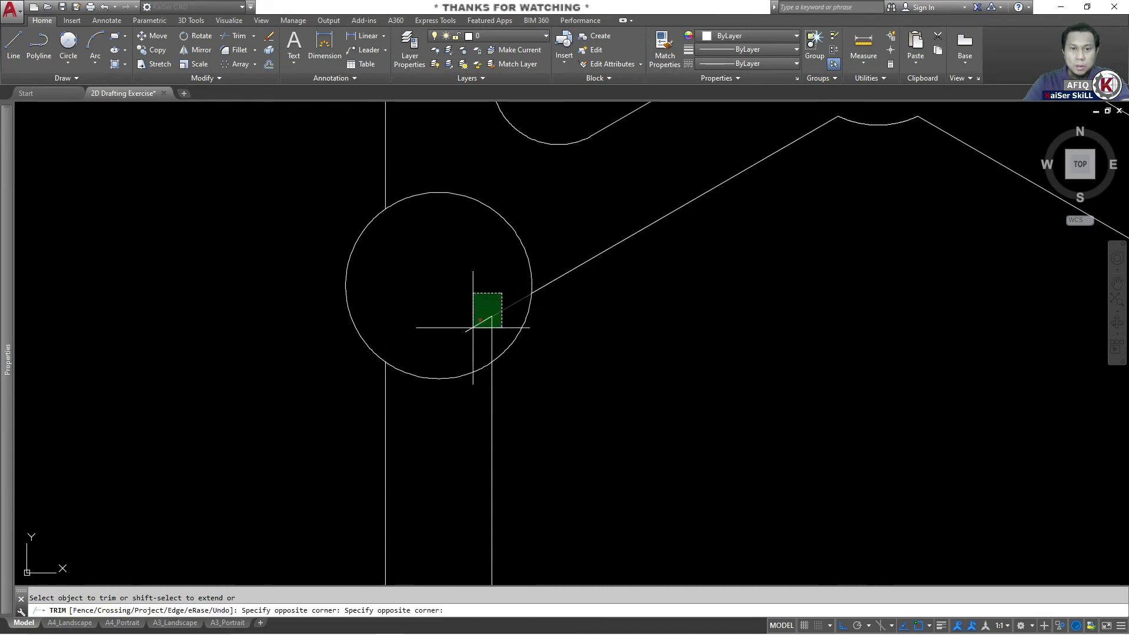
left_click(461, 333)
left_click(542, 239)
left_click(478, 215)
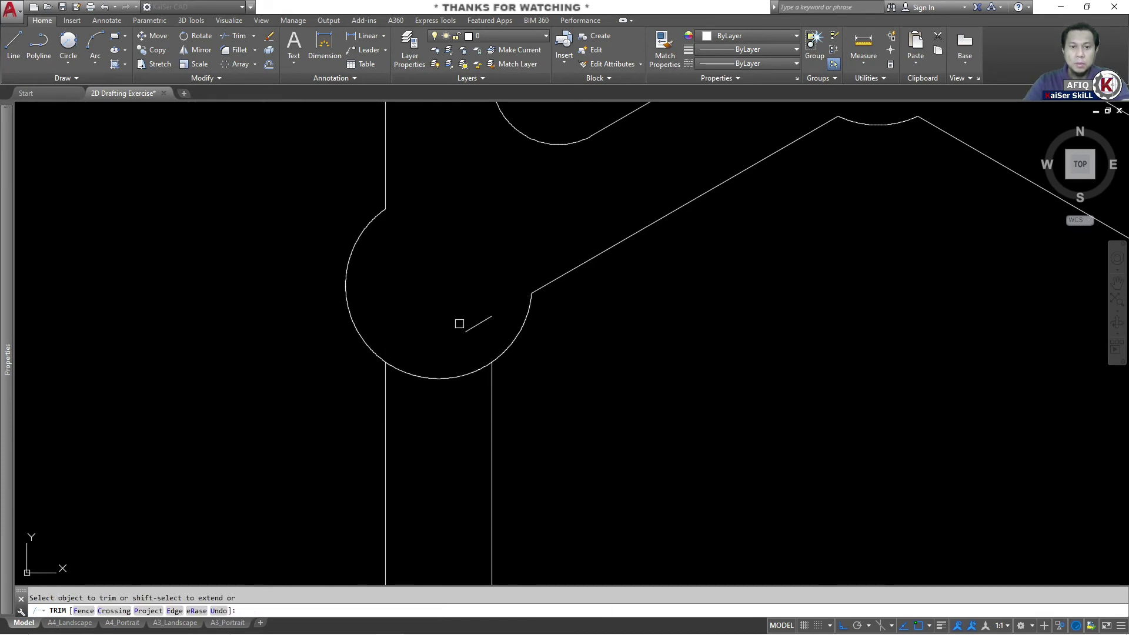
Trim the bottom arc between the vertical lines and erase the leftover short diagonal
scroll(460, 324, "up", 4)
scroll(447, 351, "down", 2)
left_click(419, 369)
left_click(401, 419)
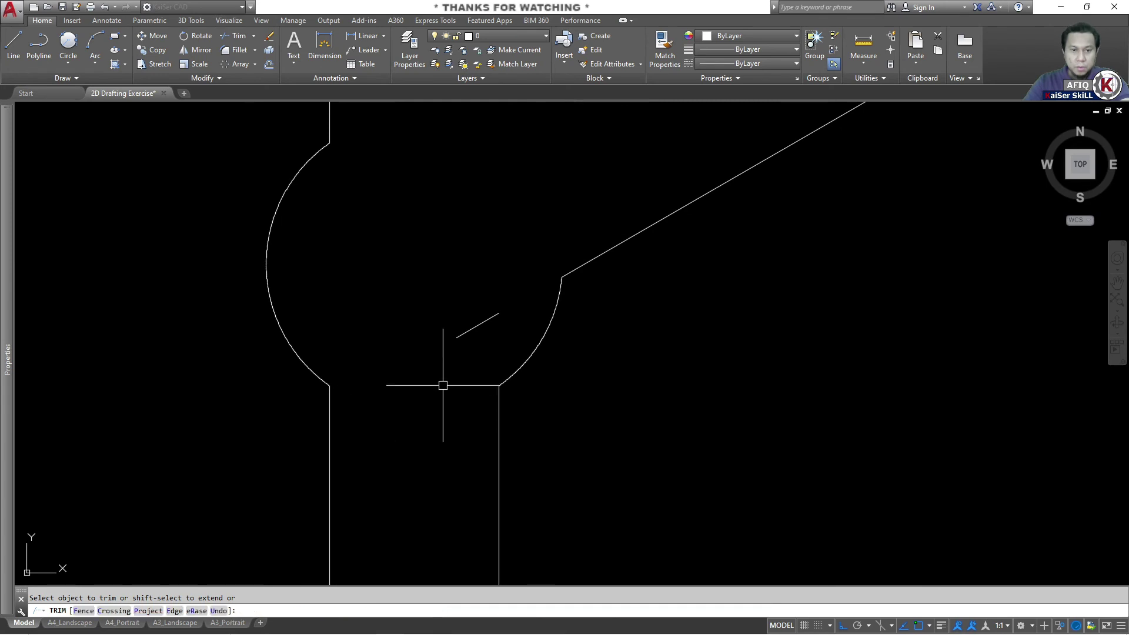
left_click(472, 364)
left_click(448, 318)
key("Delete")
Trim the lower arc at the next web junction and the upper-right corner circle between its lines
scroll(453, 302, "down", 3)
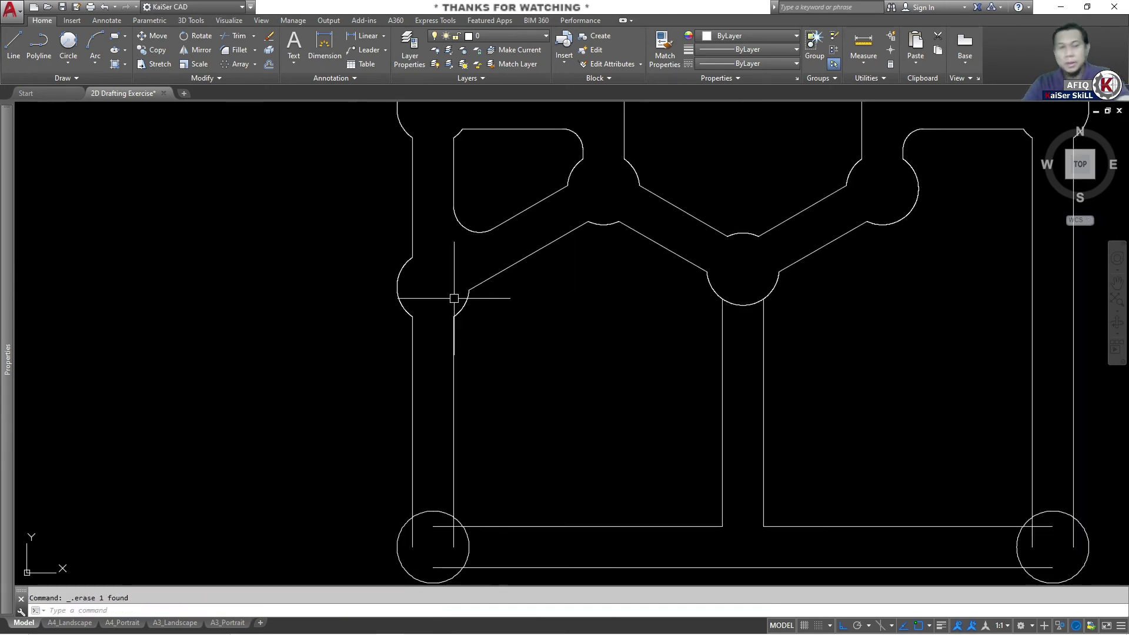
middle_click_drag(453, 303, 368, 326)
scroll(579, 323, "down", 2)
scroll(582, 317, "up", 4)
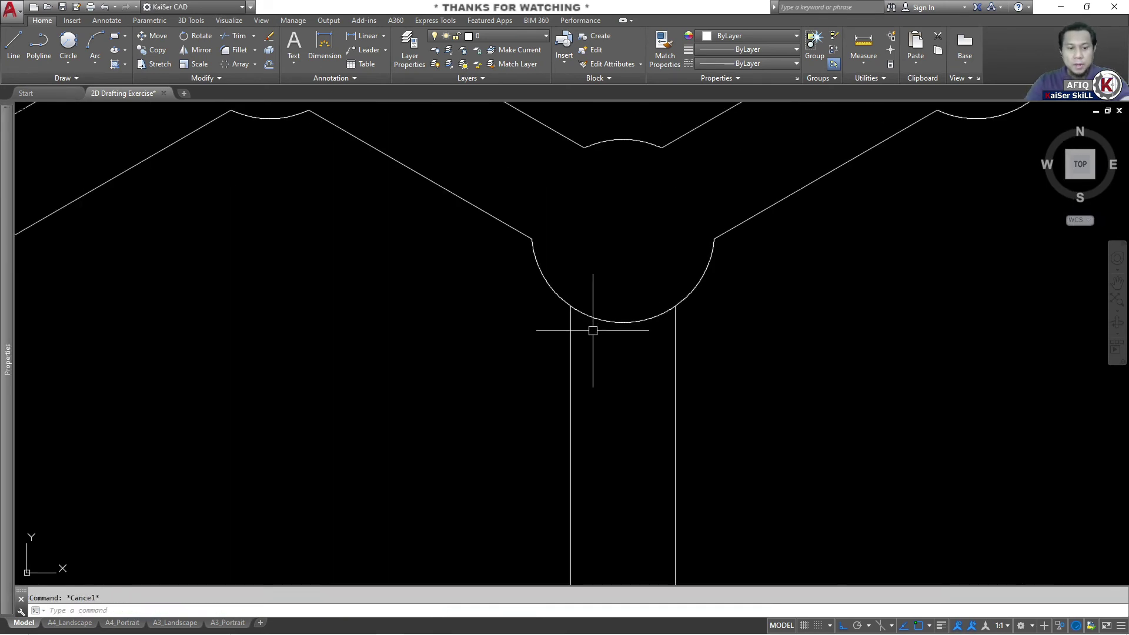
type("tr")
key("Return")
key("Return")
left_click_drag(617, 349, 596, 300)
scroll(563, 334, "down", 3)
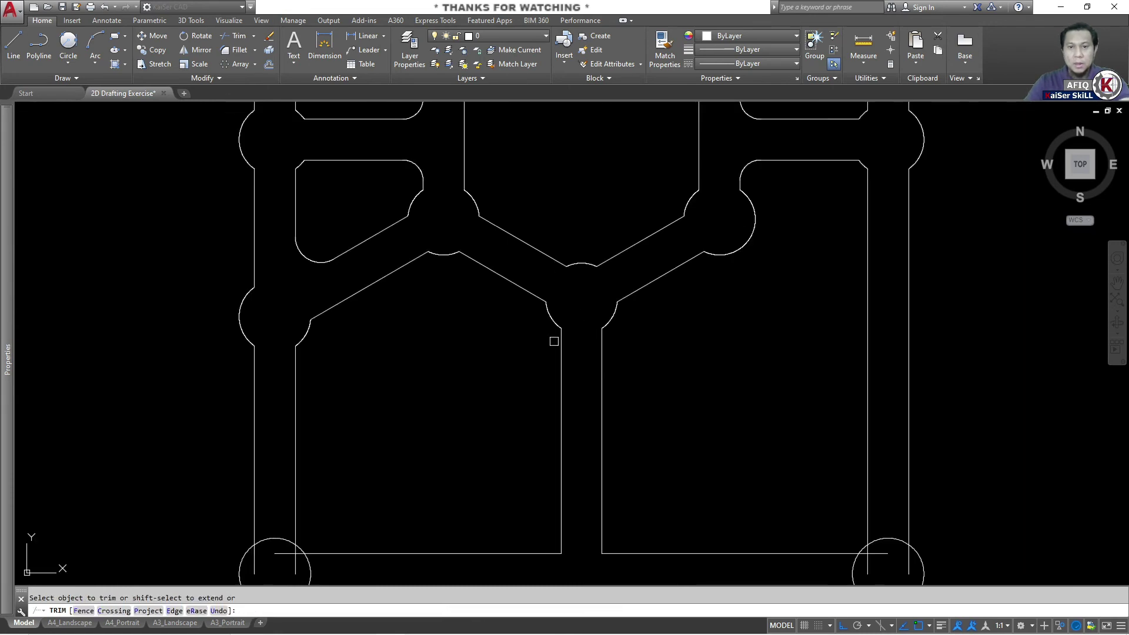
scroll(518, 400, "down", 2)
scroll(753, 264, "down", 3)
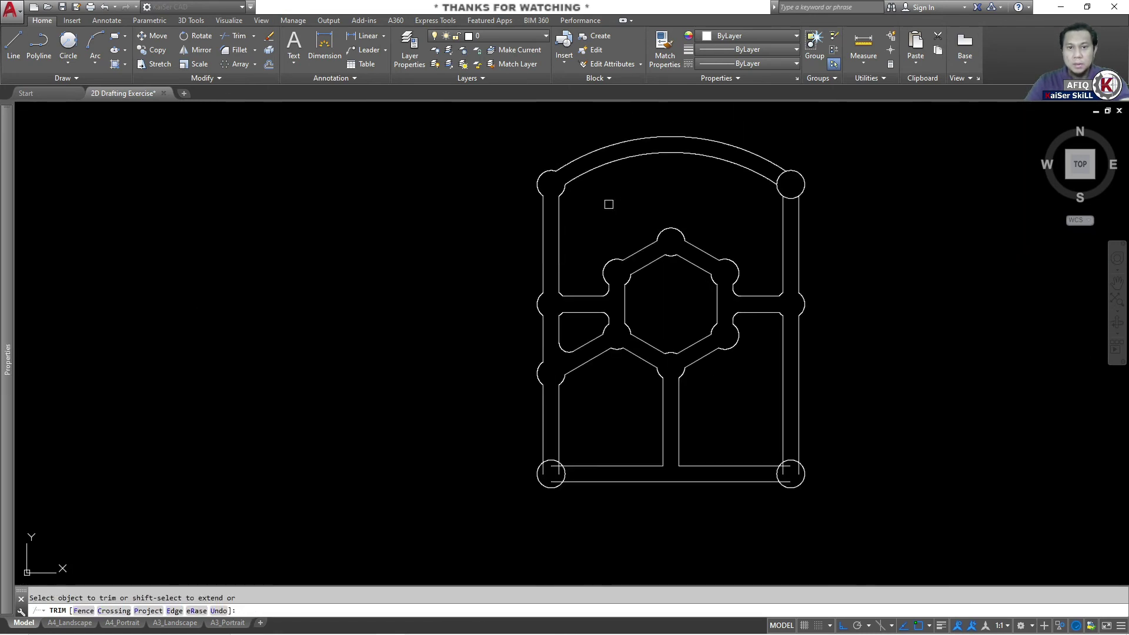
scroll(792, 218, "up", 5)
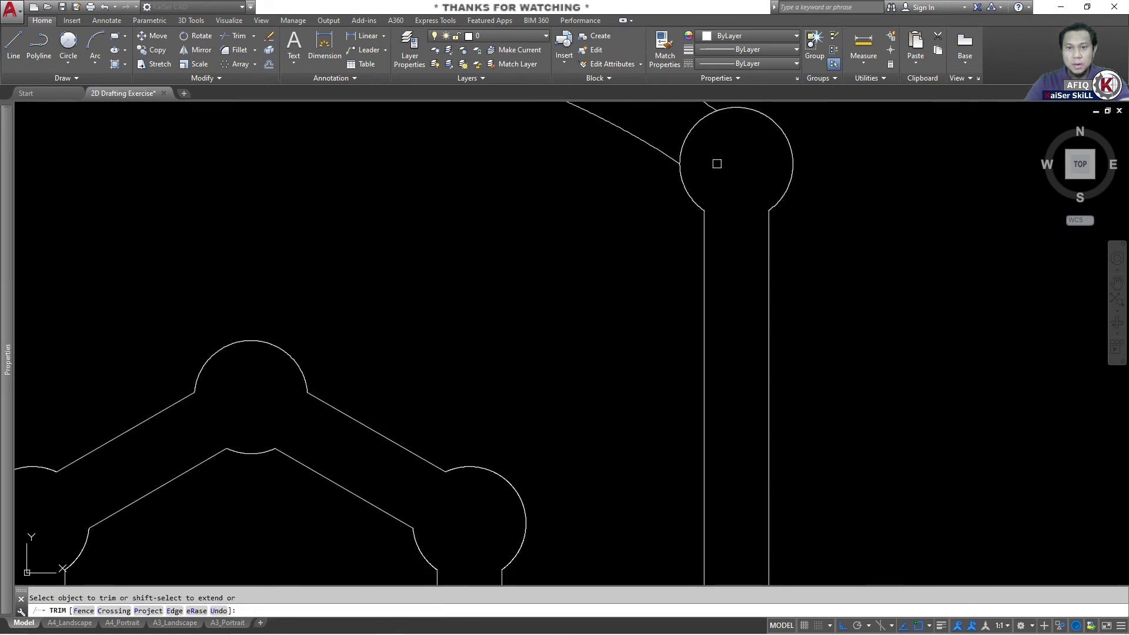
left_click_drag(711, 143, 681, 113)
scroll(575, 306, "down", 5)
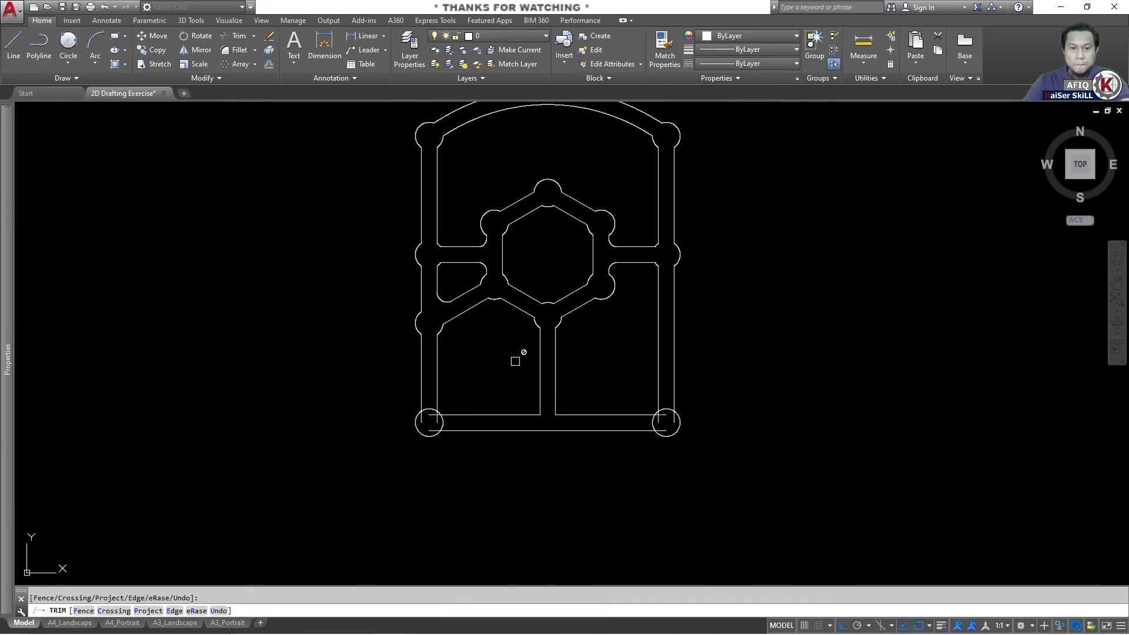
scroll(430, 538, "up", 5)
key("Escape")
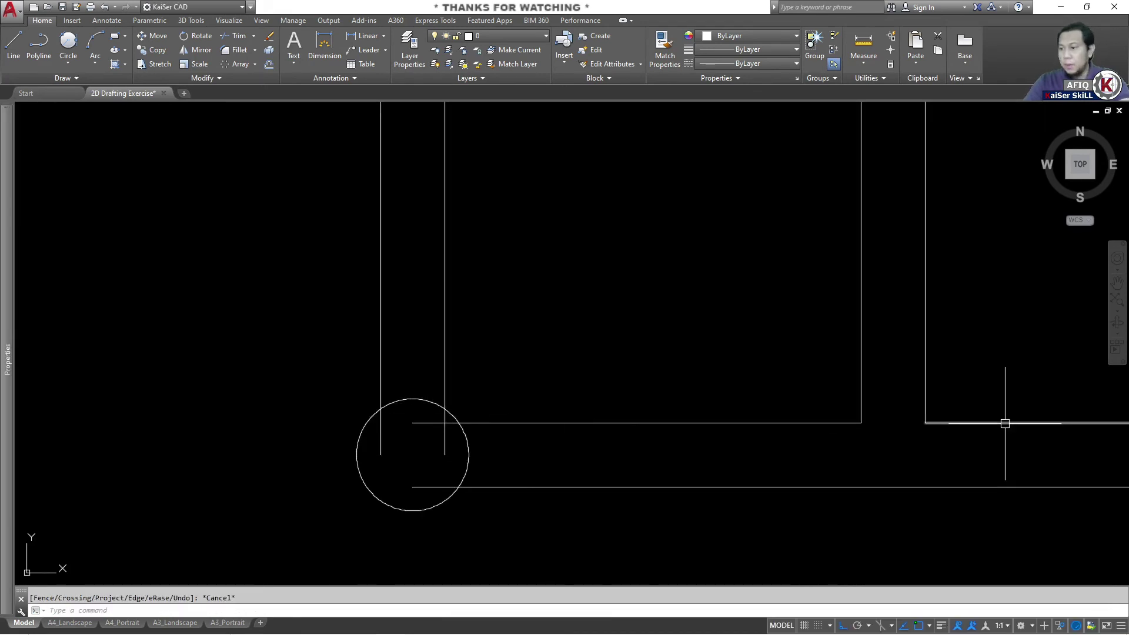
Check the fillet radii on the reference PDF, then fillet a lower pocket corner in Multiple mode
key("alt+Tab")
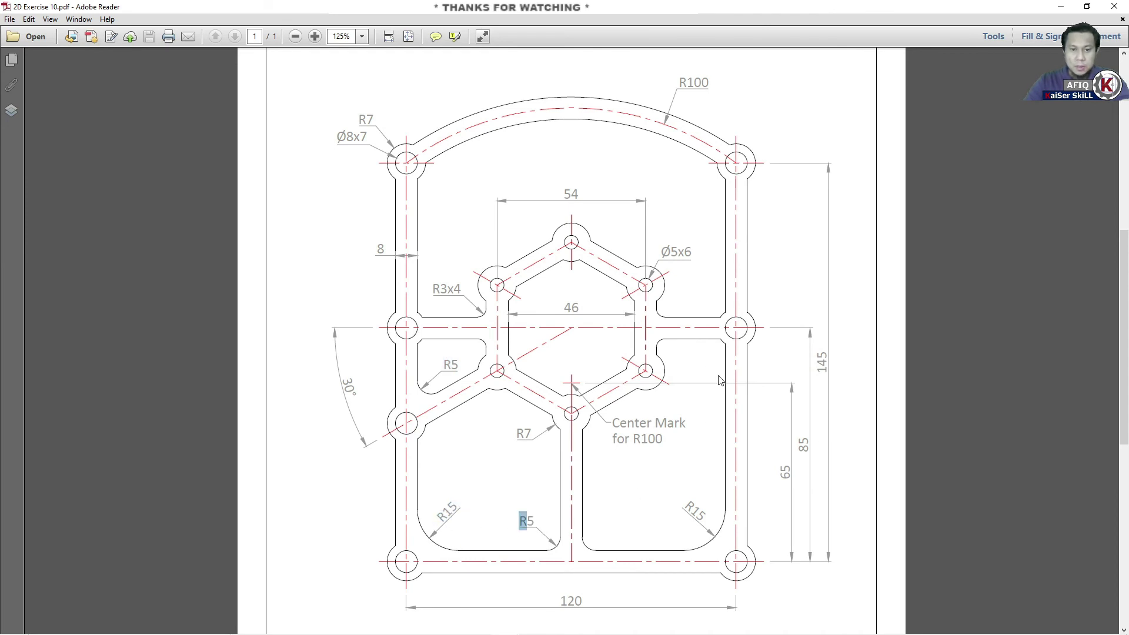
key("alt+Tab")
type("f")
key("Return")
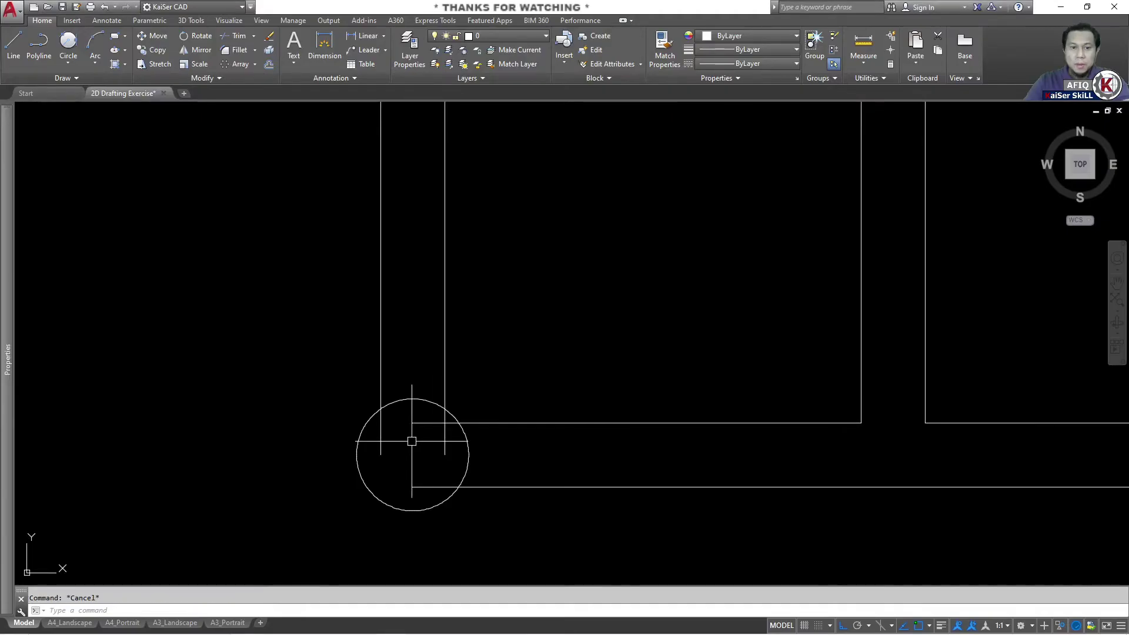
type("r")
key("Return")
key("Return")
type("m")
key("Return")
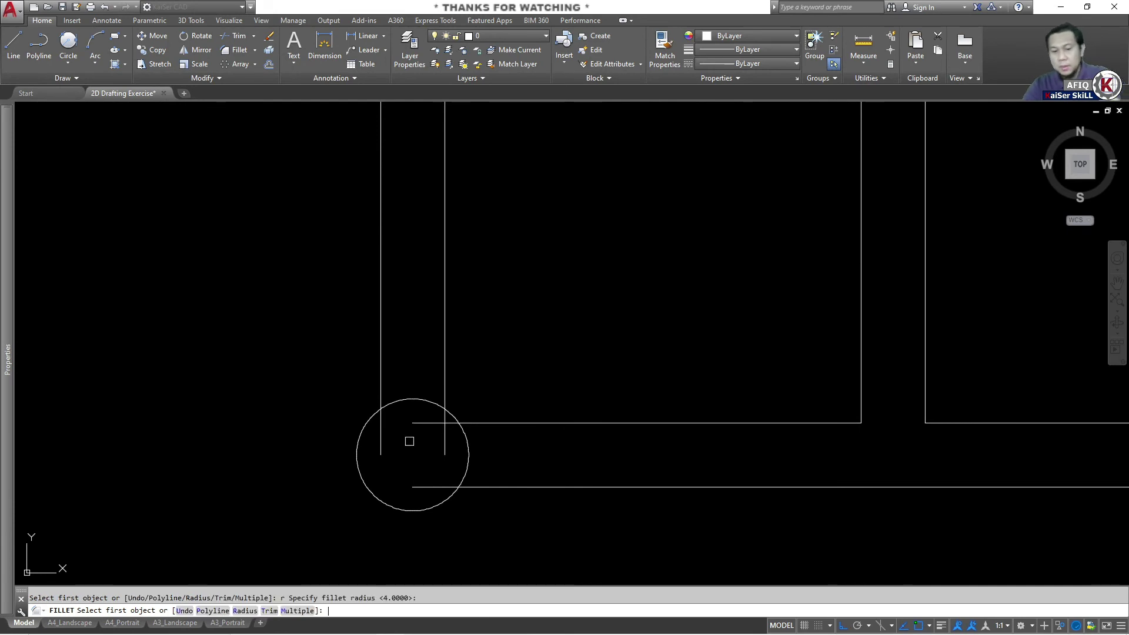
left_click(481, 420)
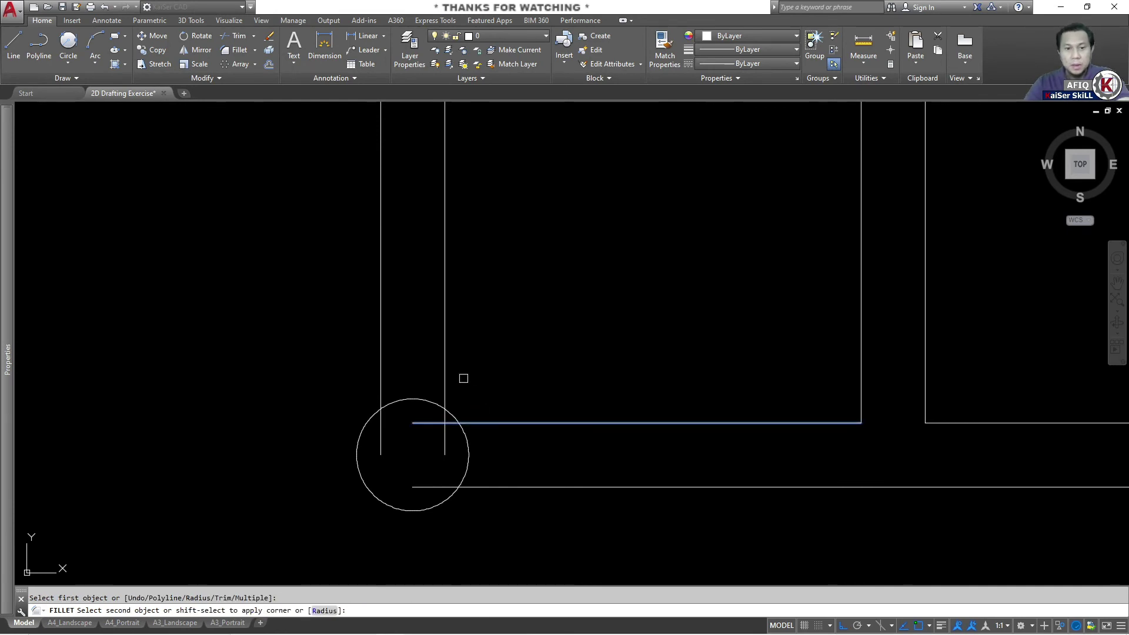
left_click(445, 376)
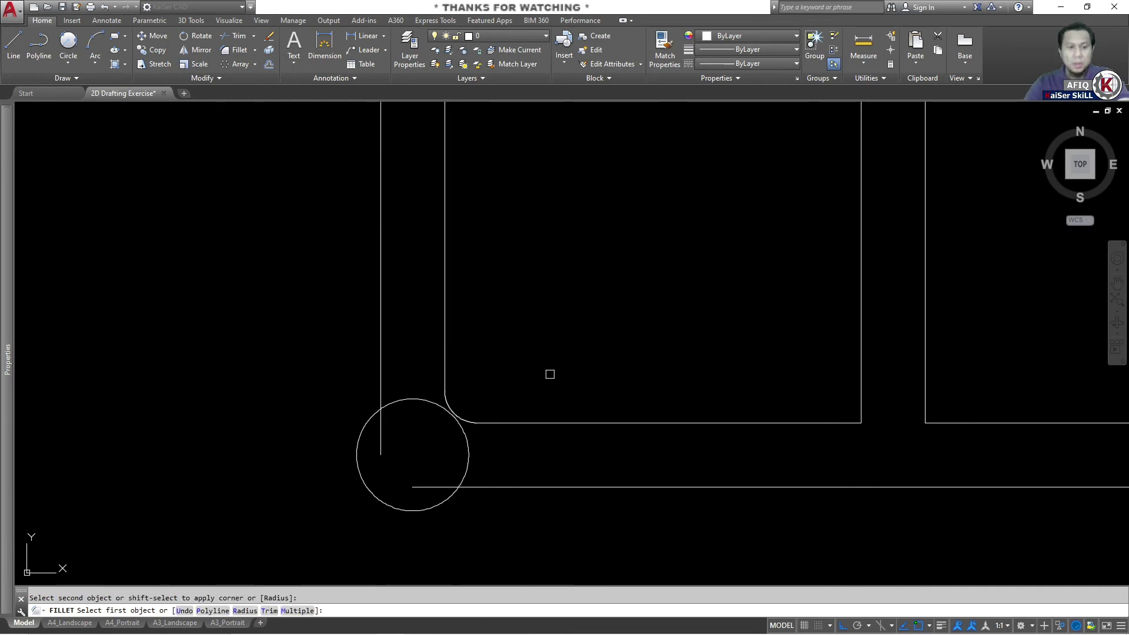
Undo the too-small corner fillet and retry with a changed radius
type("u")
key("Return")
type("r")
key("Return")
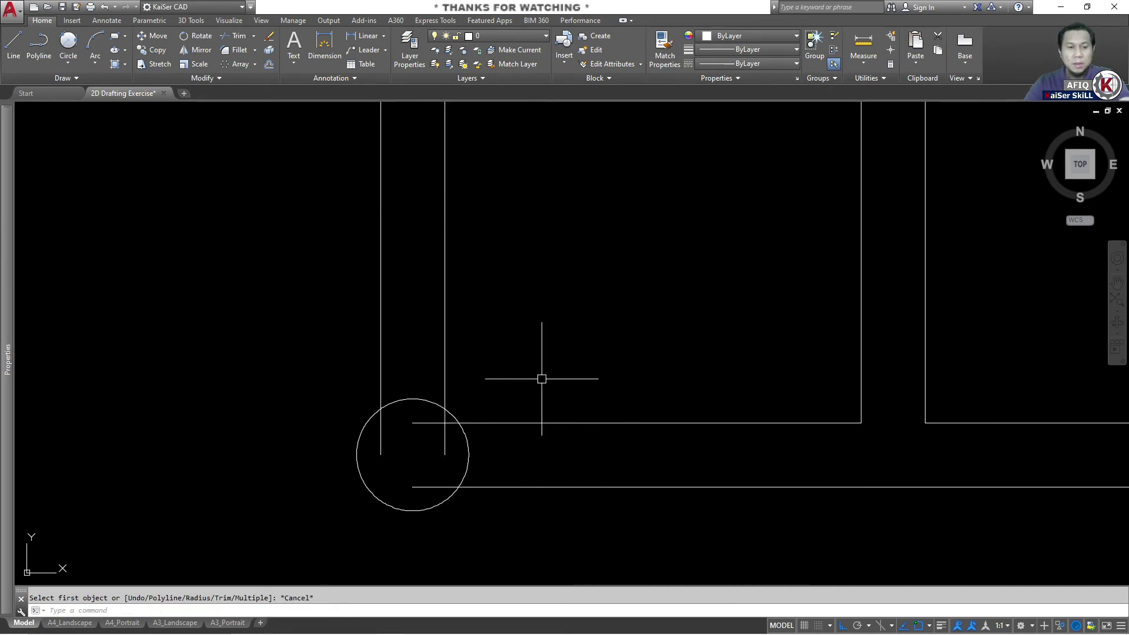
key("Return")
type("m")
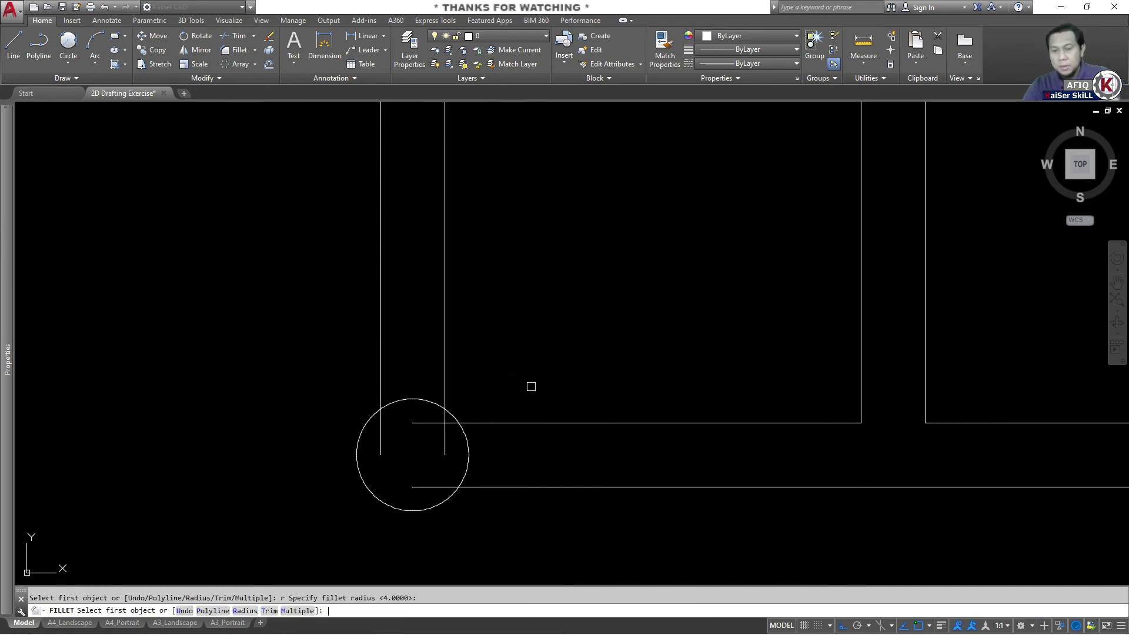
left_click(512, 424)
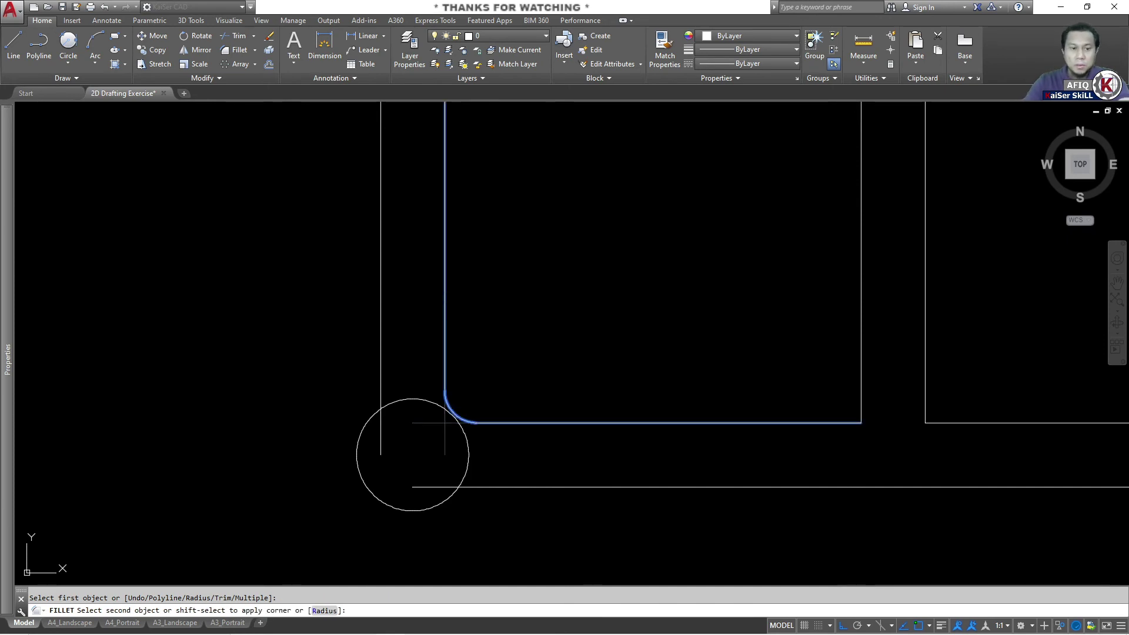
key("Escape")
Fillet the outer bottom corners of both lower pockets with radius 15
key("Return")
type("r")
key("Return")
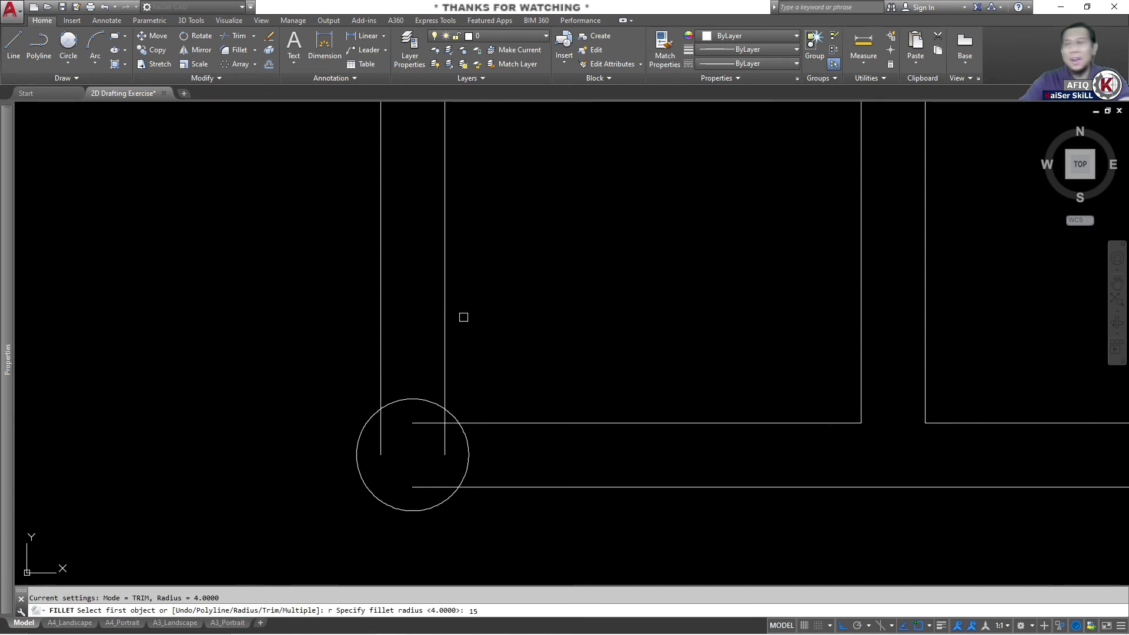
key("Return")
key("Return")
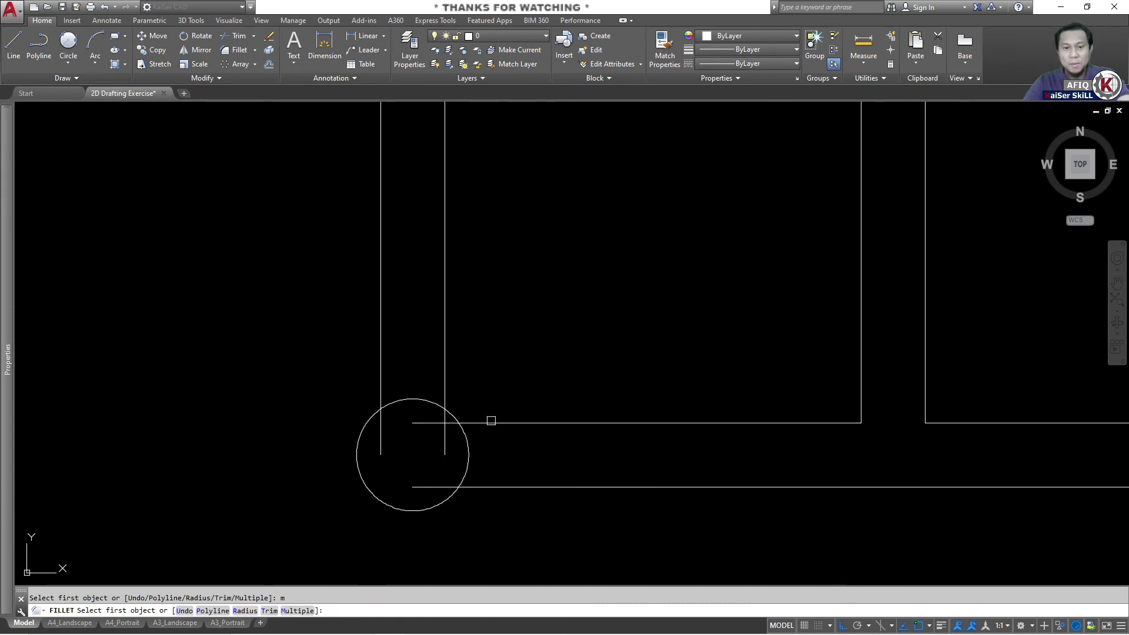
left_click(491, 424)
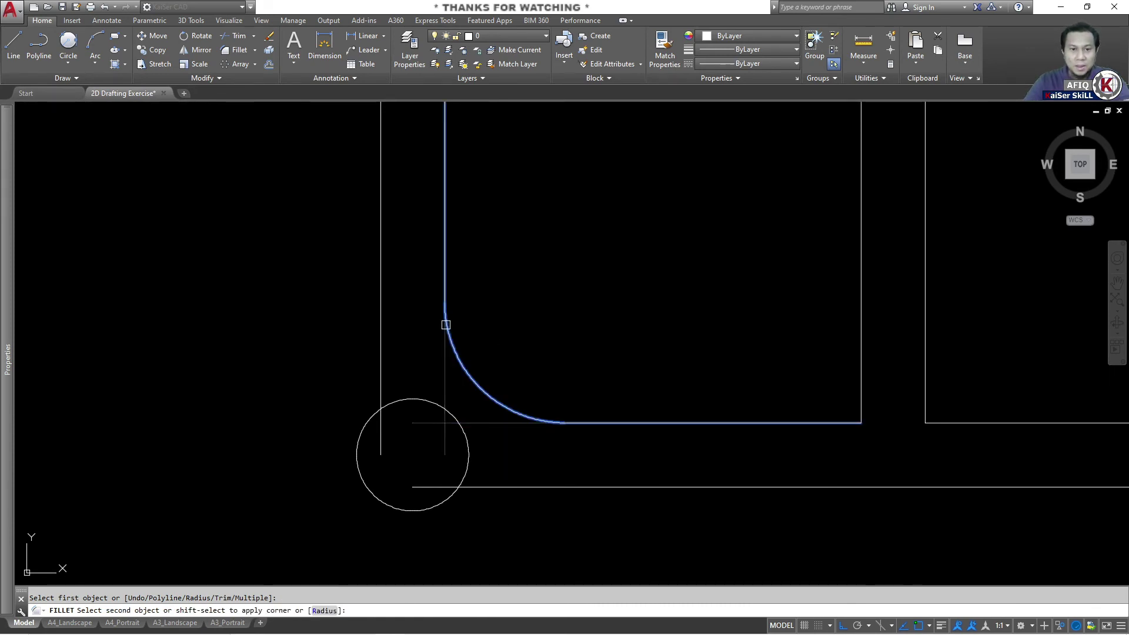
left_click(444, 262)
middle_click_drag(692, 355, 398, 336)
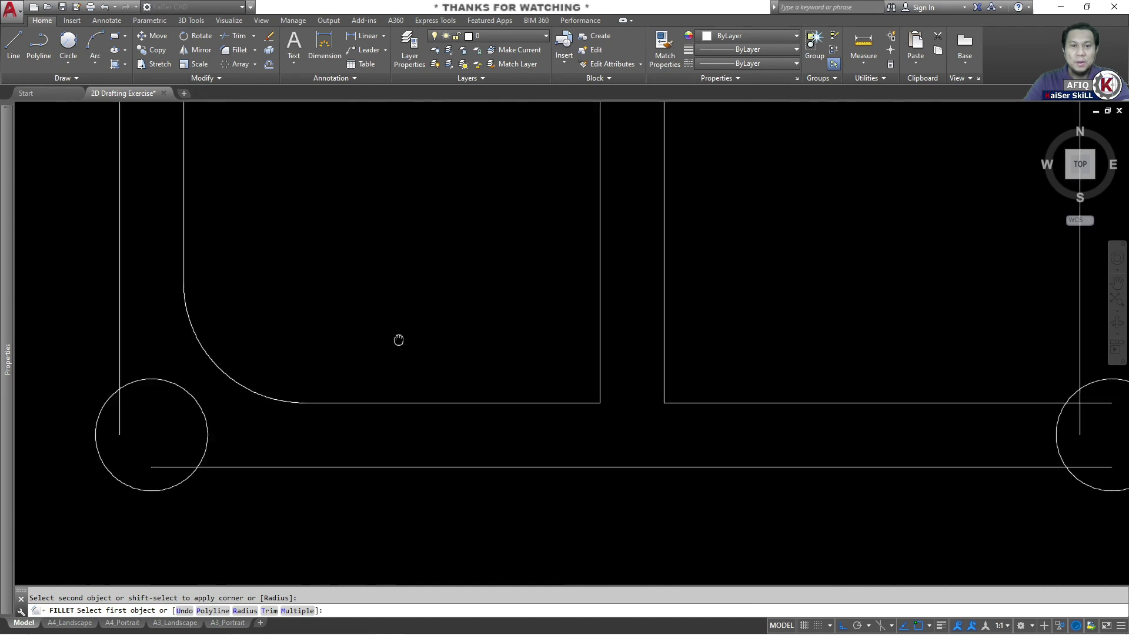
left_click(877, 402)
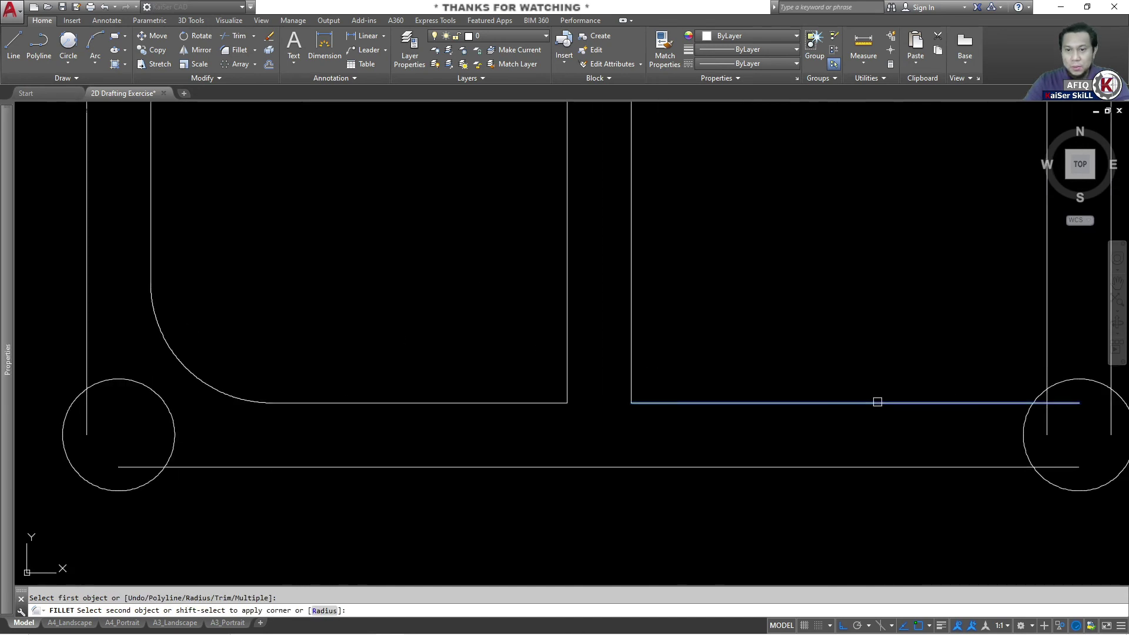
left_click(1047, 253)
Fillet the inner bottom corners of both lower pockets with the smaller radius
scroll(702, 347, "down", 3)
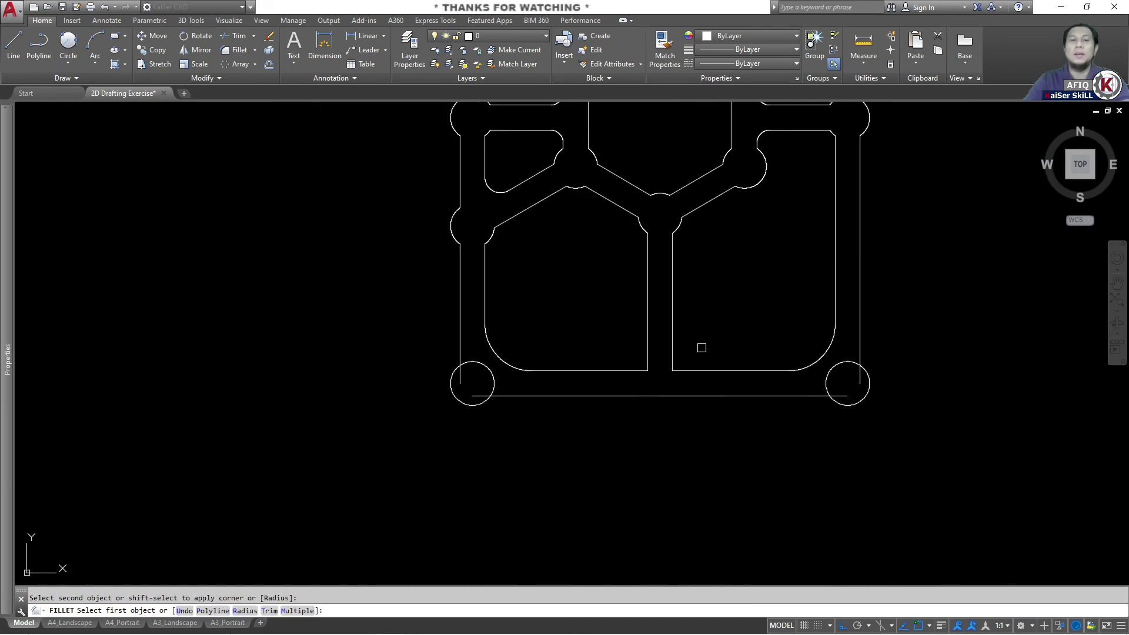
scroll(650, 352, "up", 4)
key("Escape")
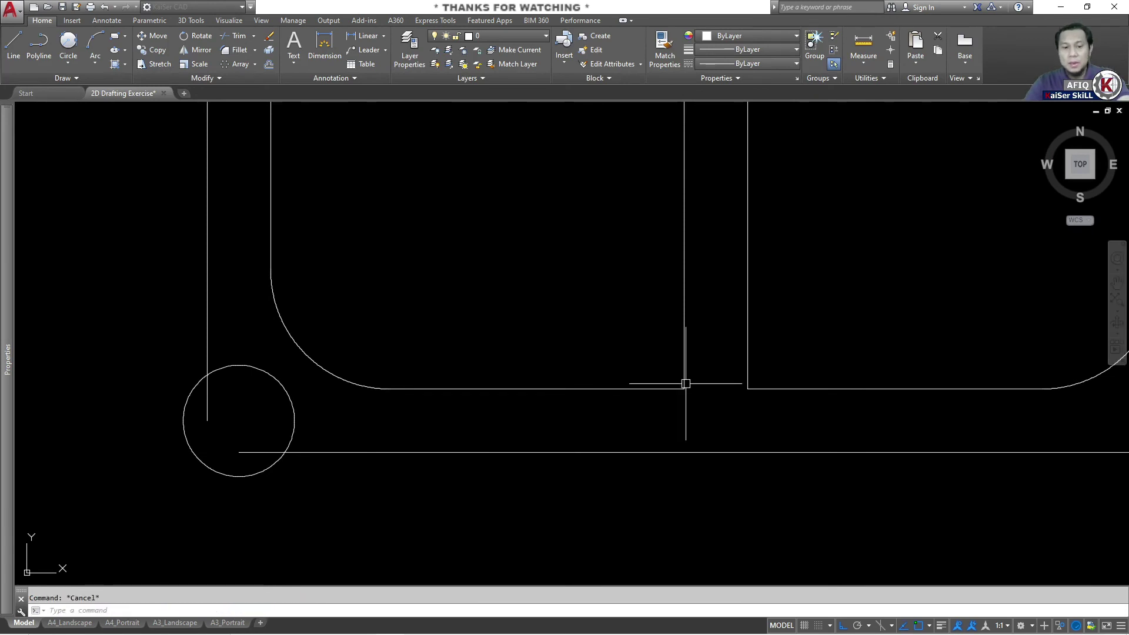
type("f")
key("Return")
left_click(663, 389)
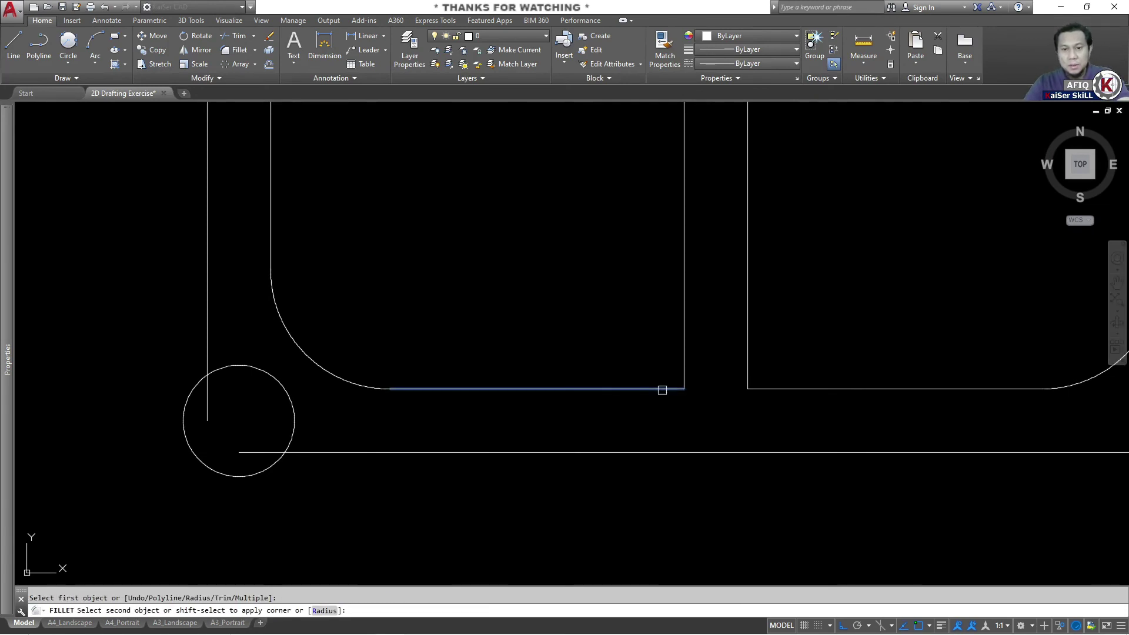
left_click(684, 354)
key("Return")
left_click(754, 388)
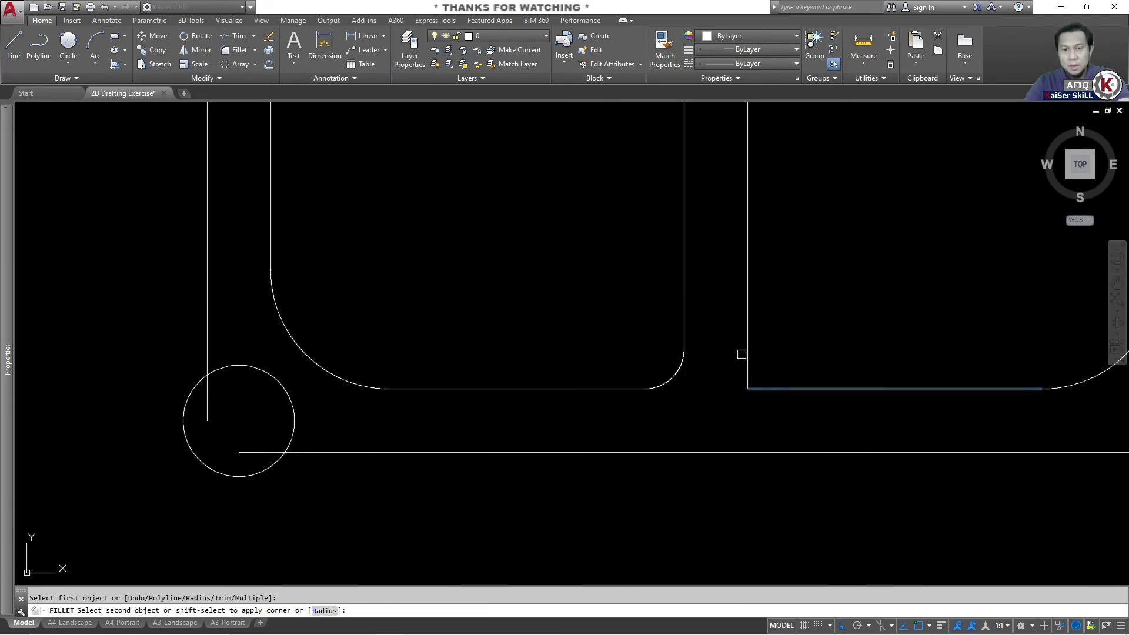
left_click(745, 346)
key("Escape")
scroll(452, 403, "down", 5)
scroll(419, 399, "up", 7)
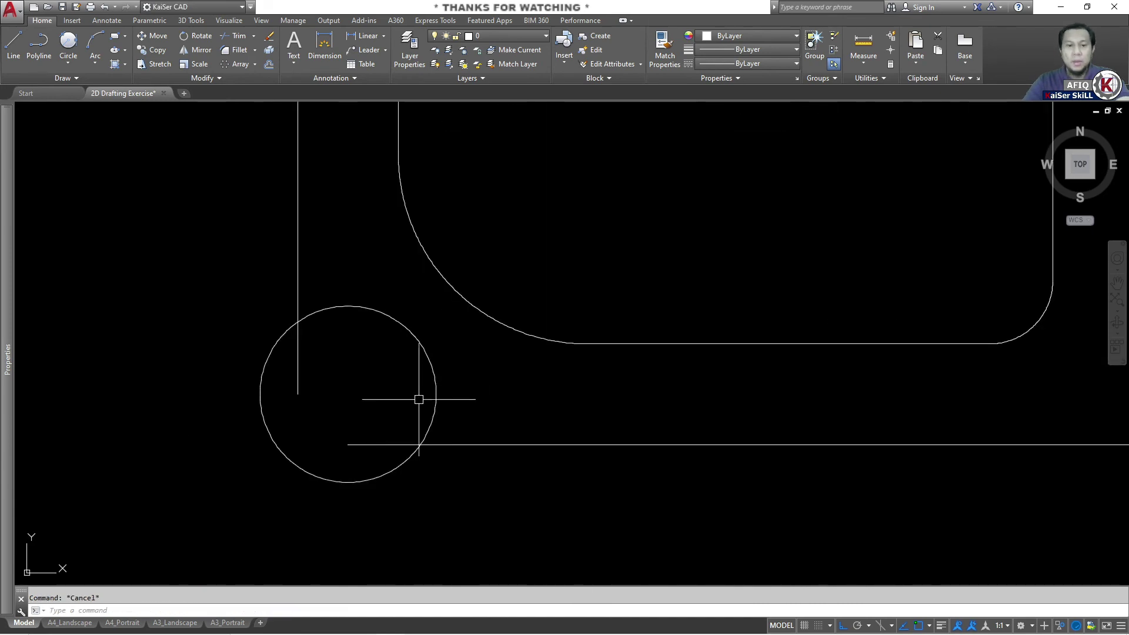
Trim the corner circle arc and the leftover line segments inside it into a rounded boss
type("tr")
key("Return")
key("Return")
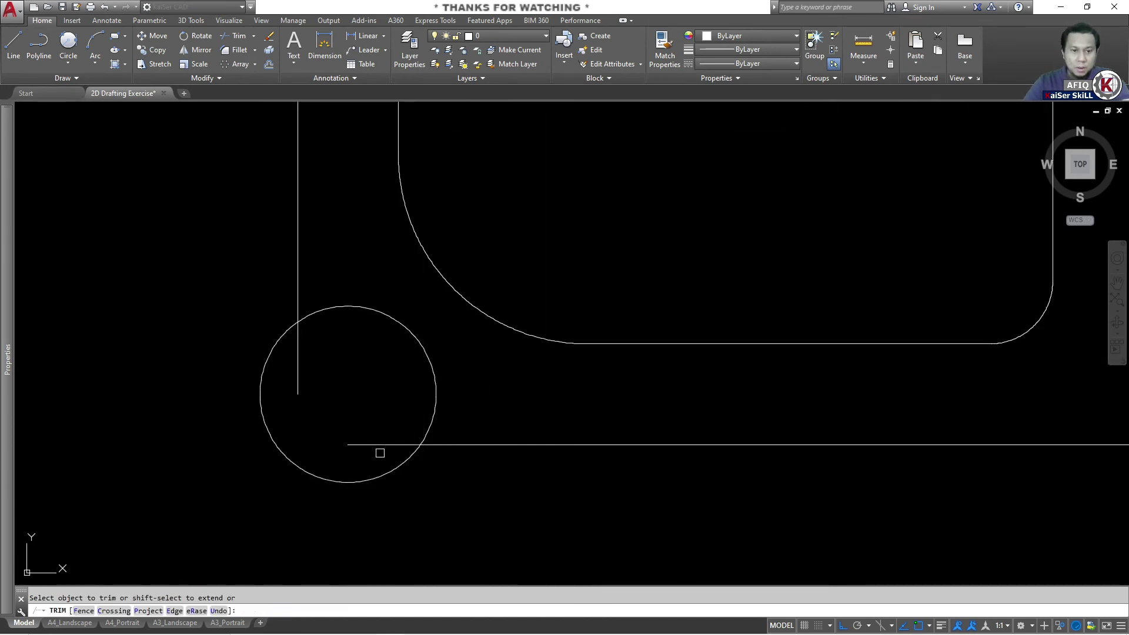
left_click(380, 452)
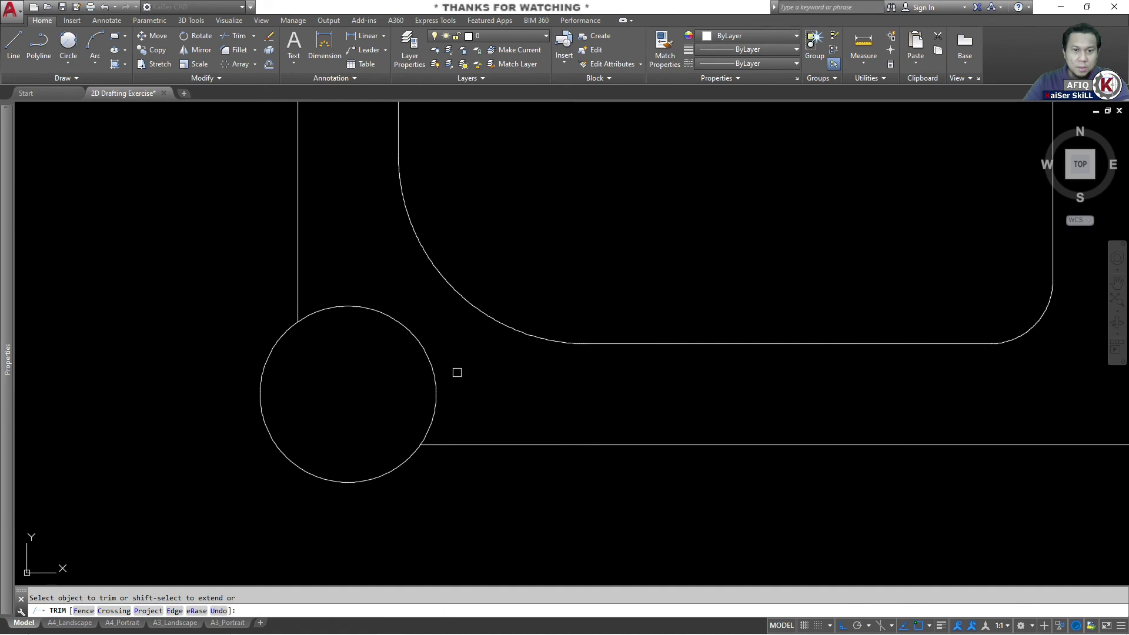
left_click(435, 377)
scroll(379, 383, "down", 5)
scroll(602, 353, "up", 5)
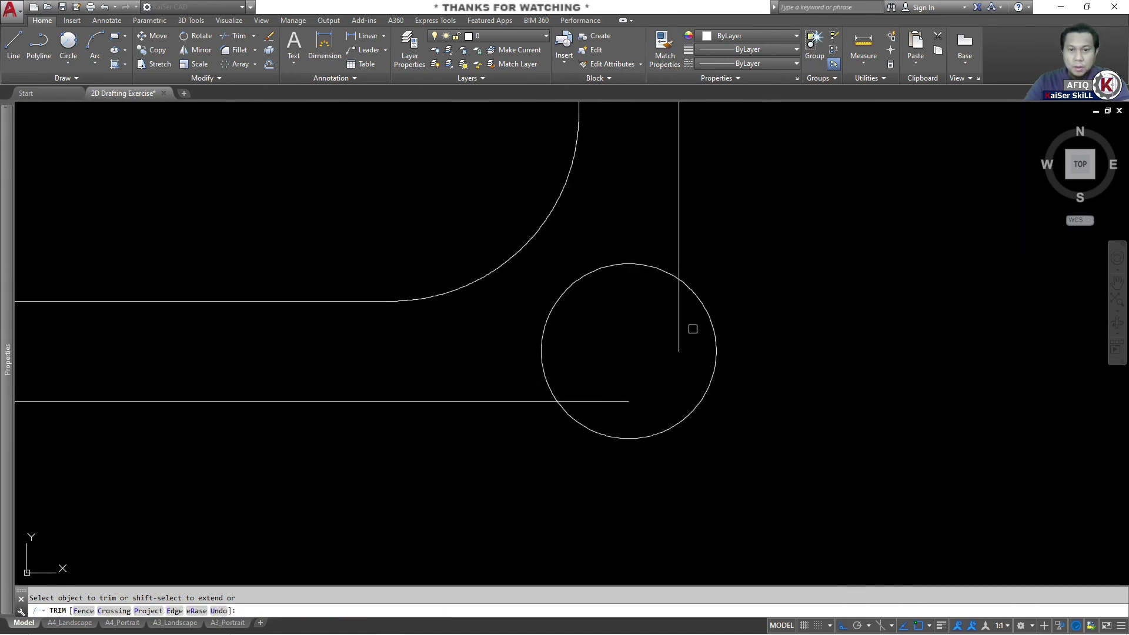
left_click_drag(692, 329, 453, 328)
left_click_drag(607, 363, 594, 406)
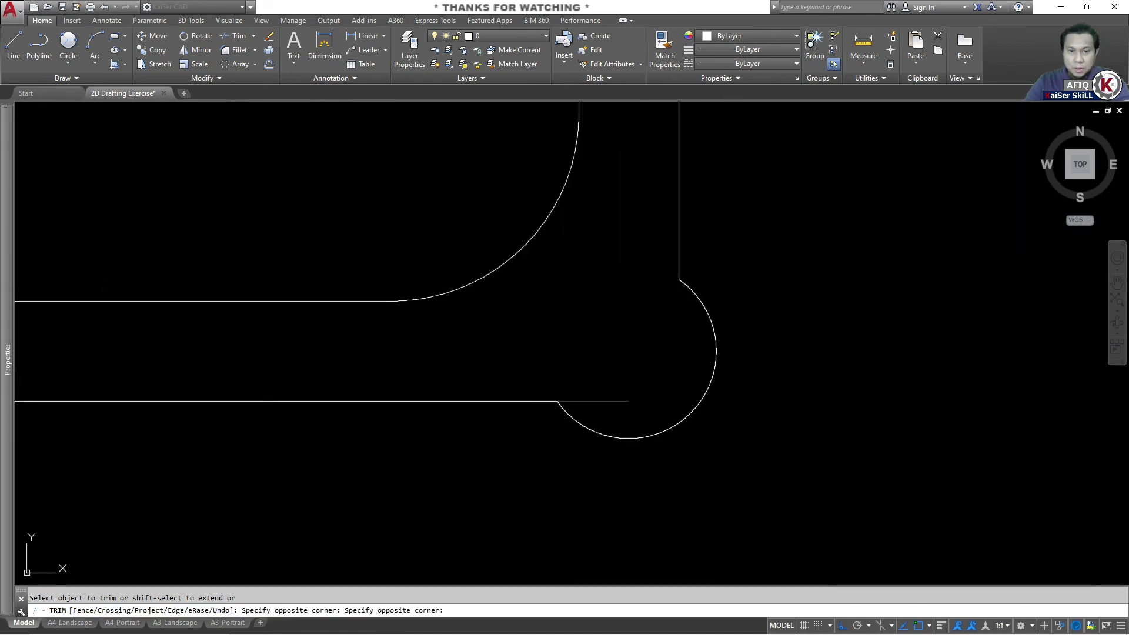
scroll(530, 395, "down", 5)
End object isolation so all hidden hole circles reappear
key("Escape")
scroll(527, 317, "up", 2)
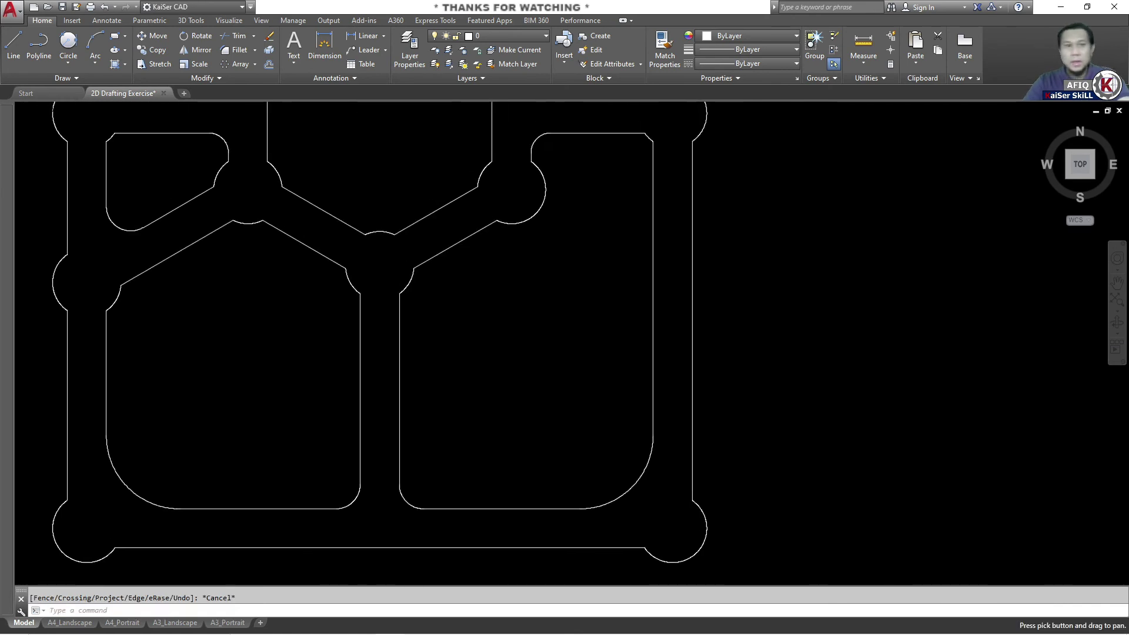
scroll(529, 457, "down", 5)
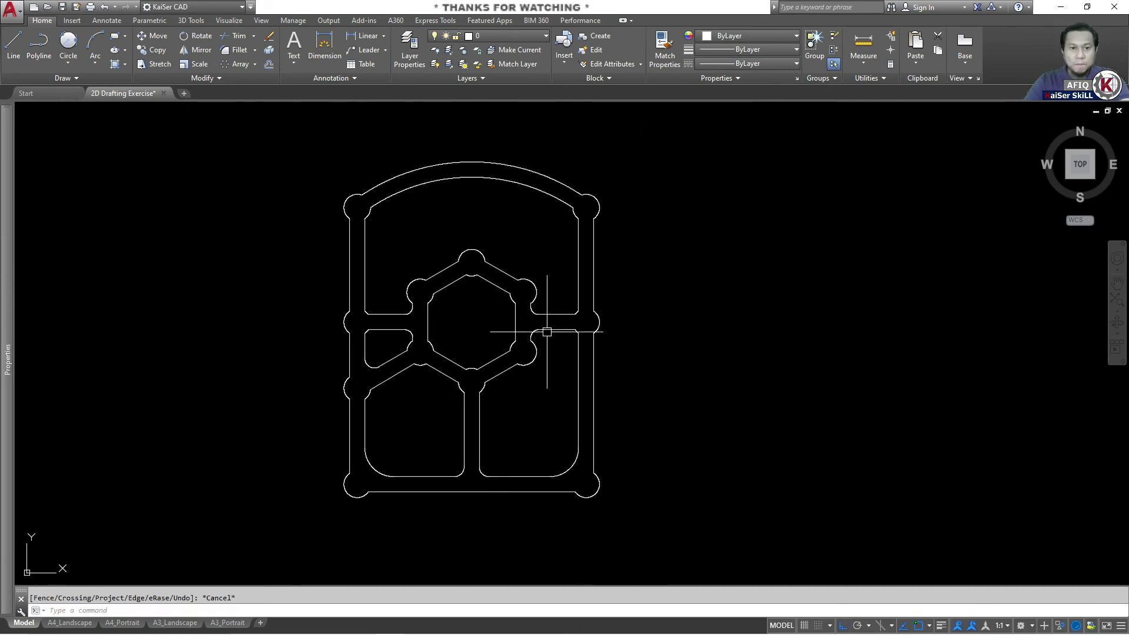
right_click(644, 186)
mouse_move(711, 241)
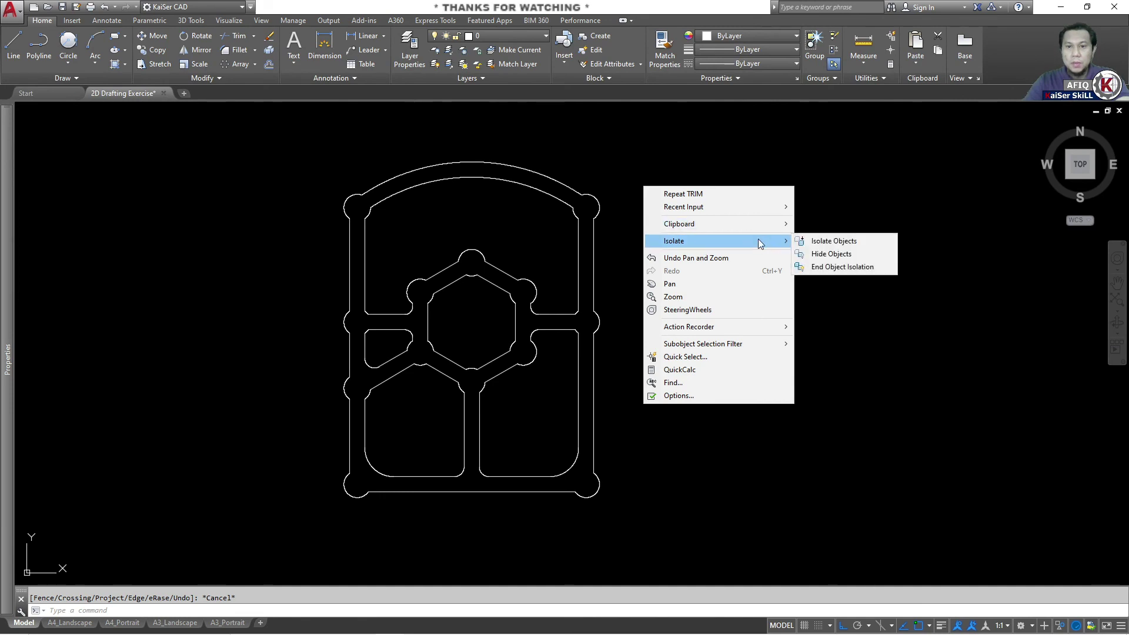
left_click(842, 266)
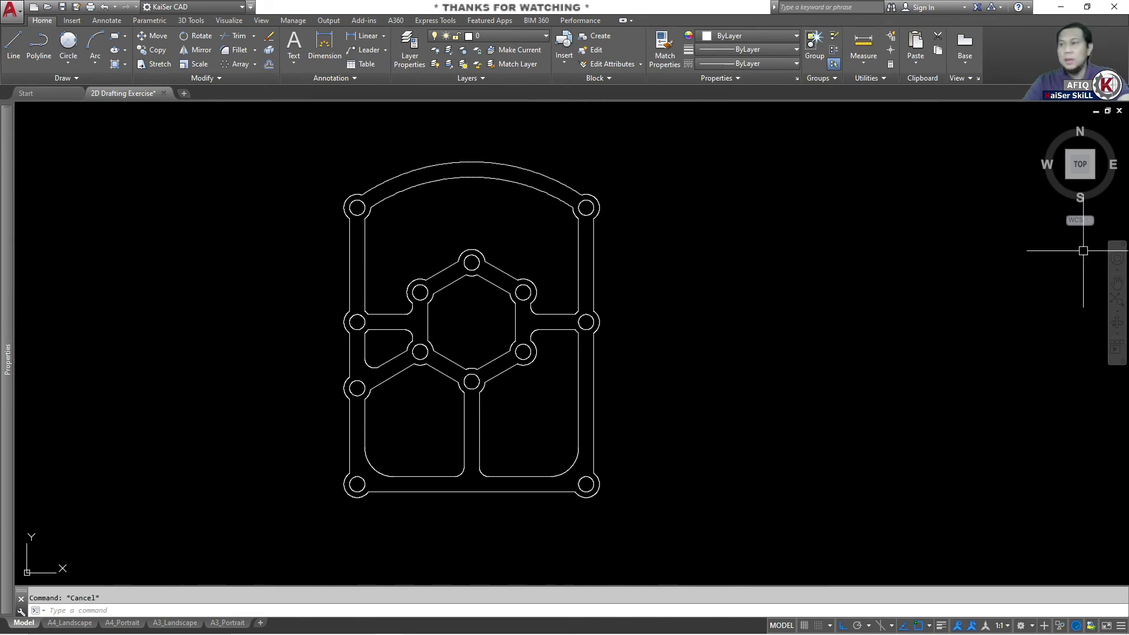
Compare the Ø8x7 and Ø5x6 hole callouts on the reference PDF
key("alt+Tab")
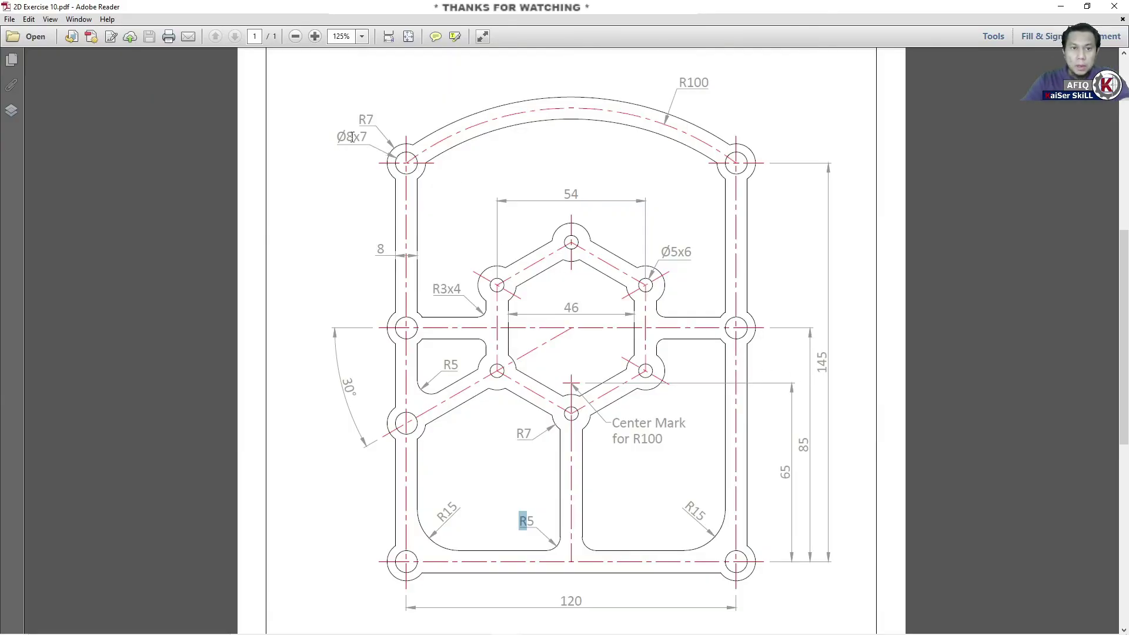
left_click_drag(352, 135, 333, 139)
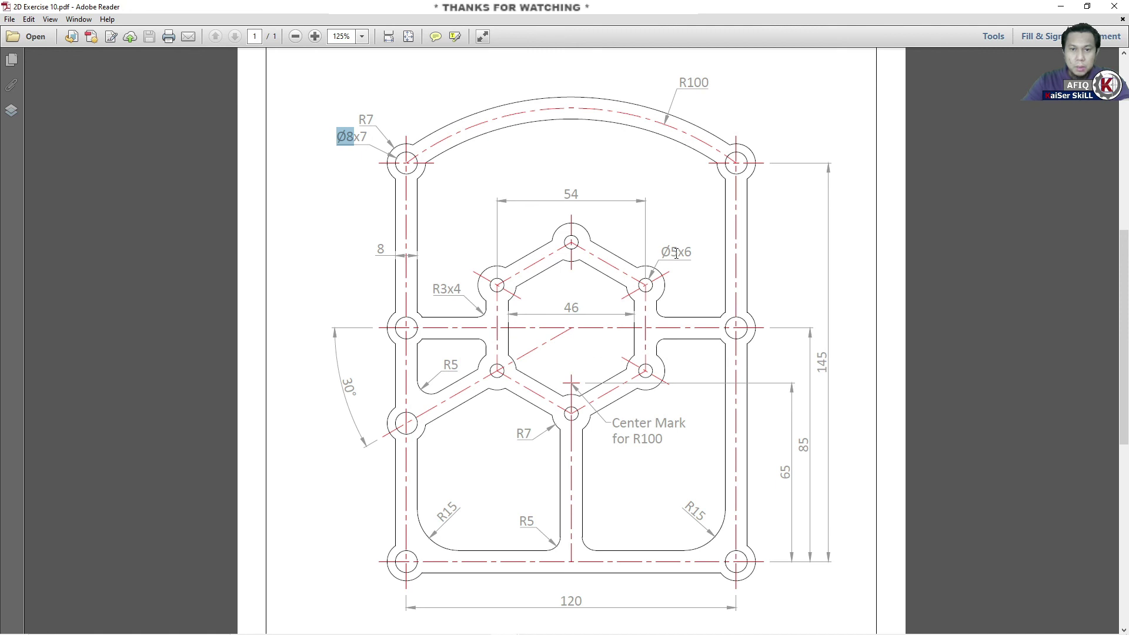
left_click_drag(676, 254, 660, 254)
left_click(1061, 6)
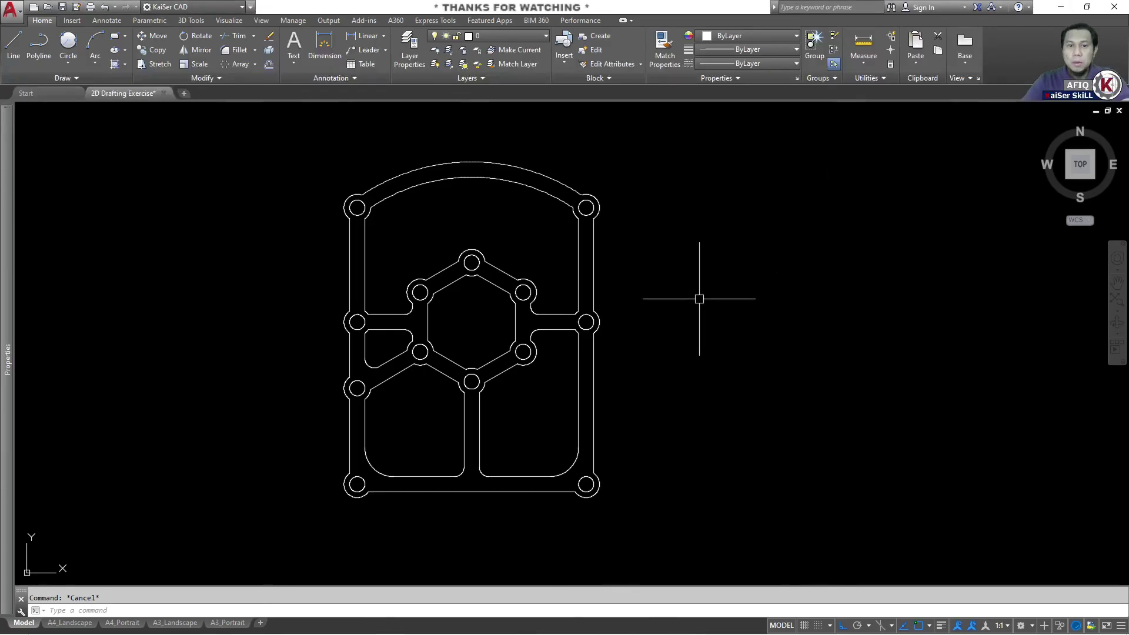
scroll(530, 353, "up", 5)
middle_click_drag(534, 353, 647, 370)
scroll(677, 405, "down", 6)
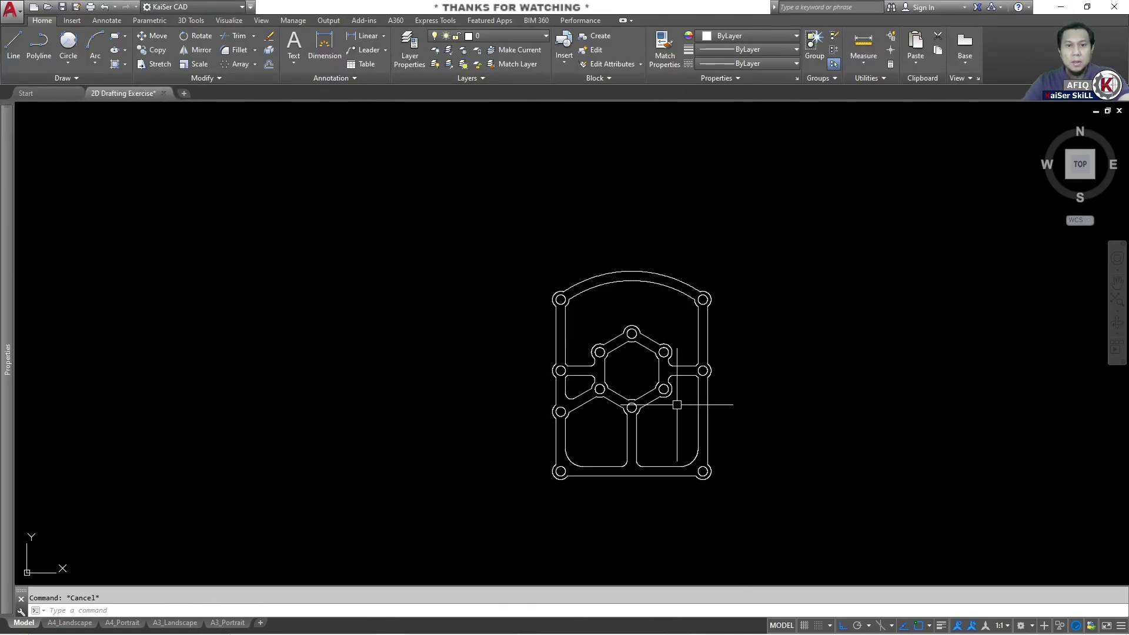
scroll(677, 404, "up", 2)
Select the six radius-4 circles around the hexagon using a FILTER selection
type("fi")
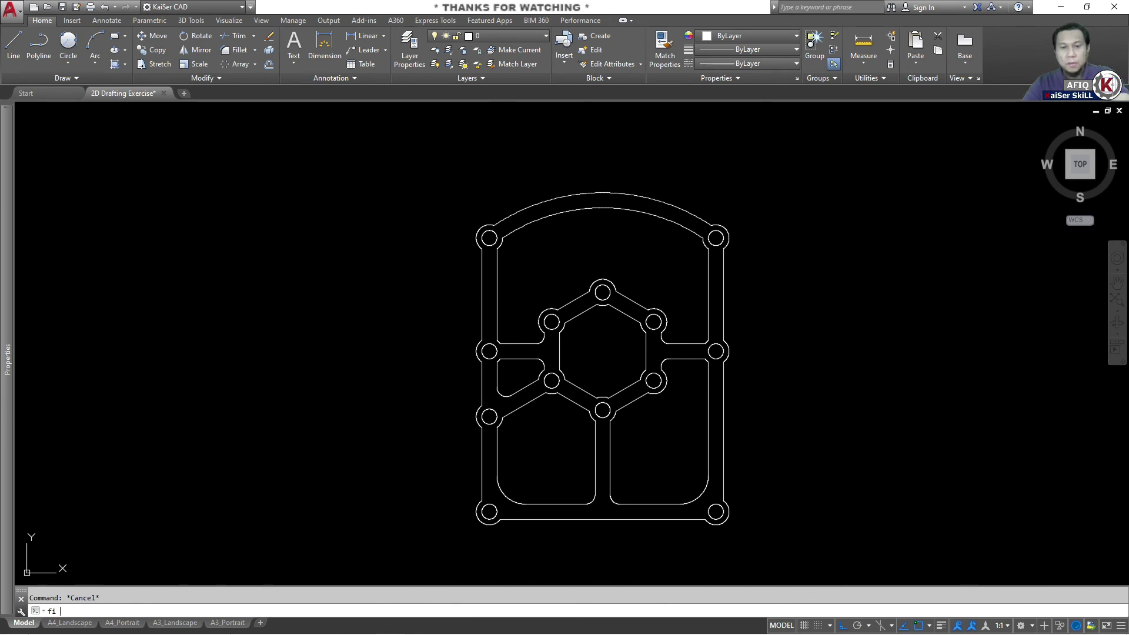
key("Return")
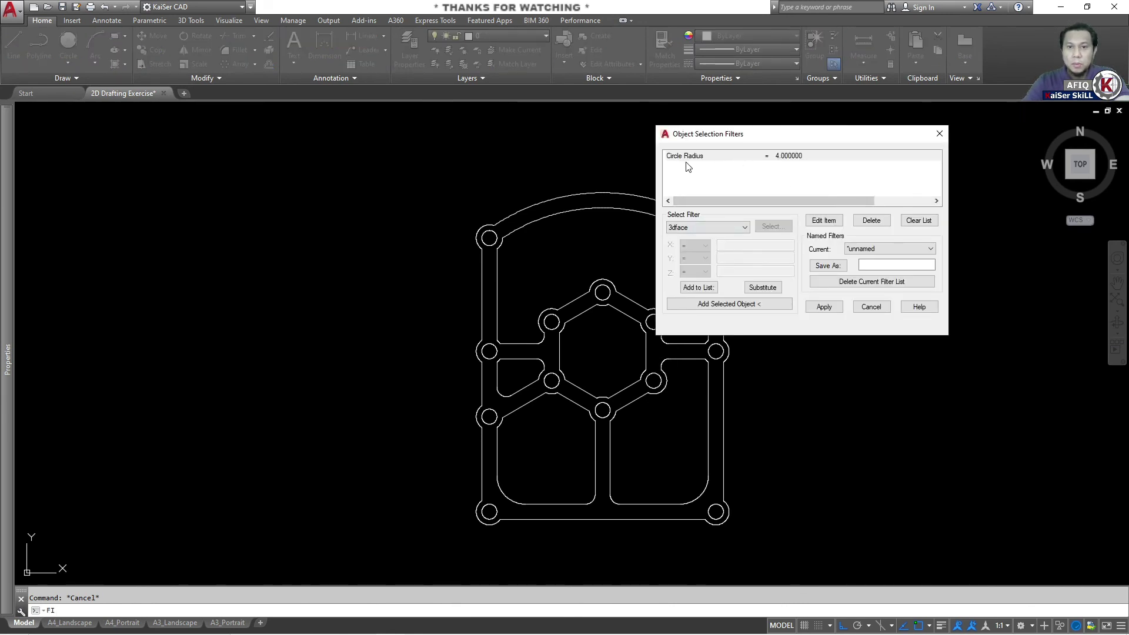
left_click(823, 307)
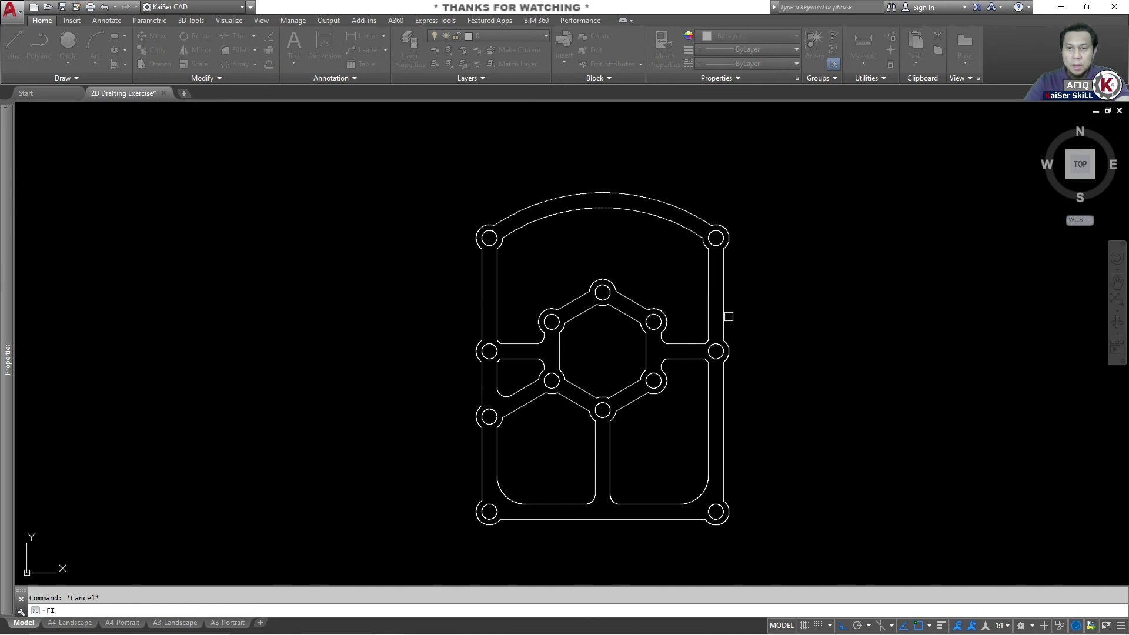
left_click(685, 247)
left_click(514, 456)
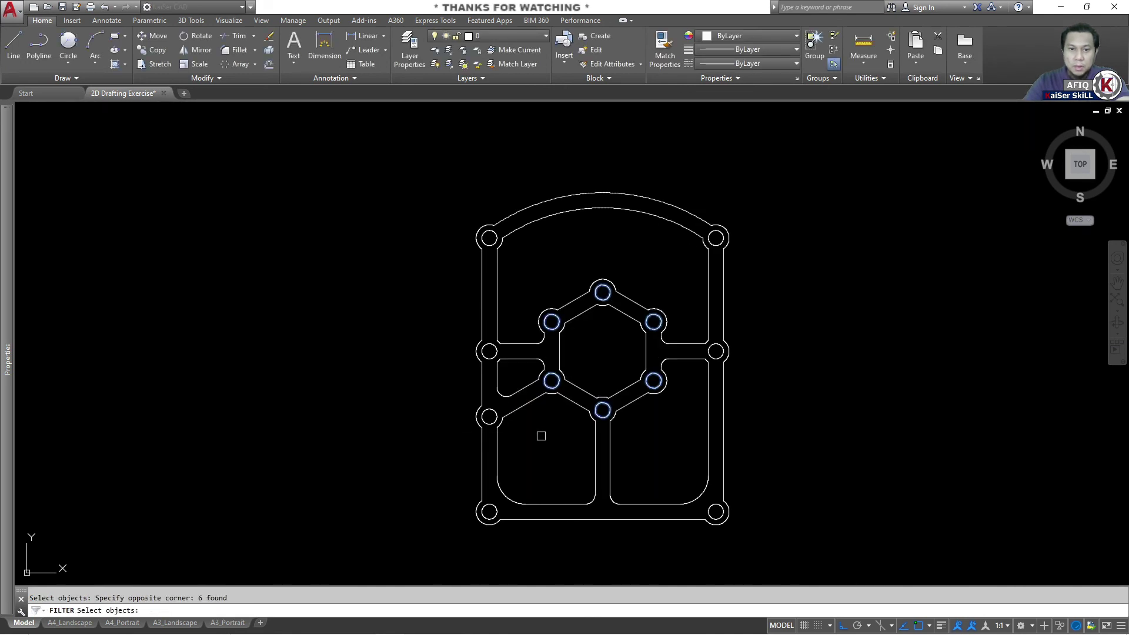
key("Return")
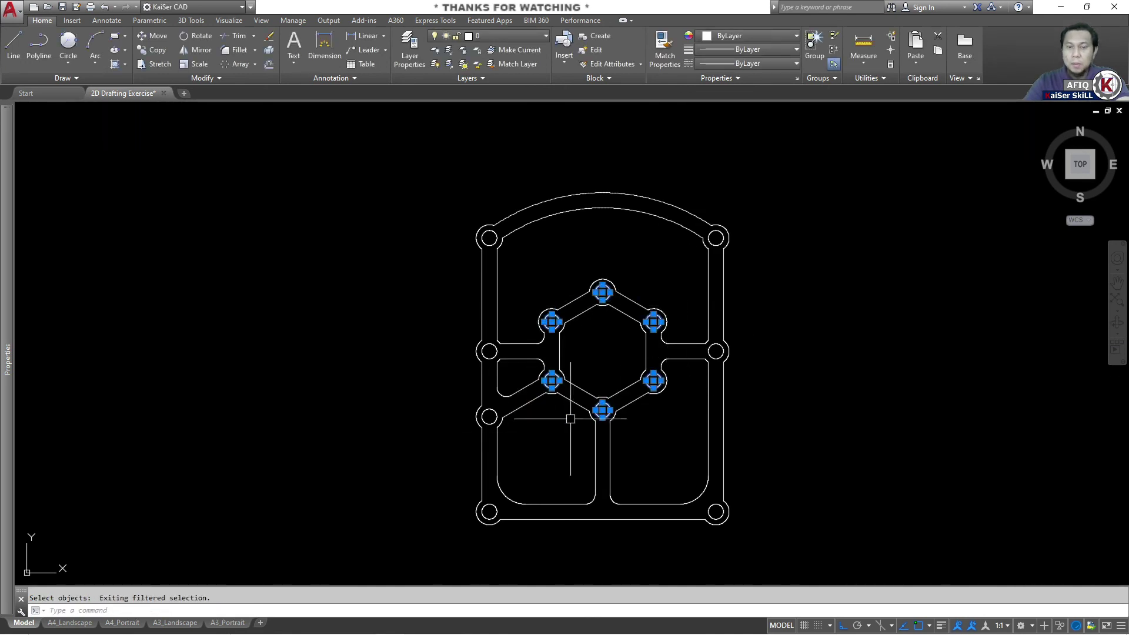
Set the six selected circles' diameter to 5 in Quick Properties
scroll(594, 288, "up", 5)
scroll(574, 297, "down", 4)
scroll(586, 298, "up", 4)
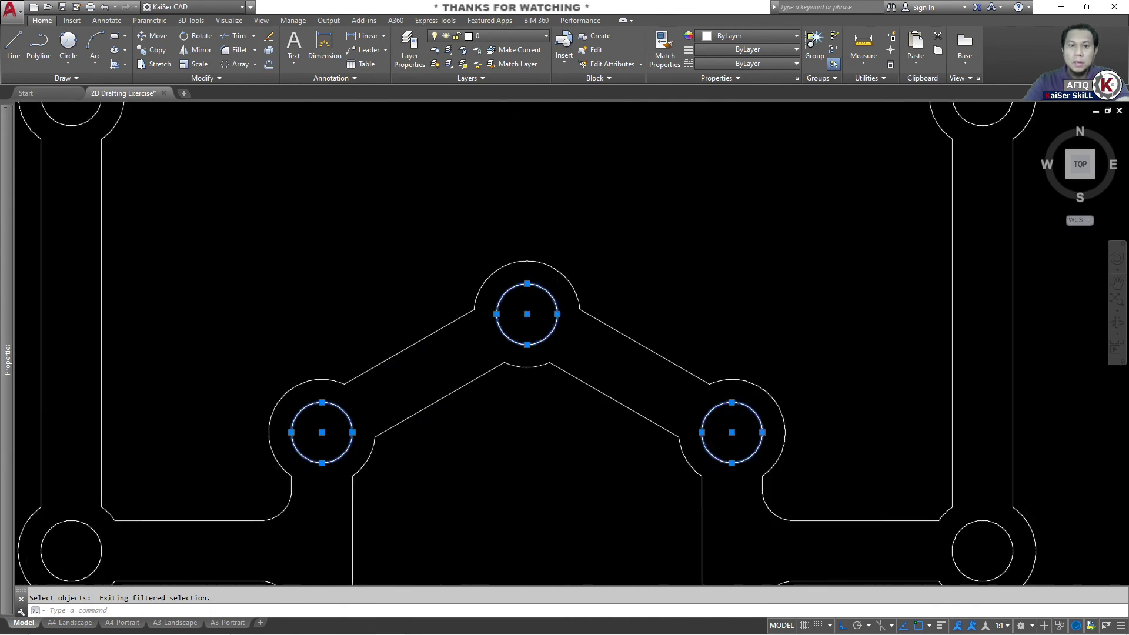
scroll(550, 323, "up", 2)
key("ctrl+shift+p")
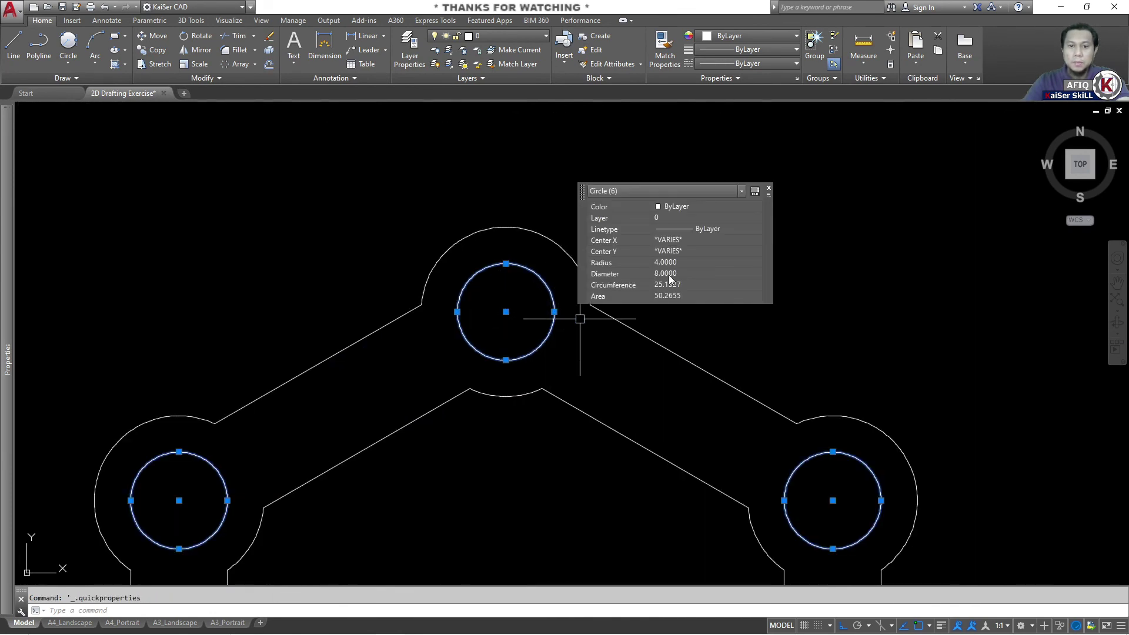
left_click(685, 273)
type("5")
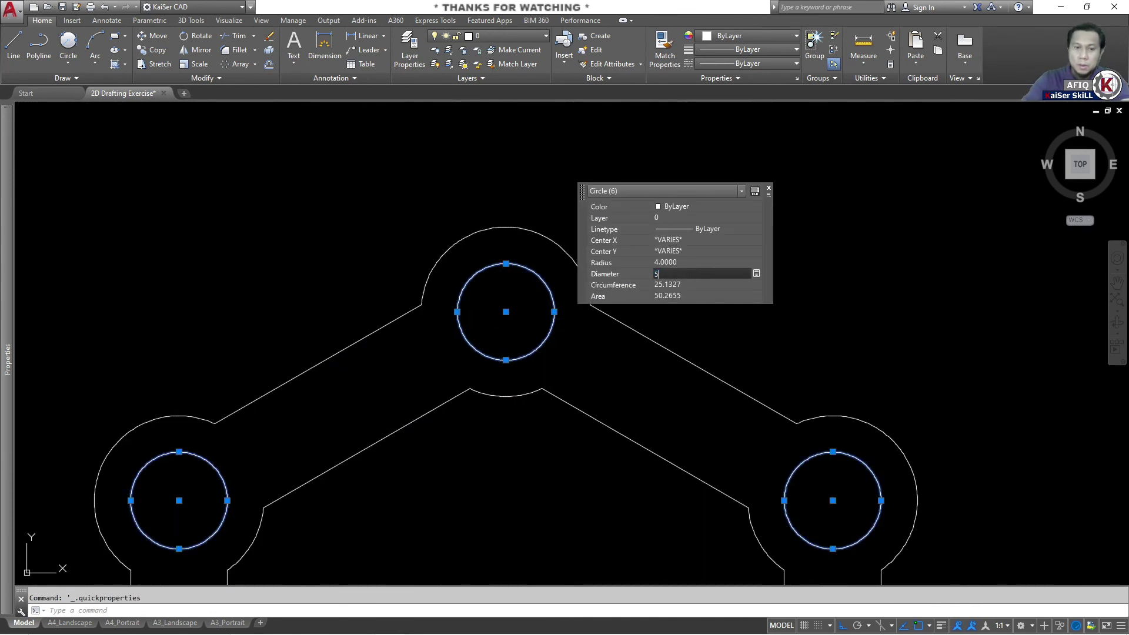
key("Return")
scroll(482, 374, "down", 6)
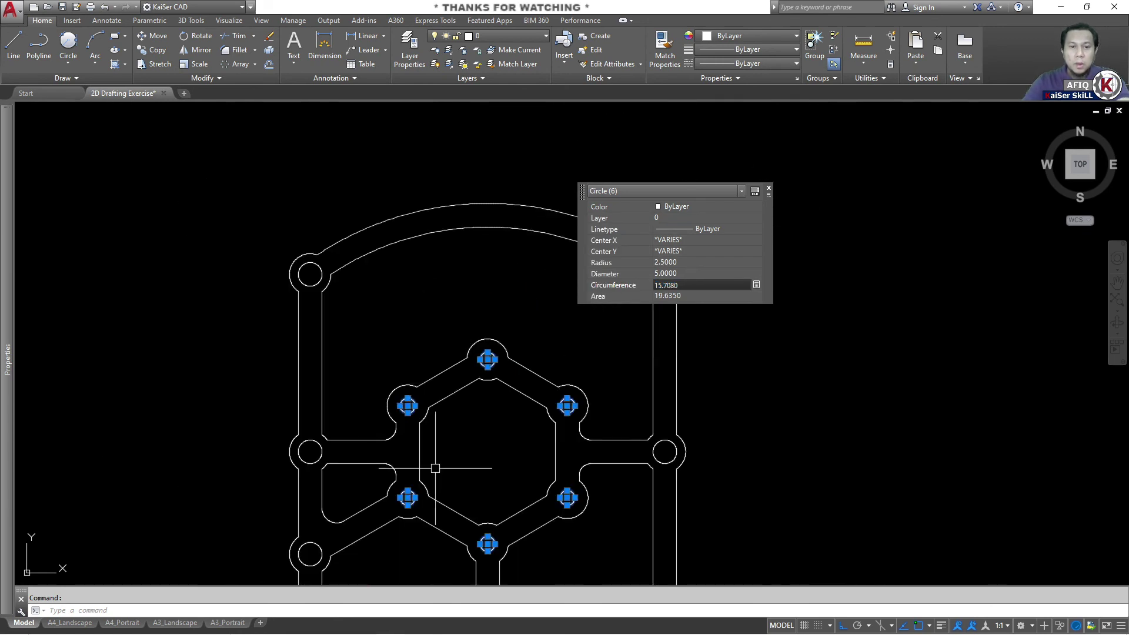
scroll(518, 462, "up", 4)
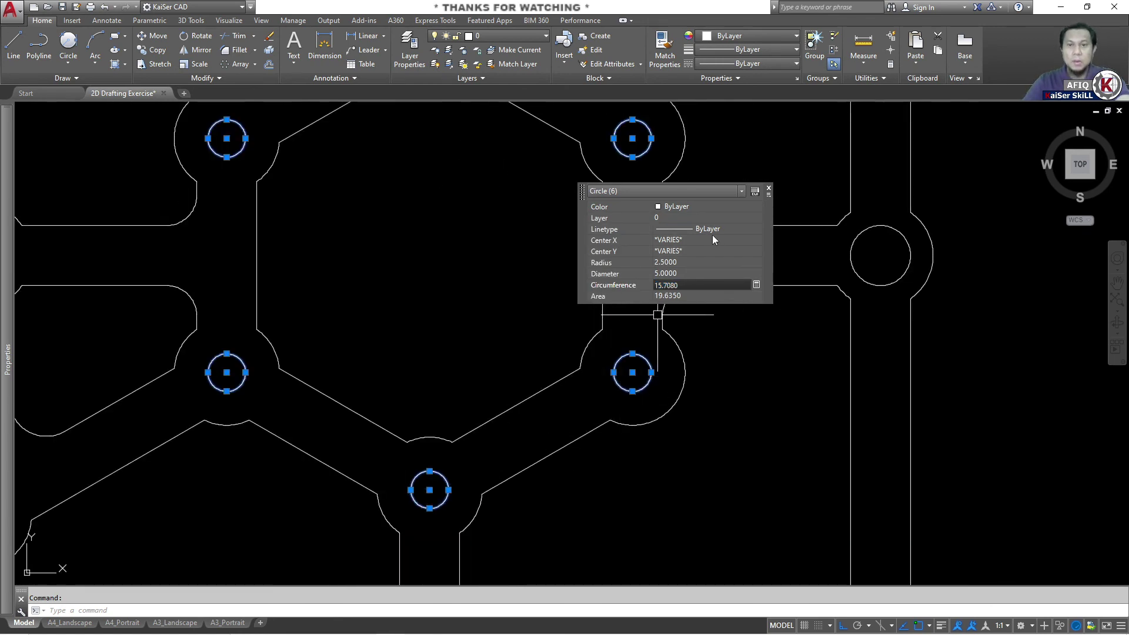
key("Escape")
scroll(657, 315, "down", 5)
scroll(664, 318, "down", 2)
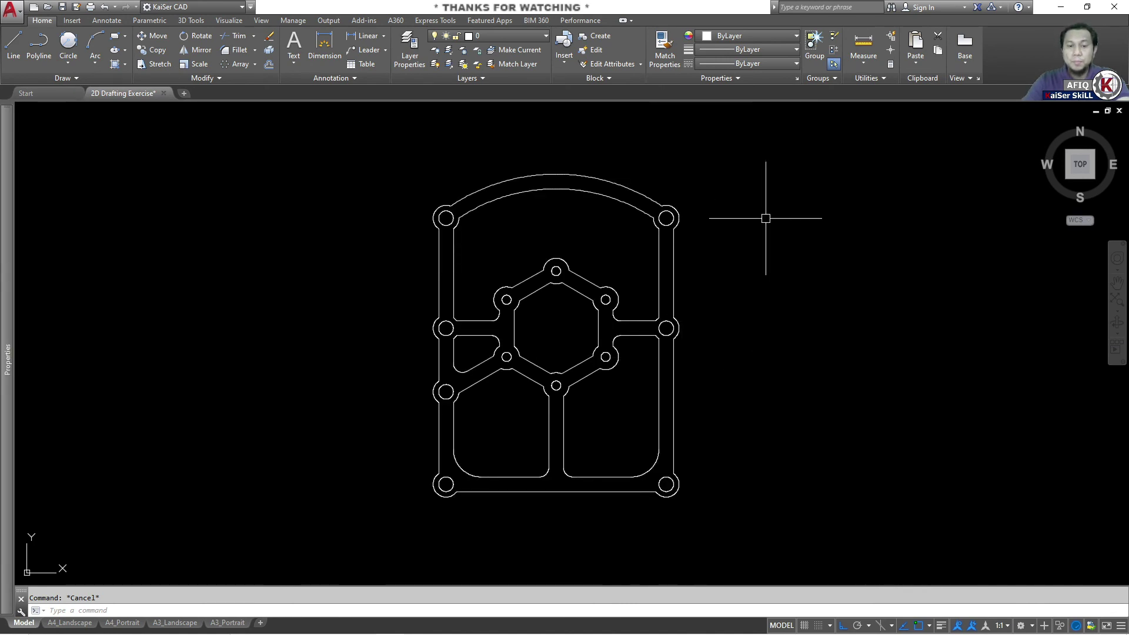
Turn on and thaw all layers to show the red centre lines, then zoom to extents
right_click(759, 187)
key("Escape")
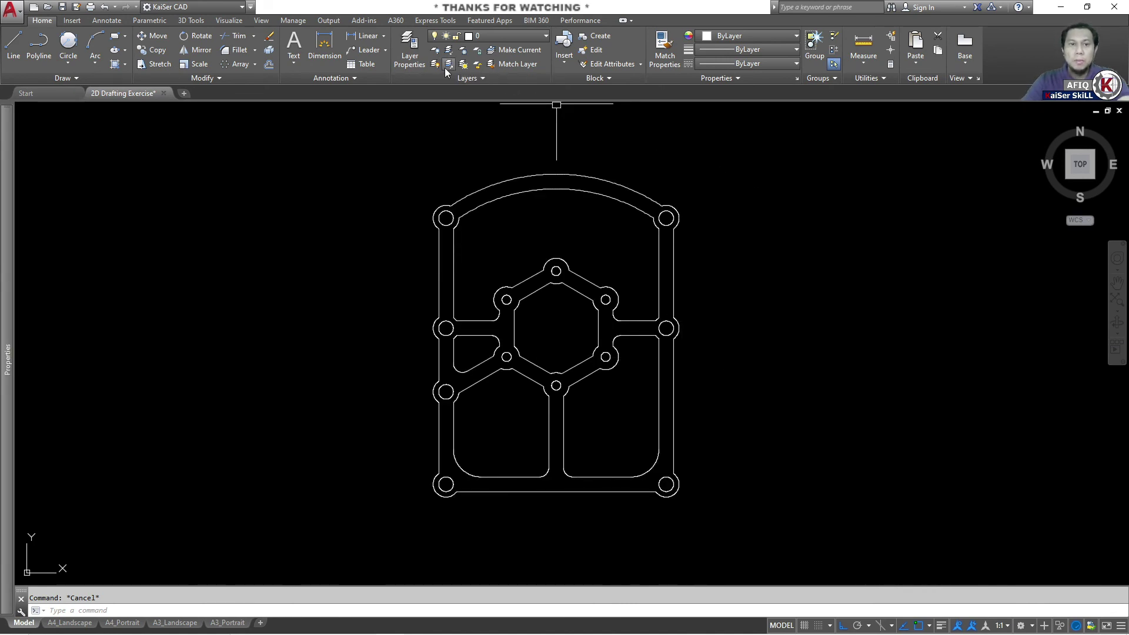
left_click(449, 64)
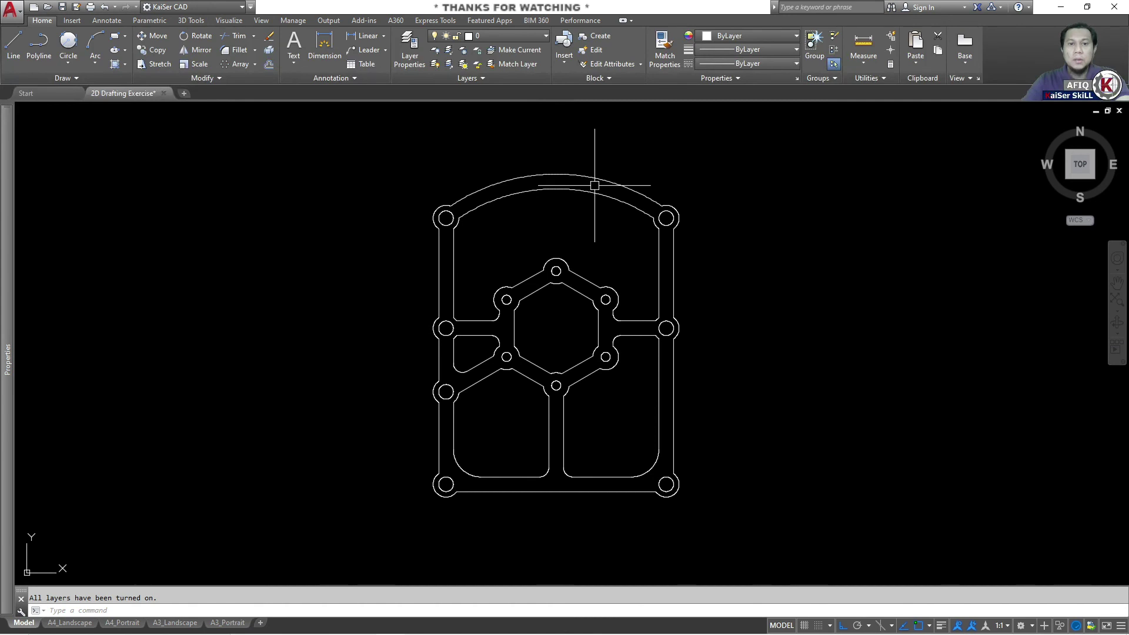
left_click(464, 66)
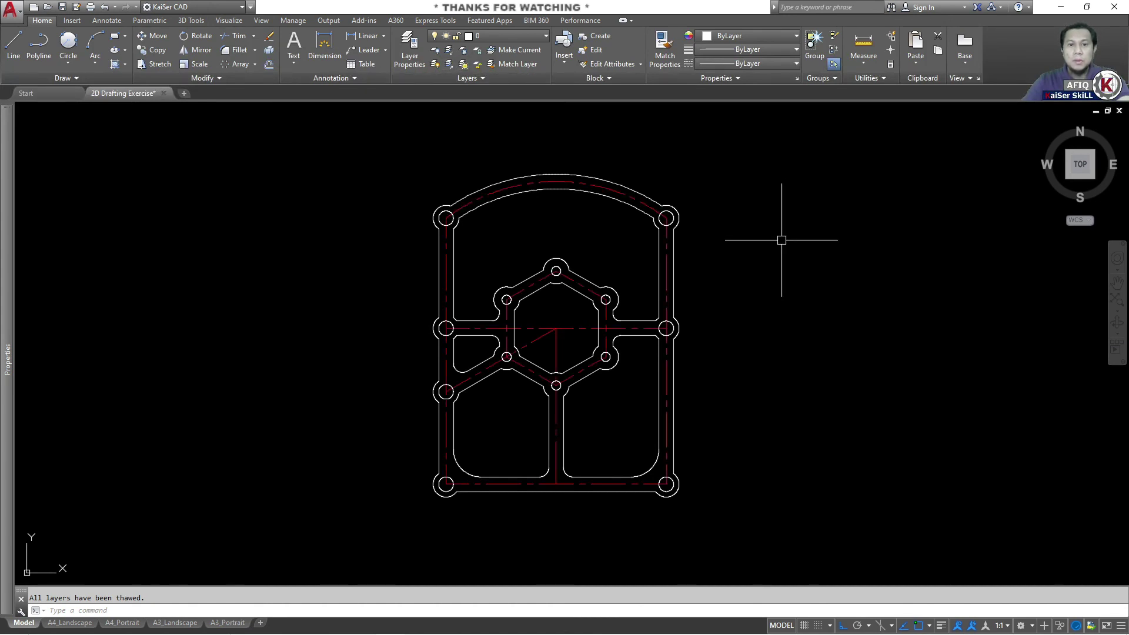
scroll(524, 318, "up", 1)
key("z")
key("Return")
key("e")
key("Return")
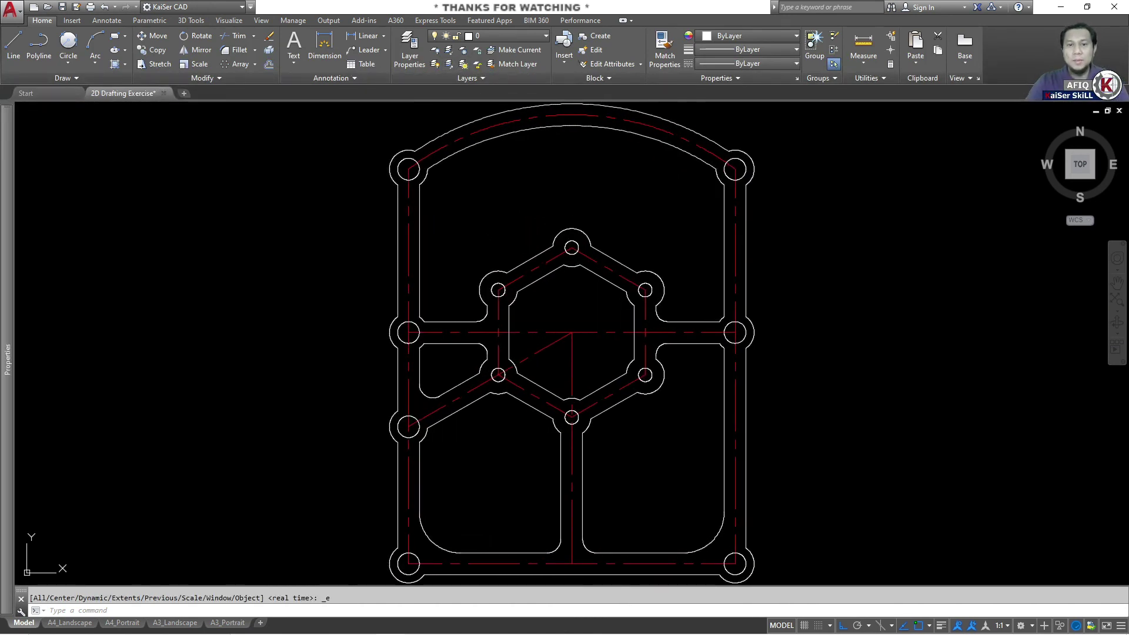